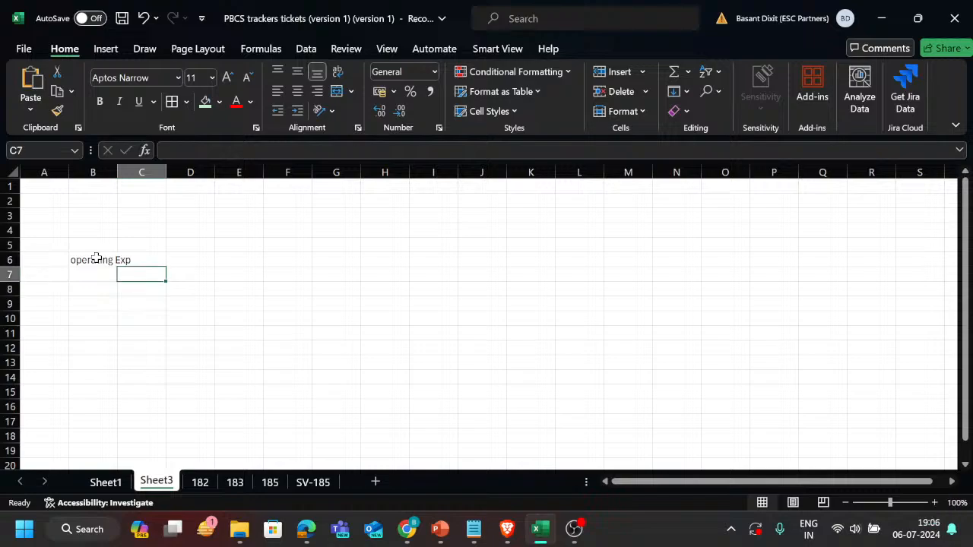
Enter the line item "Advt." in cell C7, beneath the "operating Exp" label.
text(Advt.)
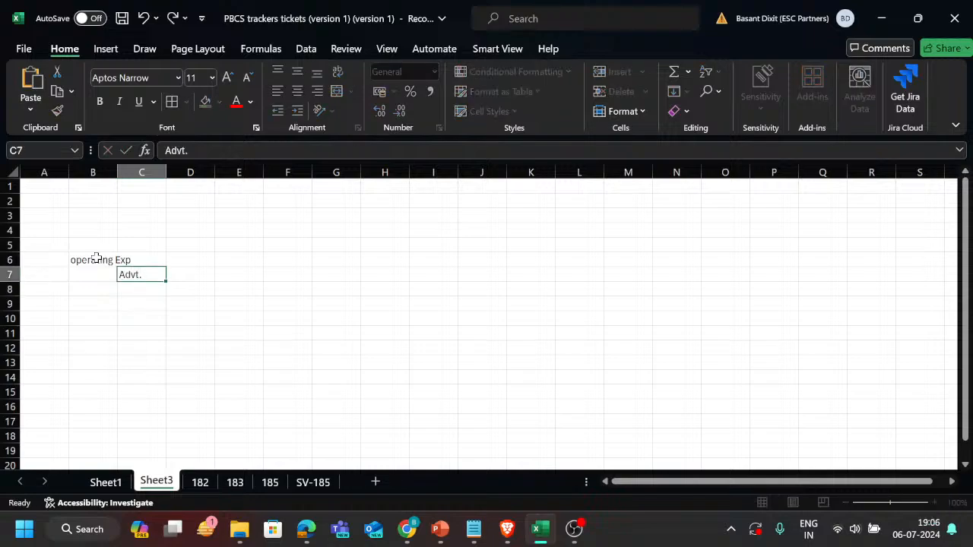
key(Tab)
Enter the column heading "Plan" in cell D5.
key(Up)
key(Up)
key(Left)
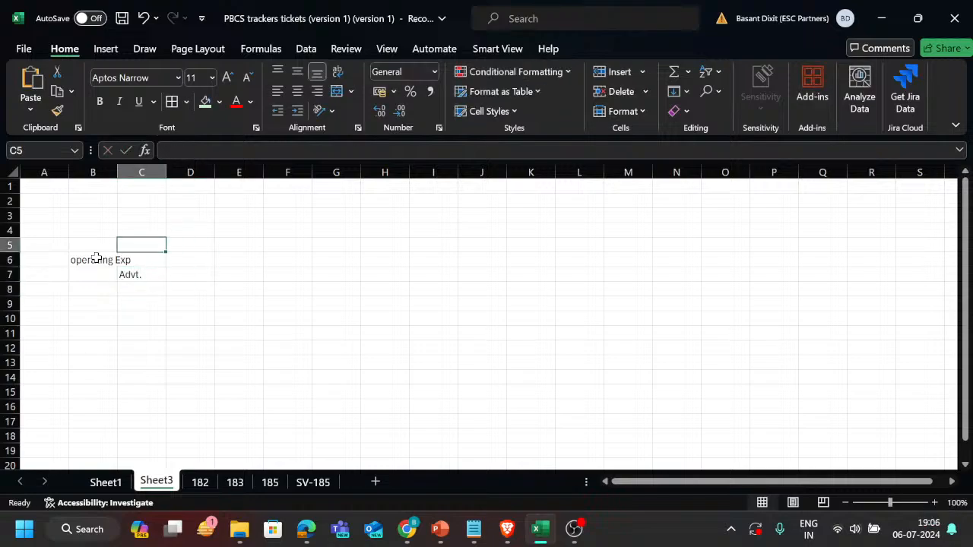
key(Right)
scroll(96, 258, up, 3)
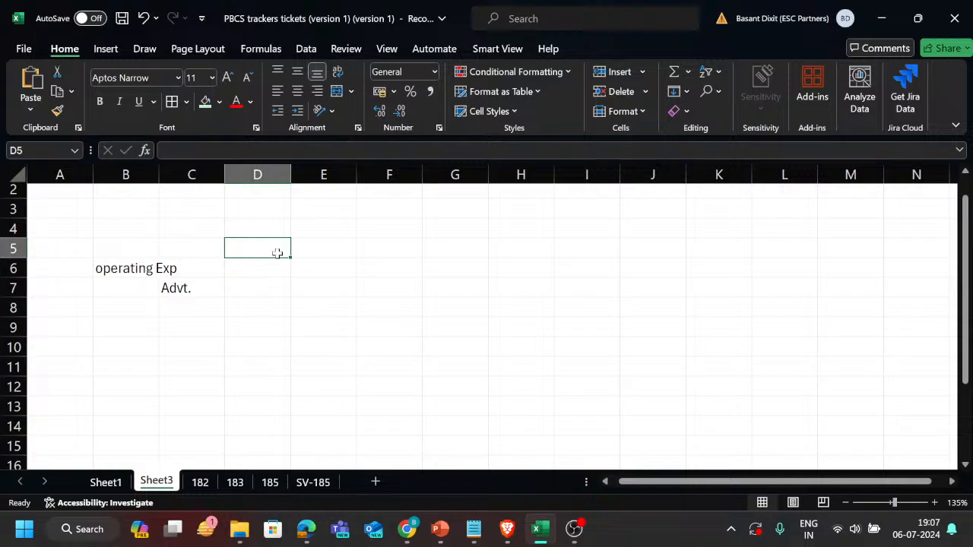
text(Plan)
key(Return)
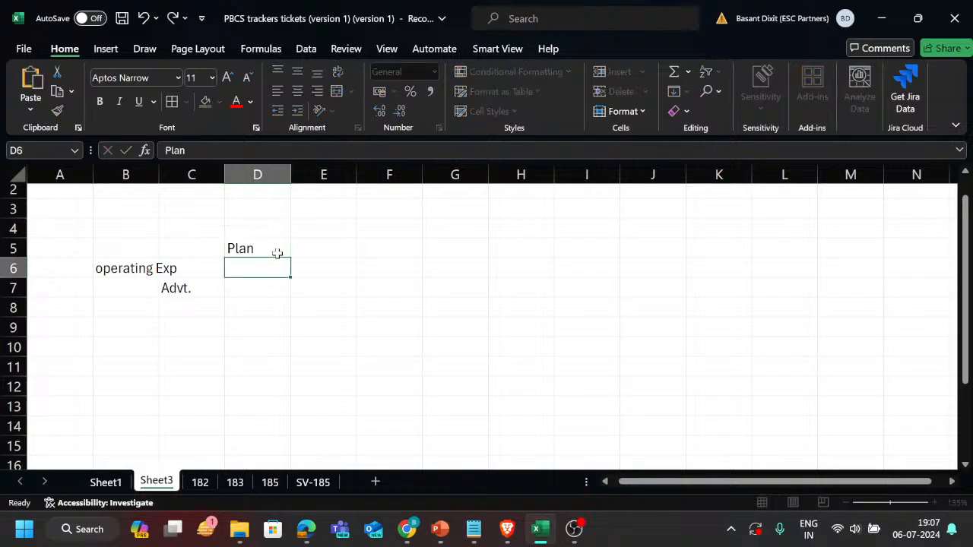
Enter 4000 as the Advt. amount in cell D7 of the Plan column.
key(Down)
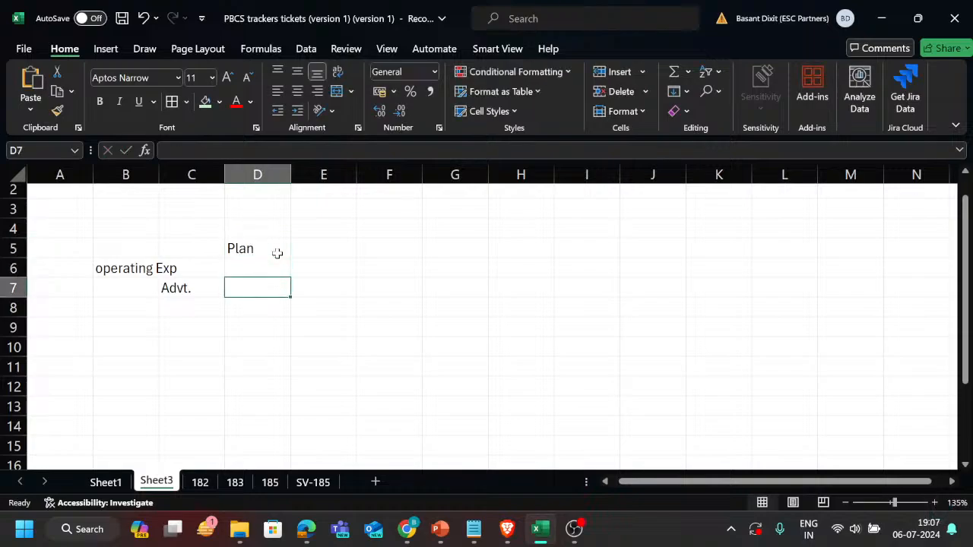
key(Up)
key(Down)
text(4000)
key(Return)
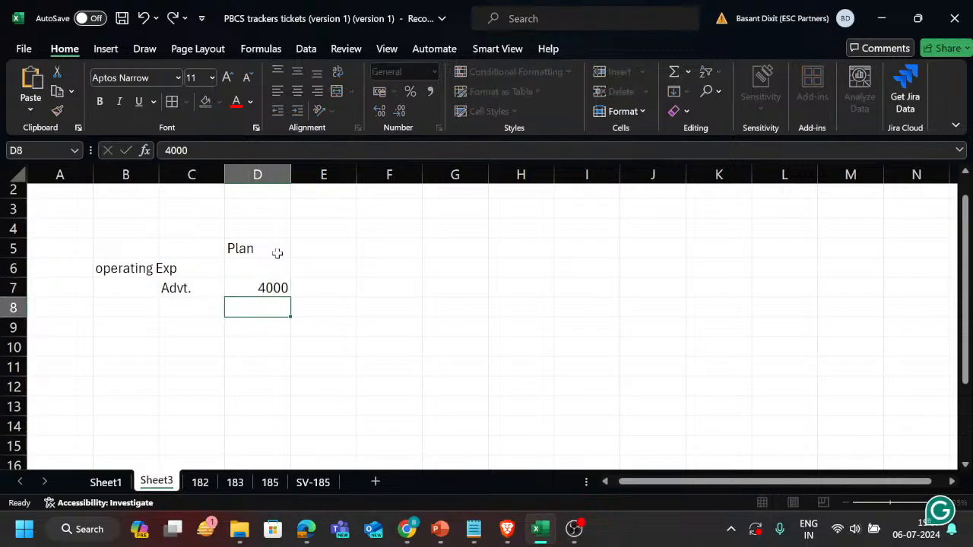
Enter the formula +D7*1.1 in cell E7 to raise the Advt. plan amount by 10%.
key(Up)
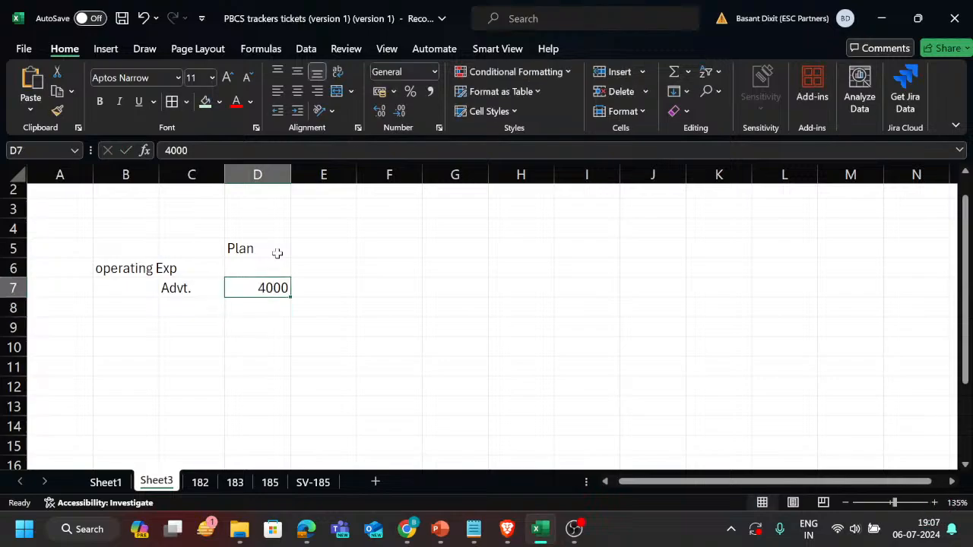
key(Up)
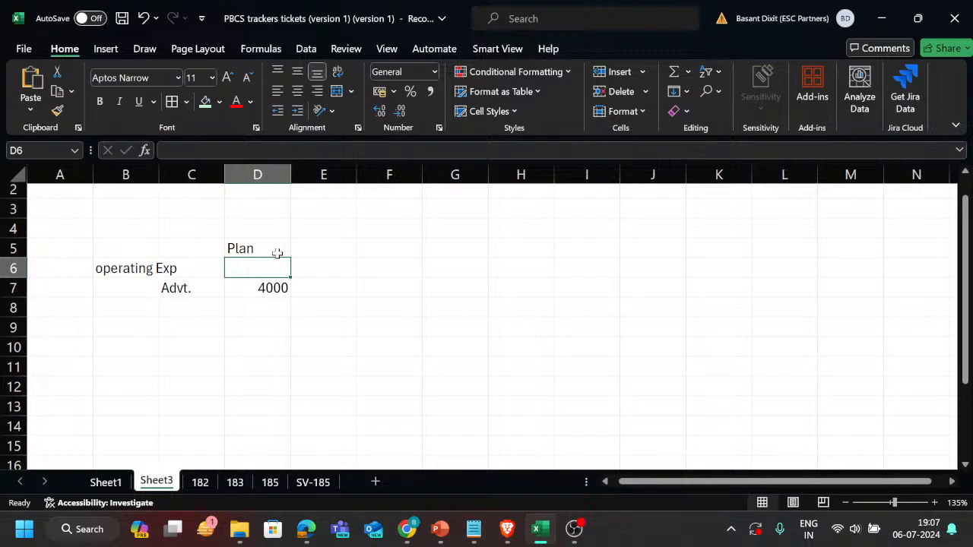
key(Up)
key(Right)
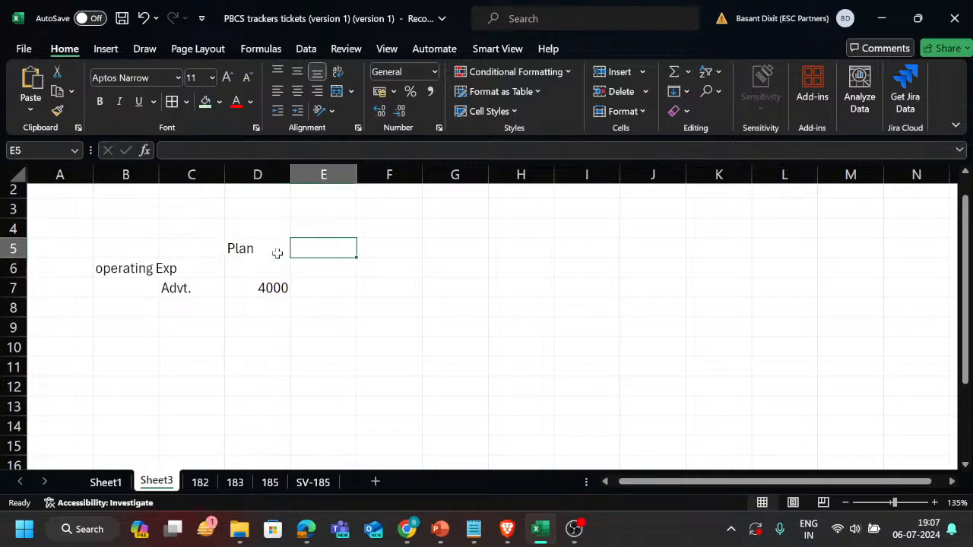
key(Up)
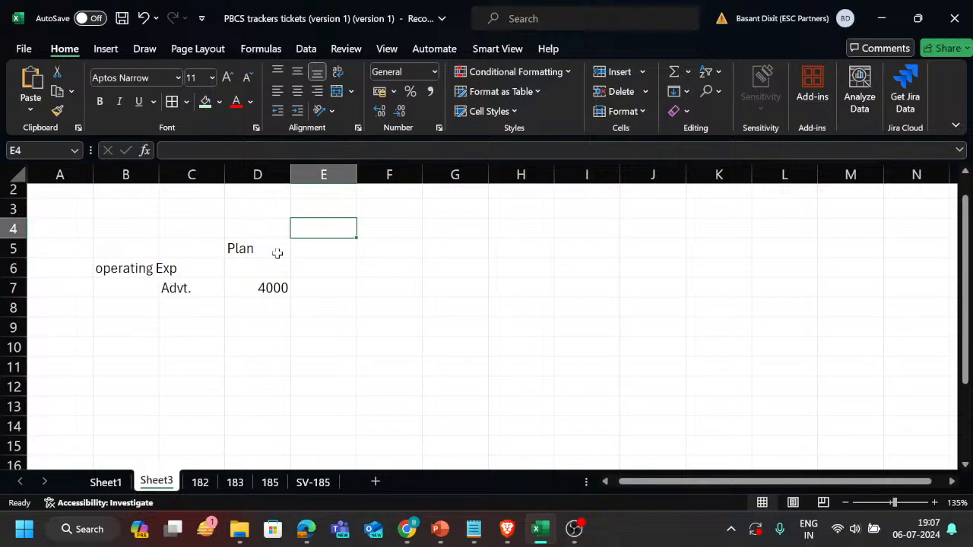
key(Down)
key(Down)
key(Down)
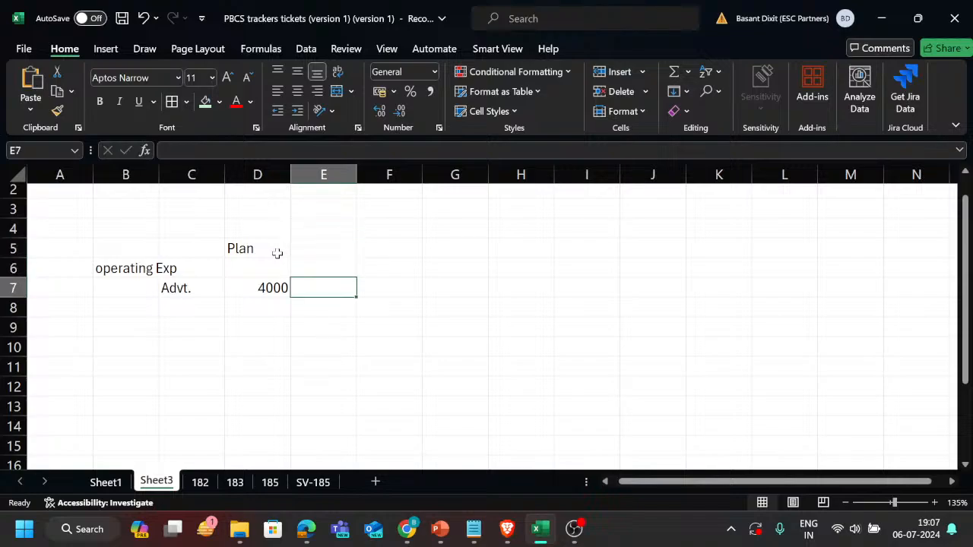
text(+)
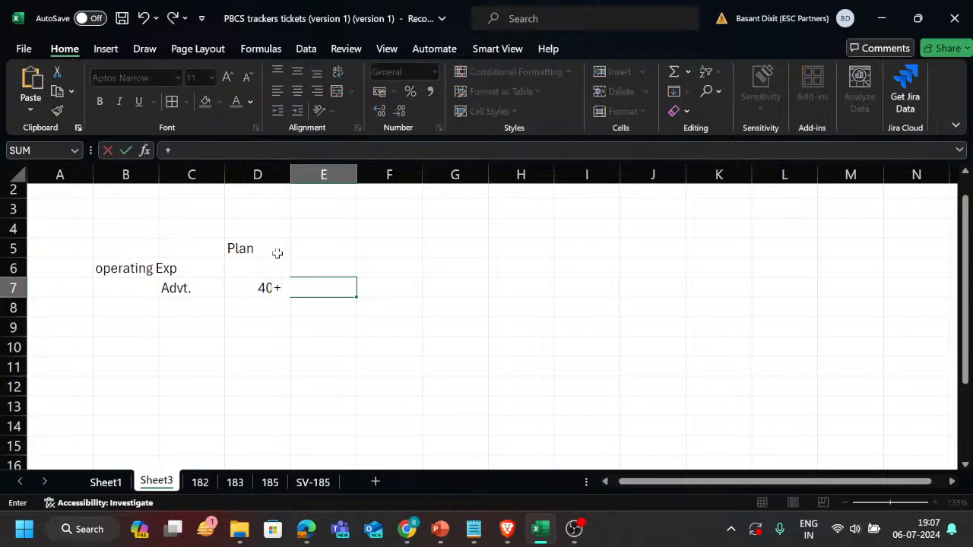
key(Left)
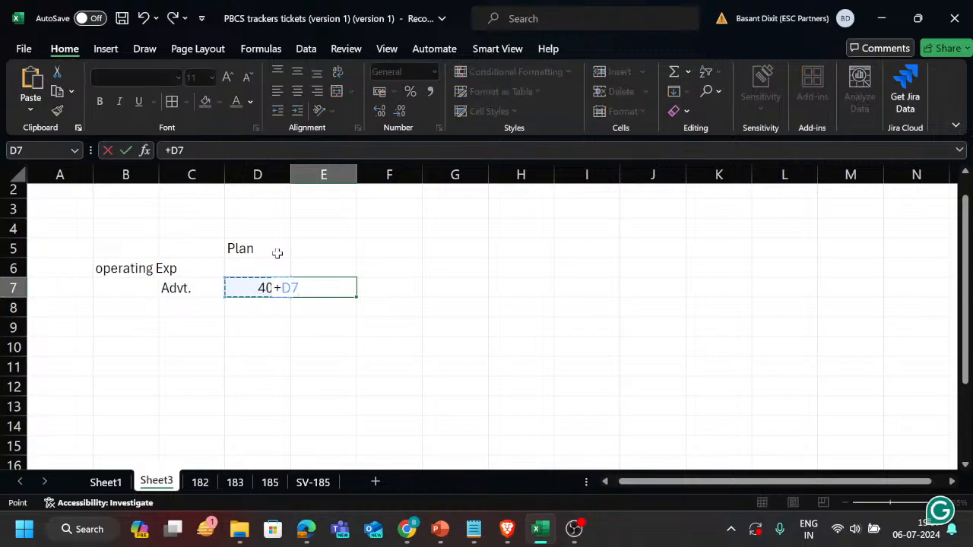
text(*1.1)
key(Return)
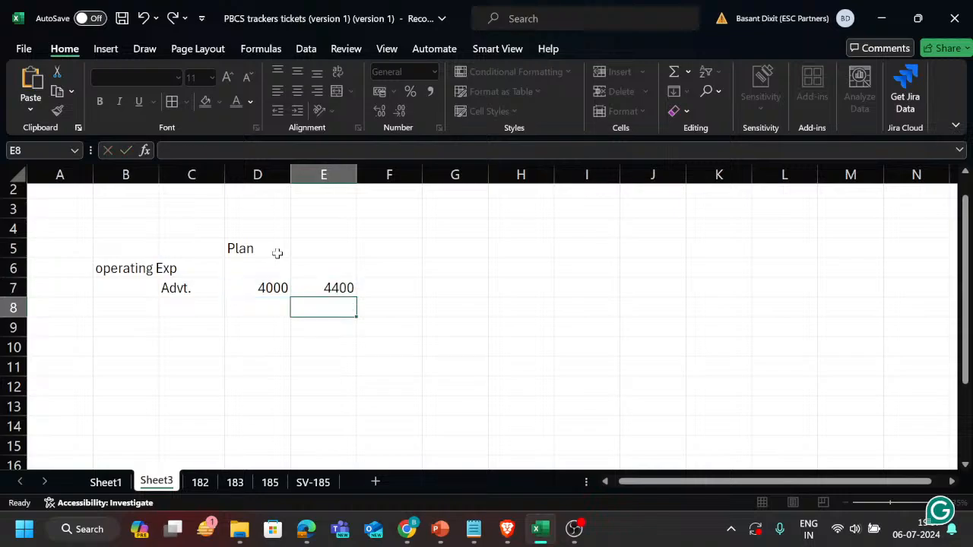
Enter the column heading "Revised plan" in cell E5.
key(Up)
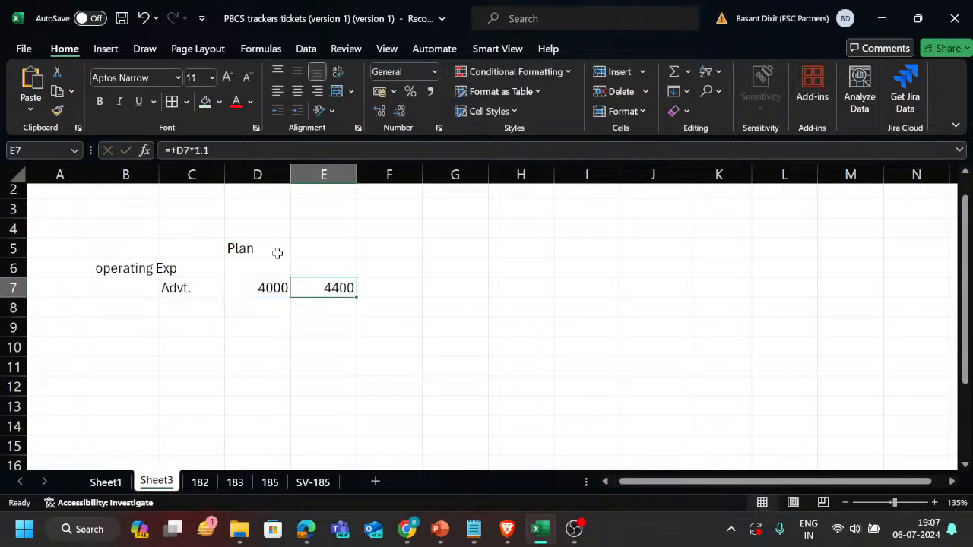
key(Up)
key(Up)
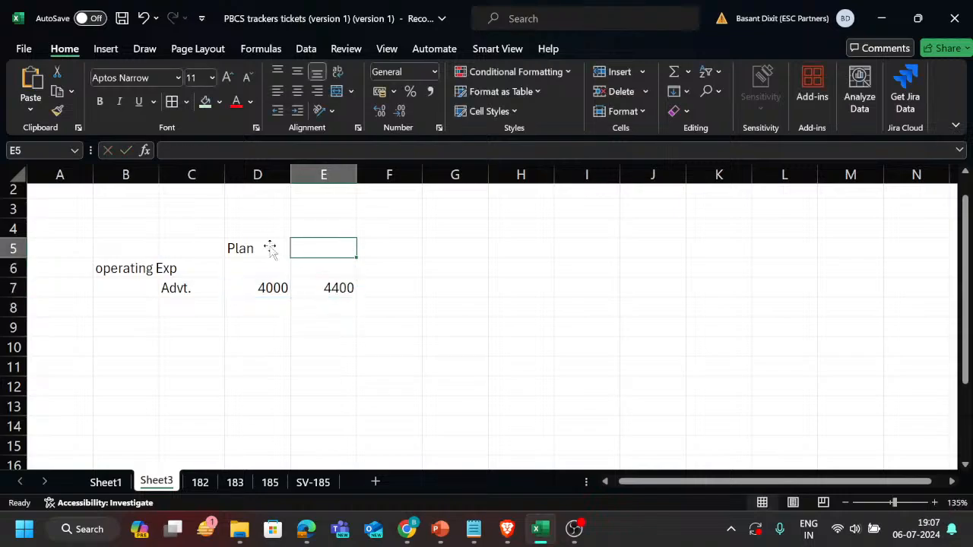
key(Down)
click(262, 239)
key(Right)
text(Rev)
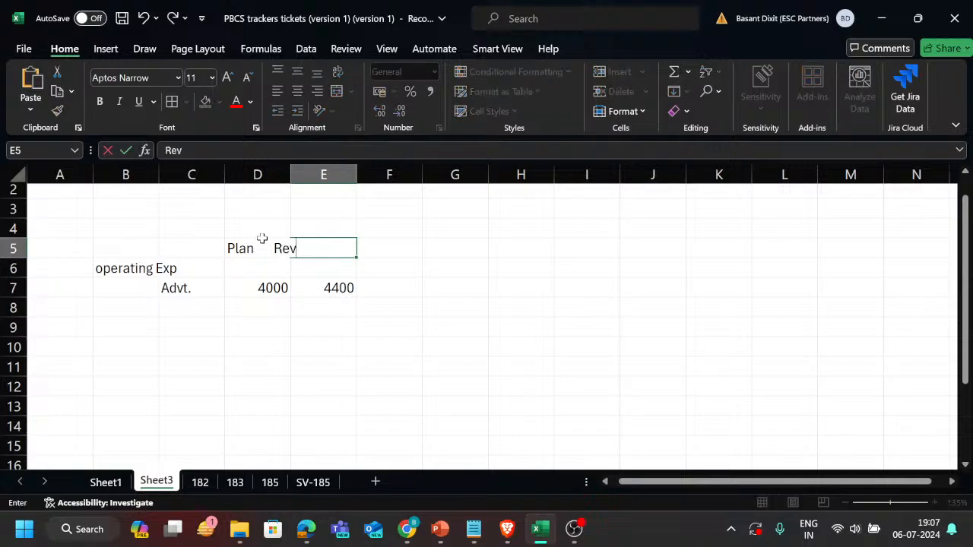
text(ised plan)
key(ctrl+Return)
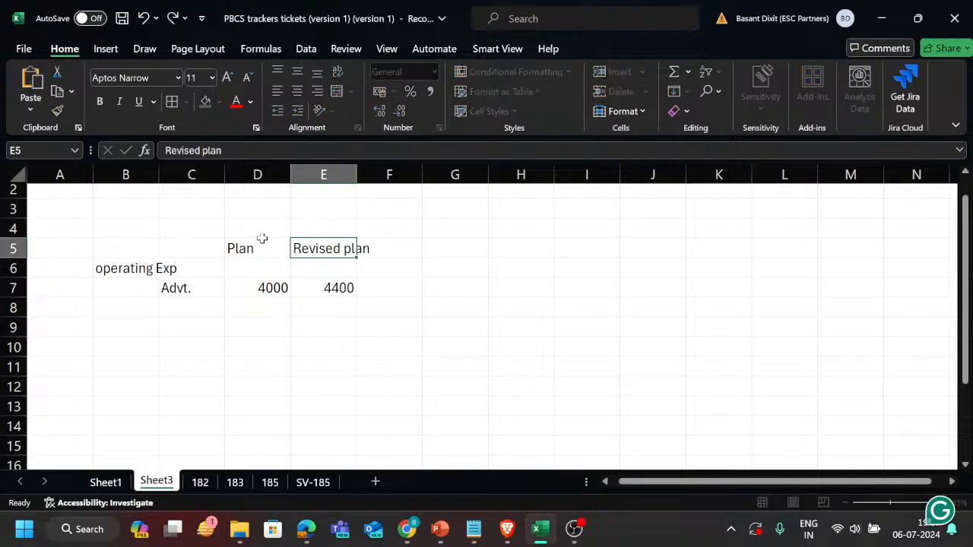
key(Return)
Examine the Plan and Revised plan headings and compare their Advt. amounts and the formula in row 7.
click(262, 238)
key(Down)
key(Down)
key(shift+Right)
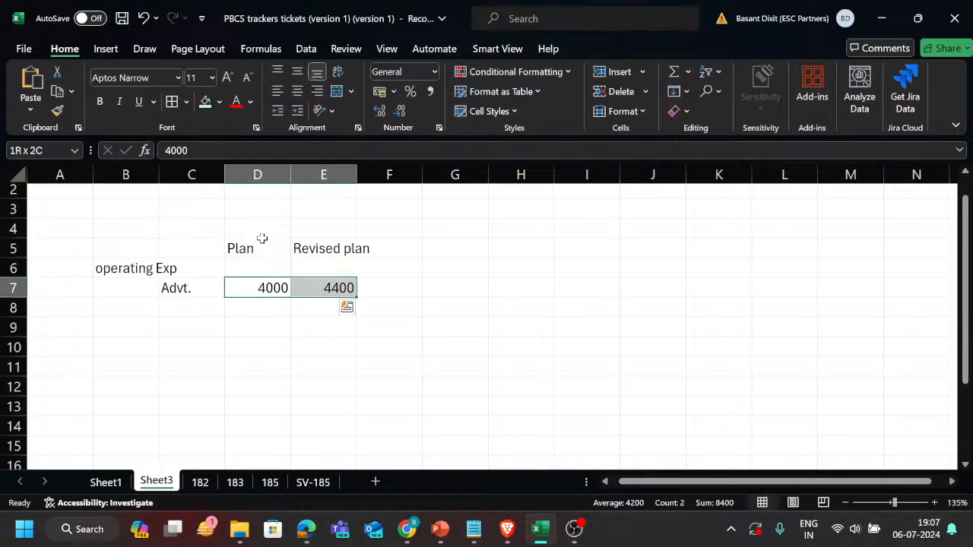
key(Right)
key(Left)
key(Up)
key(Up)
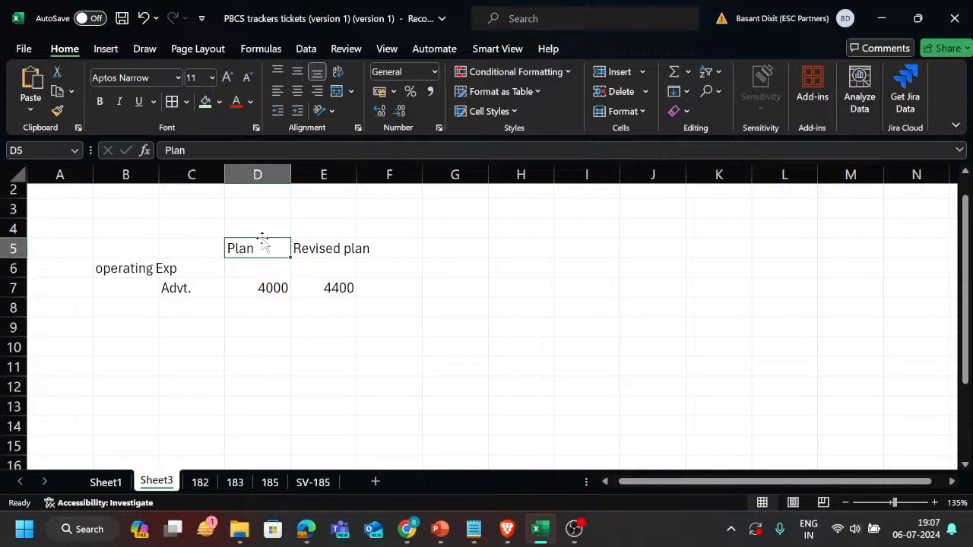
key(Down)
key(Down)
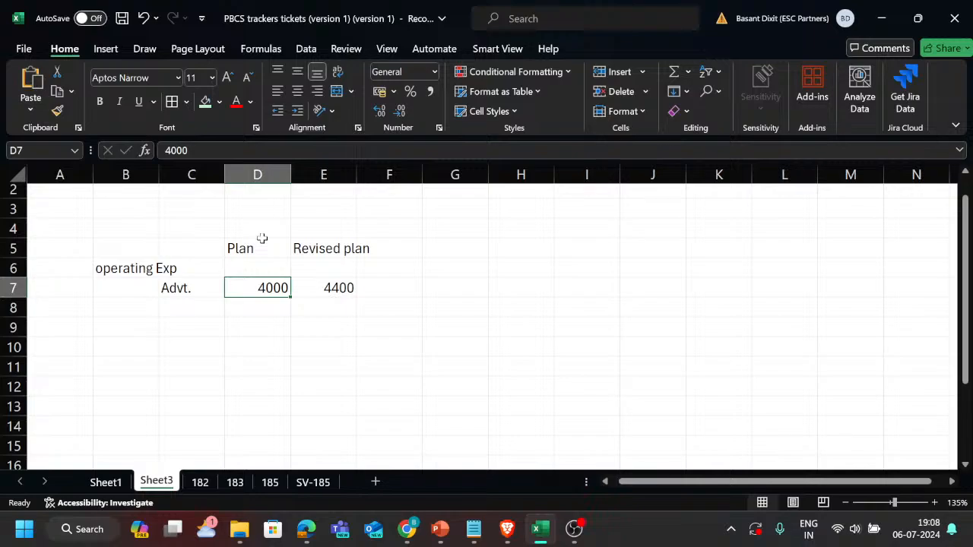
key(Right)
key(Up)
key(Up)
key(Down)
key(Down)
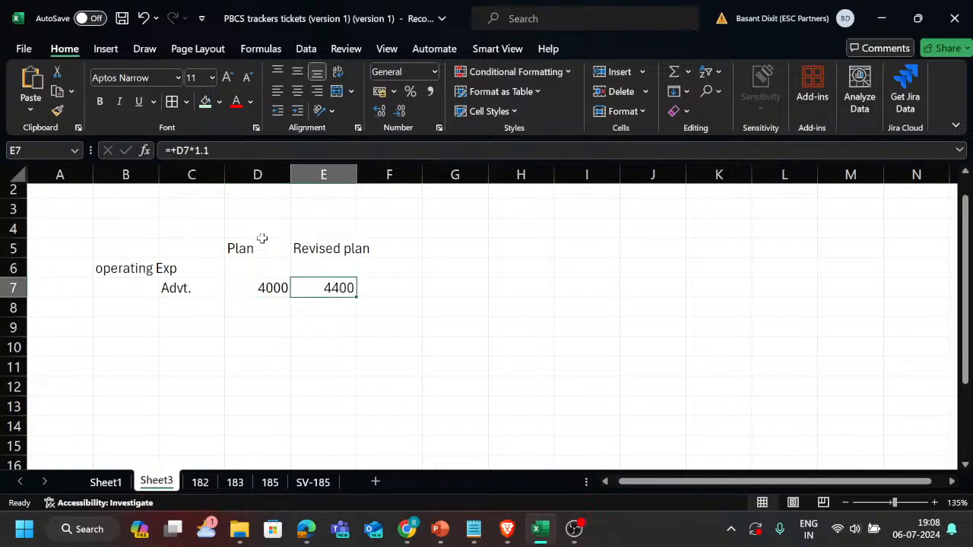
key(Up)
key(Up)
key(Down)
key(Down)
key(Right)
key(Left)
key(Up)
key(Up)
key(Down)
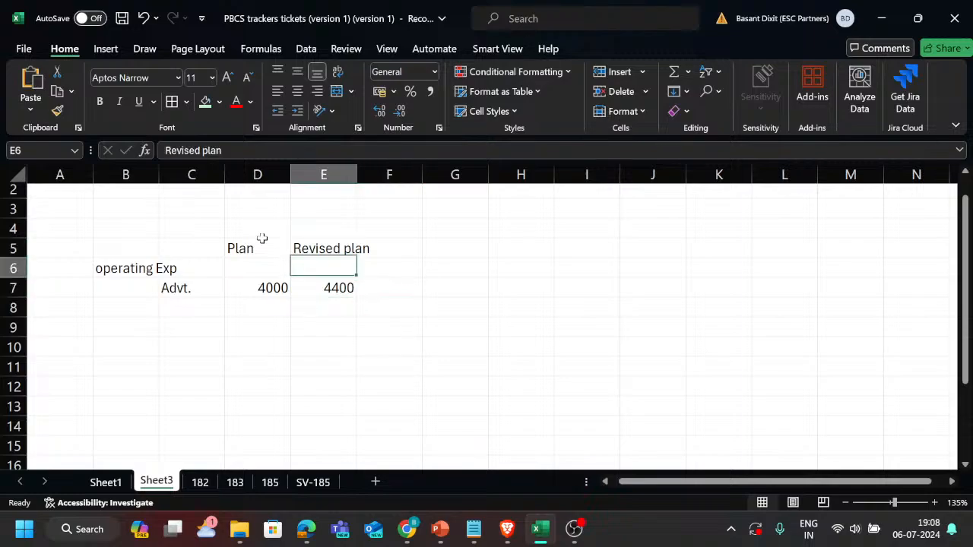
Move the Plan heading and its Advt. amount from D5:D7 to F5:F7, beyond the Revised plan column.
key(Right)
key(Up)
key(Left)
key(Left)
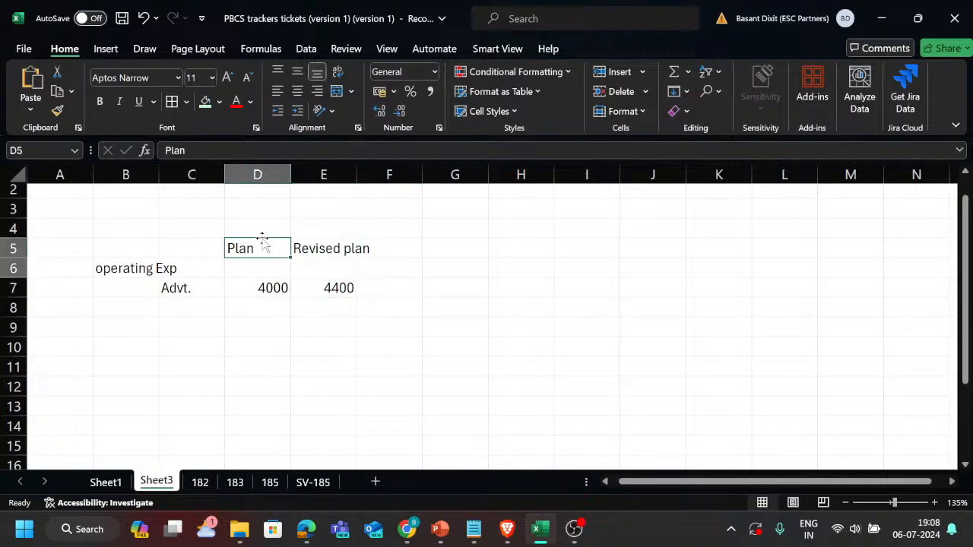
key(shift+Down)
key(shift+Down)
key(ctrl+c)
key(Right)
key(Right)
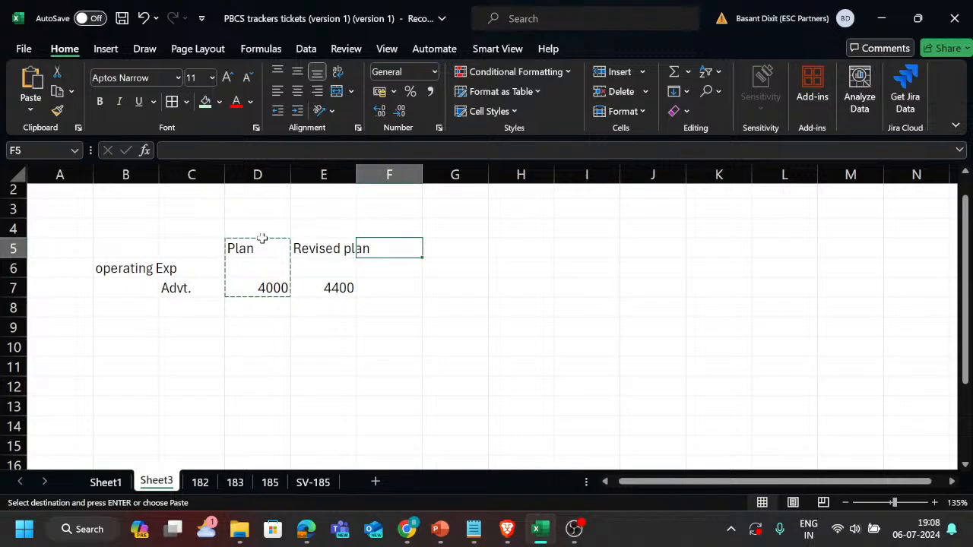
key(Down)
key(Up)
key(ctrl+v)
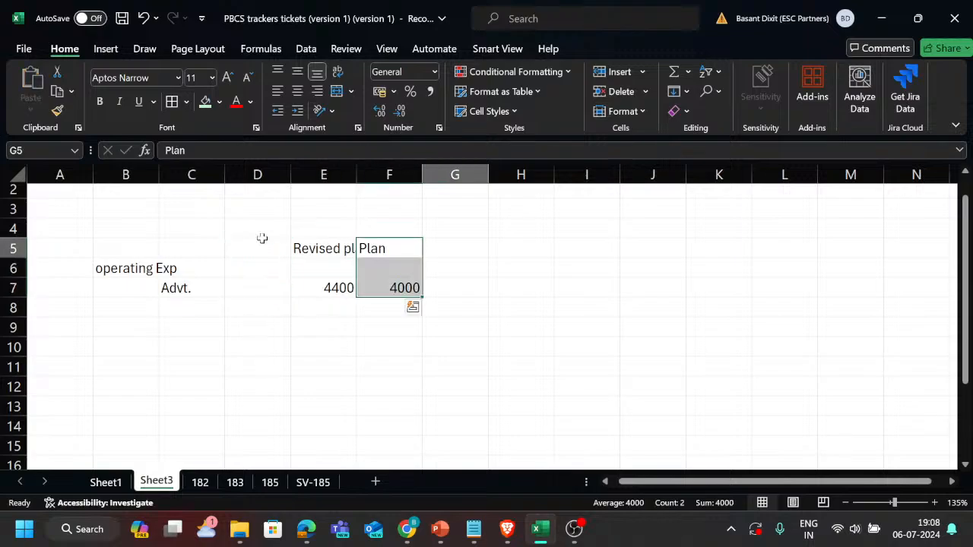
Enter the column heading "Adj Plan" in cell G5.
key(Right)
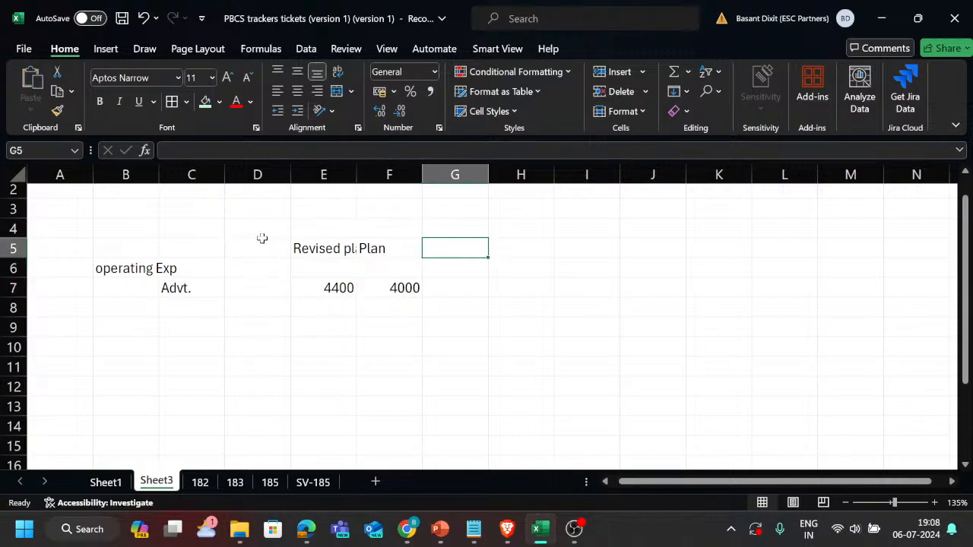
text(Adj PLan)
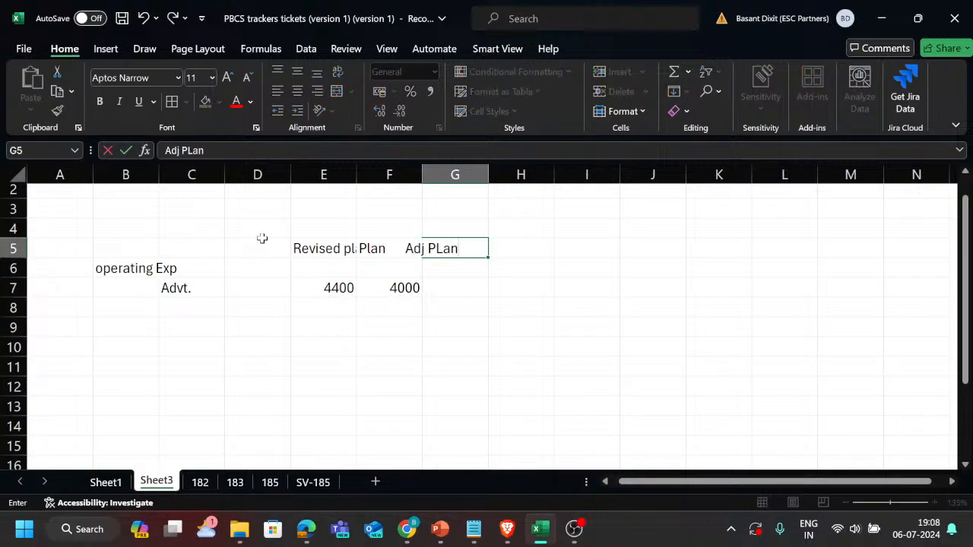
key(BackSpace)
key(BackSpace)
key(BackSpace)
text(lan)
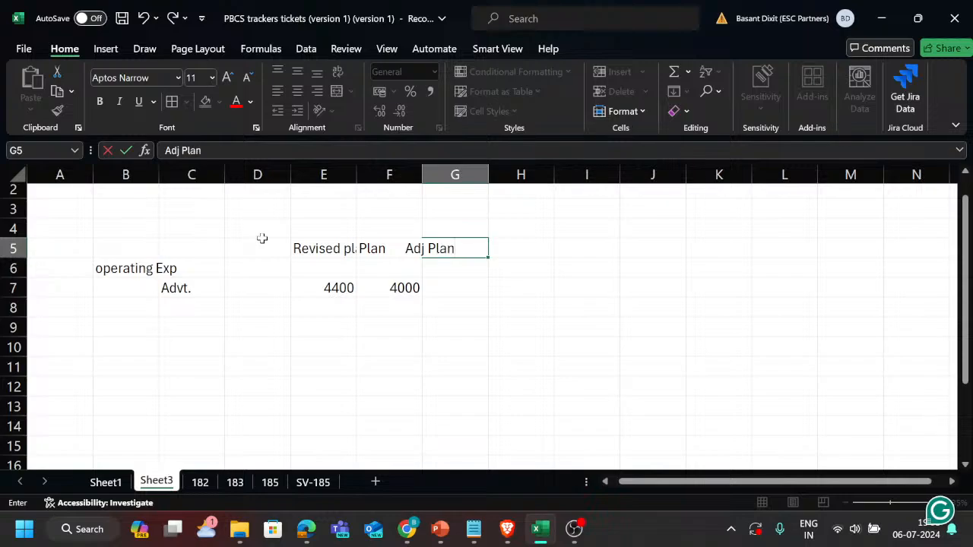
key(Return)
Widen column E so that the full "Revised plan" heading fits.
key(Up)
key(Left)
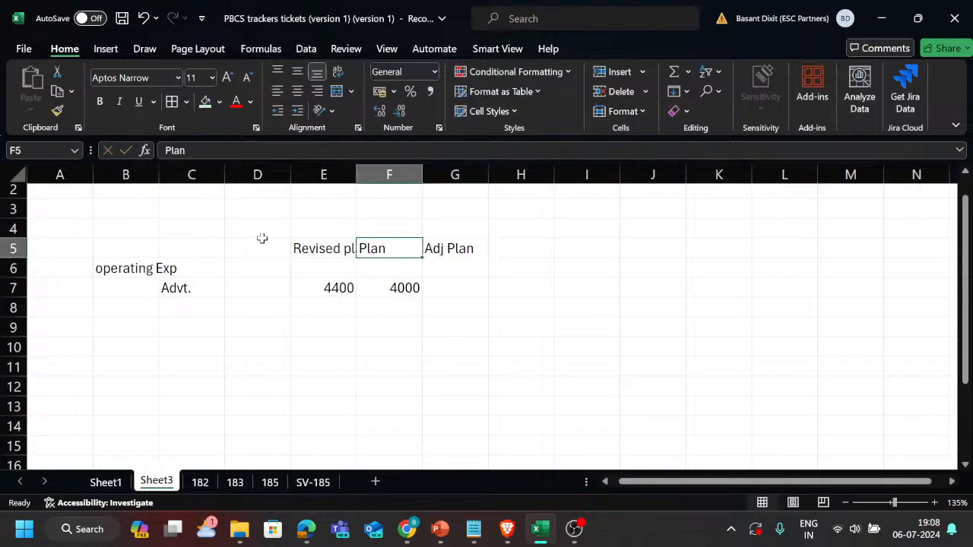
drag(360, 175, 439, 176)
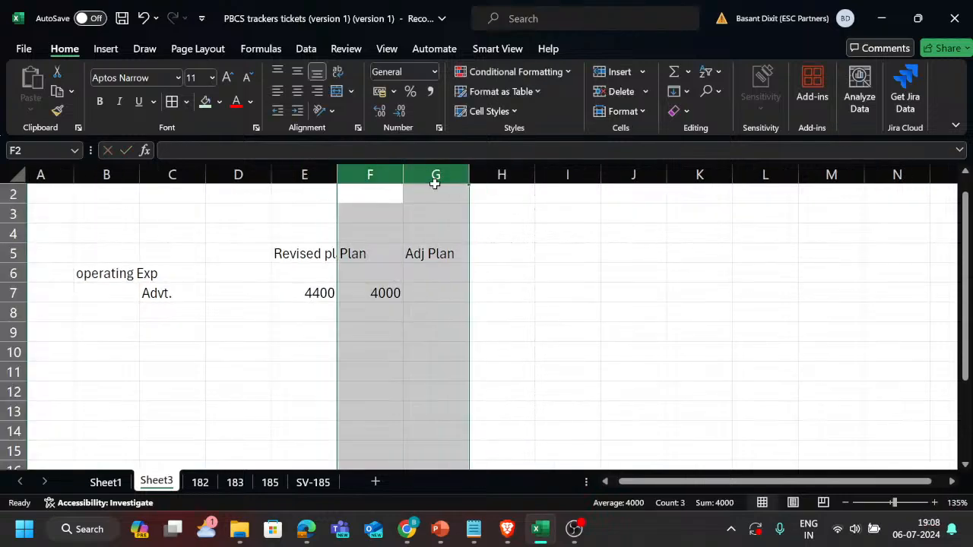
drag(337, 168, 352, 168)
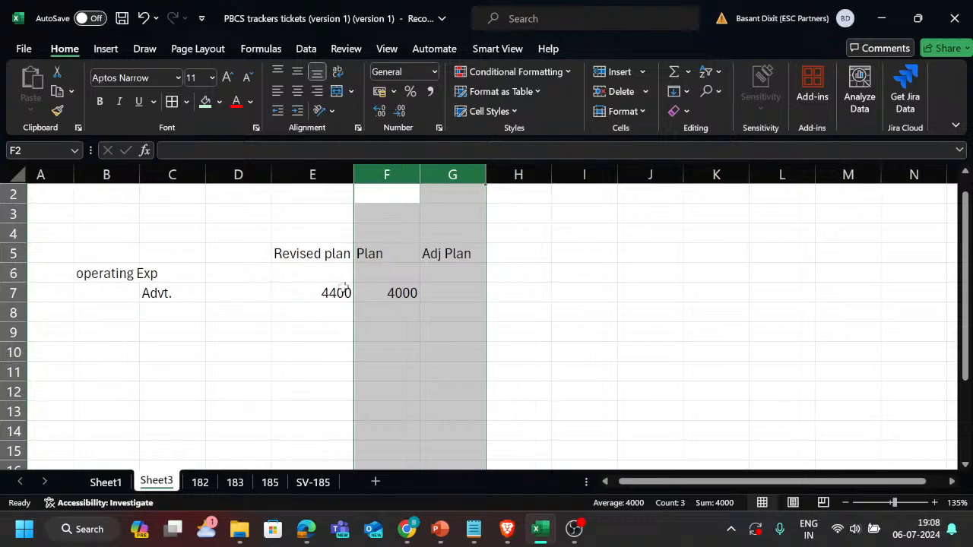
Examine the moved Plan cells in F5:F7 alongside the Adj Plan column.
click(456, 294)
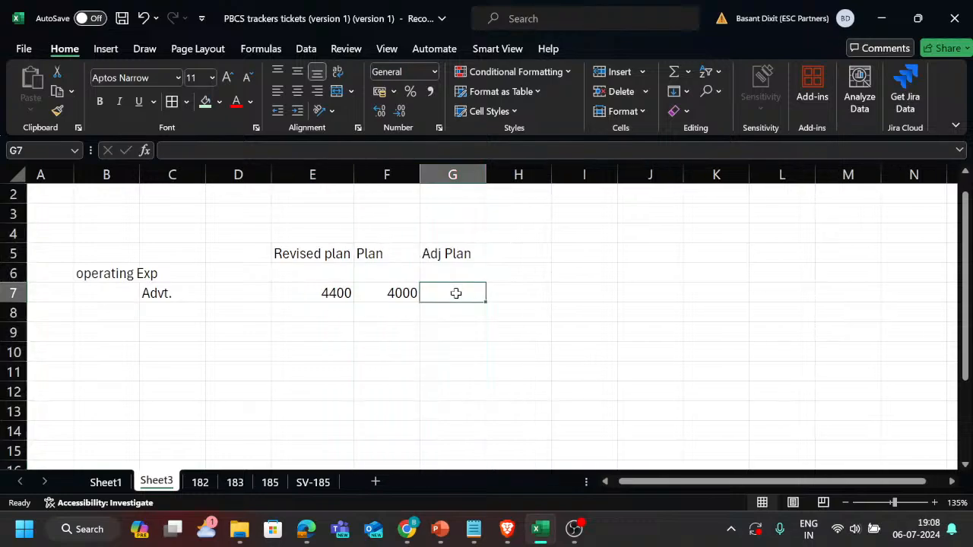
key(Left)
key(shift+Up)
key(Up)
key(Up)
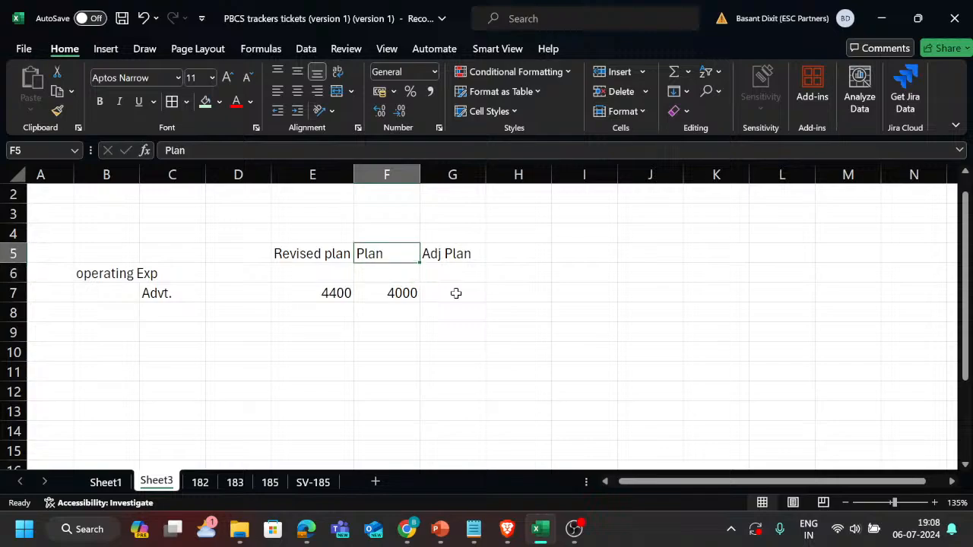
key(shift+Down)
key(shift+Down)
key(Right)
key(Down)
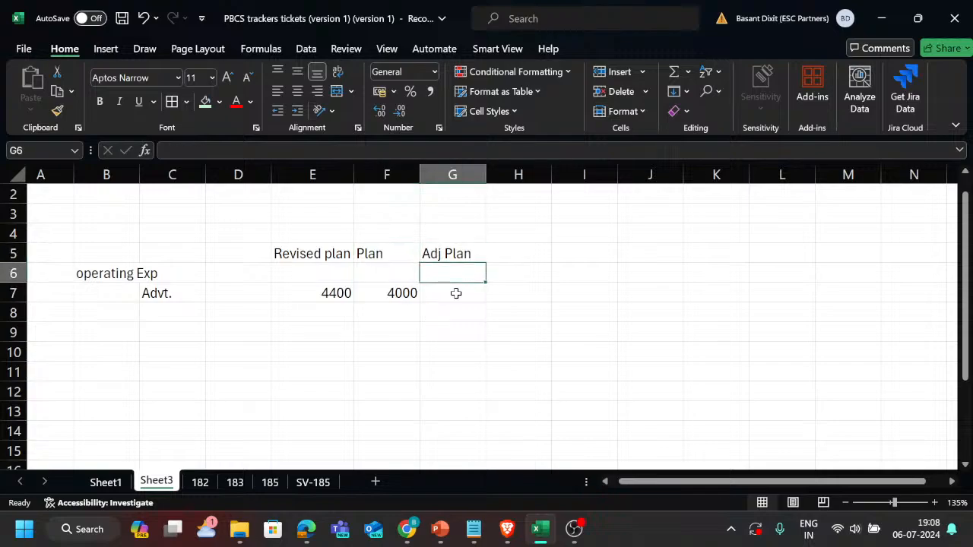
Replace the Revised plan formula for Advt. in E7 with +F7+G7, adding the Plan and Adj Plan amounts.
key(Down)
key(Left)
key(Left)
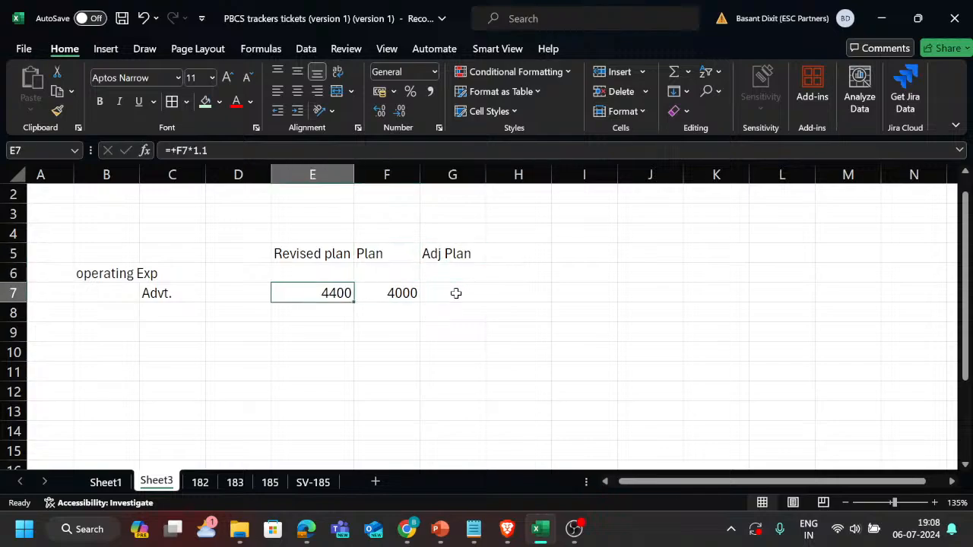
text(+)
key(Right)
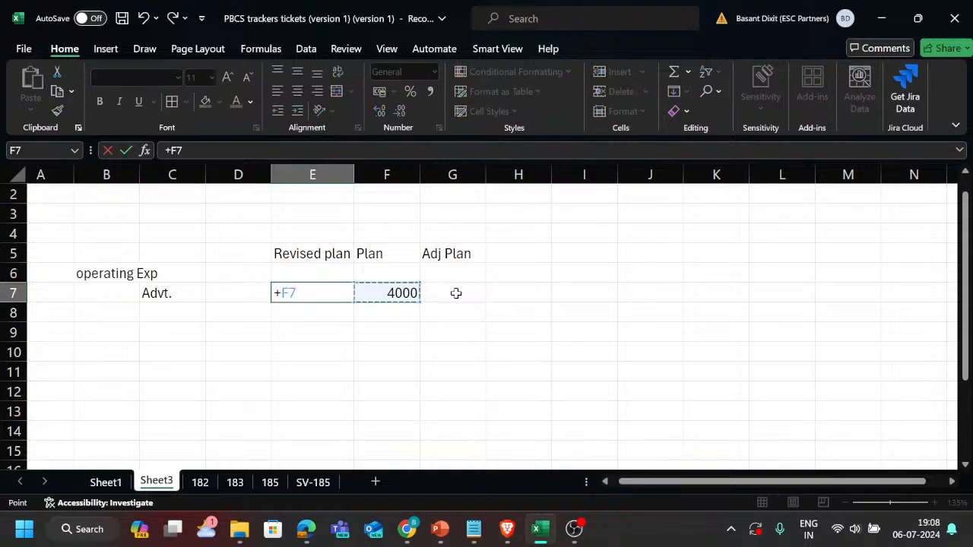
text(+)
key(Right)
key(Right)
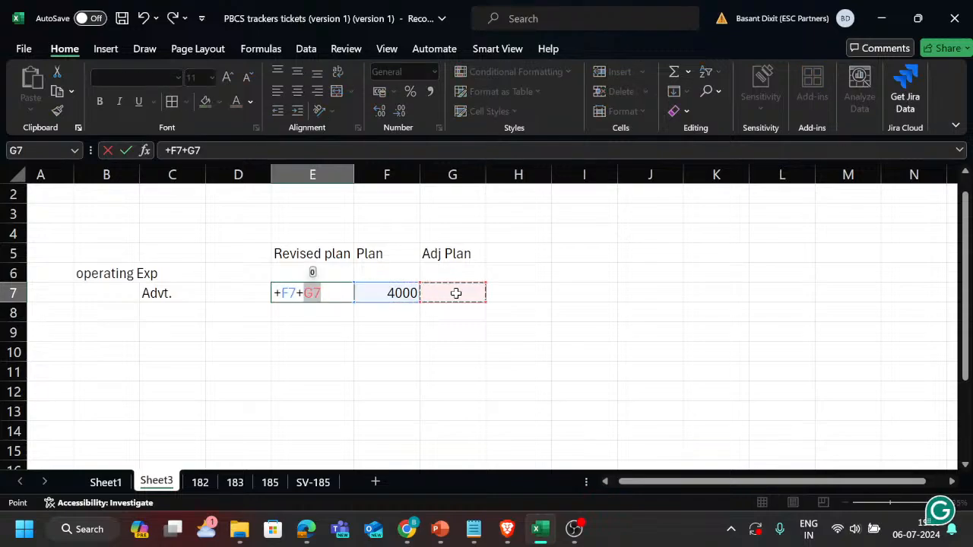
key(Return)
key(Up)
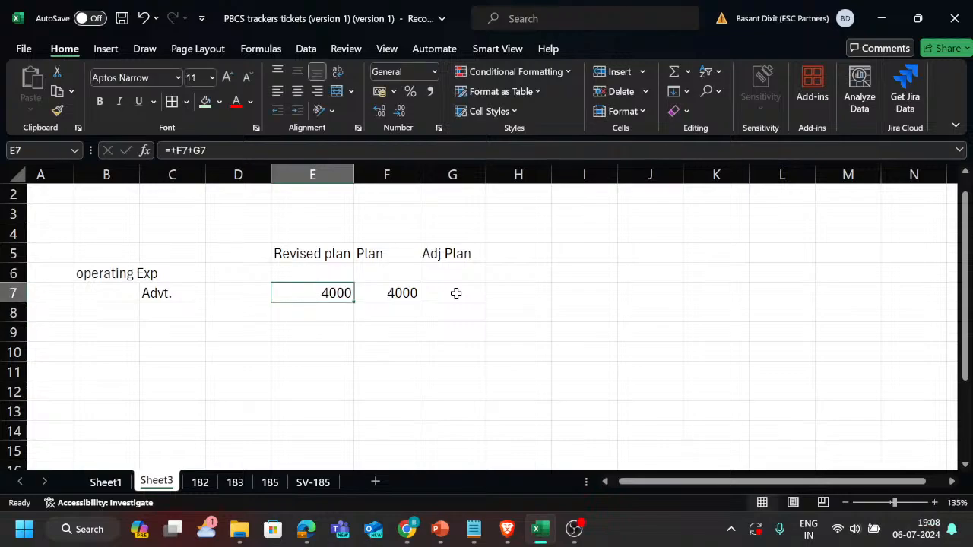
Enter 400 as the Adj Plan amount for Advt. in G7 and check the Revised plan amount in E7.
key(Right)
key(Right)
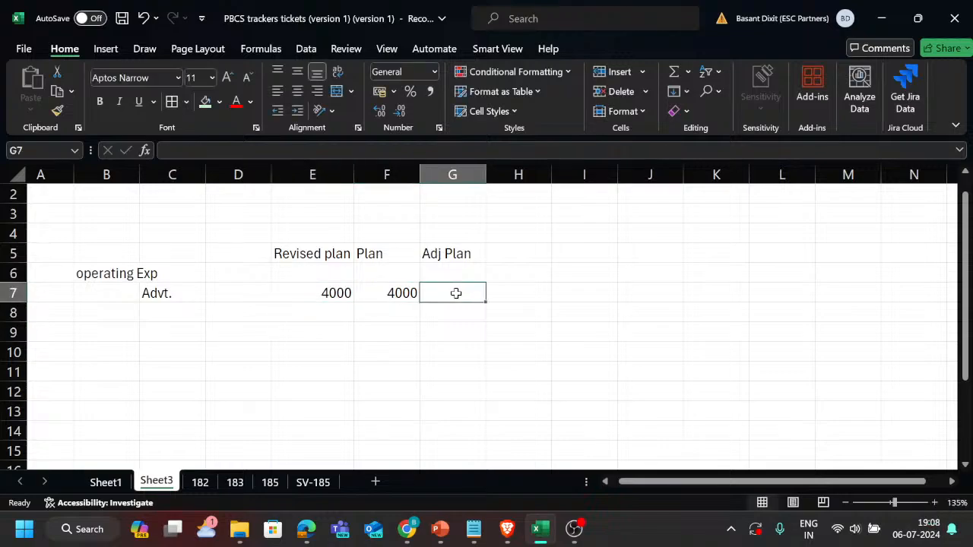
text(4000)
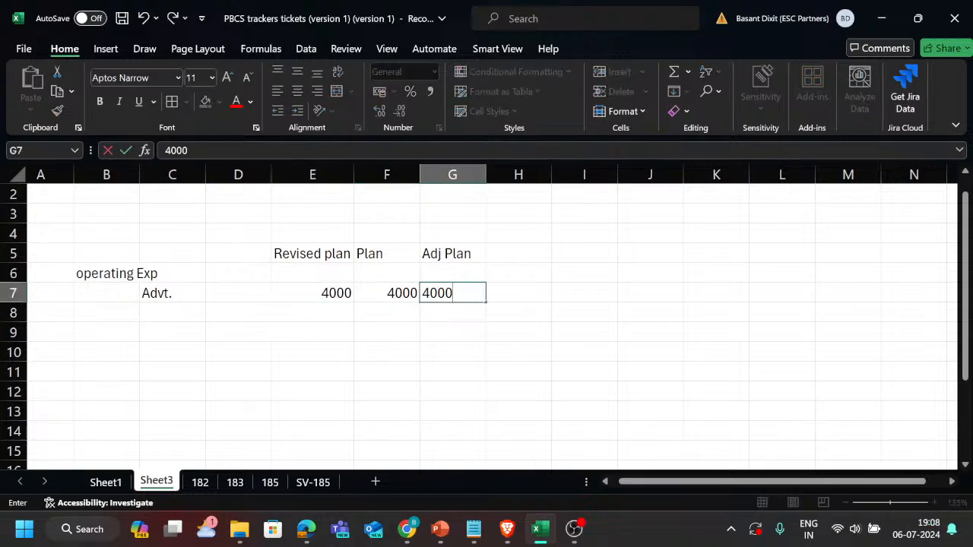
key(BackSpace)
key(Return)
key(Up)
key(Left)
key(Left)
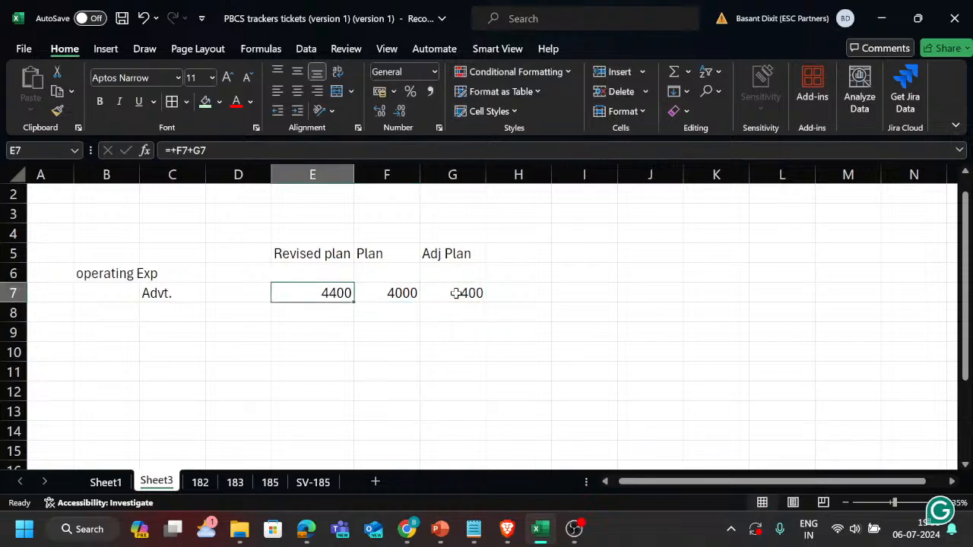
key(Right)
key(Left)
key(Up)
key(Up)
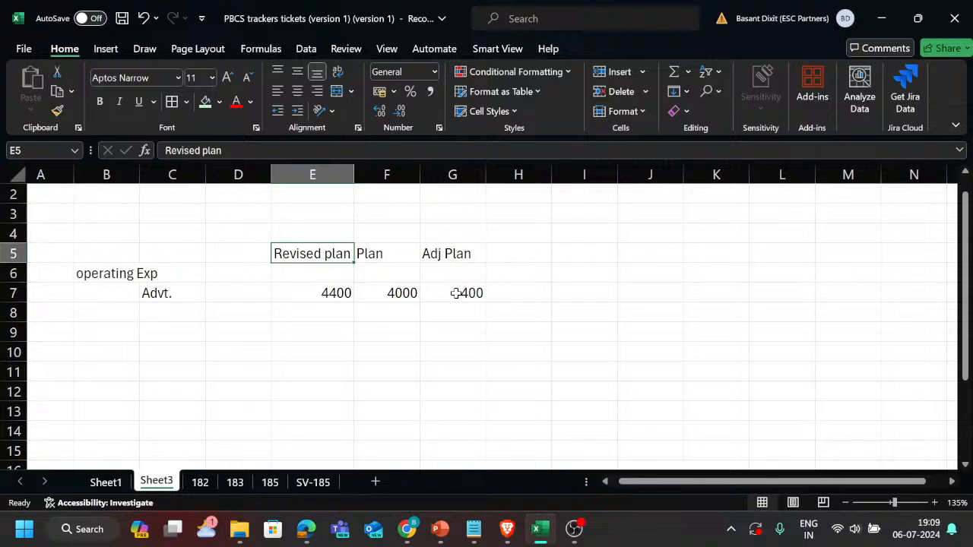
key(Down)
key(Down)
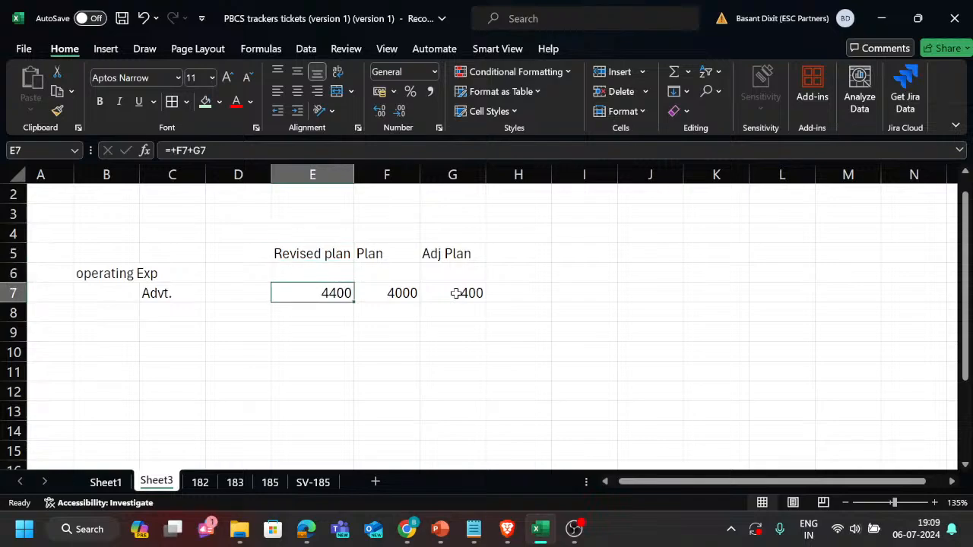
Set the Adj Plan amount for Advt. in G7 to -500 and check the Revised plan amount in E7.
key(Right)
key(Right)
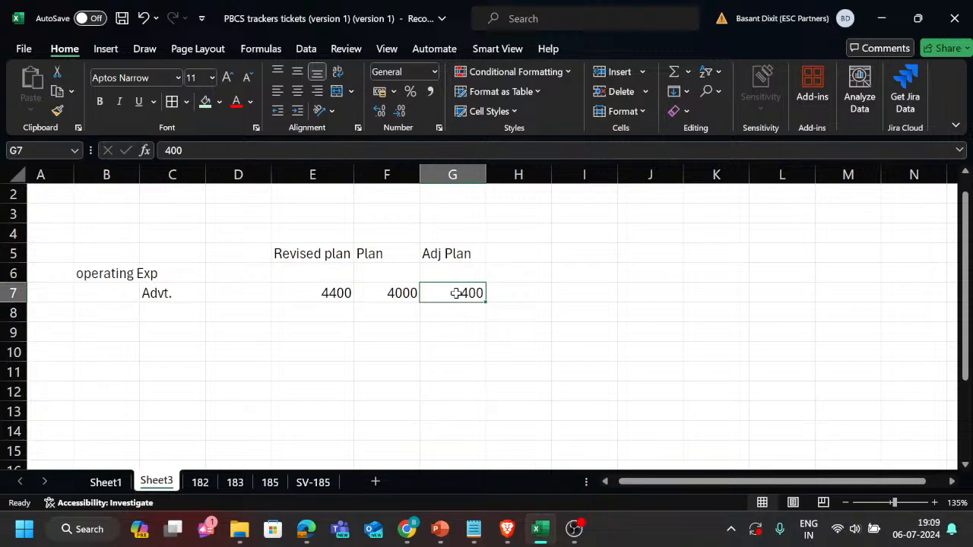
text(-)
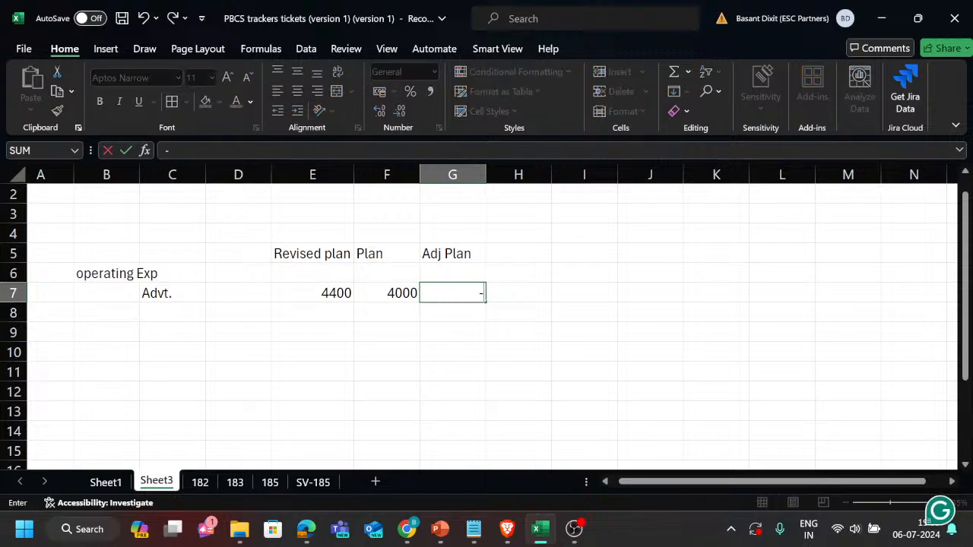
text(500)
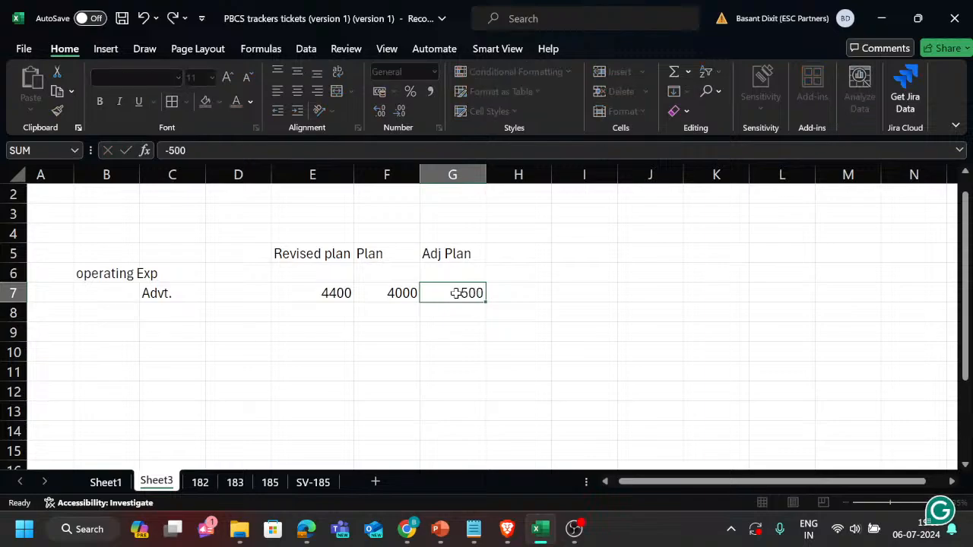
key(Return)
key(Up)
key(Left)
key(Left)
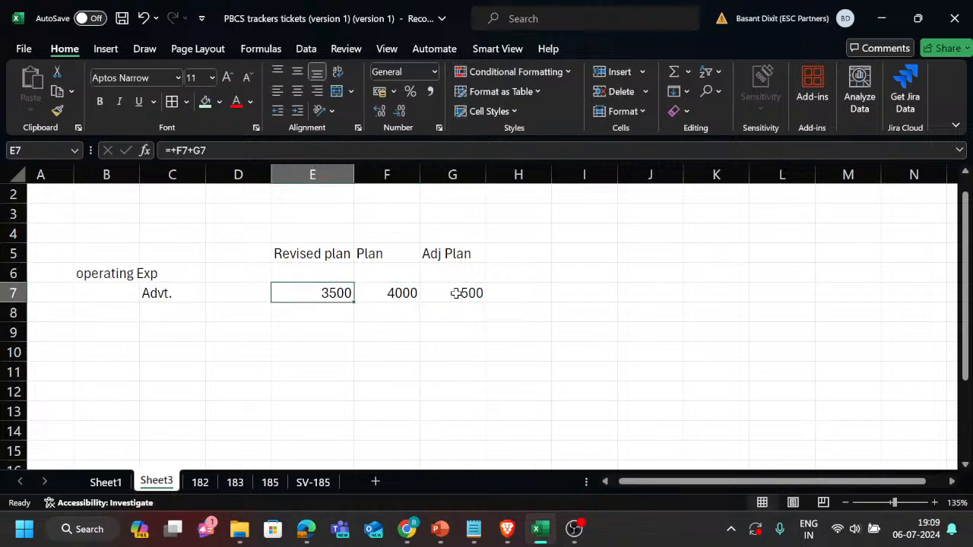
key(Right)
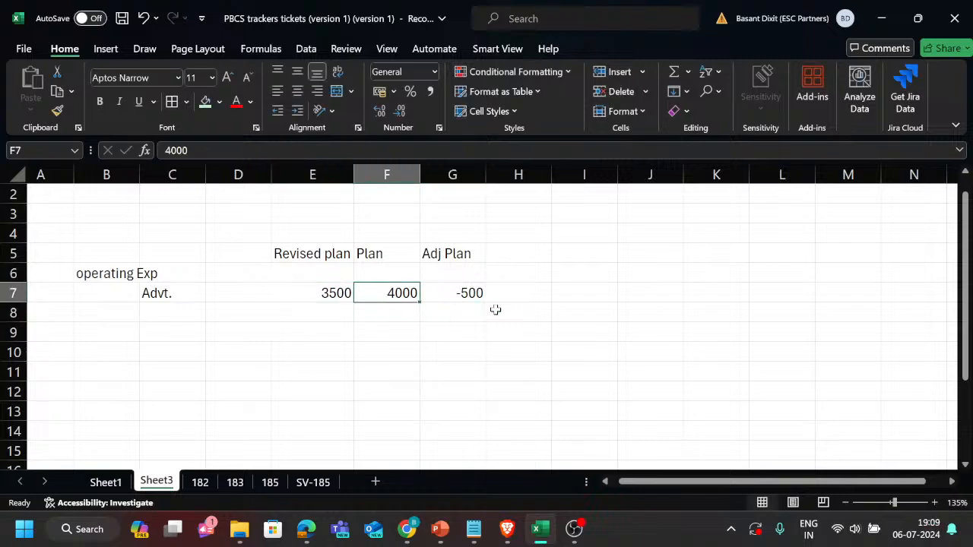
click(482, 292)
Switch to Oracle EPM Cloud Planning in the browser and display the Scenario dimension of the Plan1 cube in the dimension editor.
key(alt+Tab)
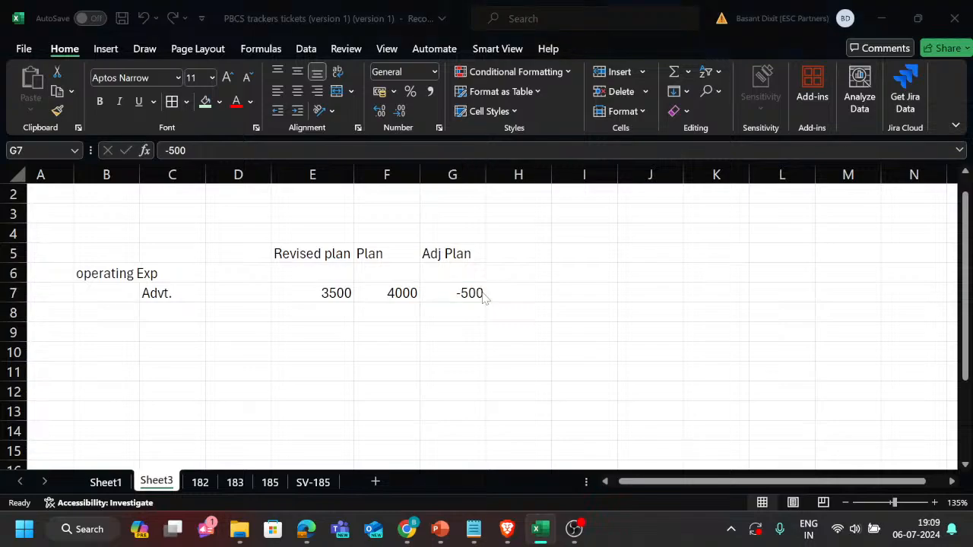
scroll(552, 384, down, 1)
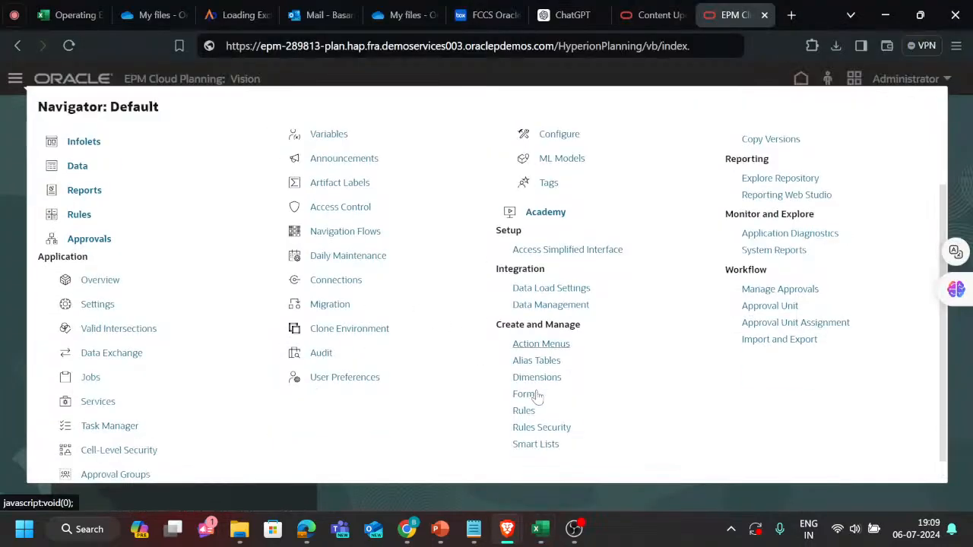
click(537, 377)
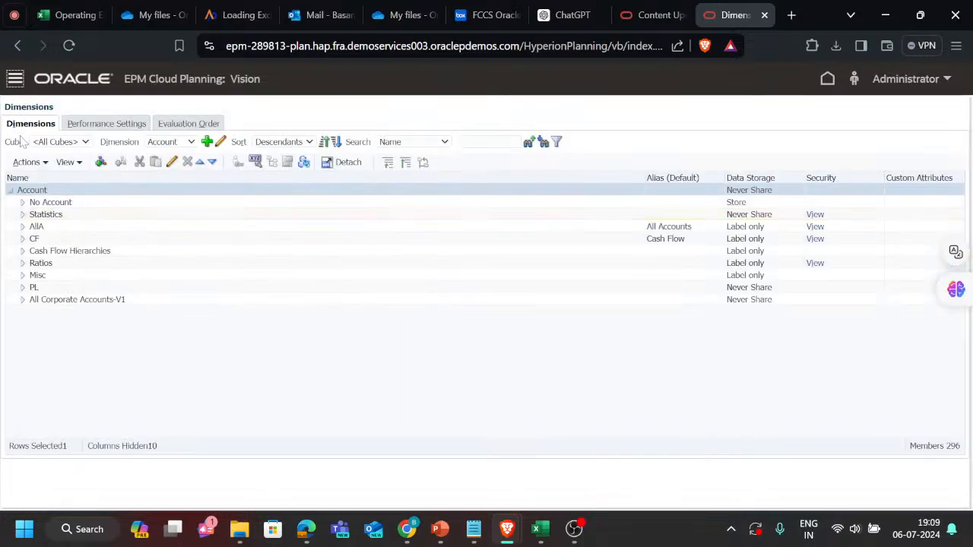
click(71, 145)
click(66, 166)
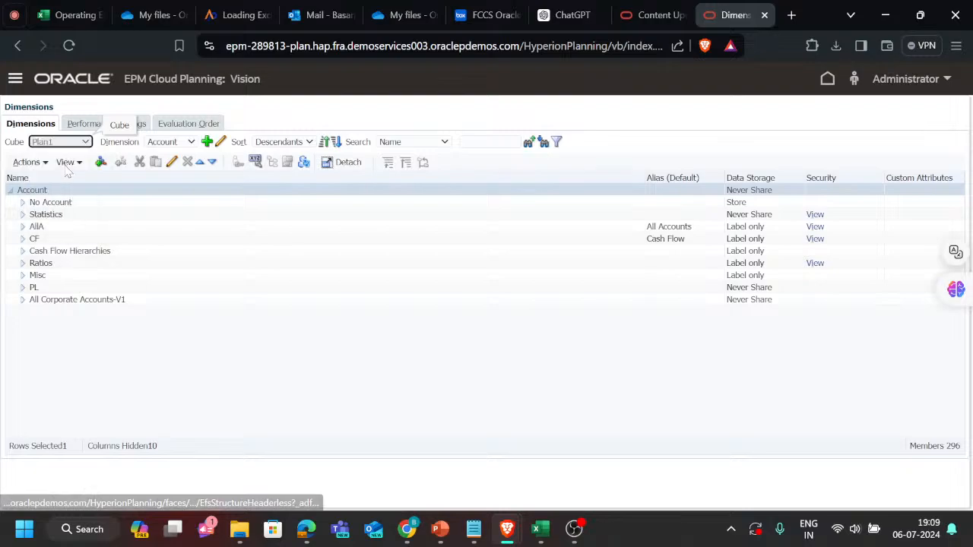
click(170, 144)
click(170, 210)
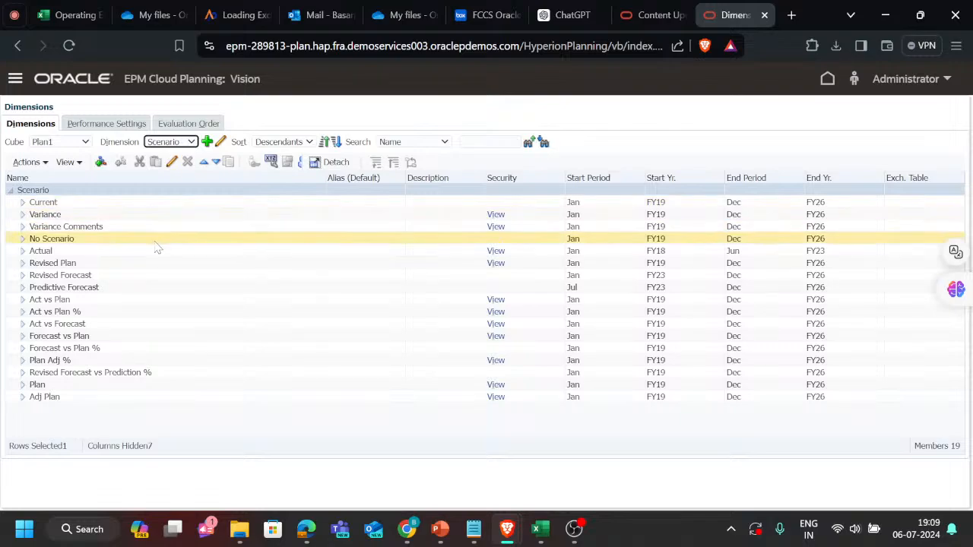
Move the Plan scenario member and its descendants under Revised Plan.
click(118, 265)
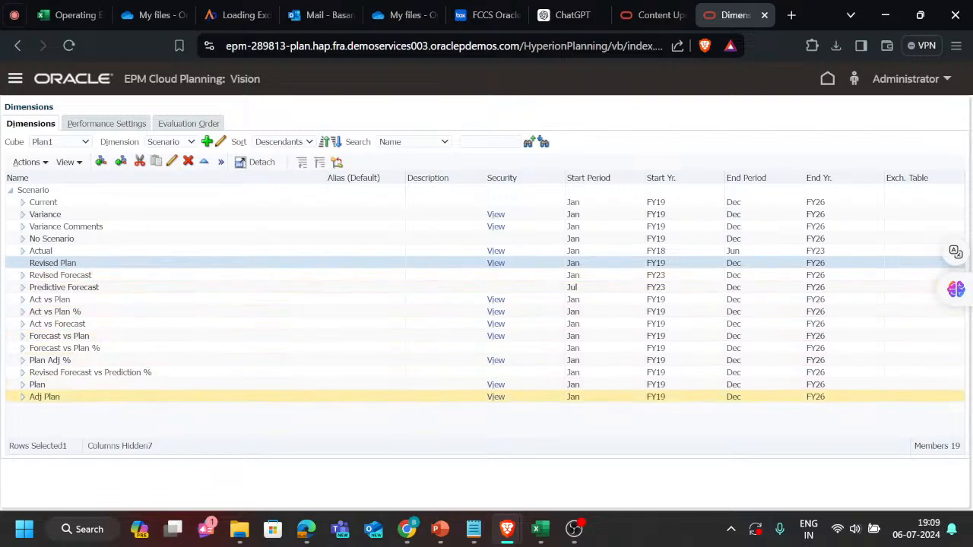
click(67, 386)
click(66, 398)
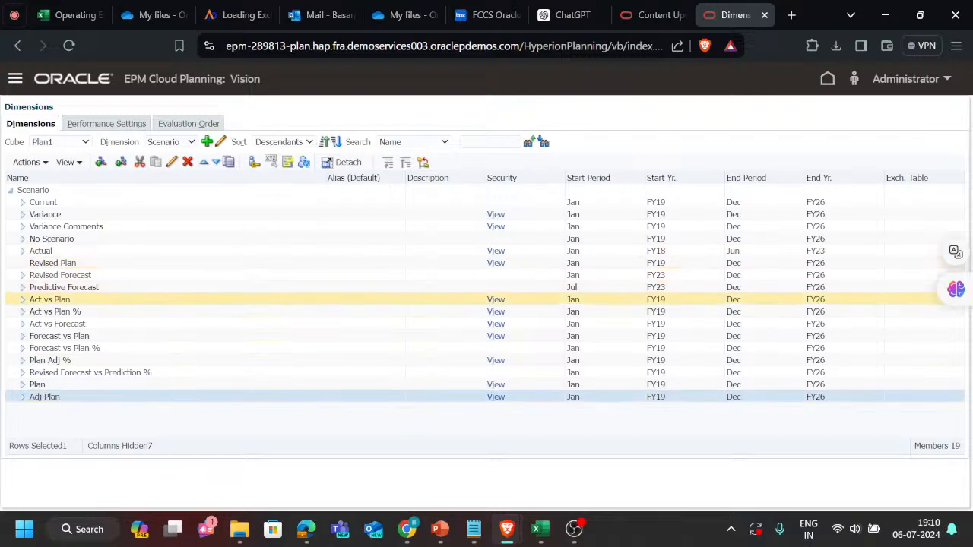
click(59, 384)
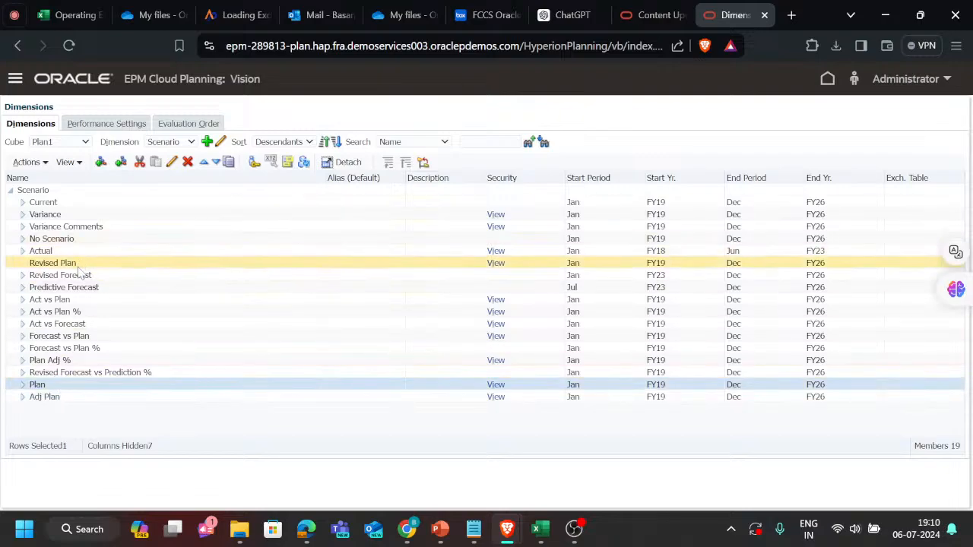
click(139, 164)
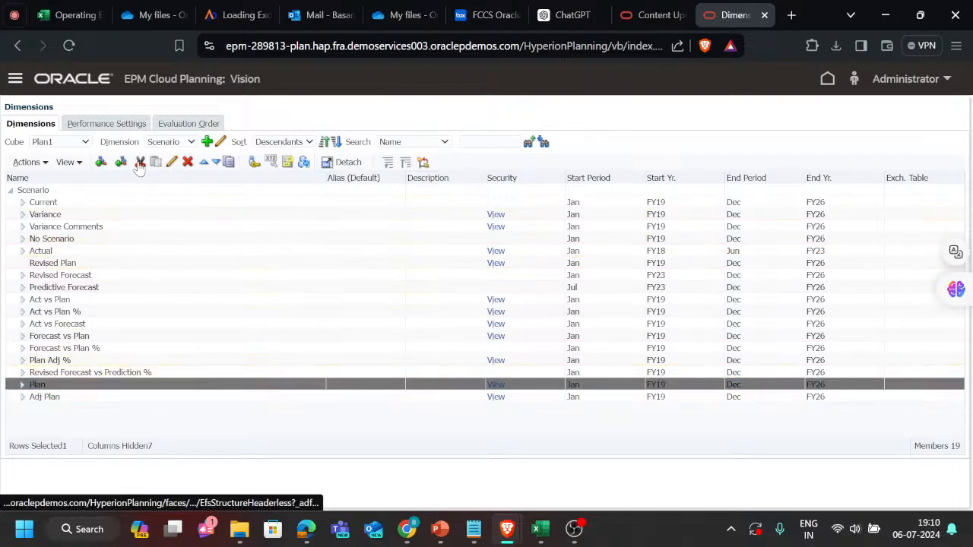
click(93, 265)
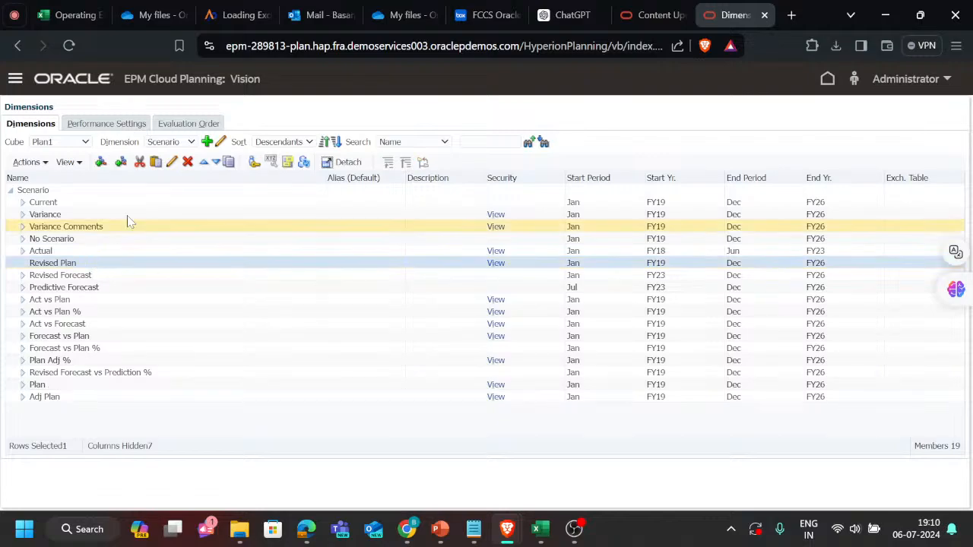
click(155, 163)
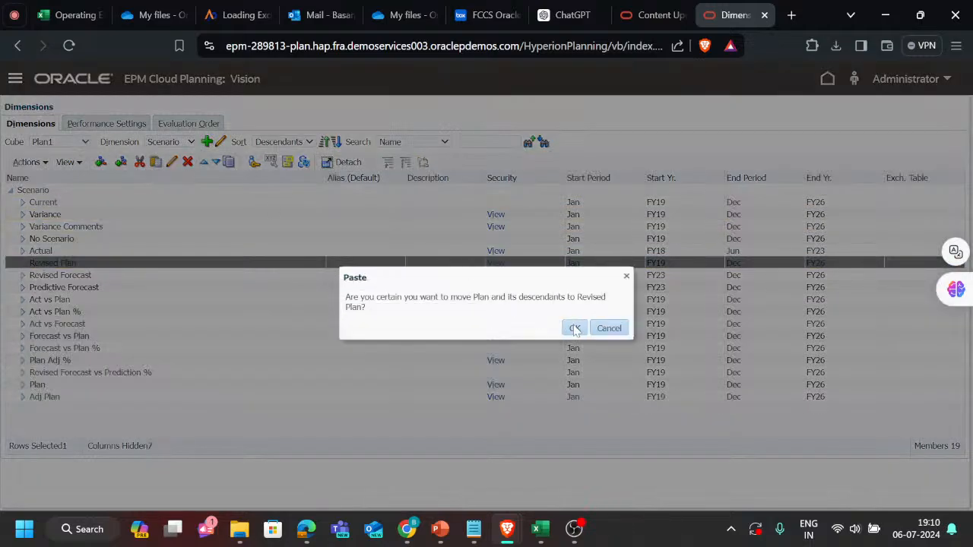
click(575, 328)
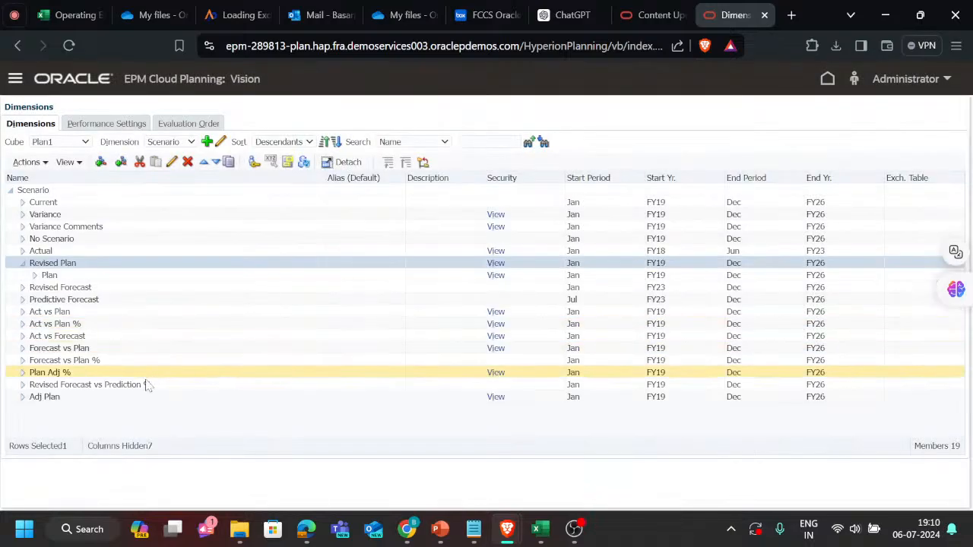
Move the Adj Plan scenario member and its descendants under Revised Plan.
click(93, 396)
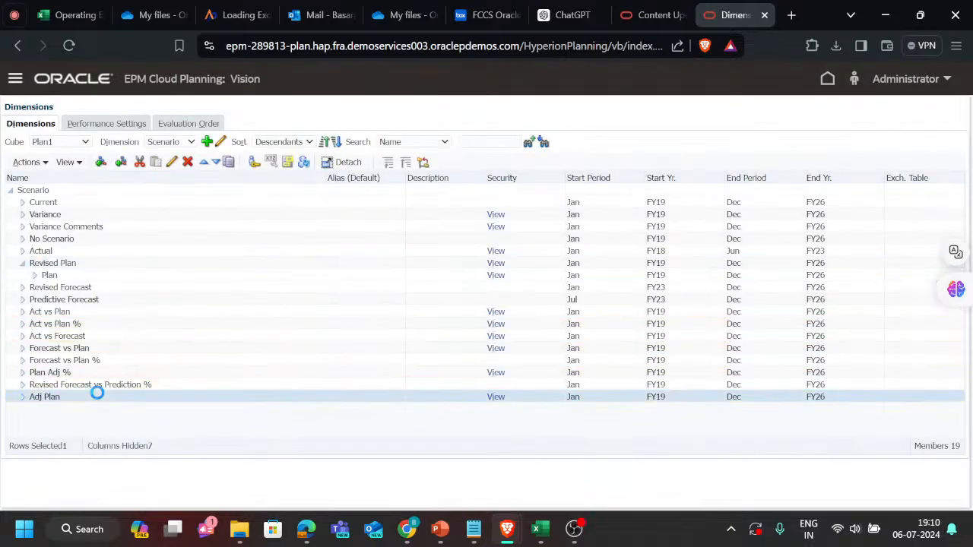
click(139, 163)
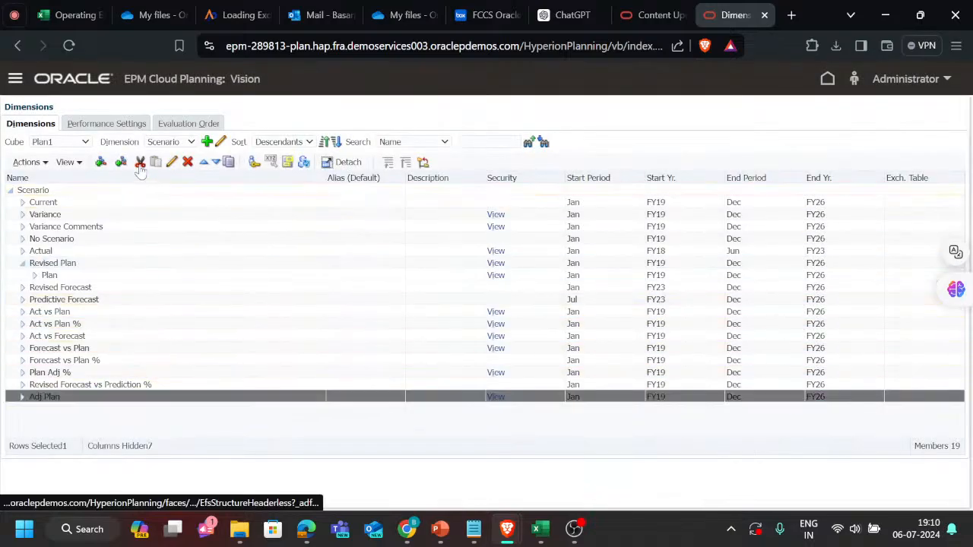
click(101, 263)
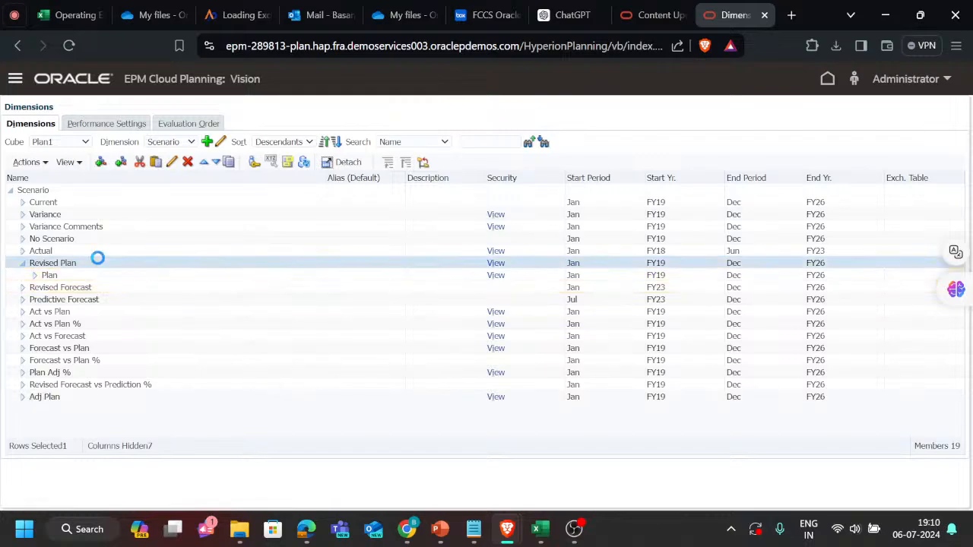
click(156, 164)
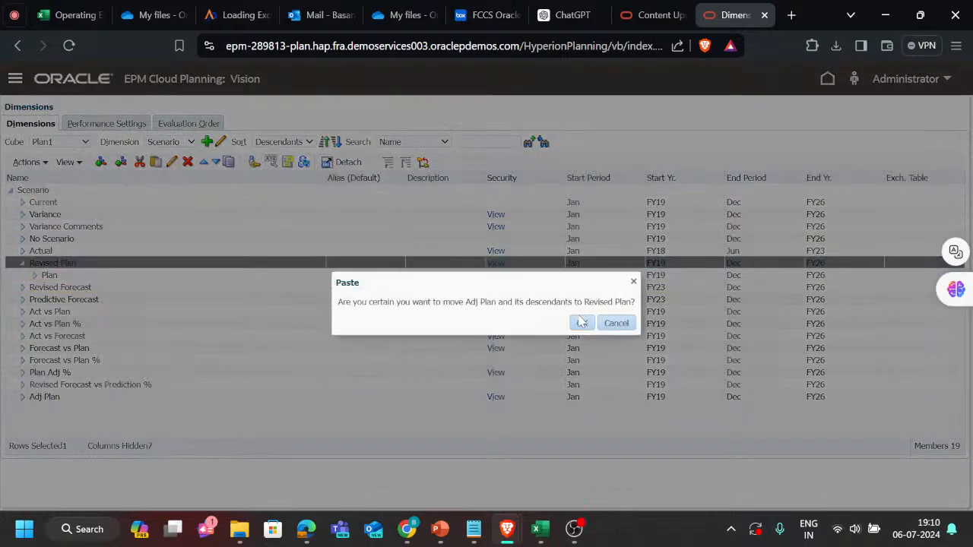
click(582, 323)
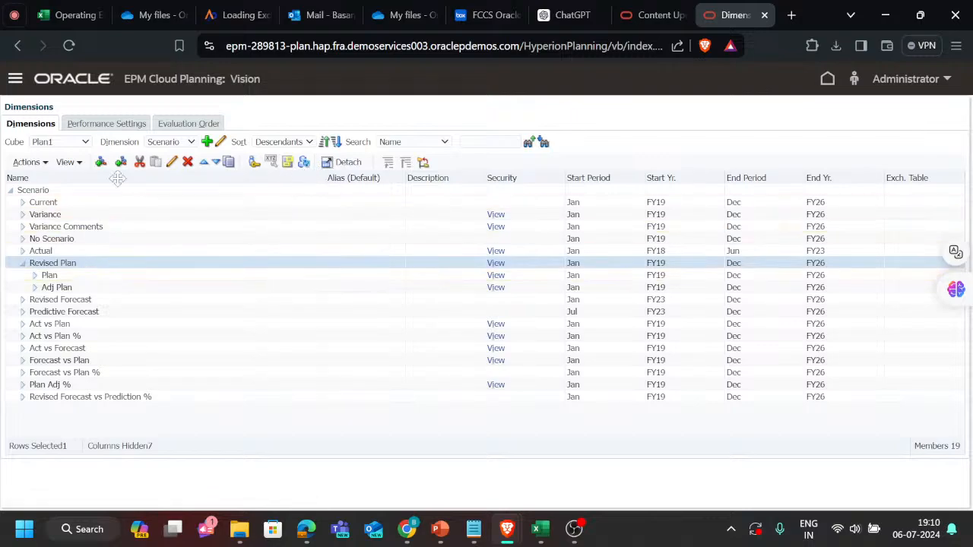
Edit the Revised Plan member, setting its hierarchy type to Dynamic and its data storage to Dynamic Calc.
click(171, 162)
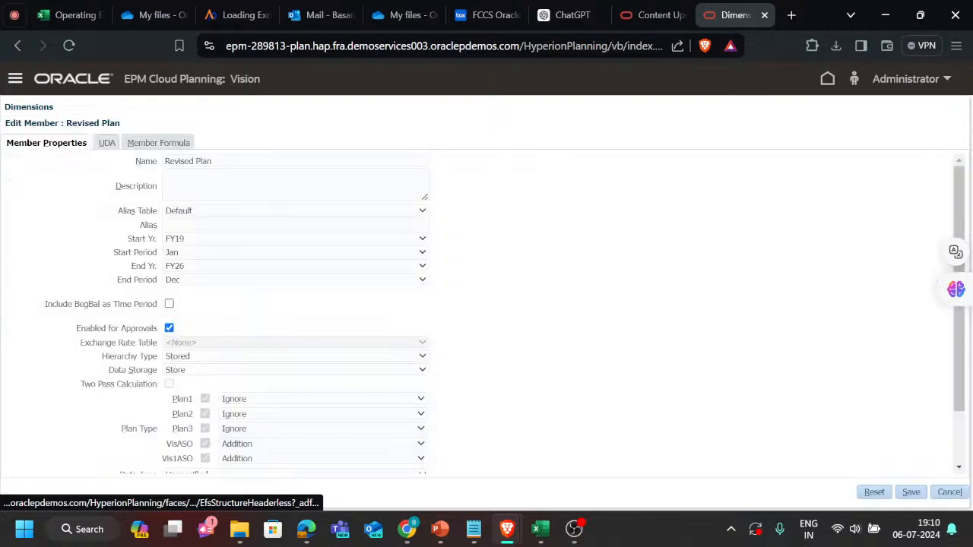
click(194, 356)
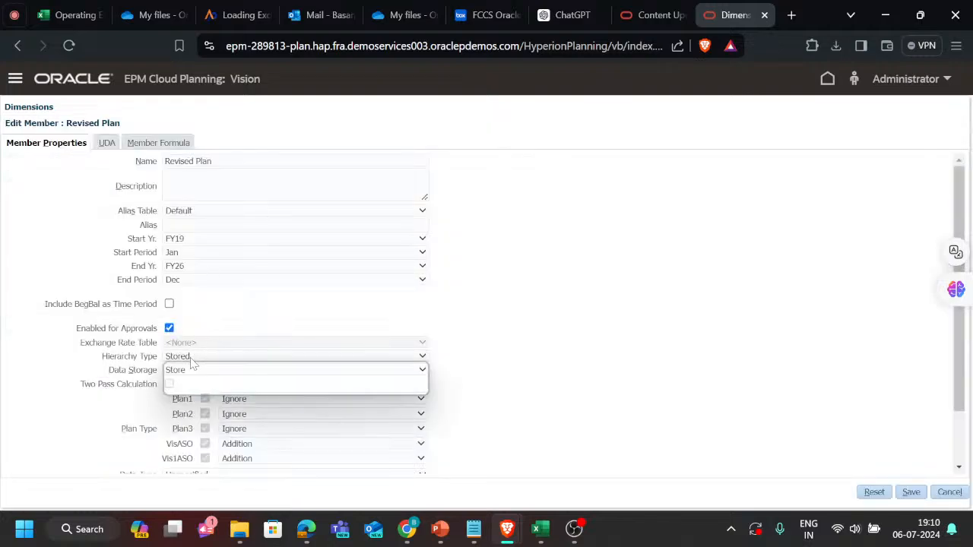
click(194, 390)
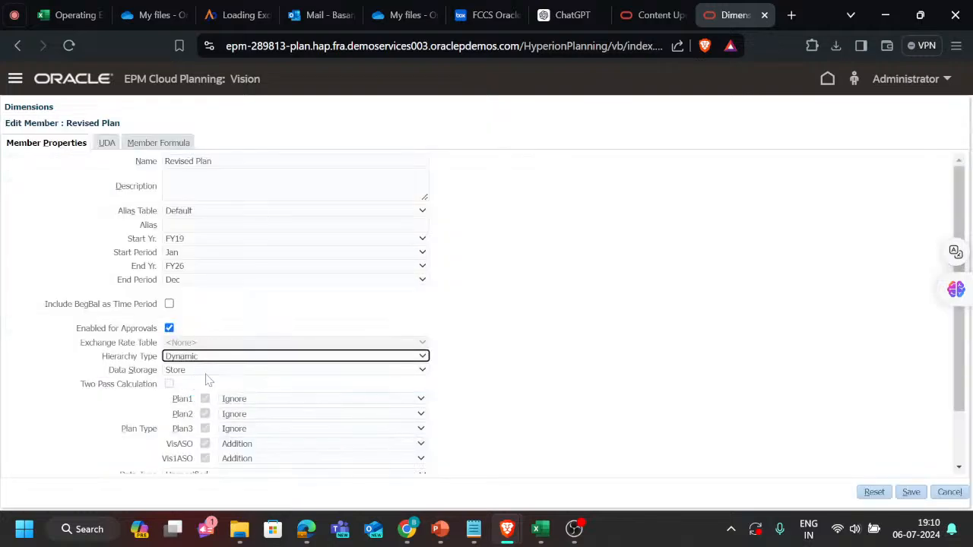
click(206, 372)
click(208, 406)
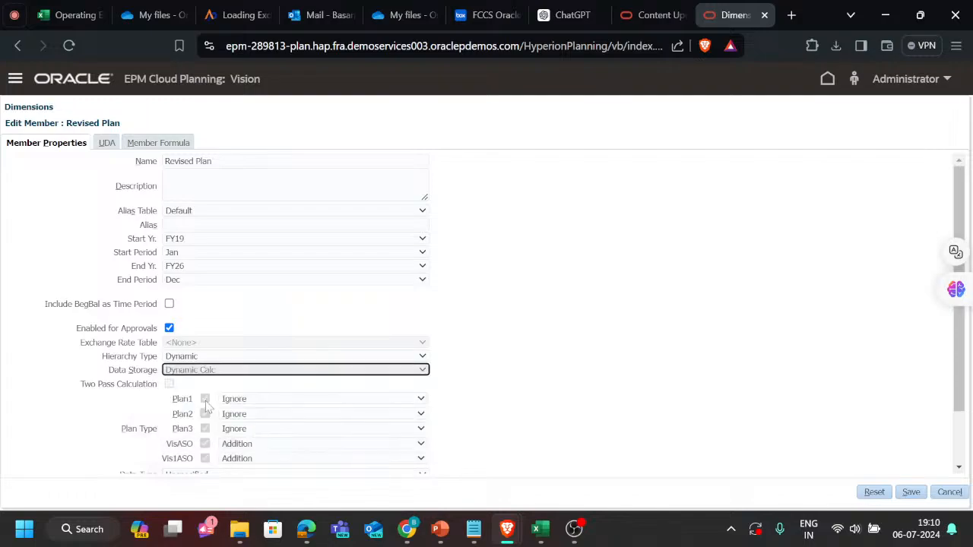
Set the Plan1 consolidation operator of Revised Plan to Addition and save the member.
scroll(532, 362, down, 1)
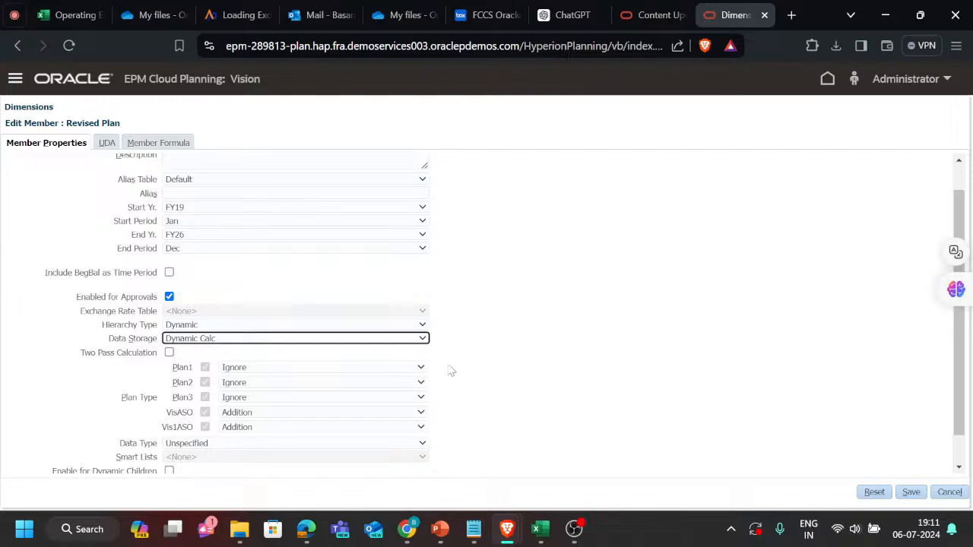
click(334, 371)
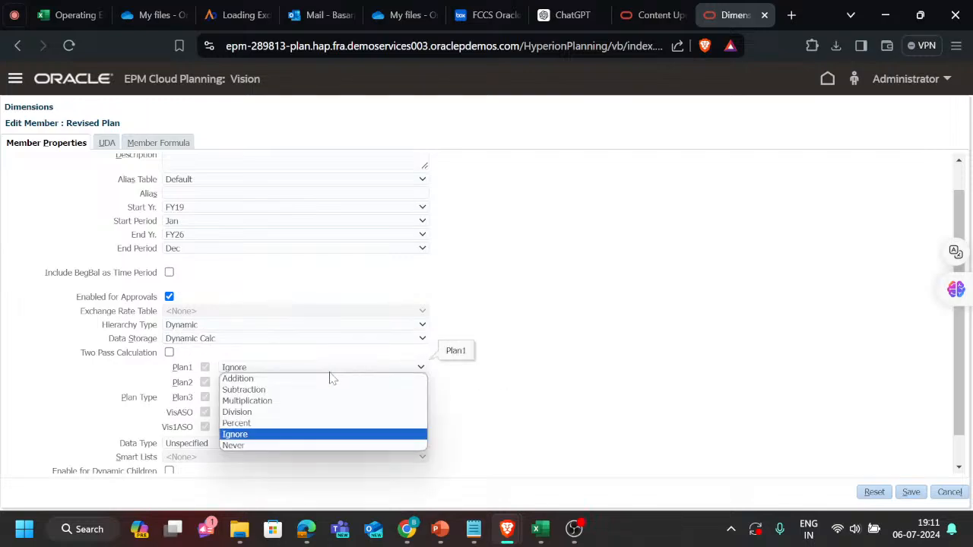
click(331, 382)
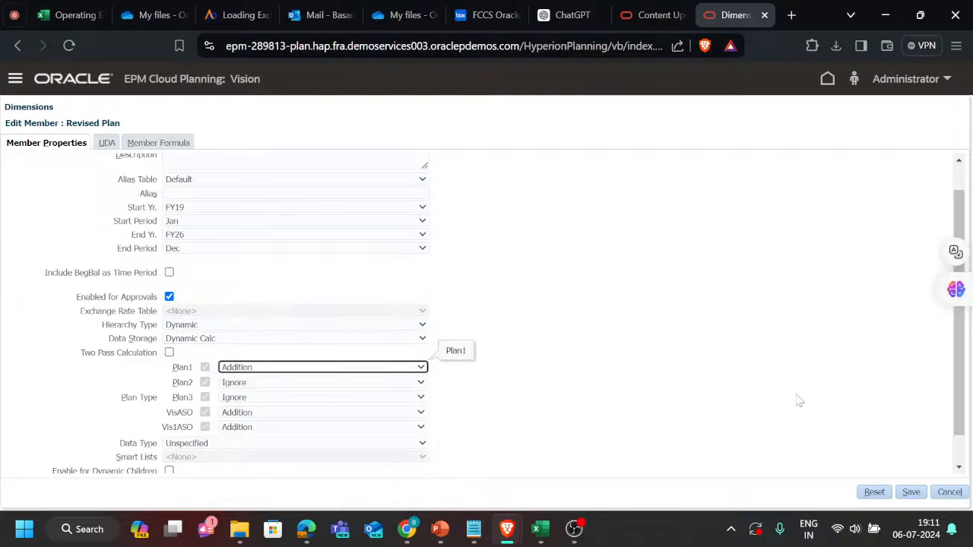
click(916, 495)
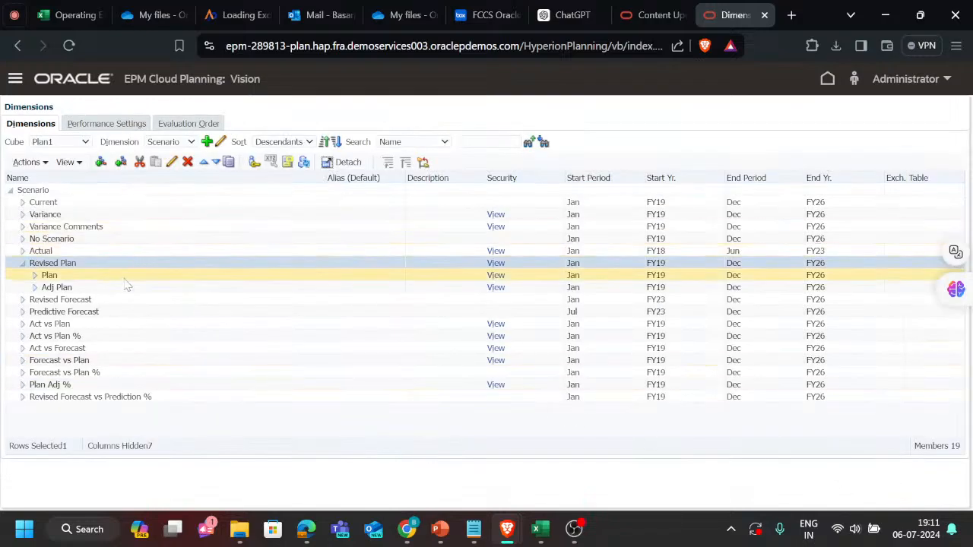
Edit the Plan member under Revised Plan, set its Plan1 consolidation operator to Addition, and save it.
click(125, 281)
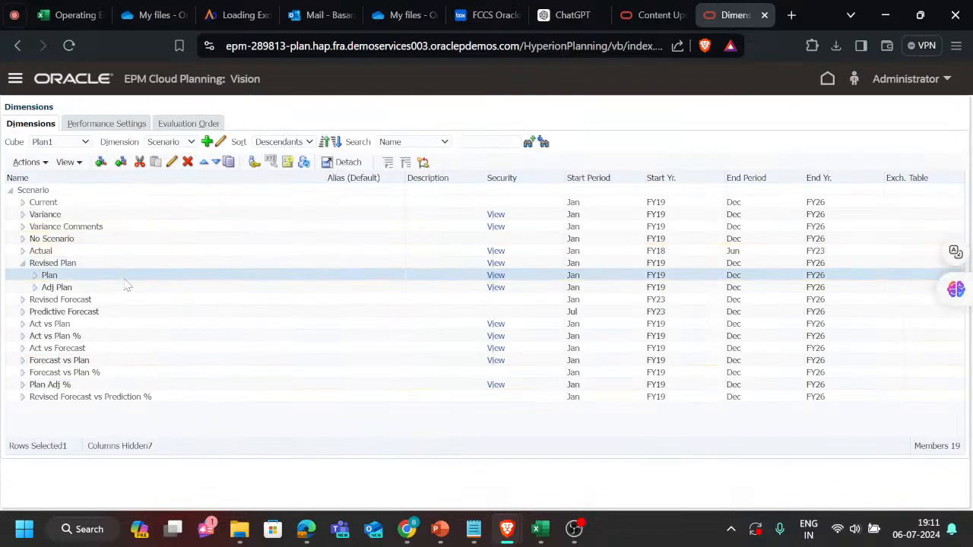
click(173, 163)
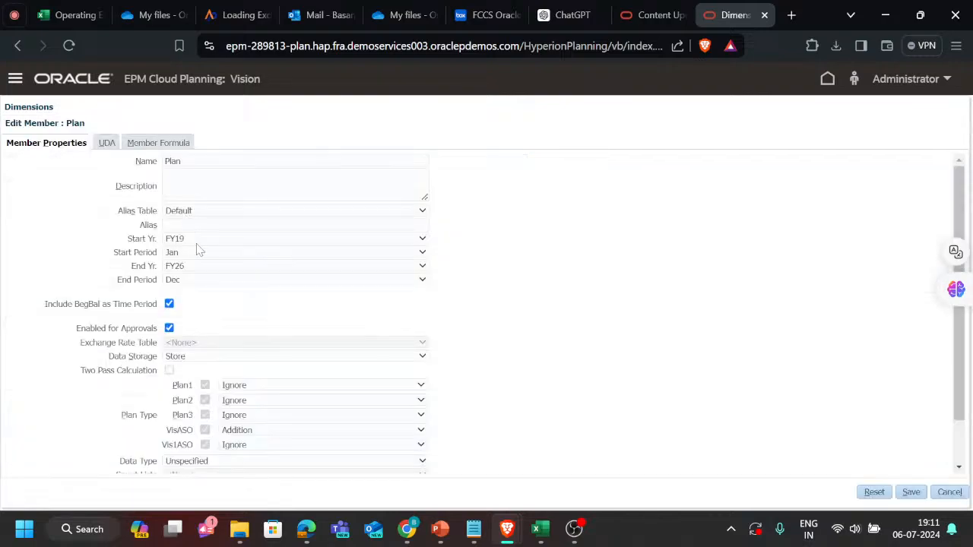
click(259, 387)
click(266, 397)
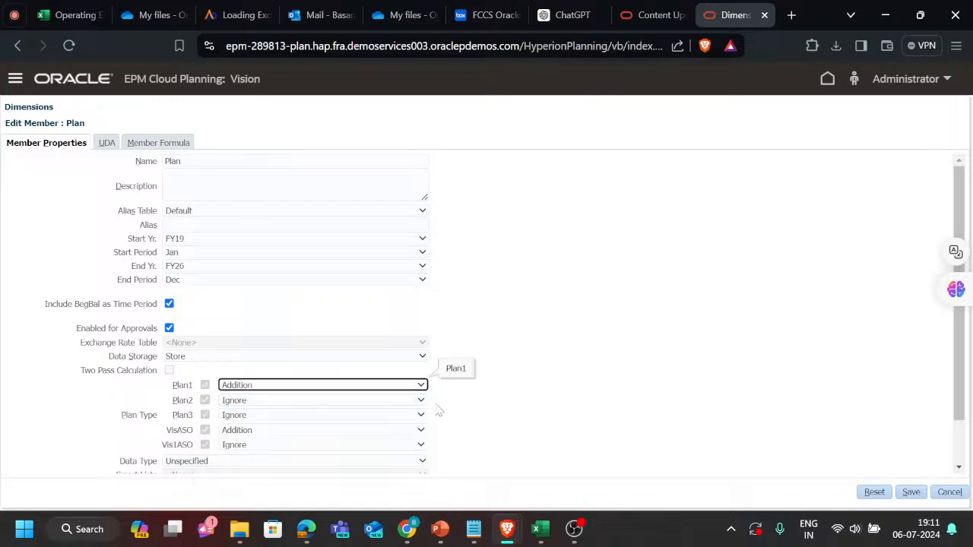
click(912, 493)
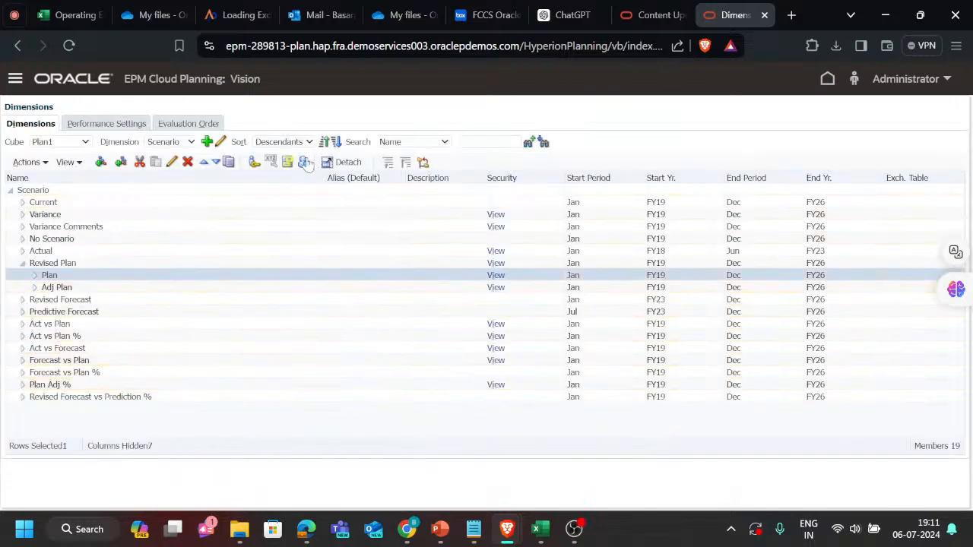
Refresh the database with the saved Plan member changes and close the finished refresh.
click(303, 164)
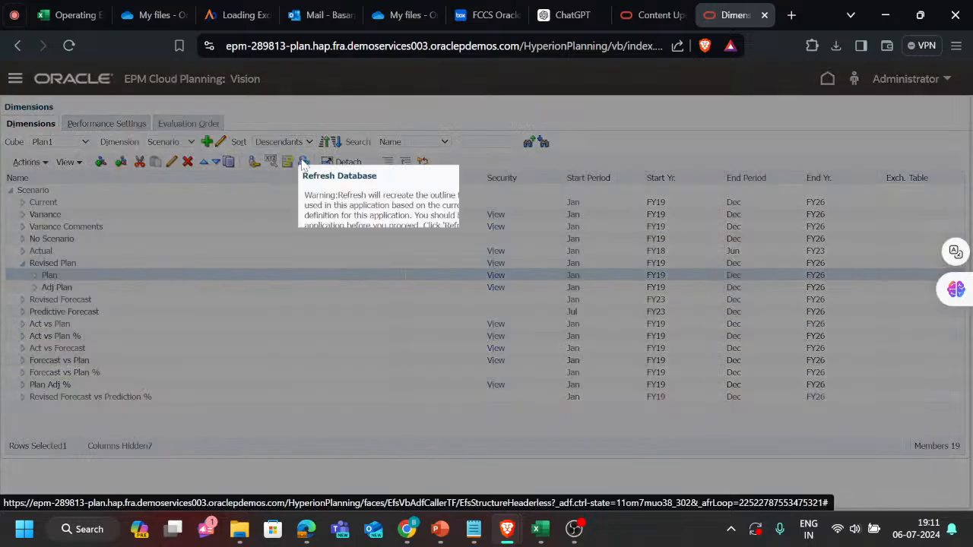
click(469, 248)
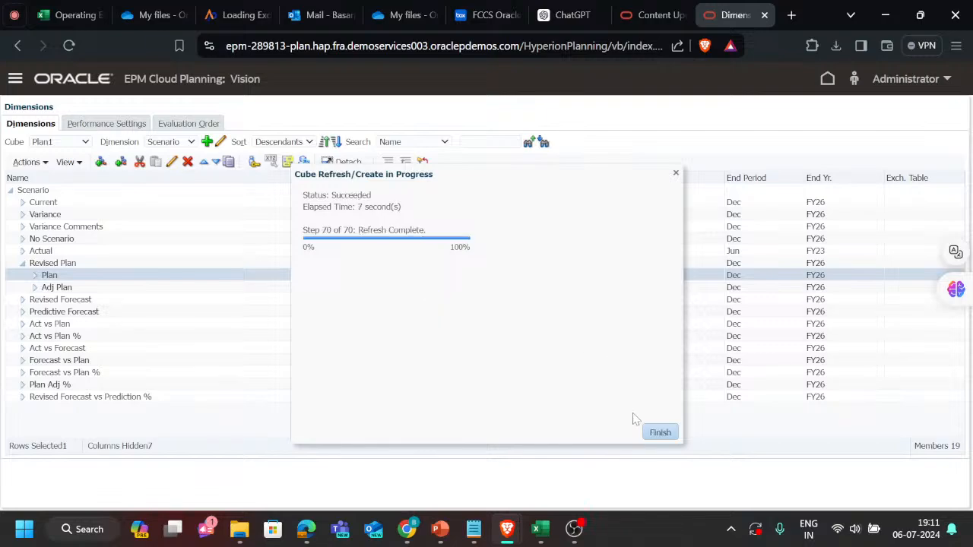
click(661, 434)
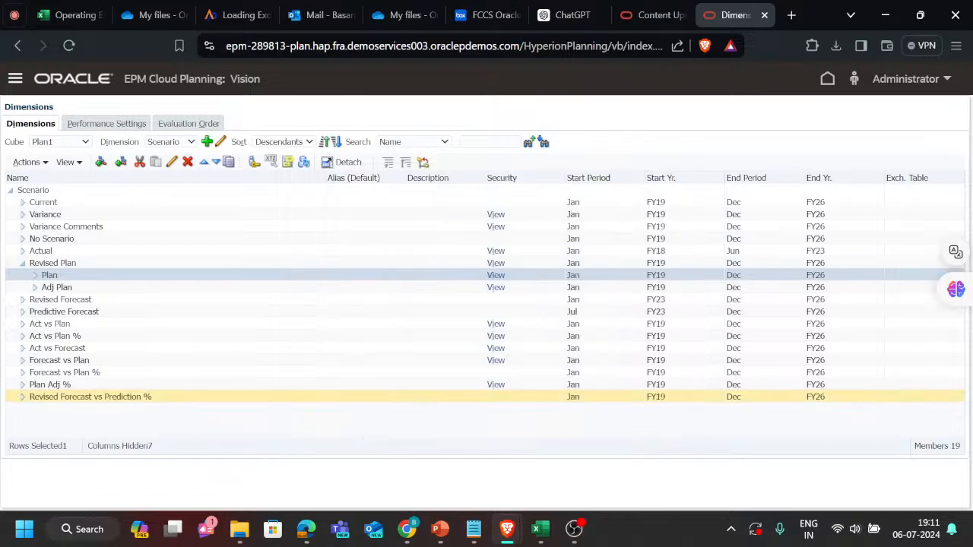
Edit the Adj Plan member, set its Plan1 consolidation operator to Addition, and save it.
click(128, 286)
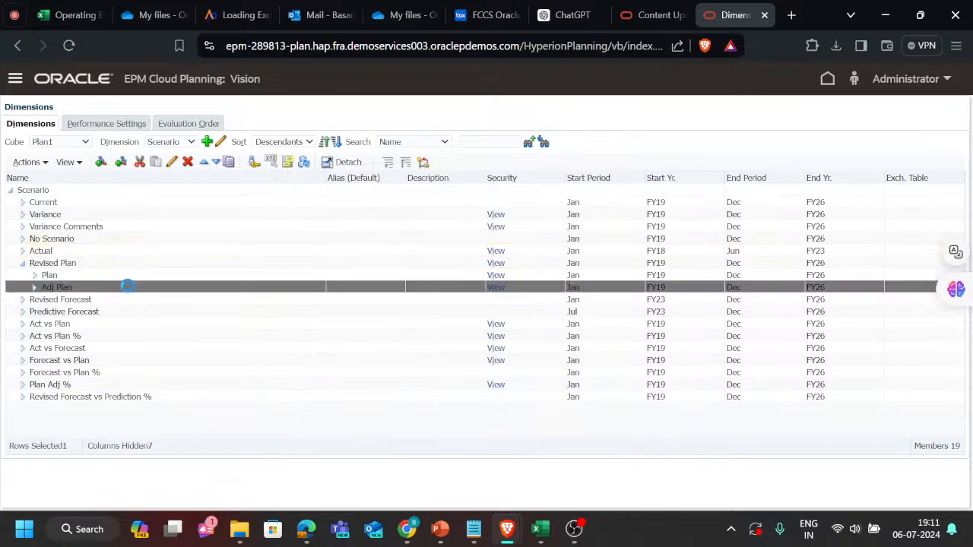
click(170, 162)
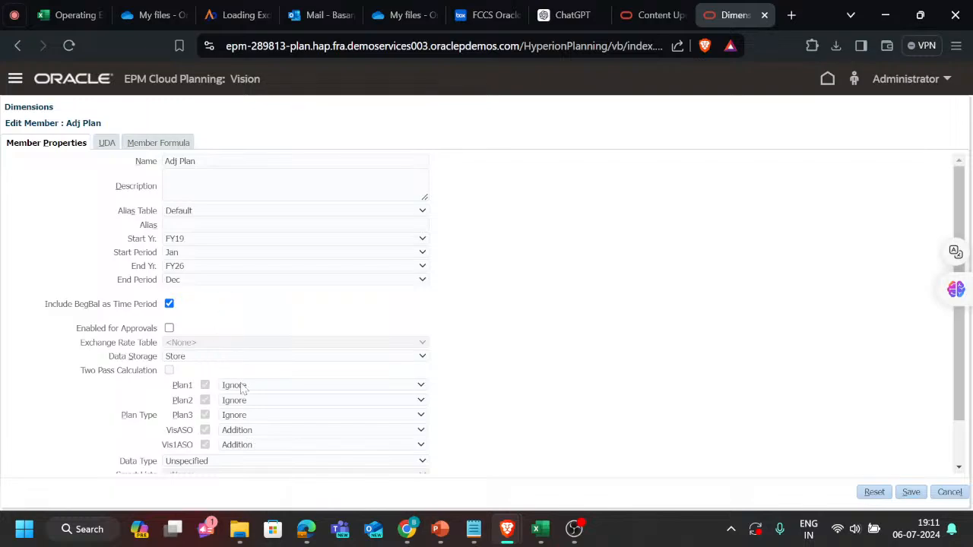
click(243, 386)
click(238, 397)
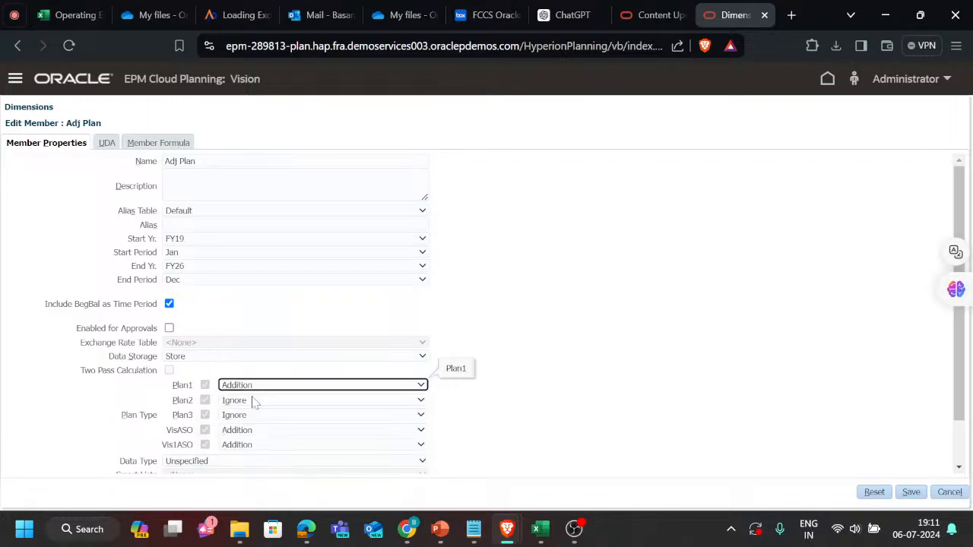
click(913, 493)
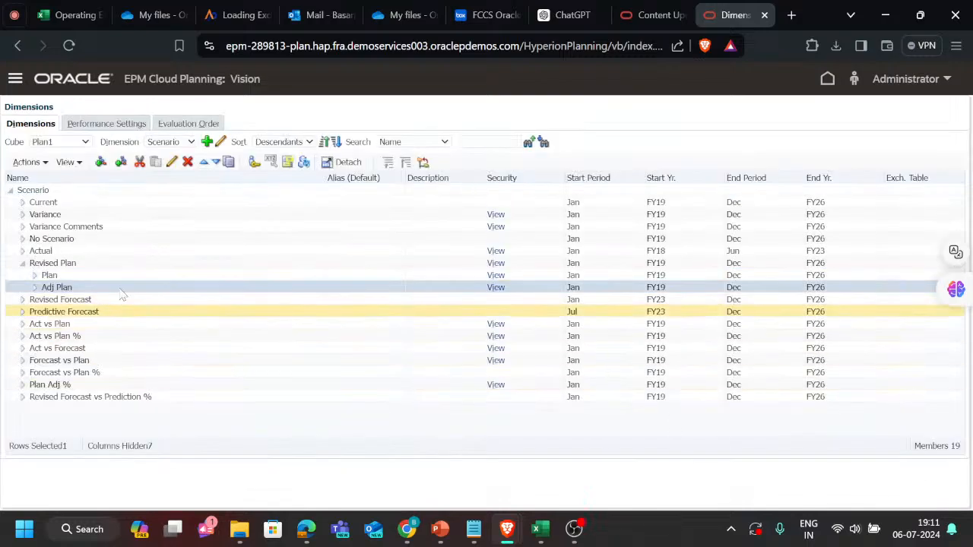
Edit the Revised Plan member, set its Plan1 consolidation operator to Ignore, and save it.
click(109, 263)
click(171, 162)
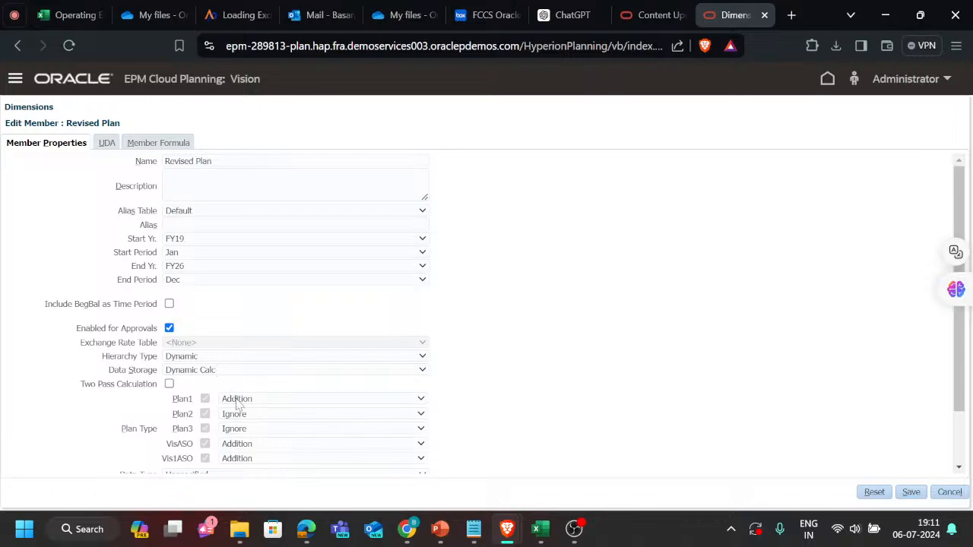
click(238, 401)
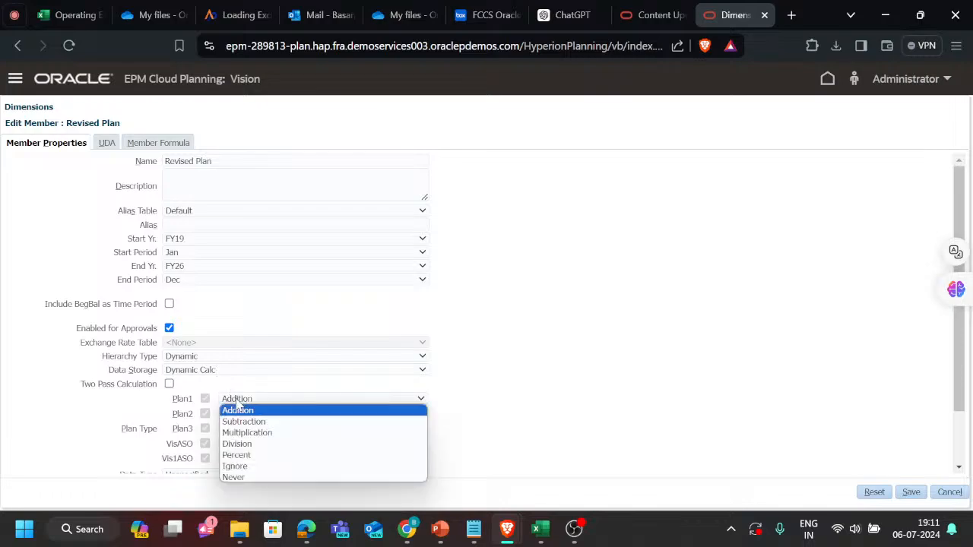
click(235, 467)
click(911, 493)
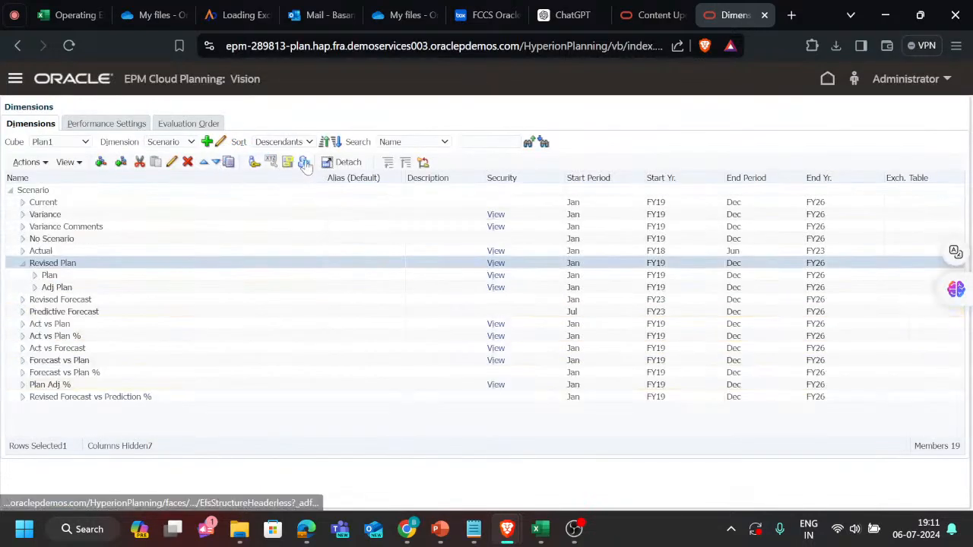
Refresh the database again to apply the Adj Plan and Revised Plan changes to the cubes.
click(304, 163)
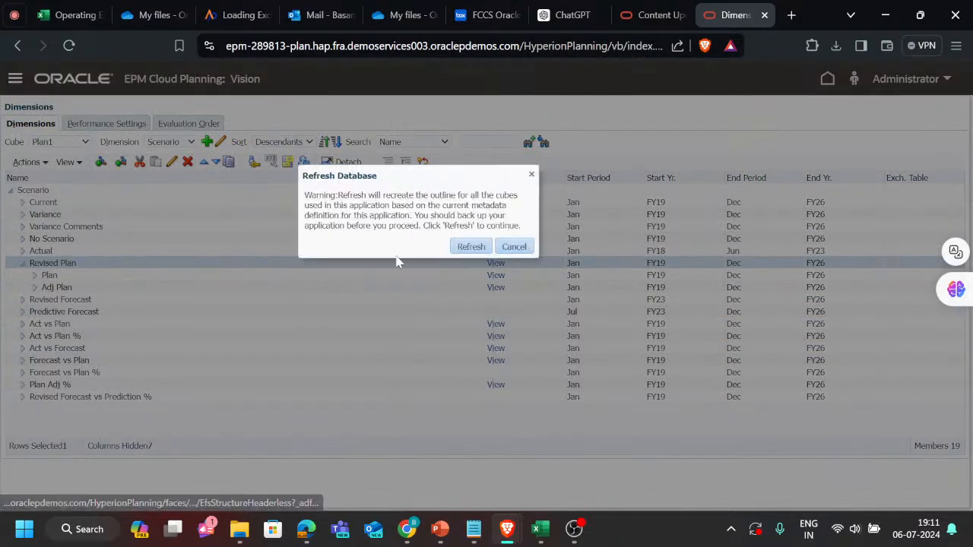
click(468, 249)
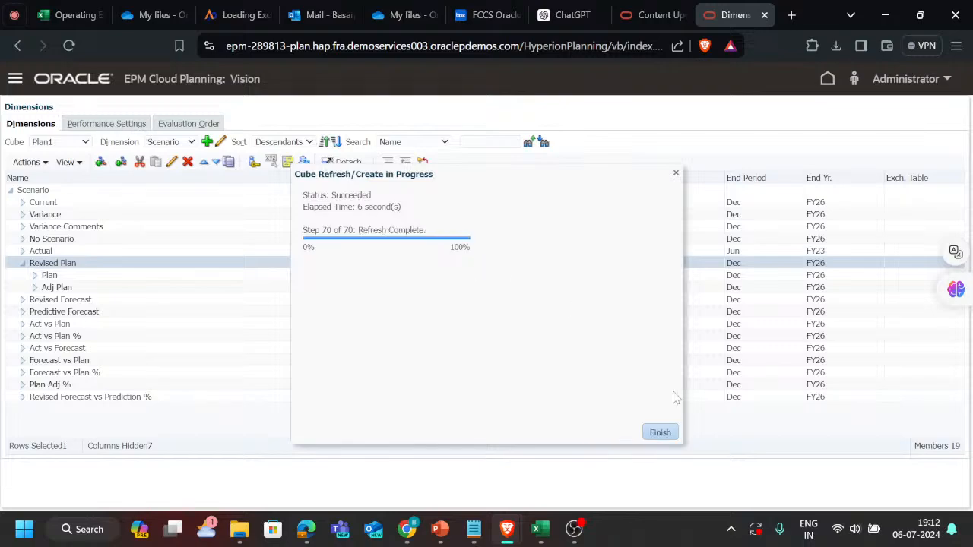
click(661, 438)
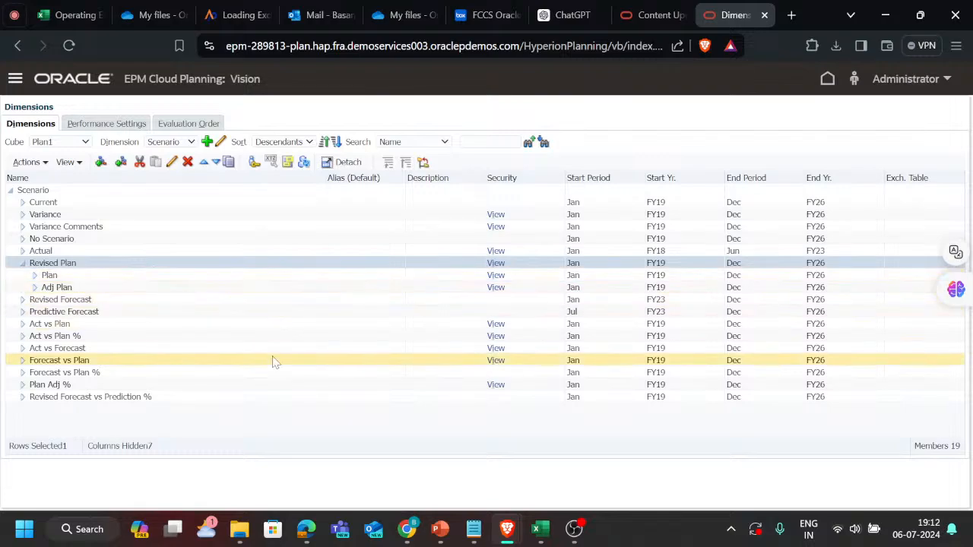
Switch to the Excel tracker workbook and locate the Operating Expense Adjustment rule task, T183, on Sheet1.
key(alt+Tab)
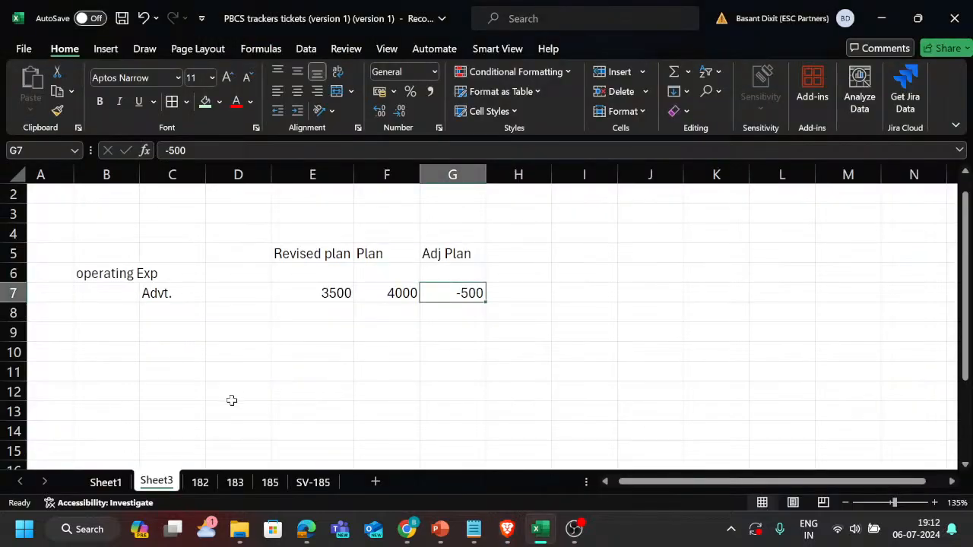
click(106, 484)
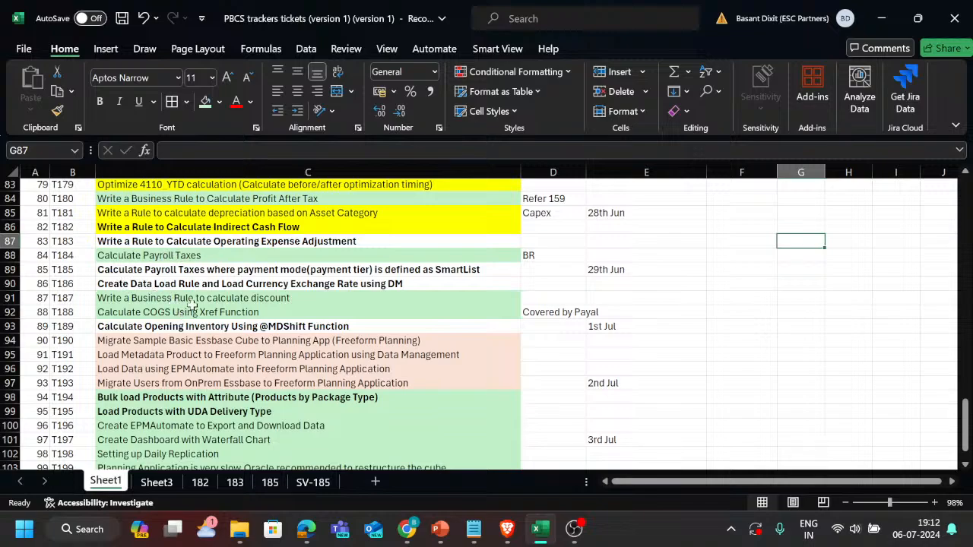
click(208, 241)
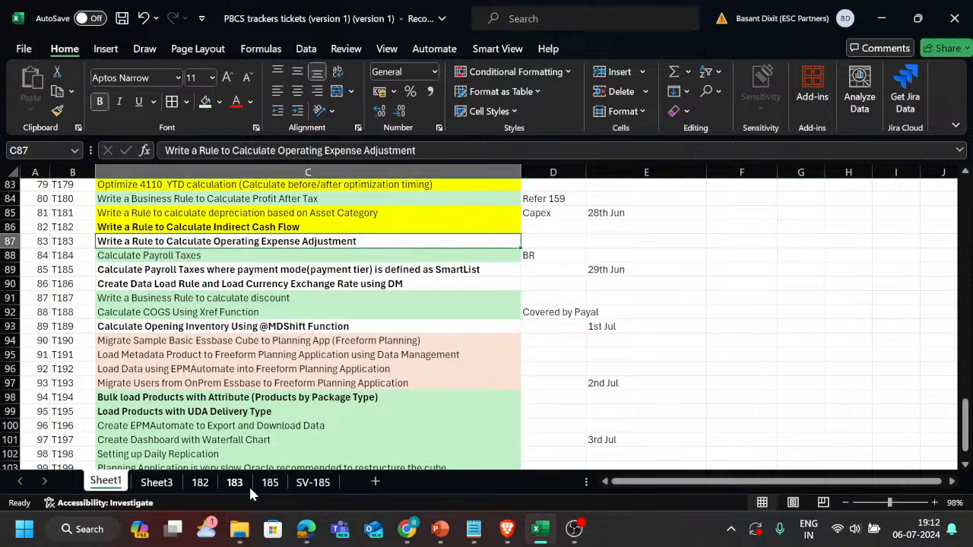
Open worksheet 183 with the Planning ad hoc grid and examine its Advertising and Public Relations rows.
click(235, 483)
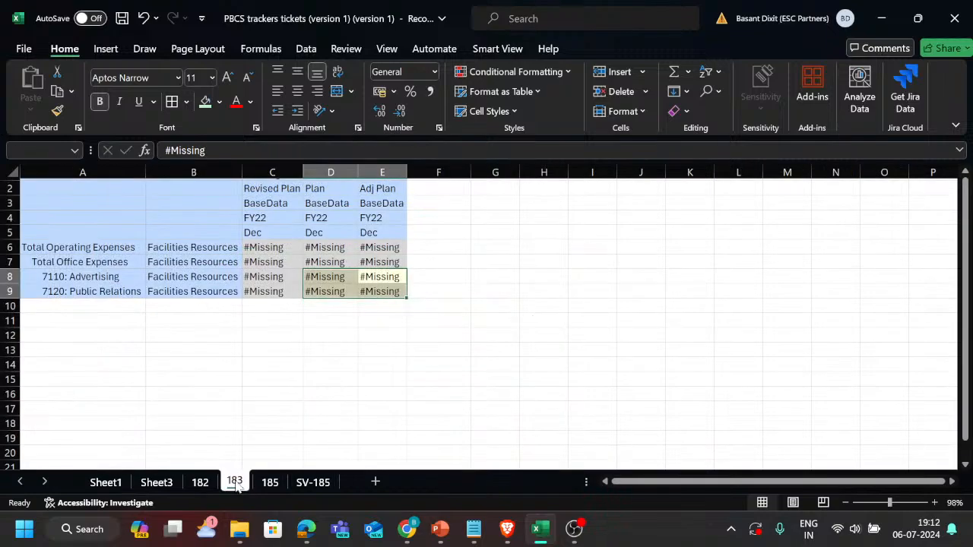
click(326, 322)
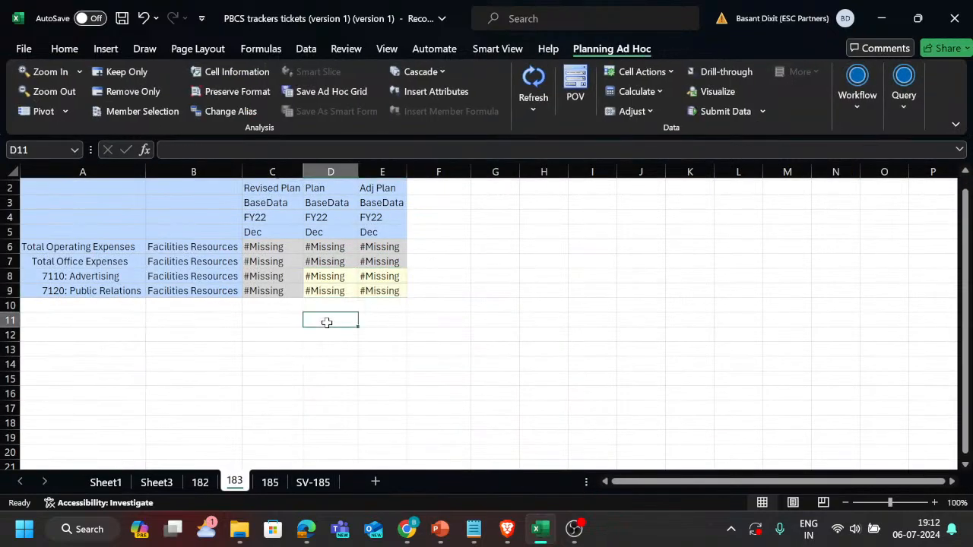
scroll(236, 286, up, 3)
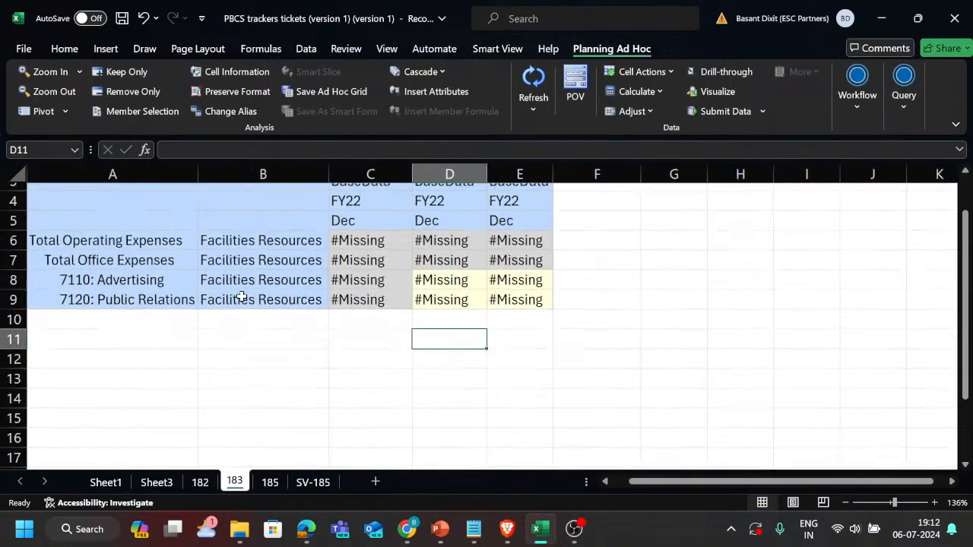
scroll(267, 303, up, 1)
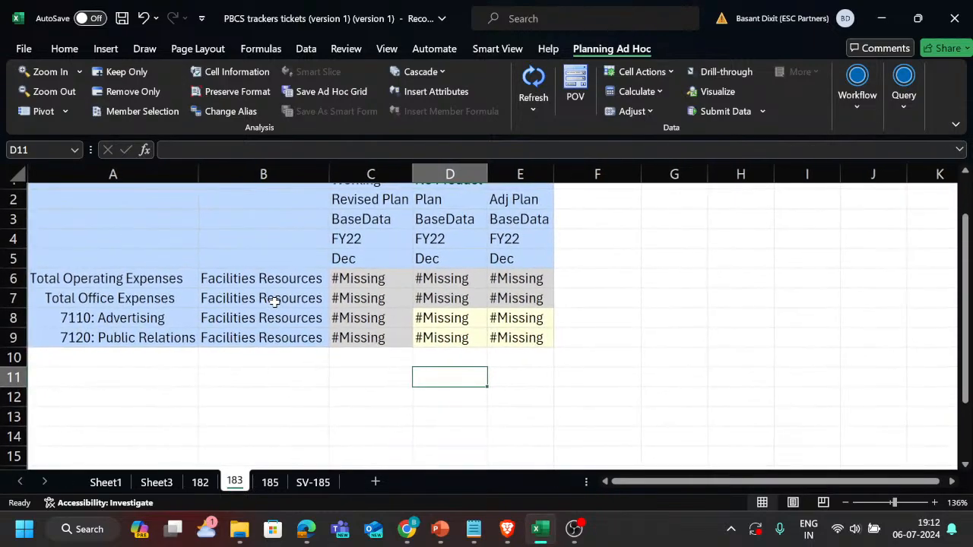
click(172, 324)
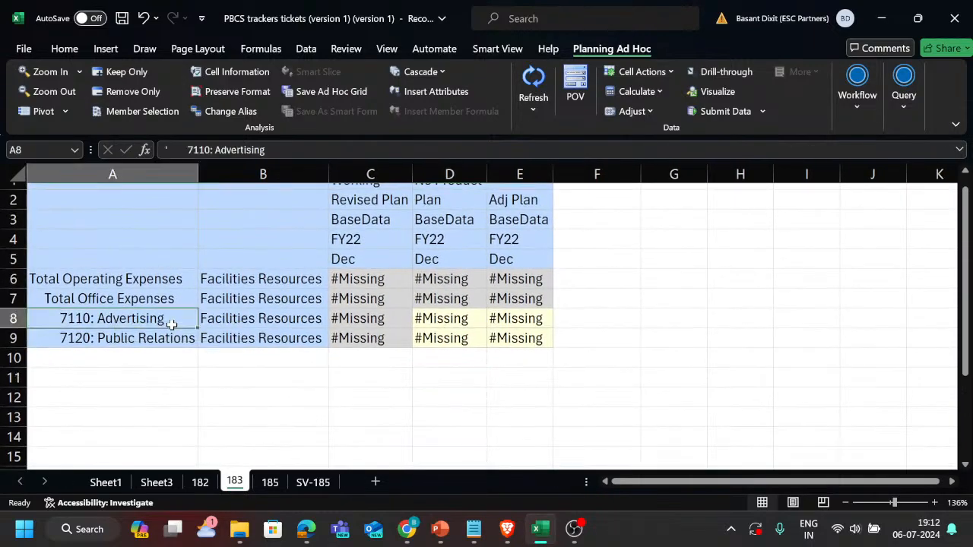
click(172, 334)
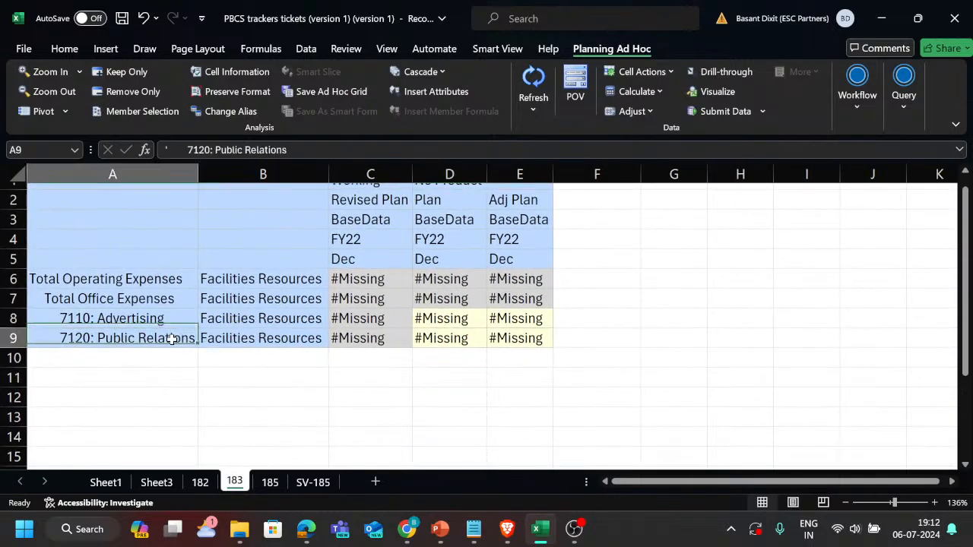
Enter 4000 for 7110: Advertising under the Plan scenario, submit the data, and check the Revised Plan cell.
click(441, 325)
scroll(445, 331, up, 1)
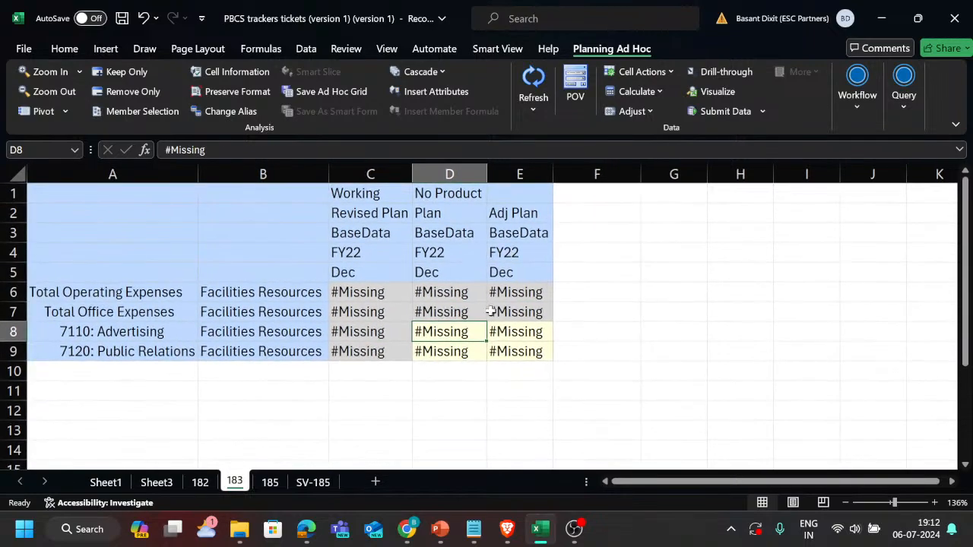
text(4000)
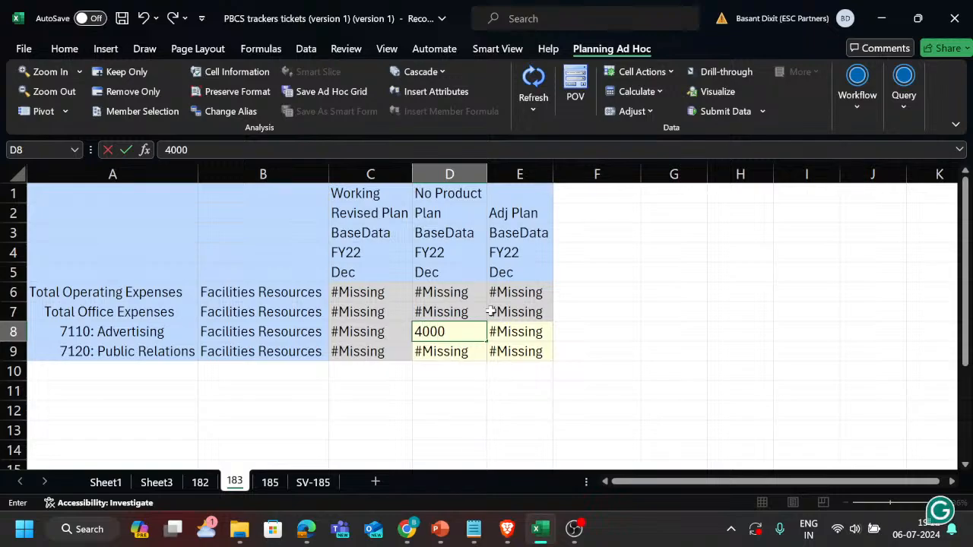
key(Return)
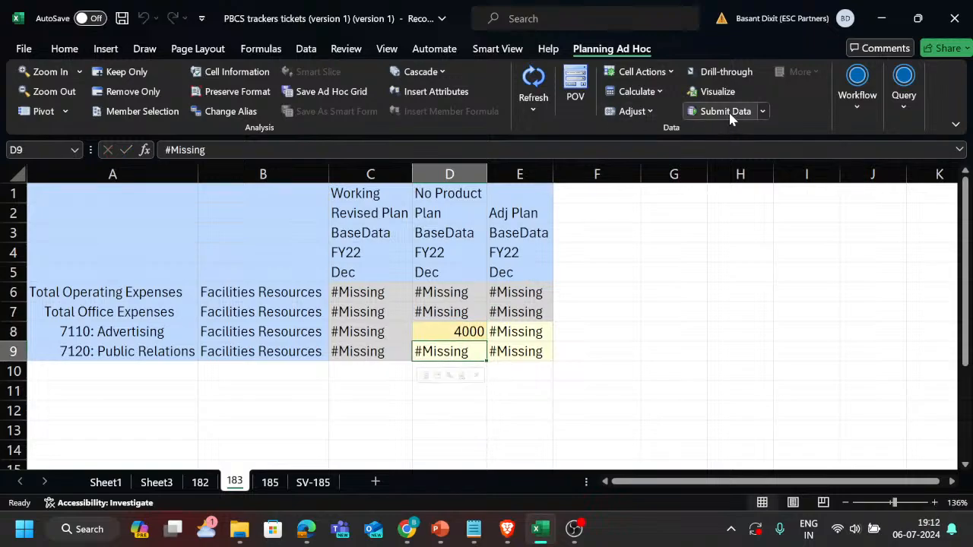
click(729, 112)
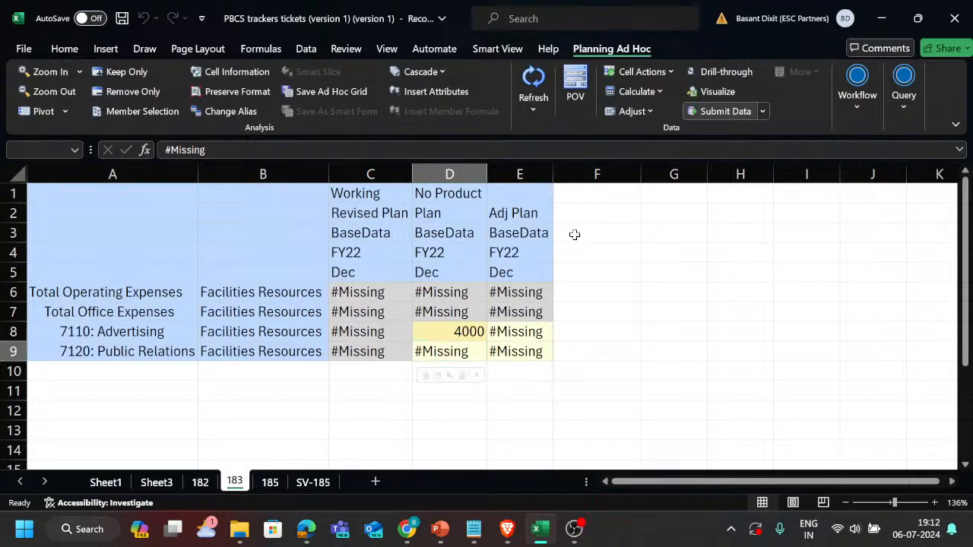
click(412, 332)
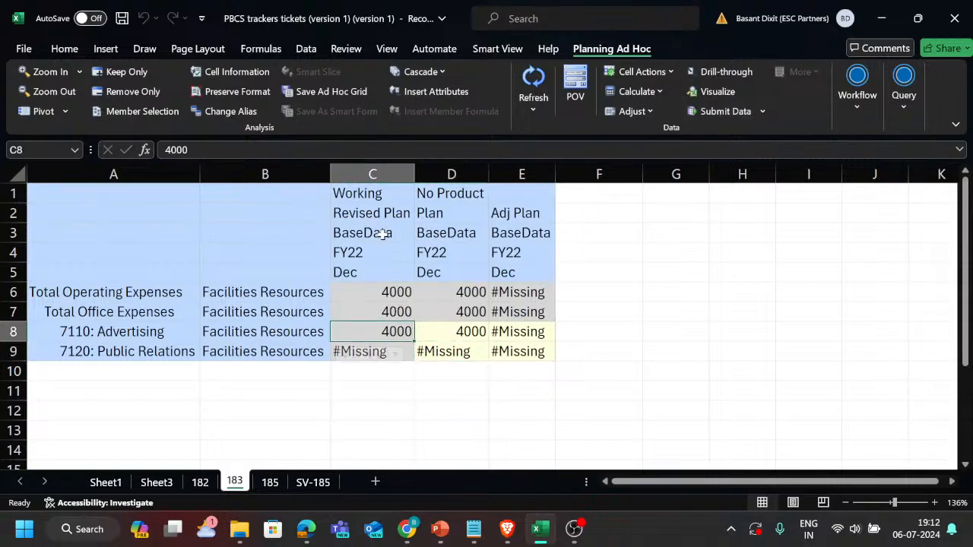
Enter 400 for 7110: Advertising under the Adj Plan scenario, submit the data, and check the Revised Plan cell.
click(513, 332)
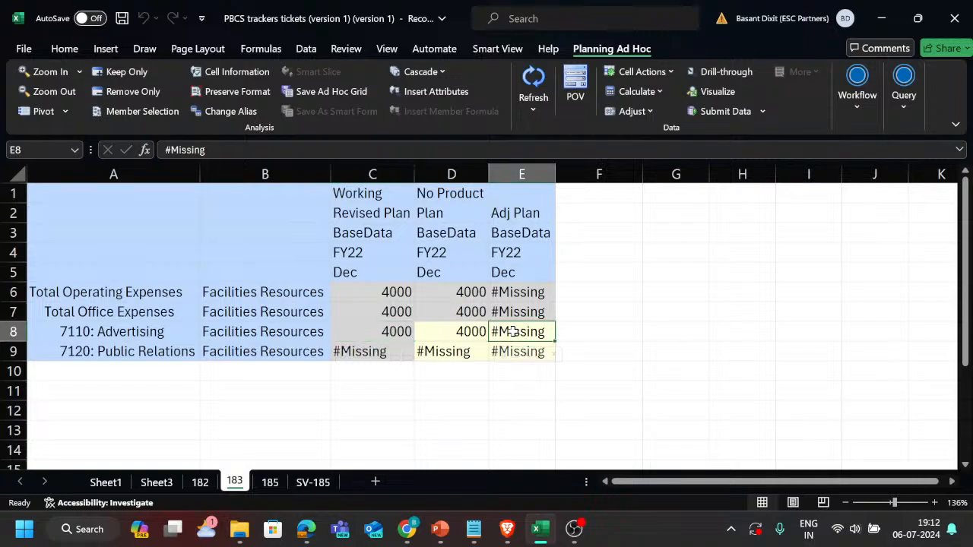
text(400)
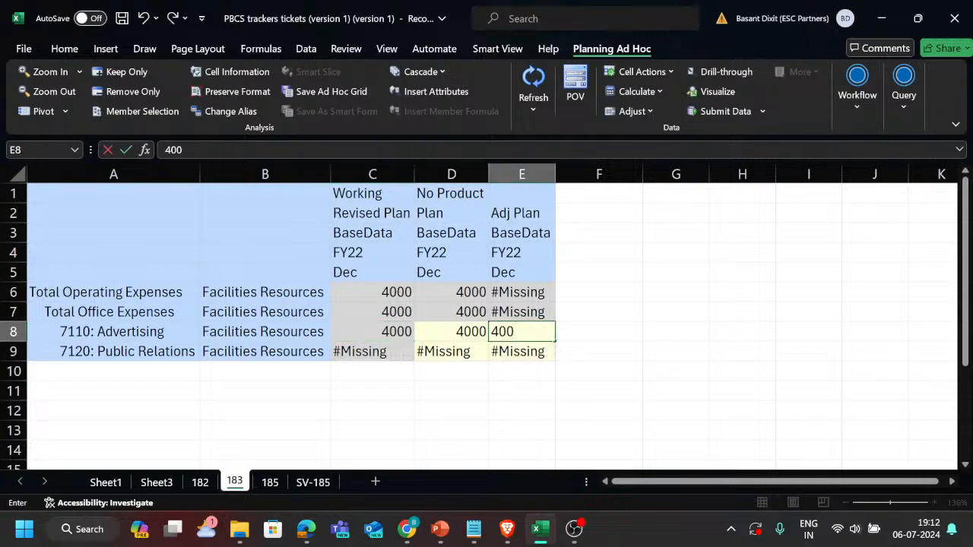
key(Return)
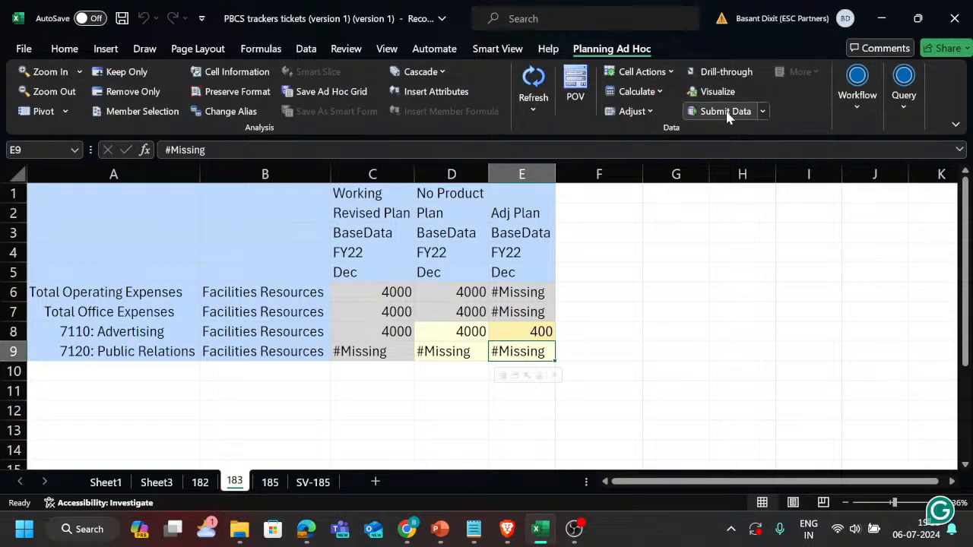
click(726, 111)
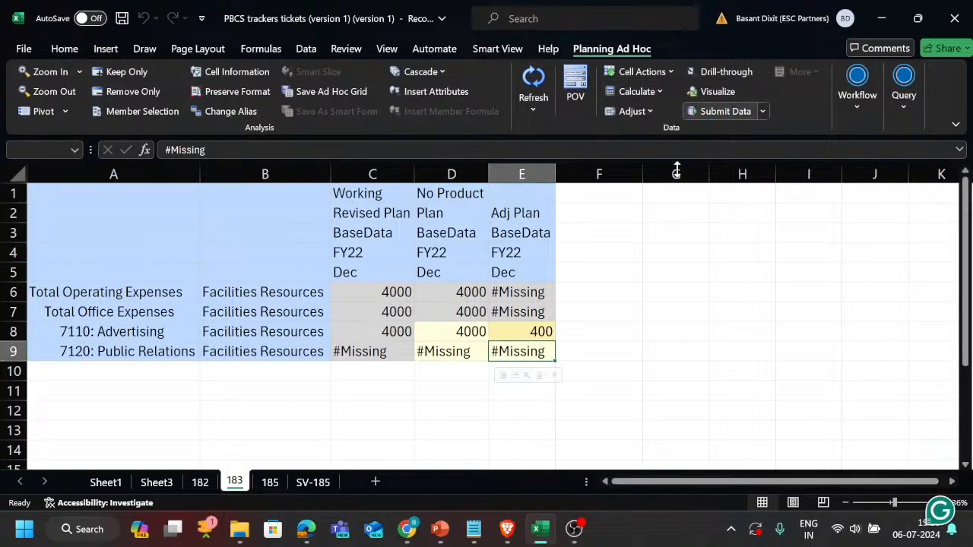
click(401, 335)
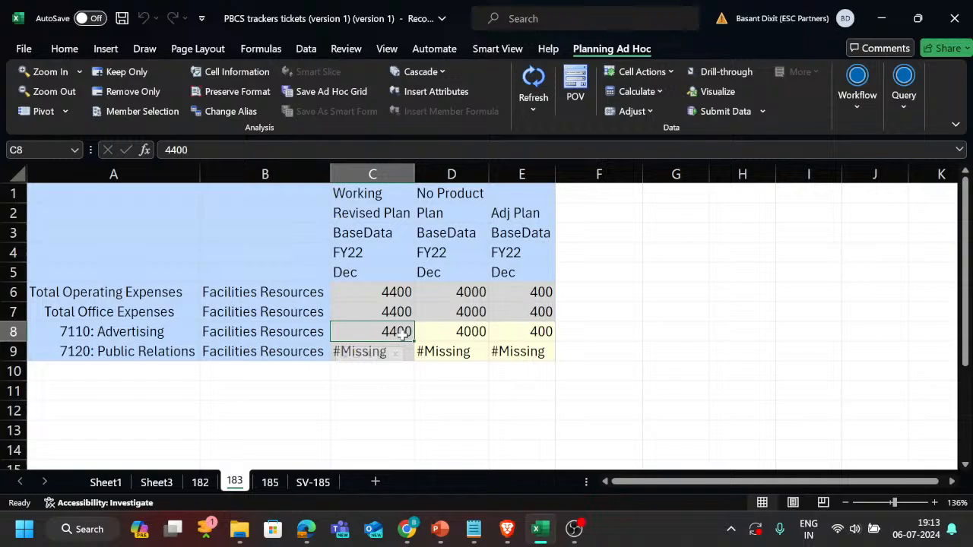
click(464, 354)
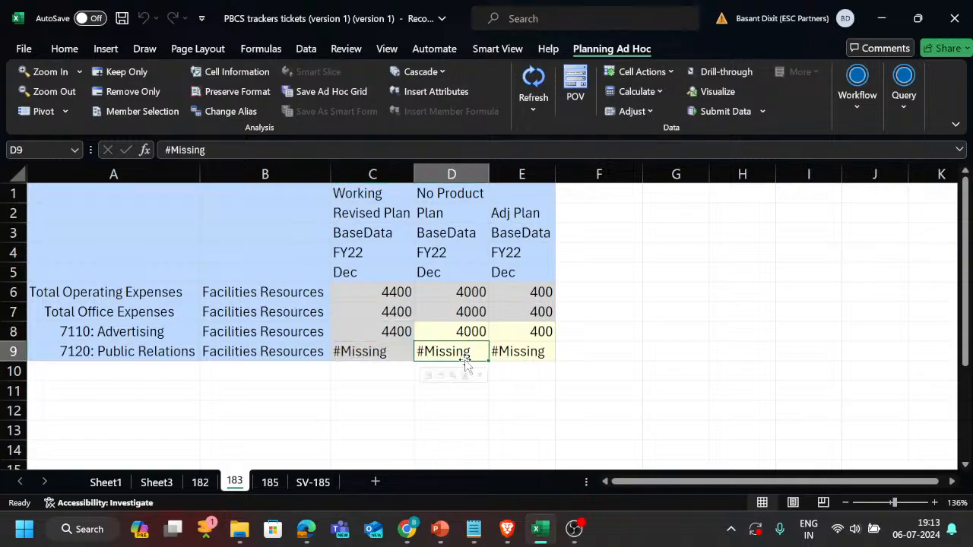
Set 7110: Advertising under Adj Plan to -1000 and submit the data.
click(532, 332)
text(-)
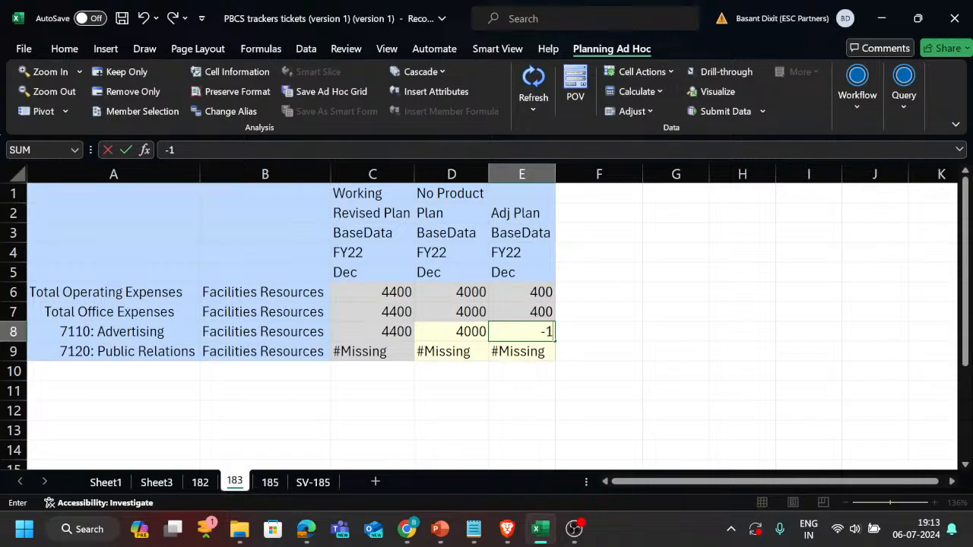
text(1000)
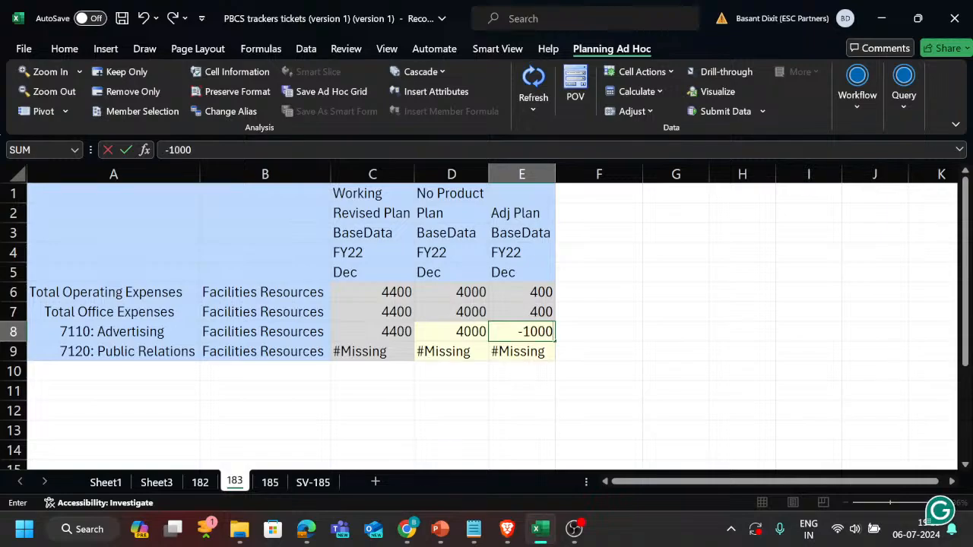
key(ctrl+Return)
key(Return)
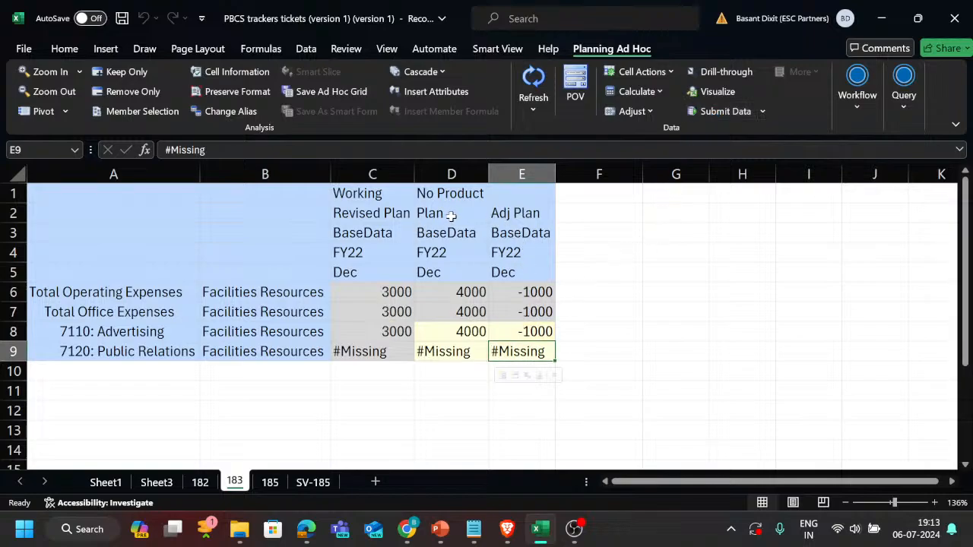
Examine how the Advertising value under Revised Plan relates to its Plan and Adj Plan values.
click(401, 215)
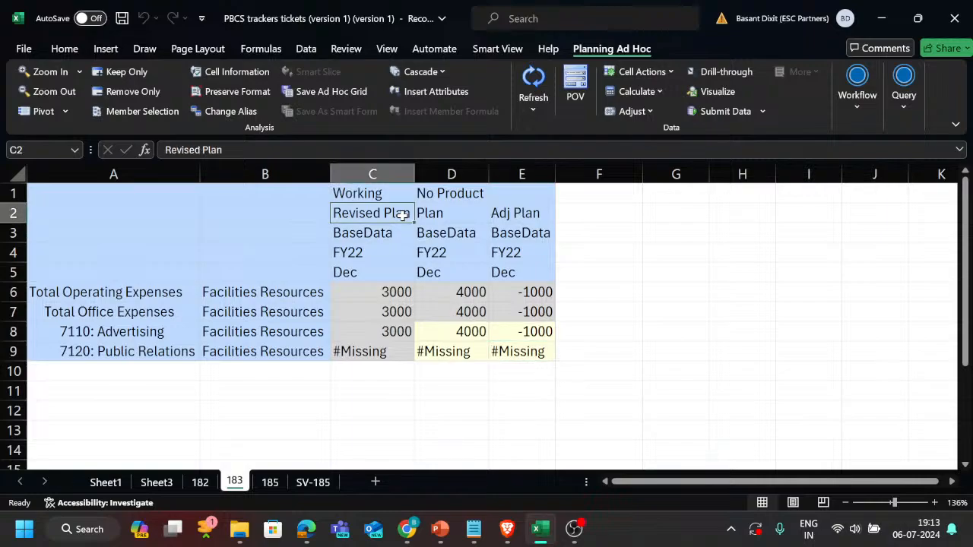
click(400, 335)
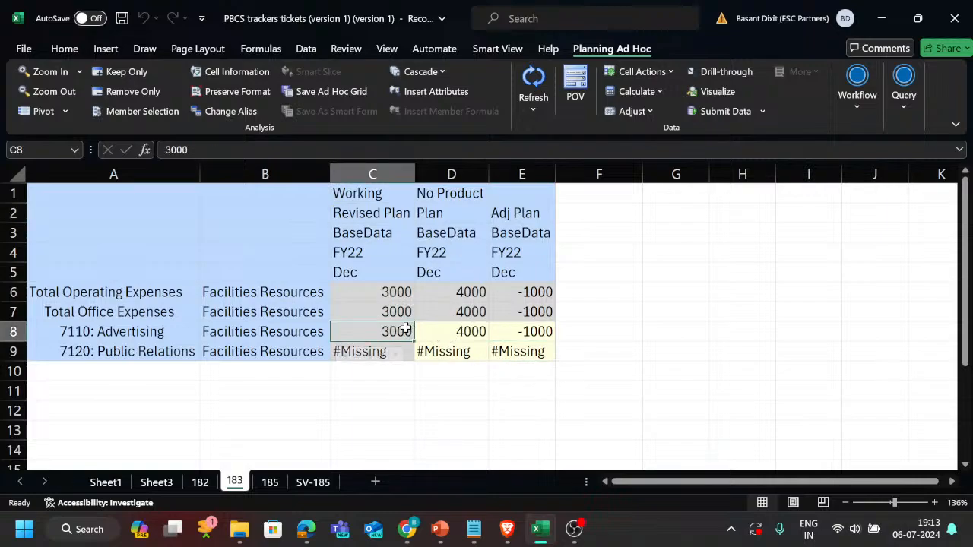
click(154, 332)
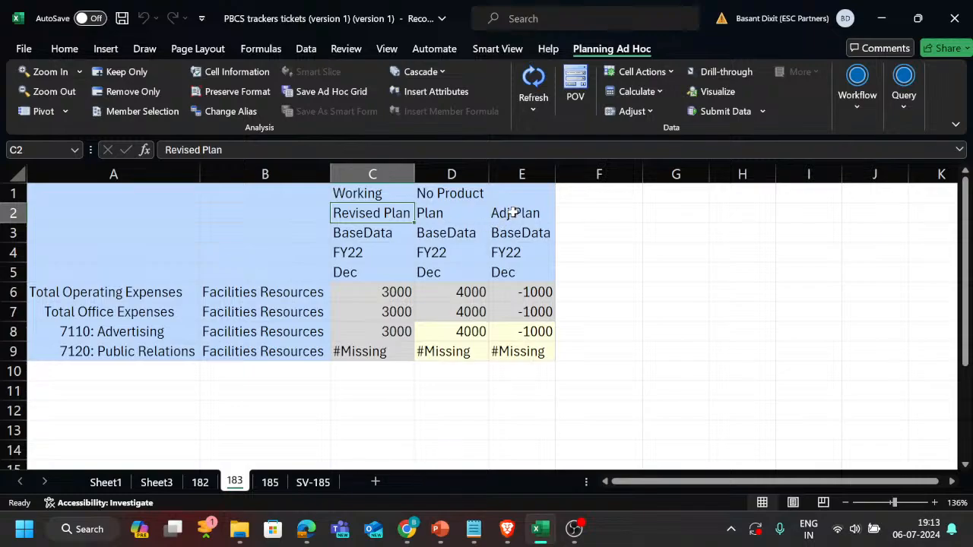
drag(514, 213, 515, 295)
click(465, 210)
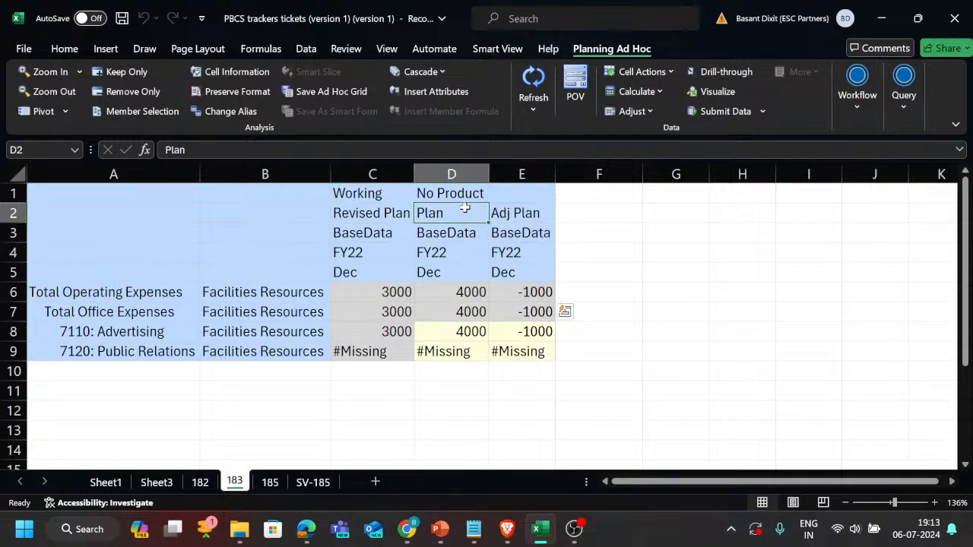
click(388, 332)
key(Down)
key(Right)
key(Up)
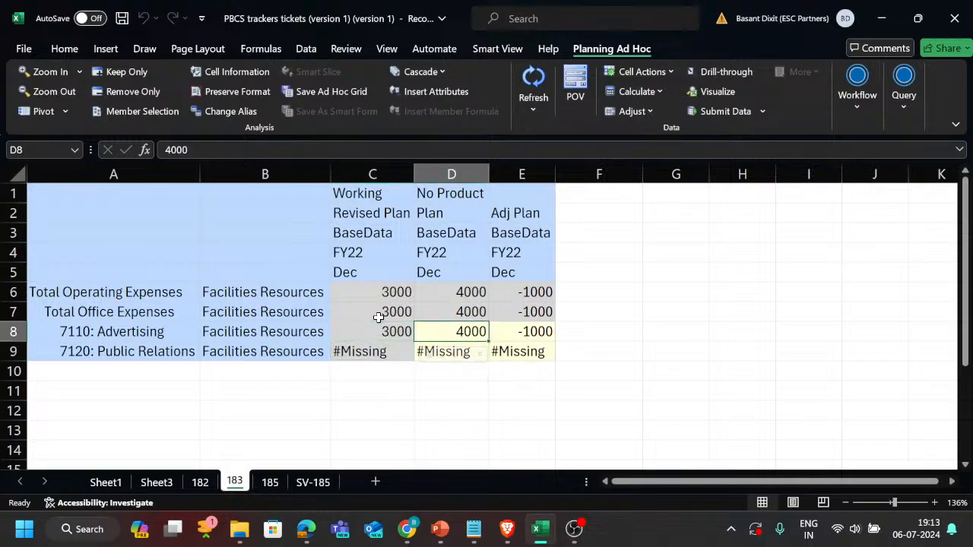
Enter 10000 for 7120: Public Relations under the Plan scenario.
key(Left)
key(Left)
key(Up)
key(Right)
key(Right)
key(Down)
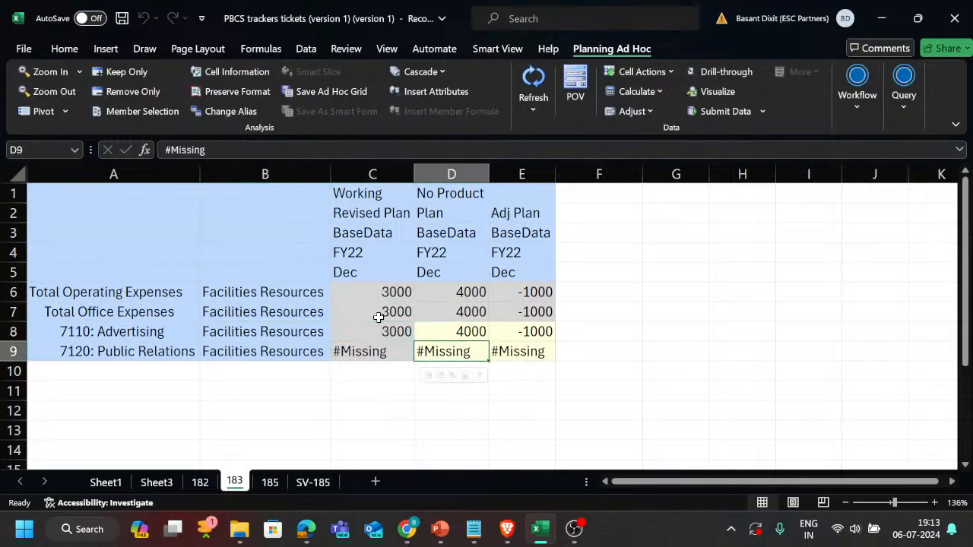
text(10000)
key(Return)
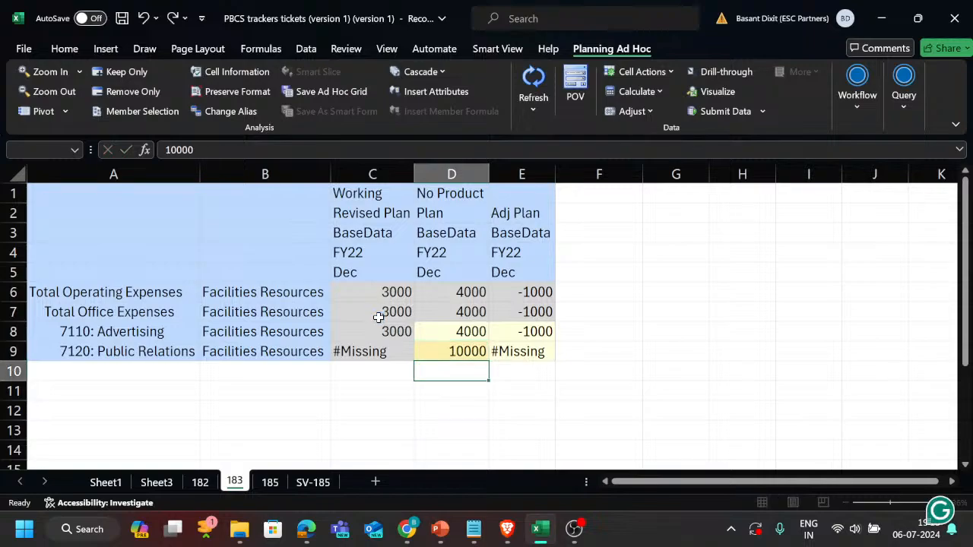
Enter 500 for 7120: Public Relations under the Adj Plan scenario and submit the data.
key(Up)
key(Right)
key(Up)
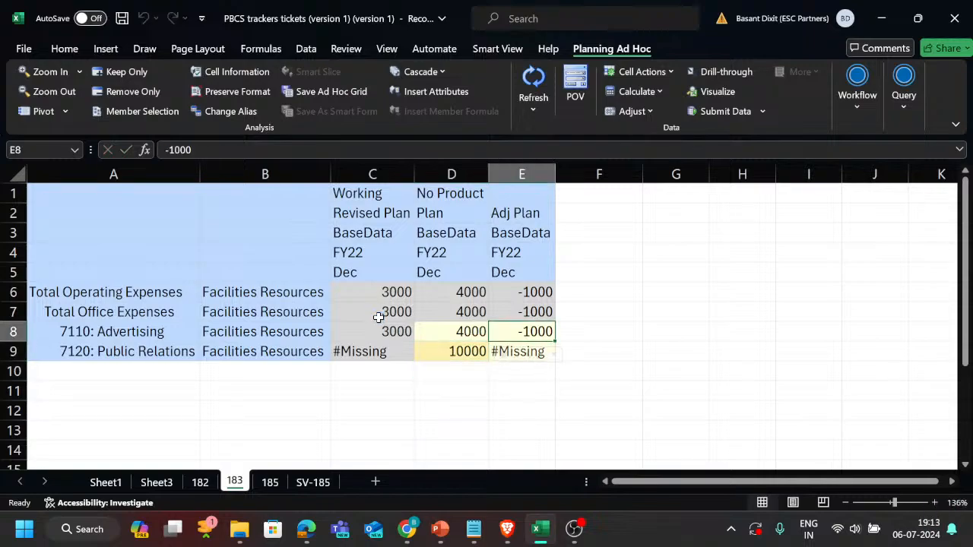
text(500)
key(Escape)
key(Down)
text(500)
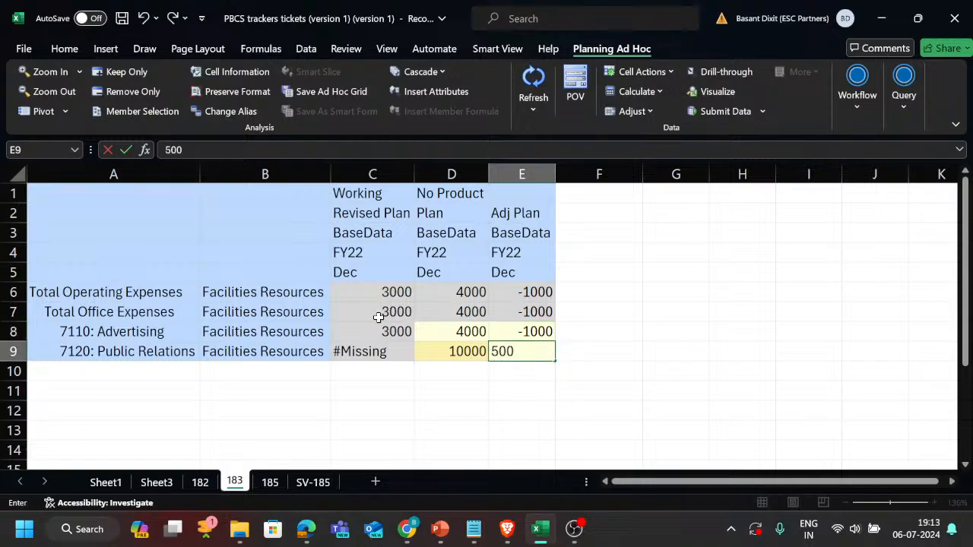
key(Return)
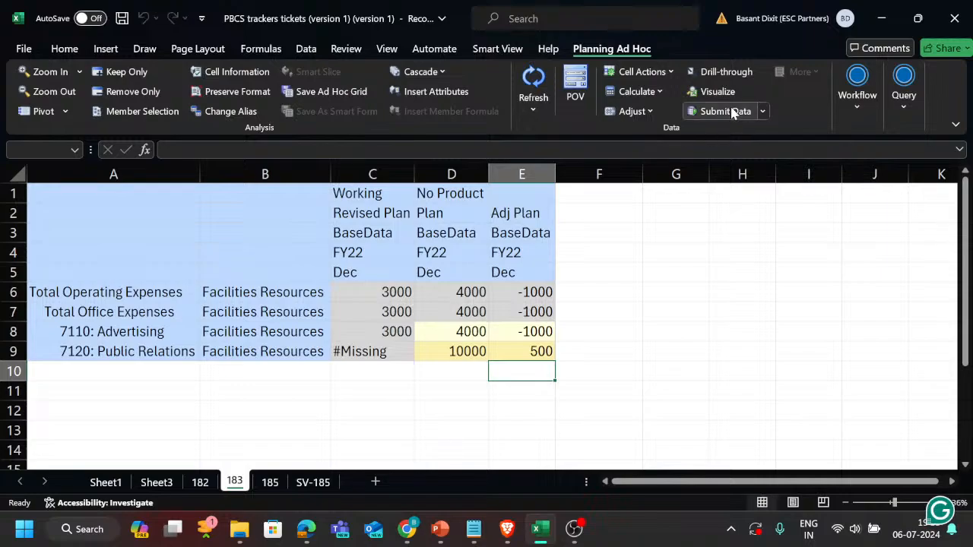
click(726, 111)
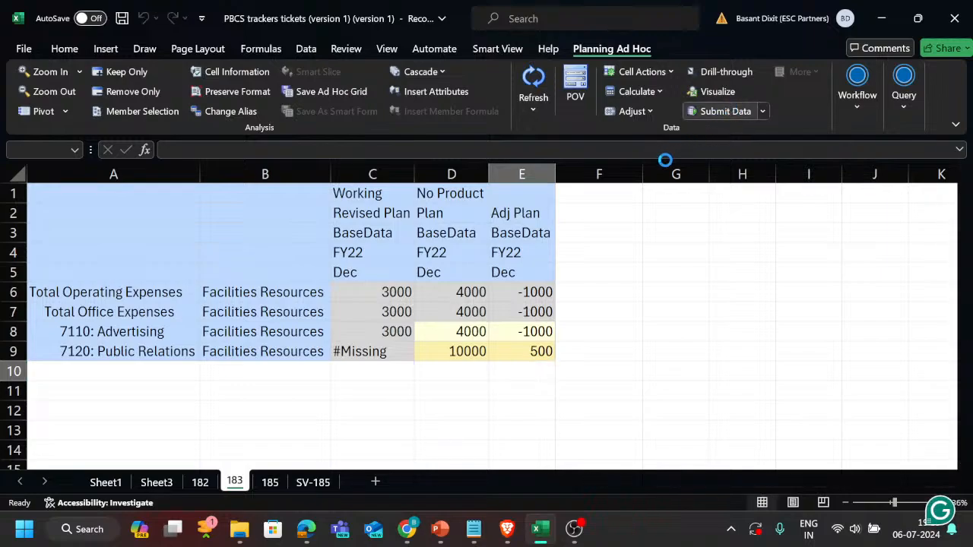
Compare the Advertising and Public Relations values across the three scenarios with the Total Office Expenses rollup.
click(403, 338)
drag(403, 344, 515, 343)
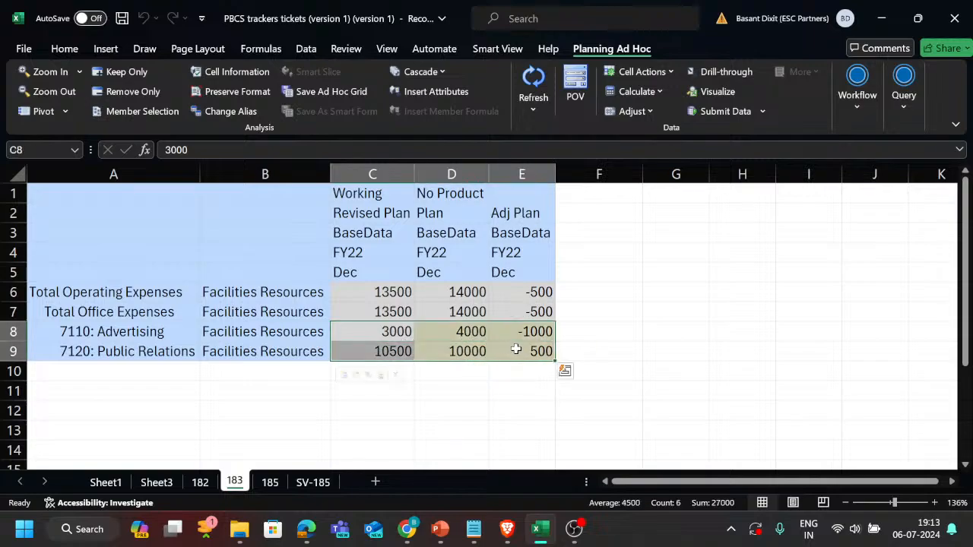
click(532, 312)
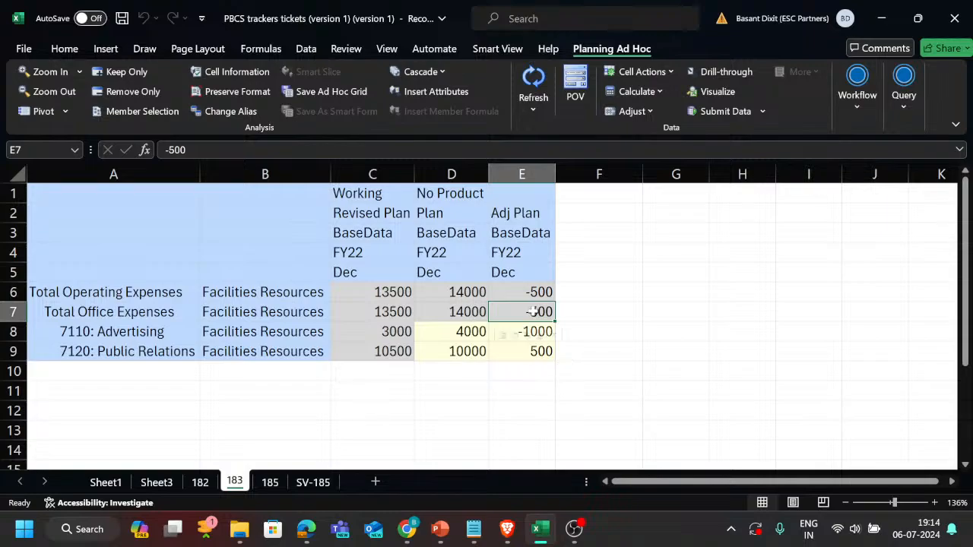
click(516, 349)
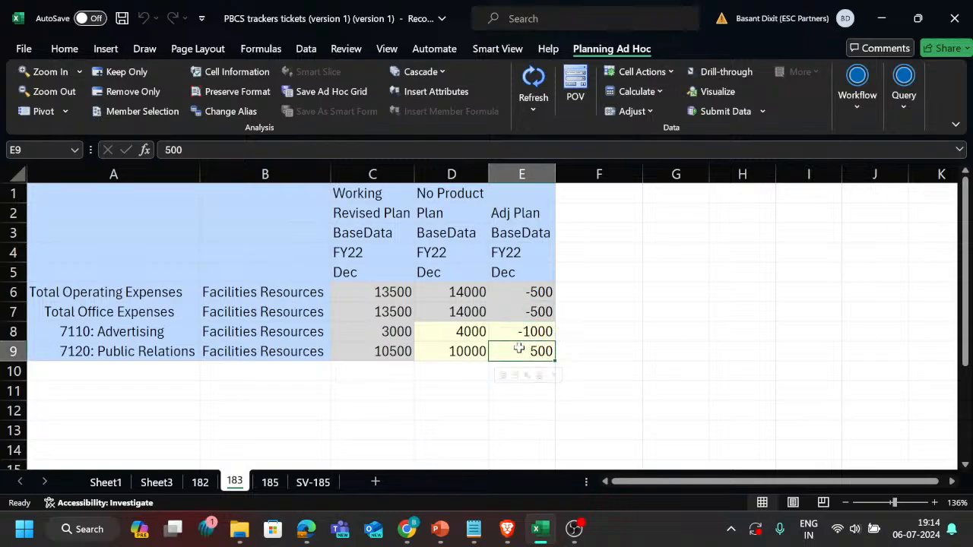
click(530, 334)
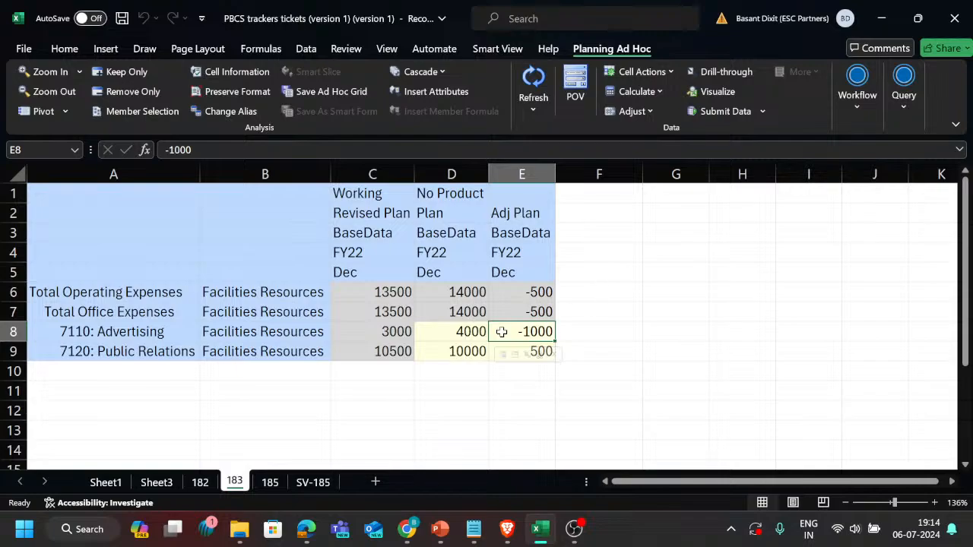
scroll(502, 332, up, 1)
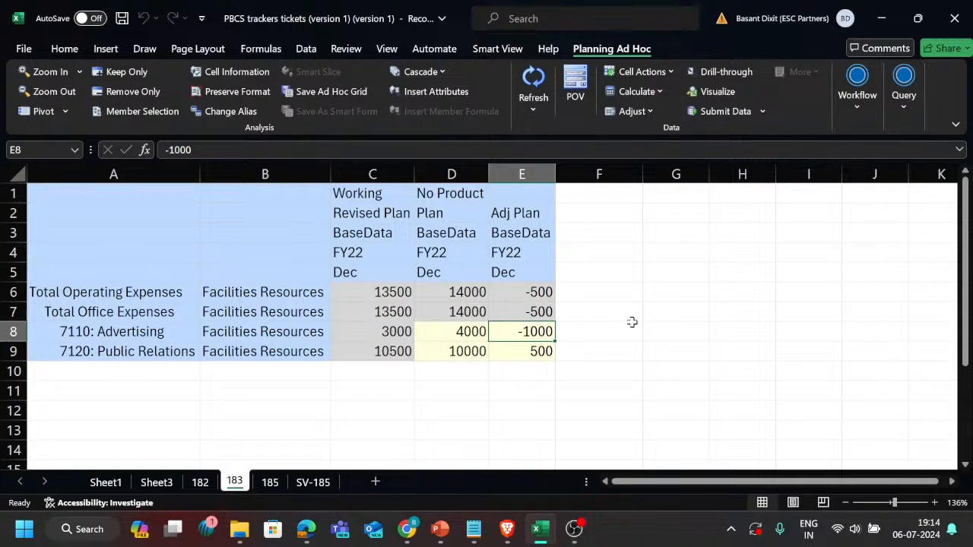
click(665, 291)
click(651, 313)
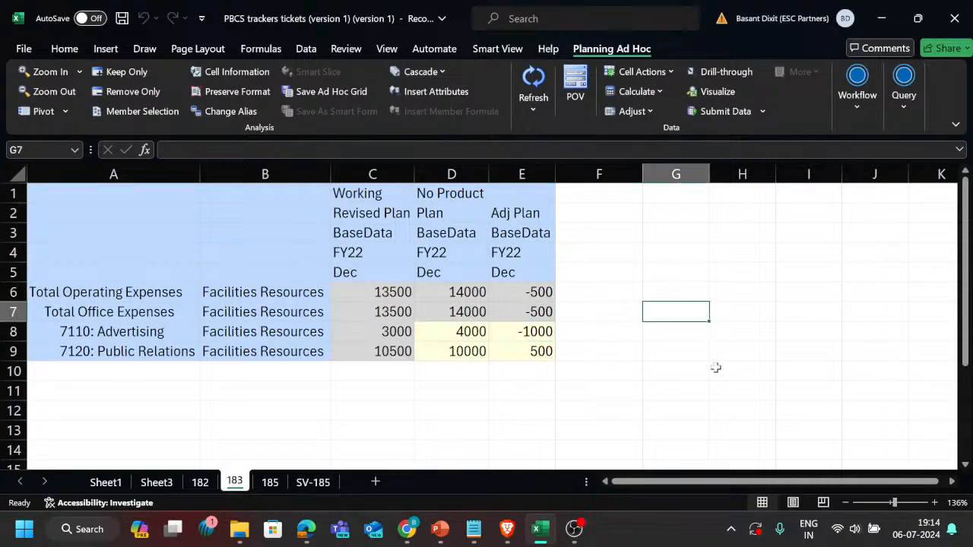
key(alt+Tab)
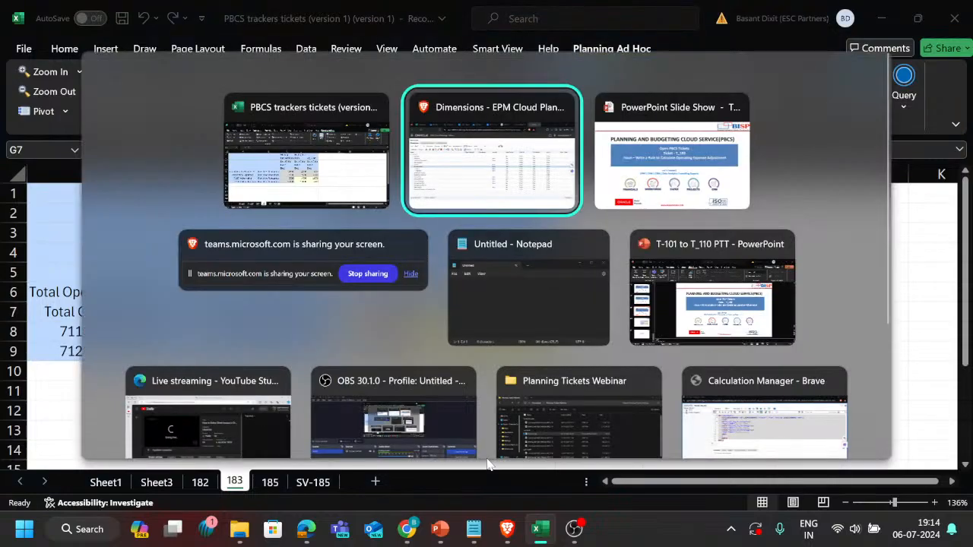
key(alt+shift+Tab)
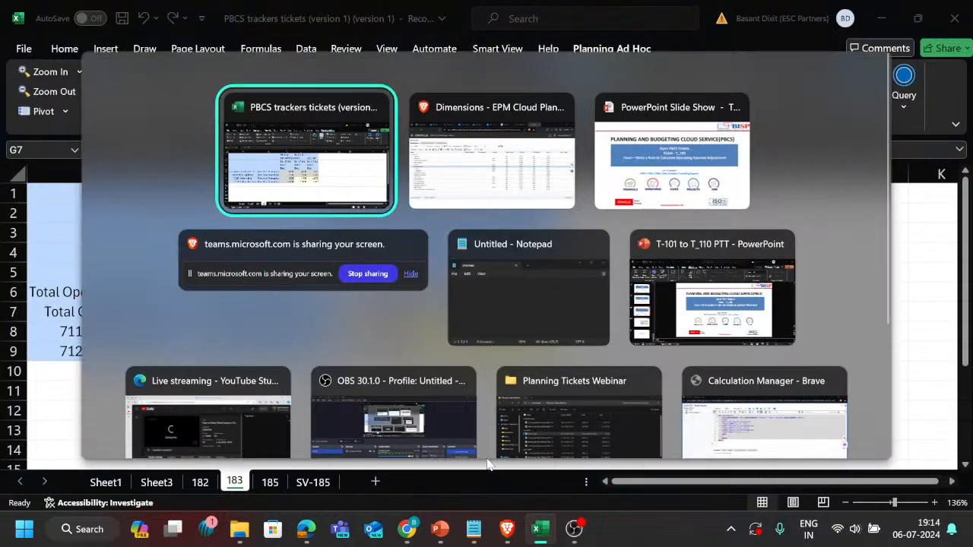
key(alt+Tab)
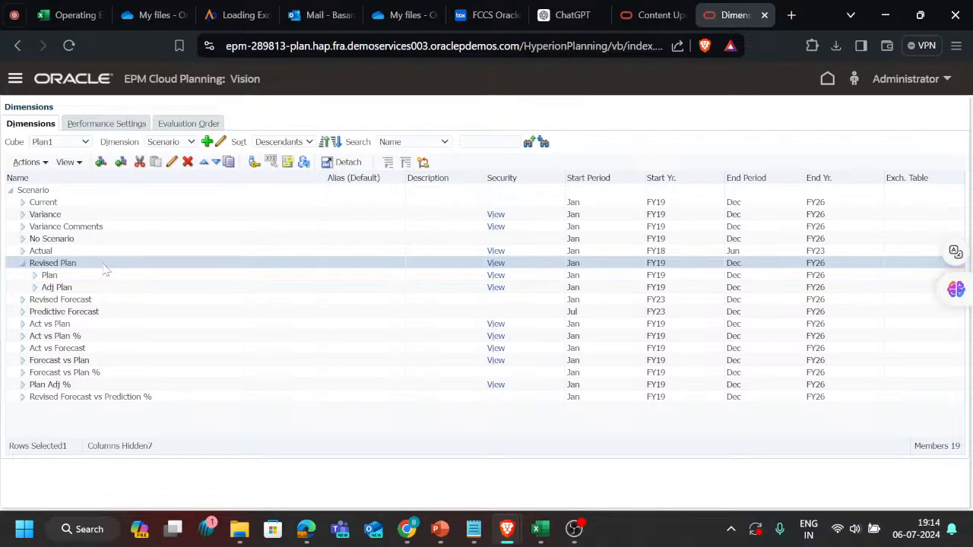
click(14, 15)
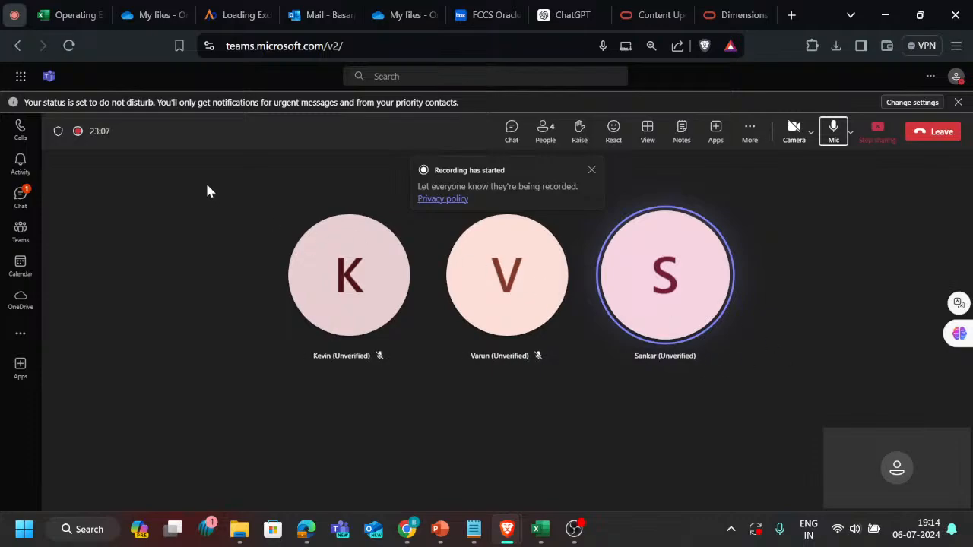
click(726, 11)
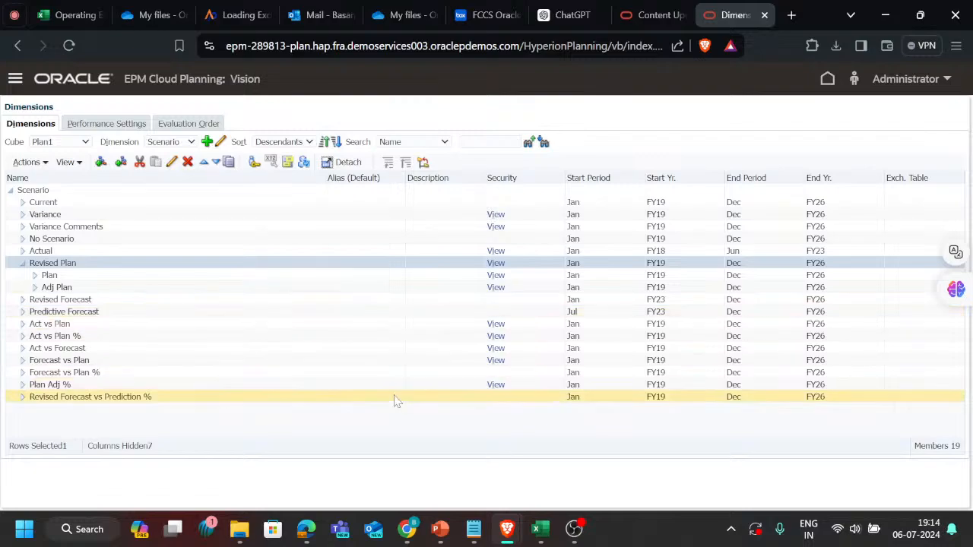
mouse_move(540, 529)
click(552, 490)
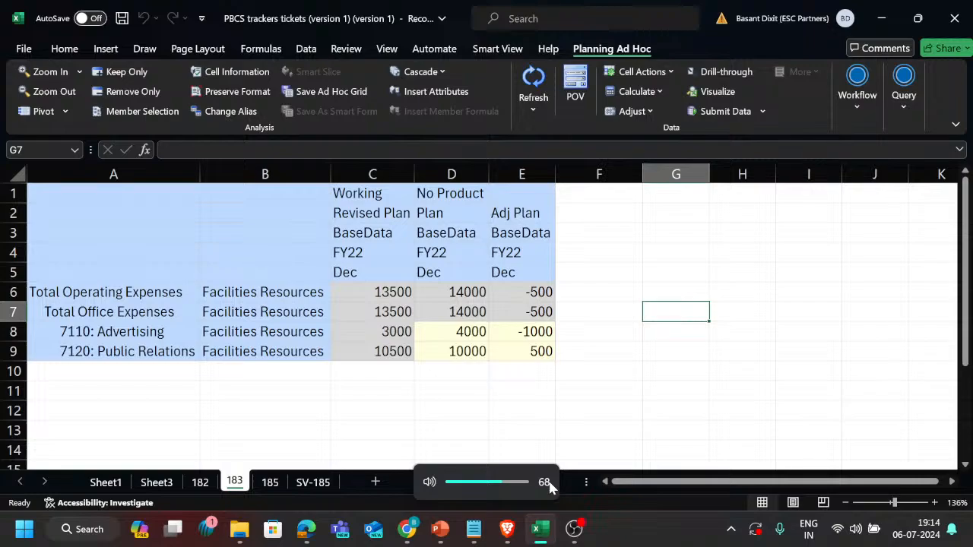
click(597, 411)
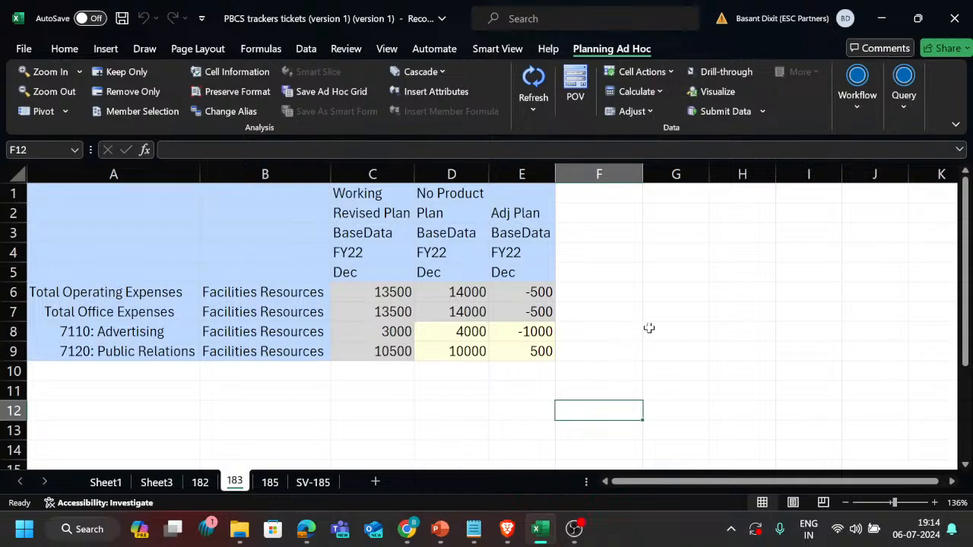
click(668, 306)
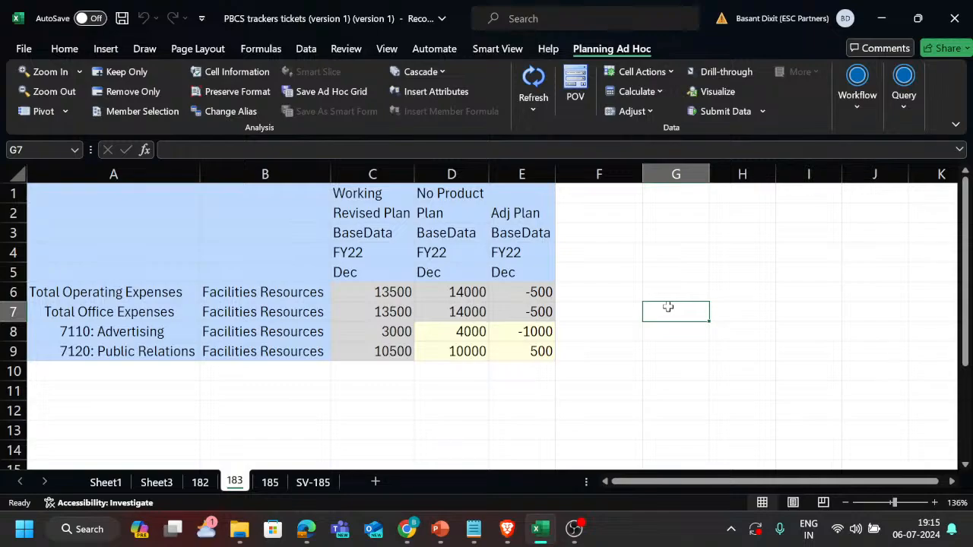
key(XF86AudioRaiseVolume)
key(XF86AudioRaiseVolume)
key(XF86AudioRaiseVolume)
Enter Revised Plan in cell G3 and the label Parent in F3 beside the ad hoc grid.
click(672, 239)
text(Rev)
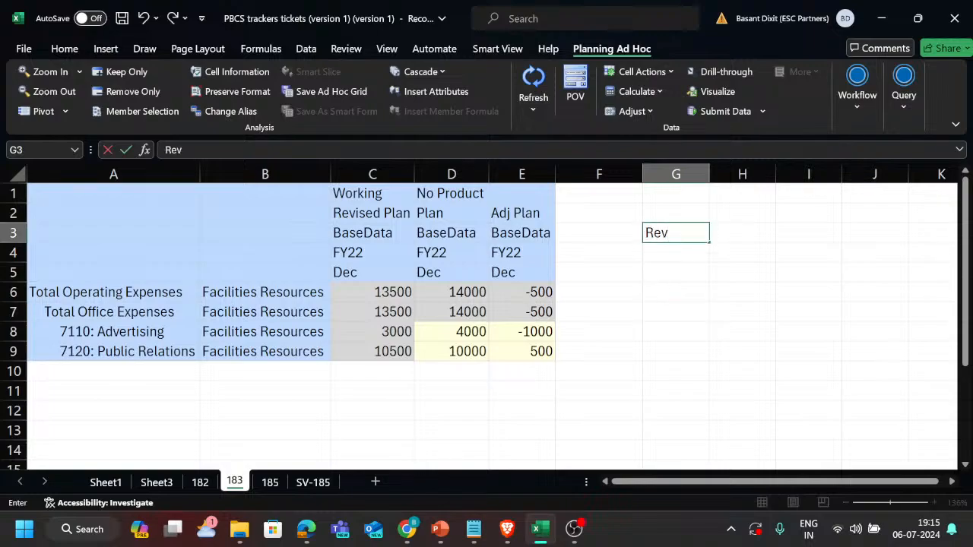
text(ised Plan)
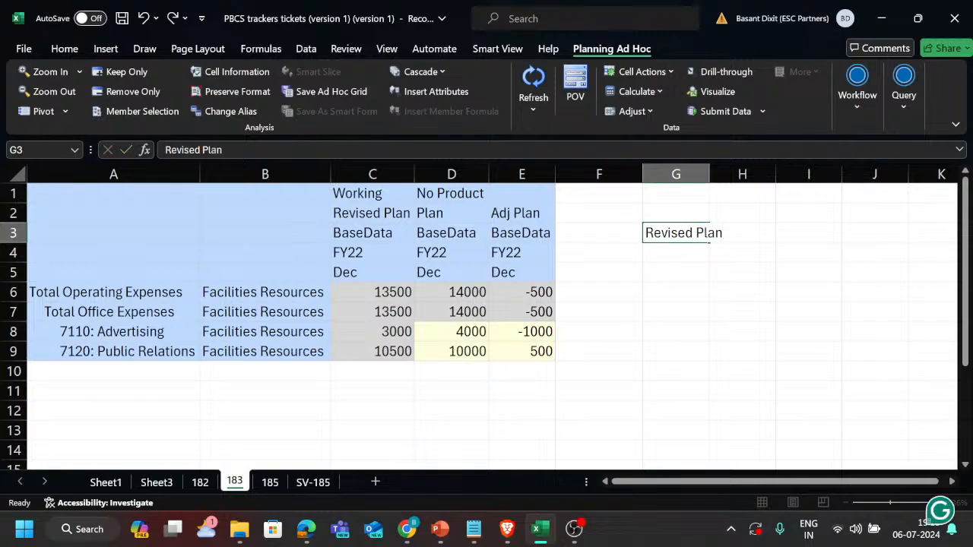
click(672, 238)
key(Left)
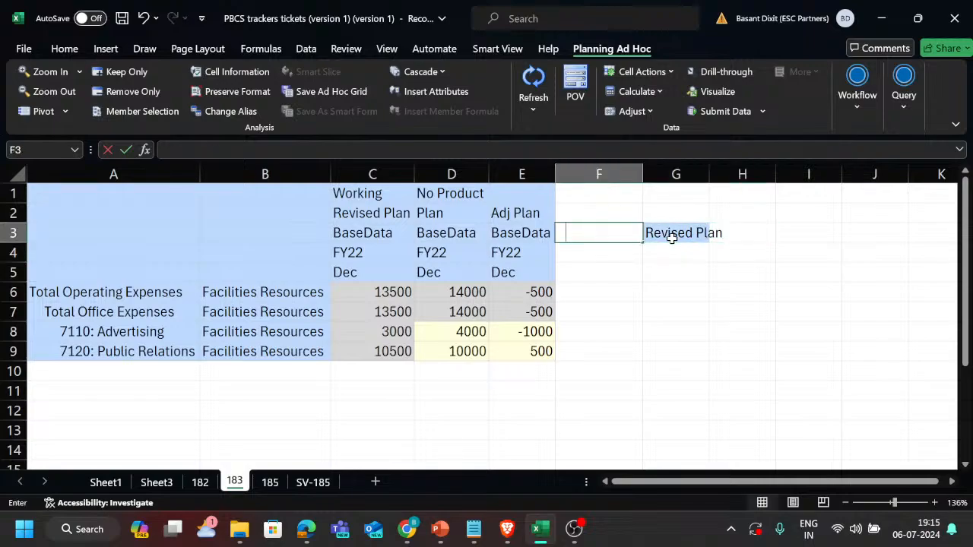
text(Parent)
key(Return)
key(Down)
key(Up)
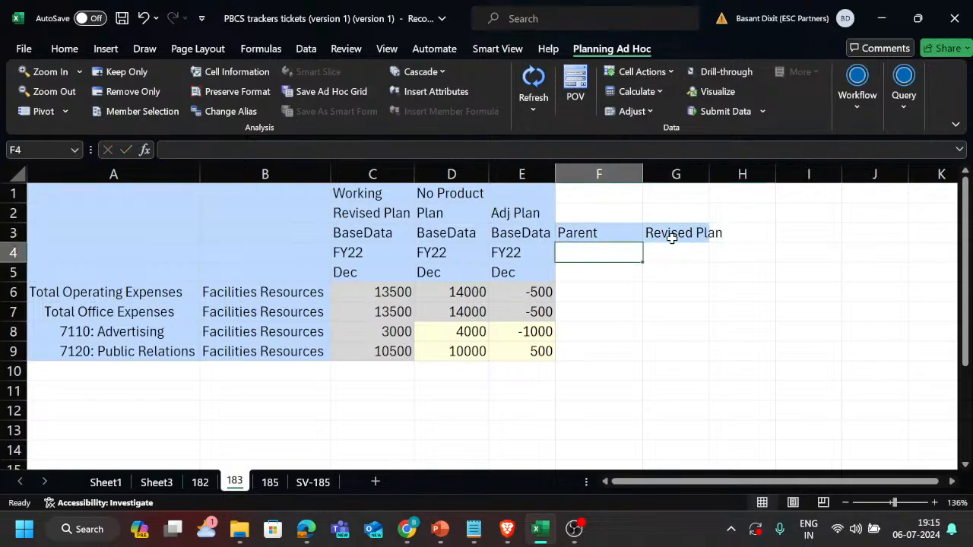
Insert two blank columns between the ad hoc grid and the Parent label.
key(Up)
key(ctrl+space)
key(ctrl+shift+plus)
key(ctrl+shift+plus)
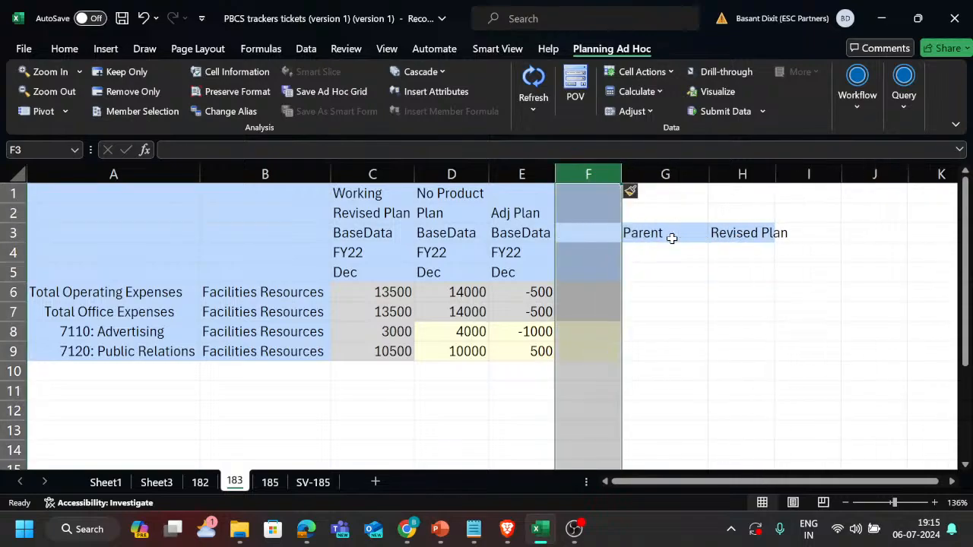
key(Right)
key(Left)
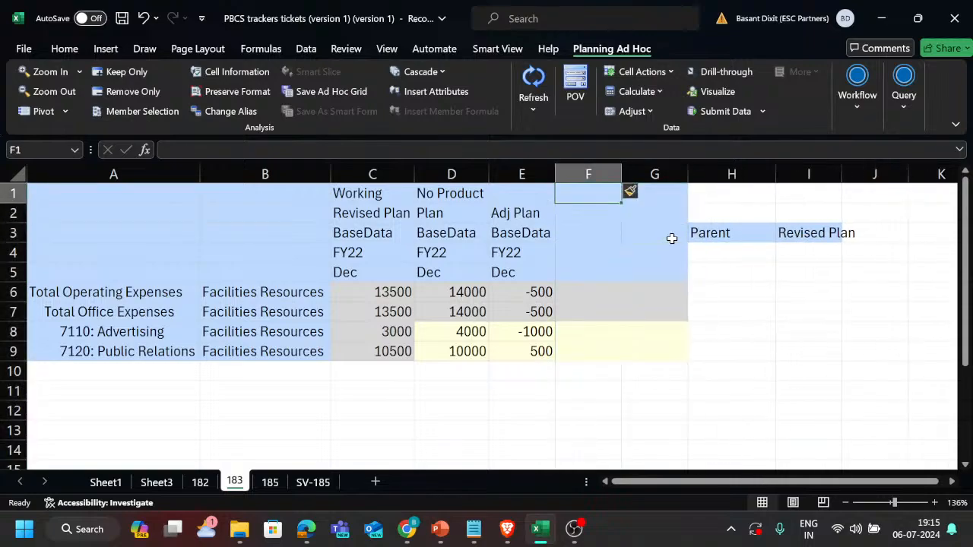
Remove the fill color from F1:G11 in the newly inserted columns.
key(ctrl+space)
key(ctrl+shift+Right)
key(Up)
key(Up)
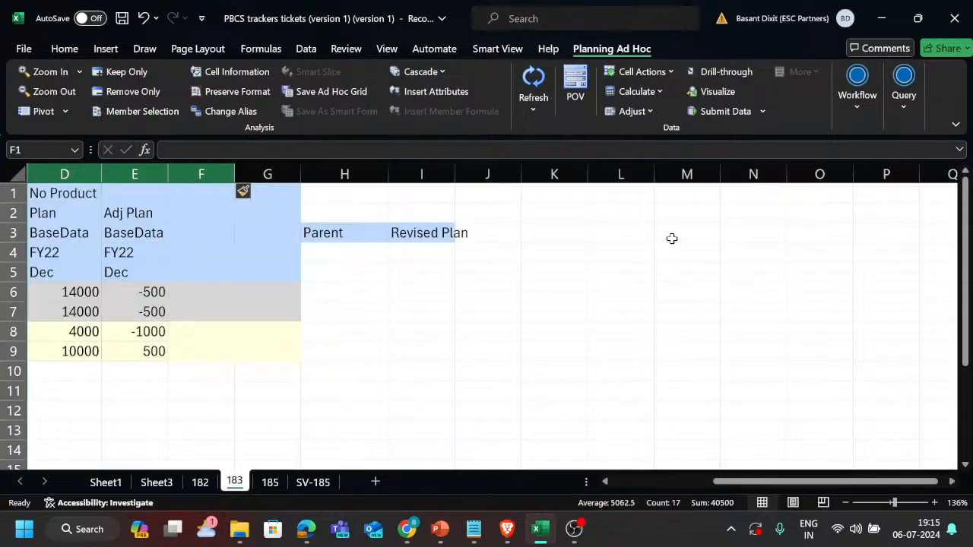
key(Left)
drag(200, 193, 284, 383)
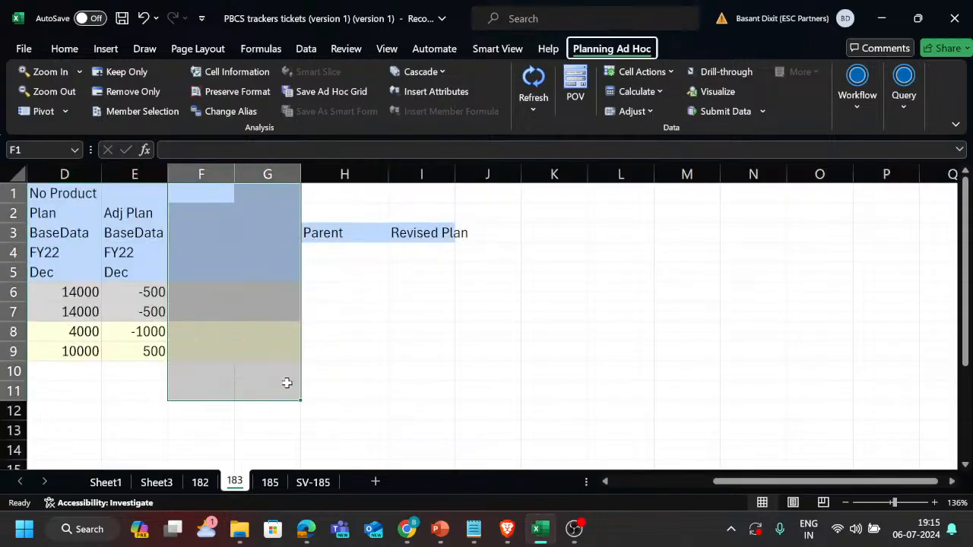
key(alt+h)
click(220, 102)
click(260, 289)
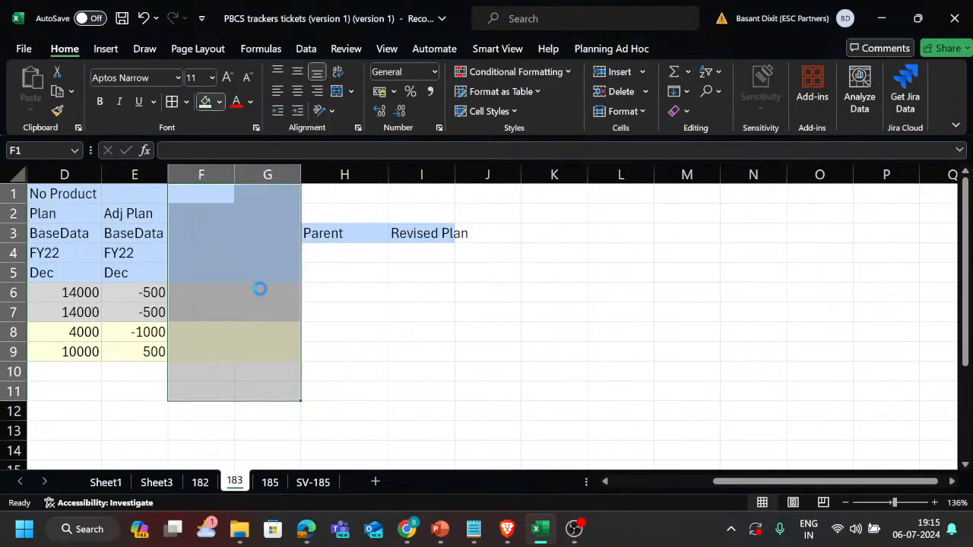
Widen column I slightly and list Plan and Adj plan in J4 and J5 as children of Revised Plan.
click(385, 293)
click(486, 253)
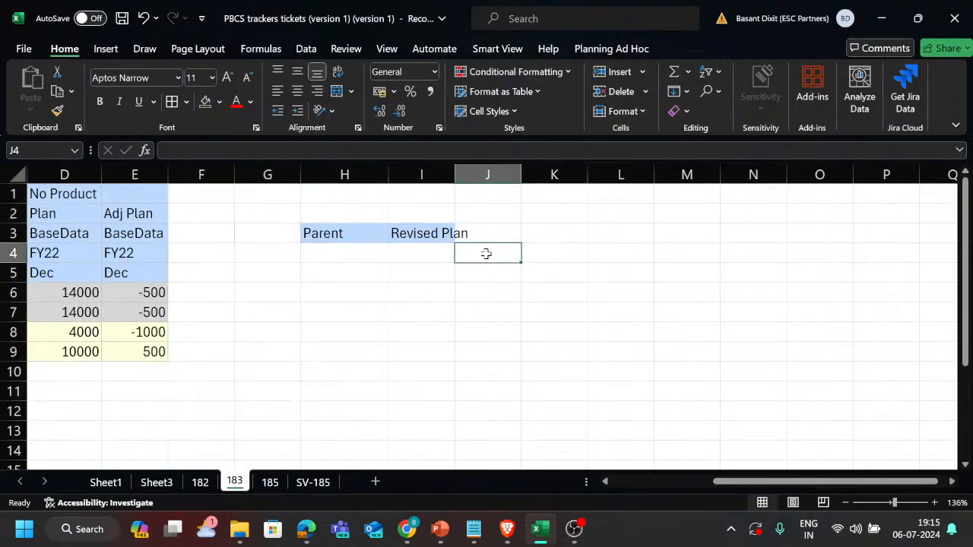
drag(455, 175, 464, 175)
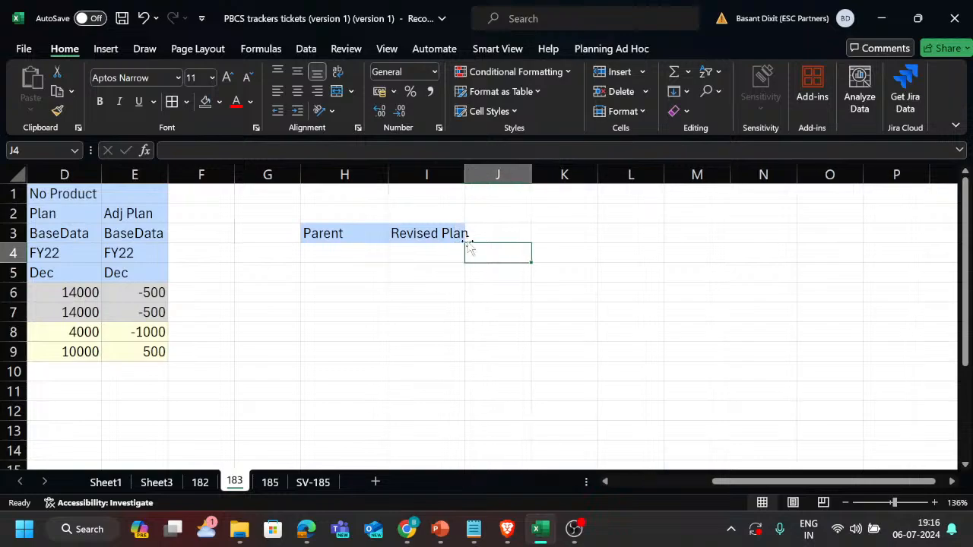
text(Plan)
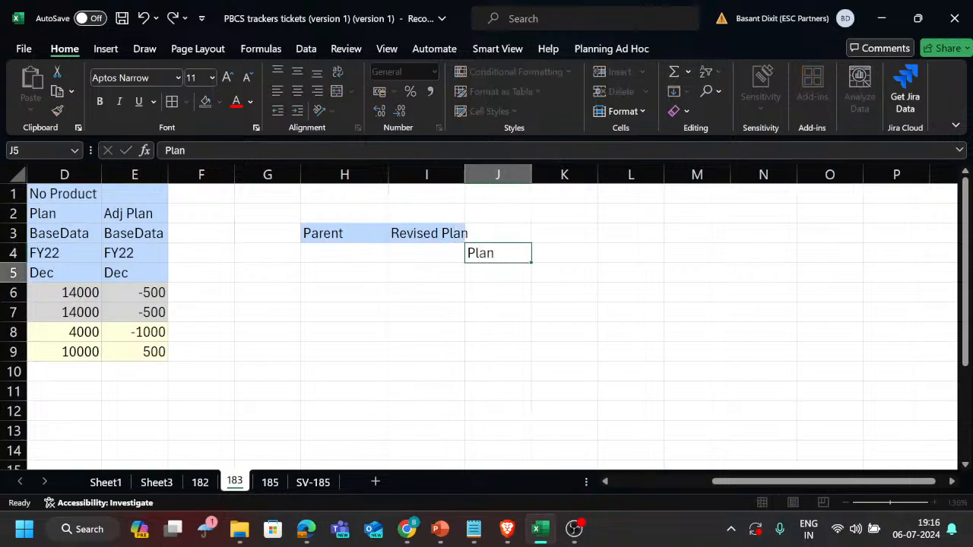
key(Return)
text(Adj pla)
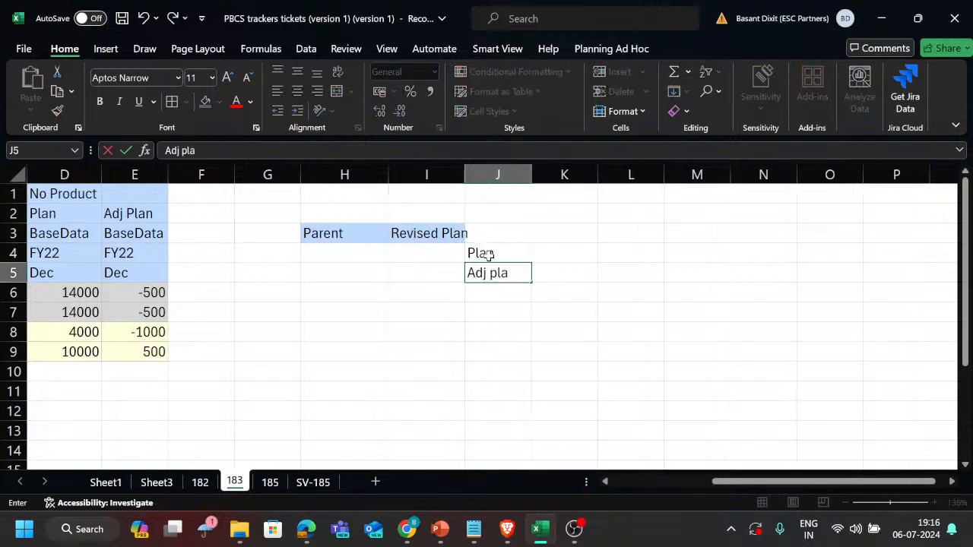
text(n)
key(Return)
Enter 10000 beside Plan in K4 and 500 beside Adj plan in K5.
scroll(229, 259, left, 3)
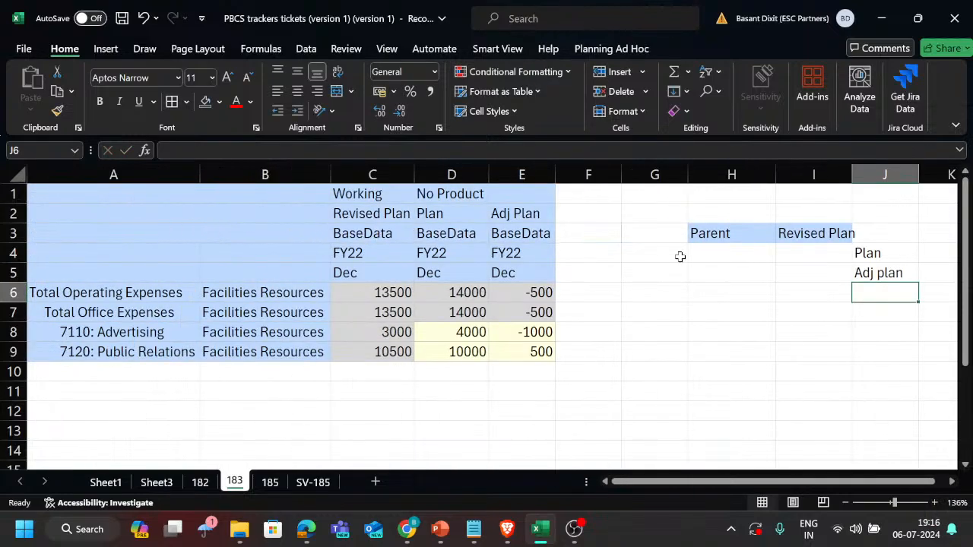
scroll(782, 320, right, 1)
scroll(781, 320, right, 1)
click(869, 258)
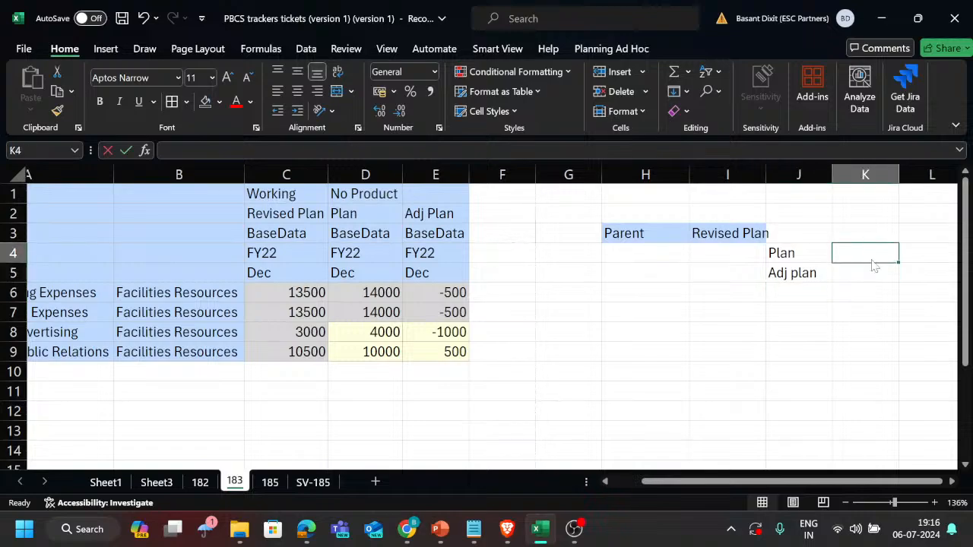
text(1000)
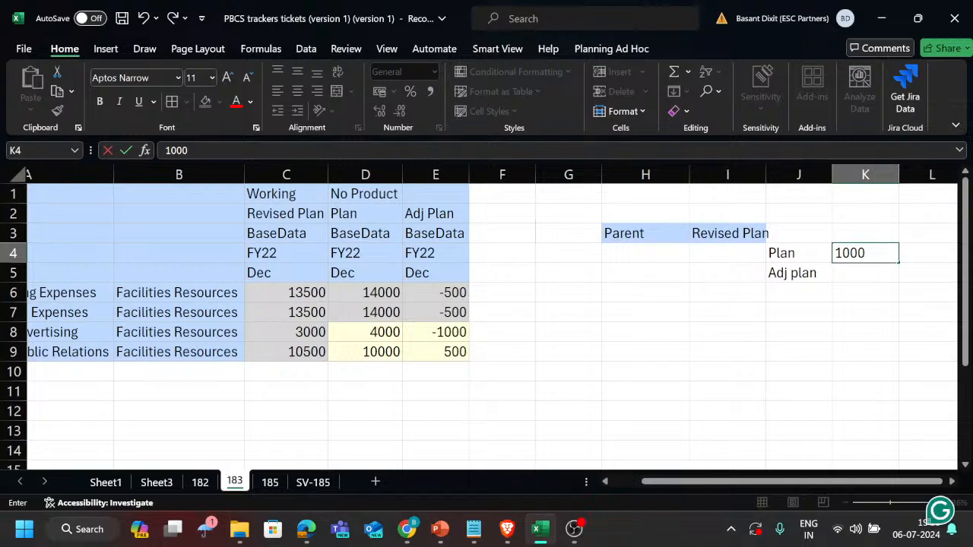
text(0)
key(Return)
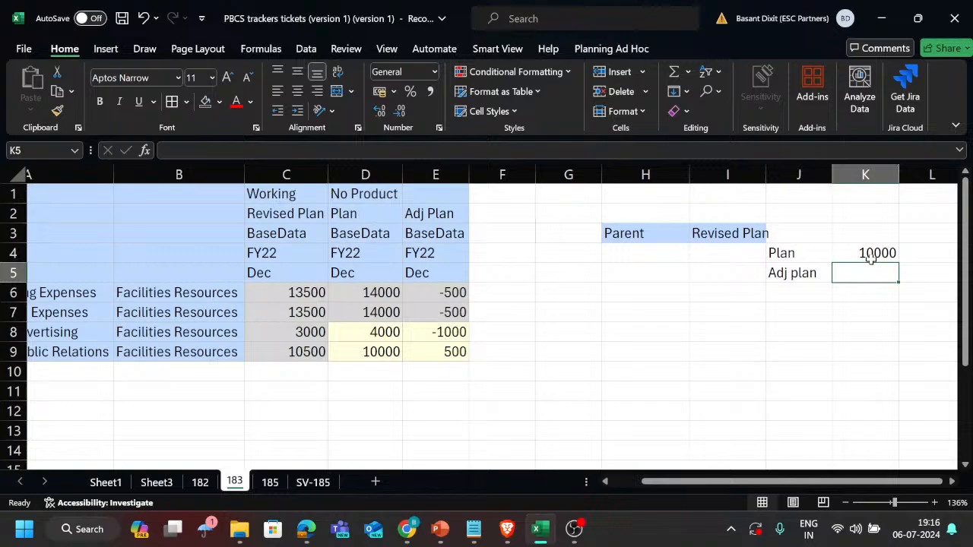
text(500)
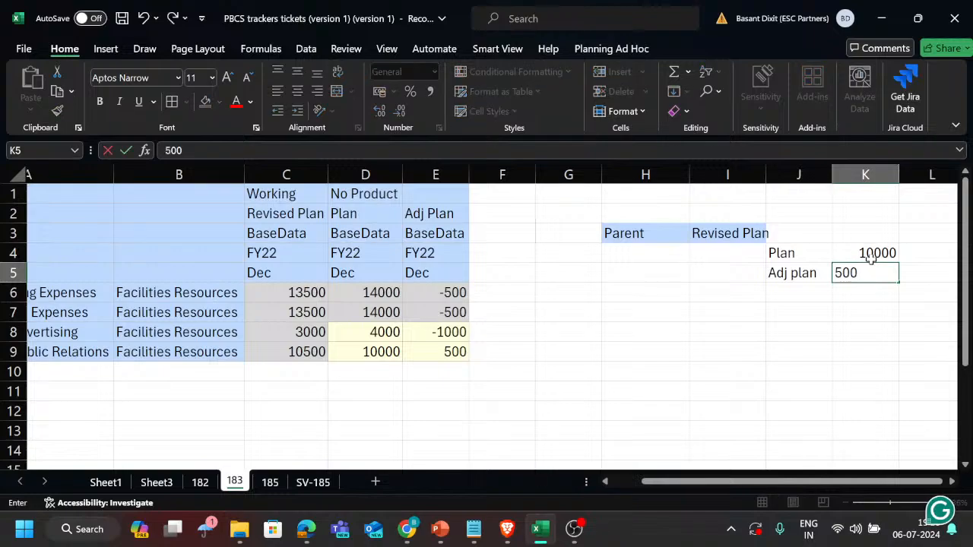
key(Return)
Enter the formula +K4+K5 in J3 to sum Plan and Adj plan into Revised Plan.
key(Up)
key(Left)
key(Up)
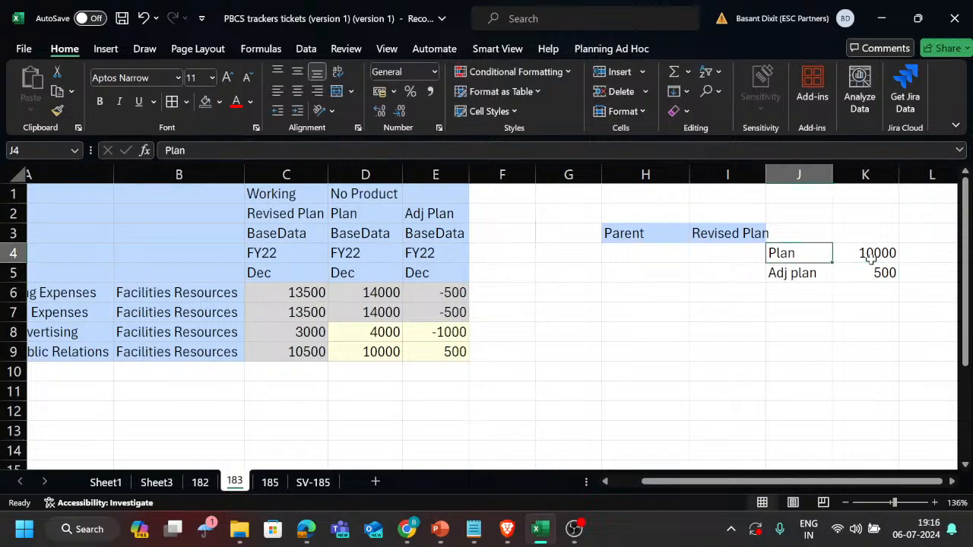
key(Right)
key(Down)
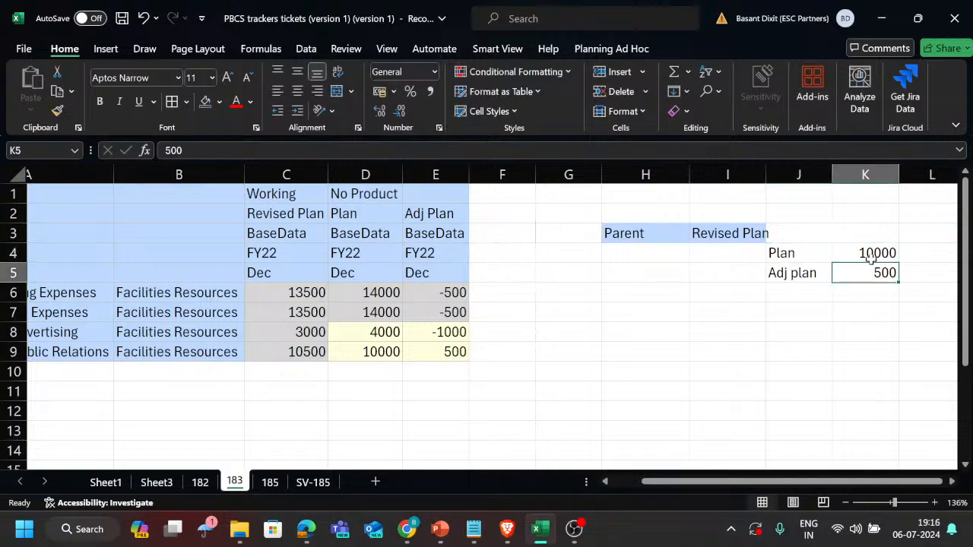
key(Up)
key(Left)
key(Up)
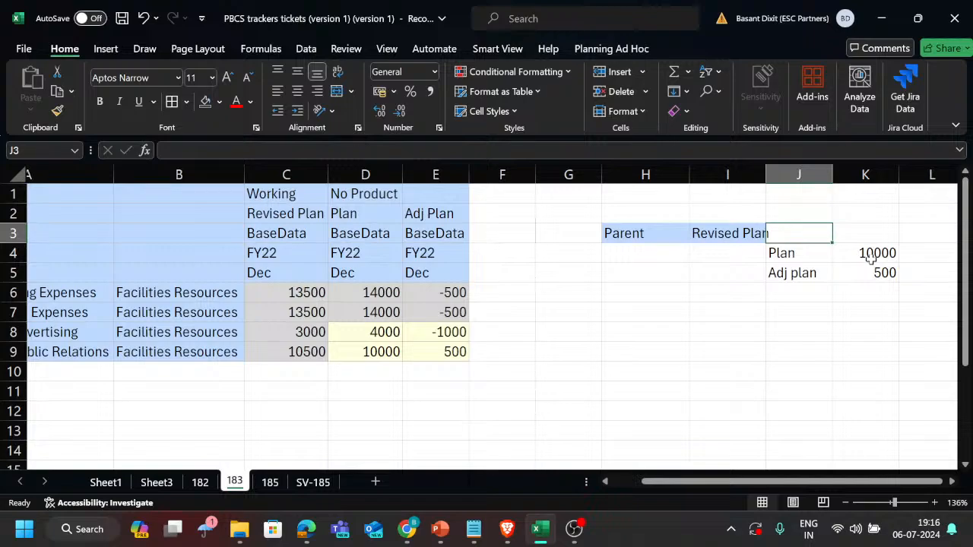
text(+)
key(Down)
key(Right)
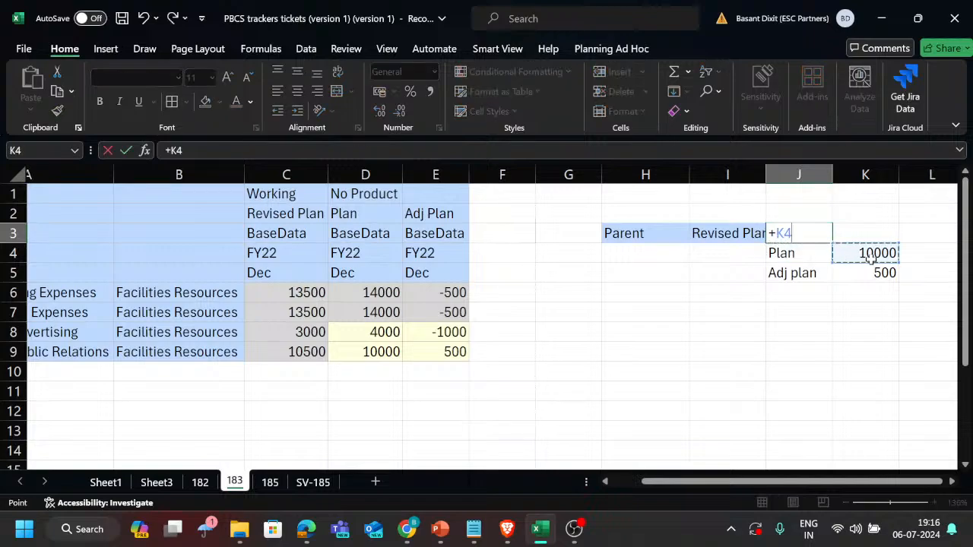
text(+)
key(Down)
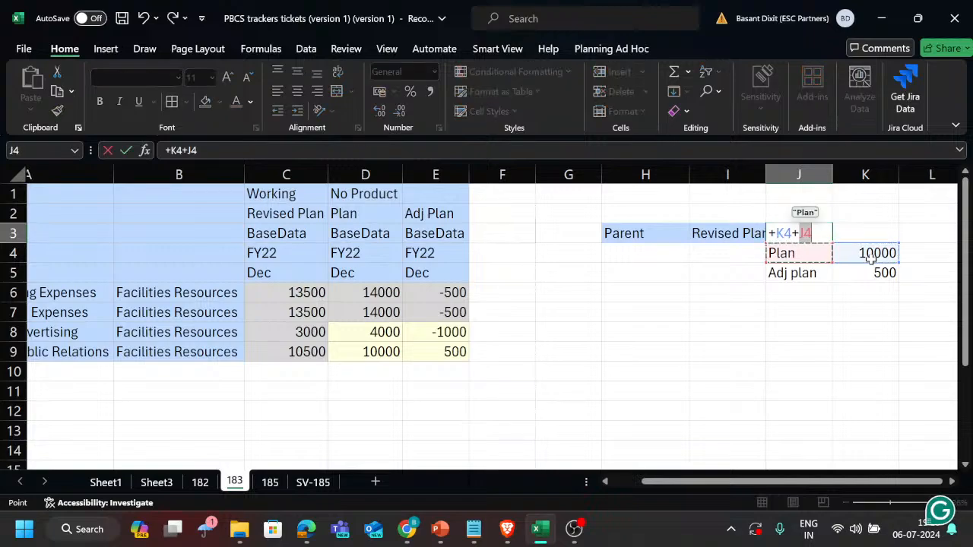
key(Right)
key(Down)
key(Return)
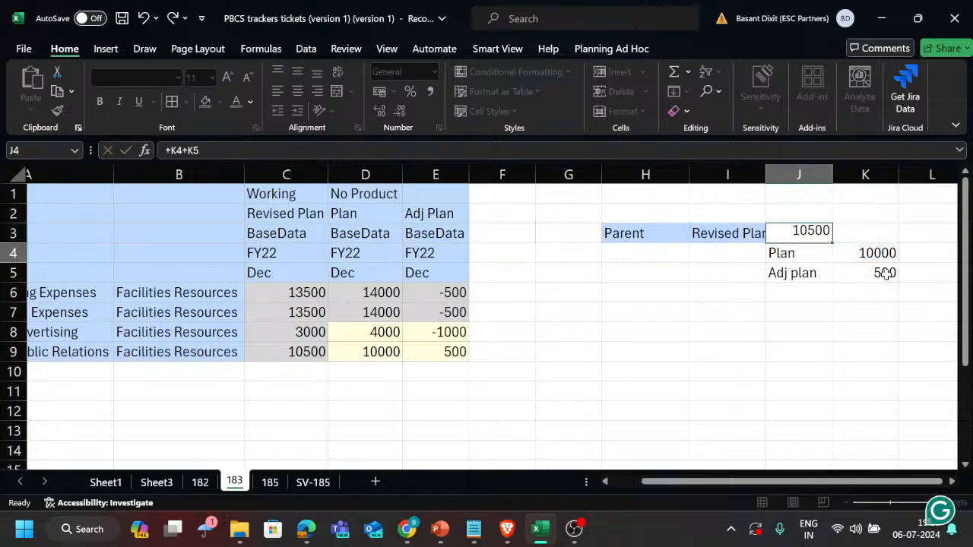
Enter account number 7110 in H2, above the Parent label of the example hierarchy.
key(Up)
key(Left)
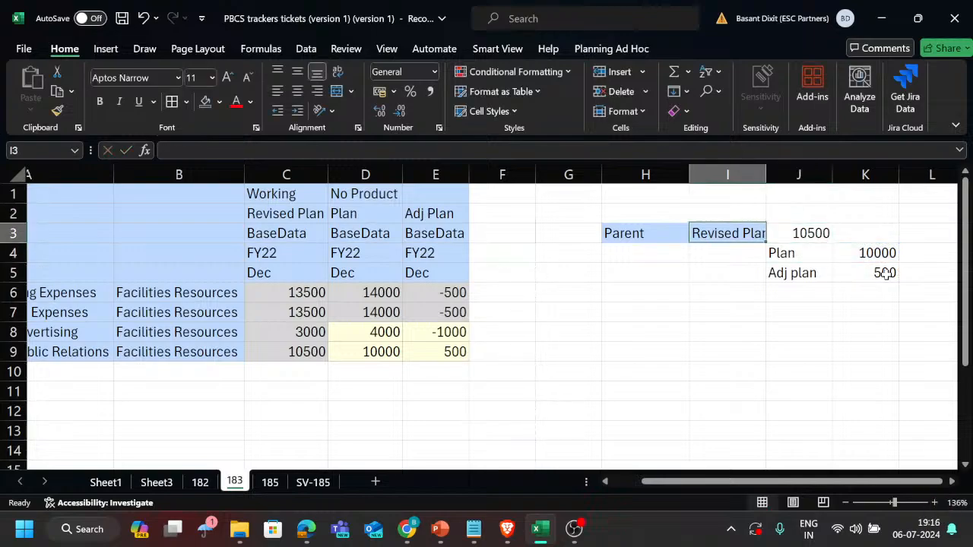
key(Left)
key(Down)
key(Down)
key(Right)
key(Up)
key(Left)
key(Up)
key(Up)
key(Up)
key(Down)
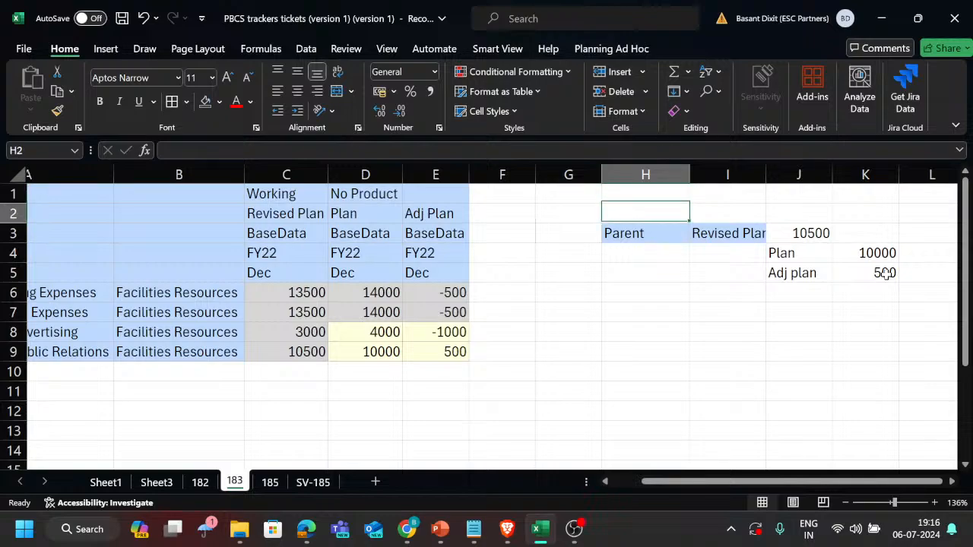
scroll(885, 274, left, 3)
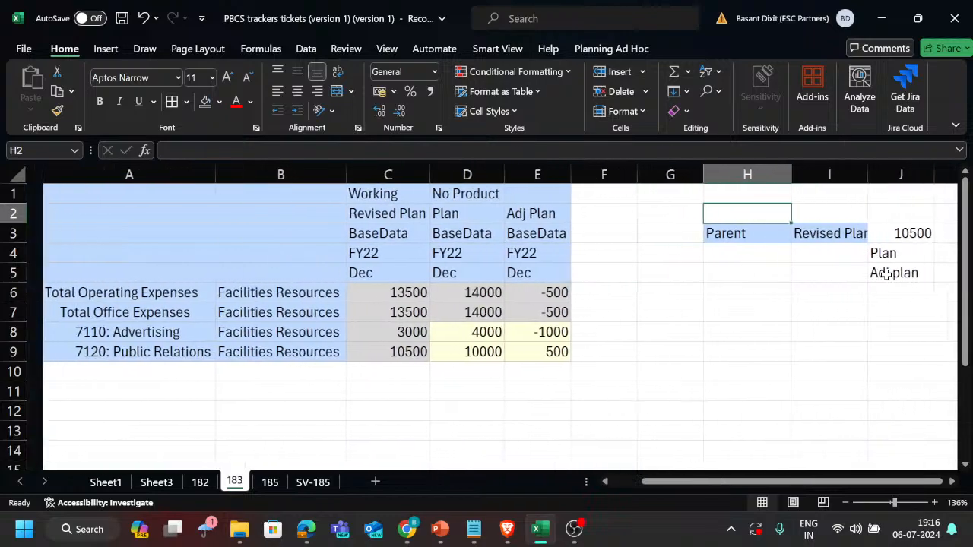
text(711)
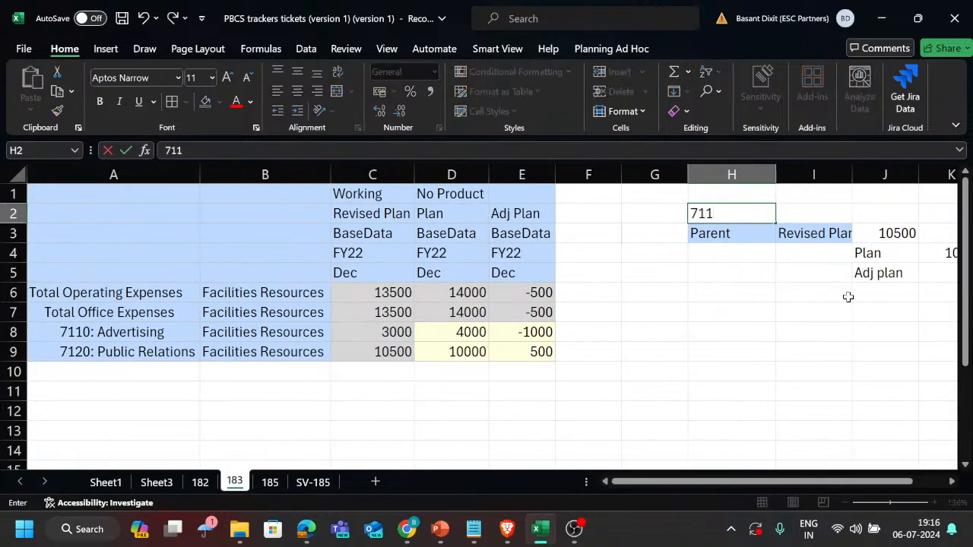
text(0)
key(Return)
key(Return)
key(Return)
key(Return)
key(Return)
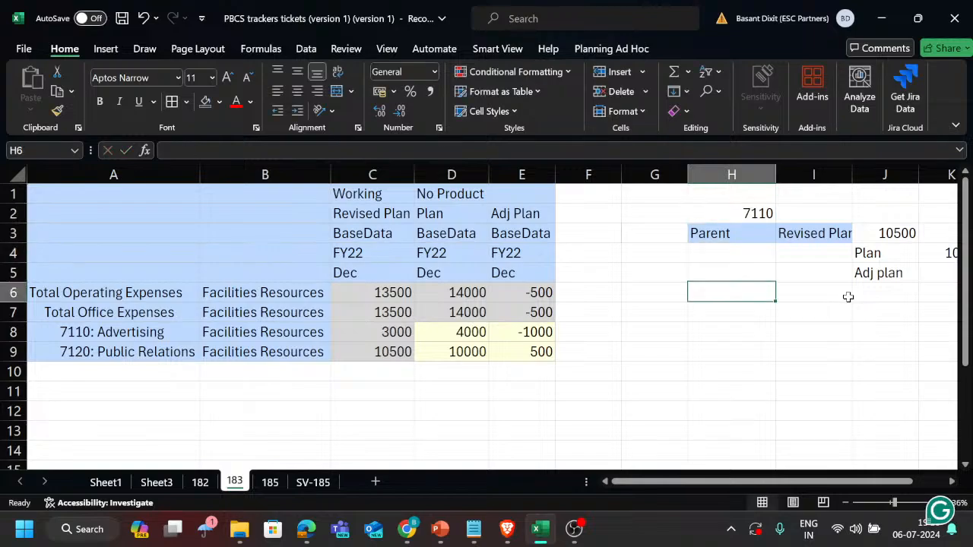
Enter account number 7120 in H7 as the heading of a second example block.
text(7120)
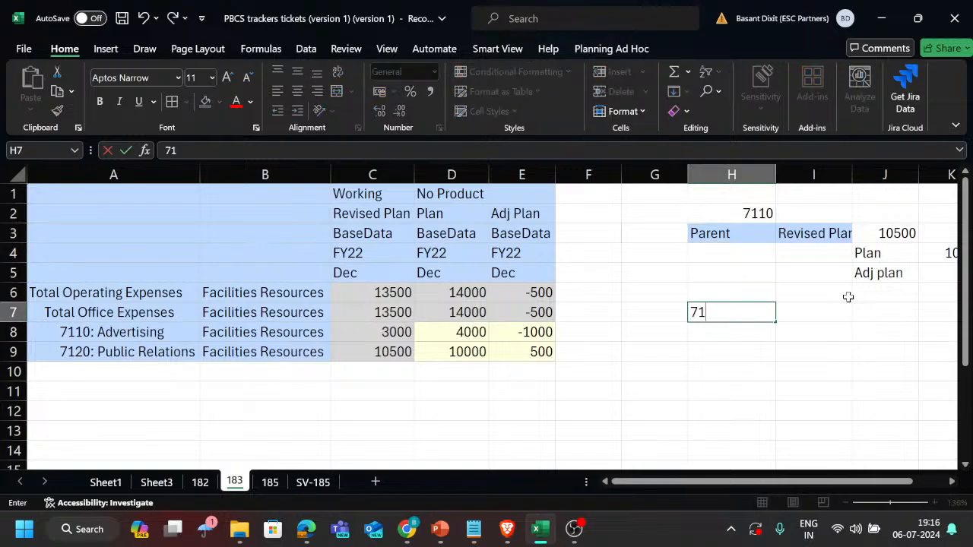
key(Return)
Copy the Revised Plan block I3:K5 to I7 beside 7120 and check the sum formula in J7.
key(Up)
key(Right)
key(Up)
key(Up)
key(Up)
key(Up)
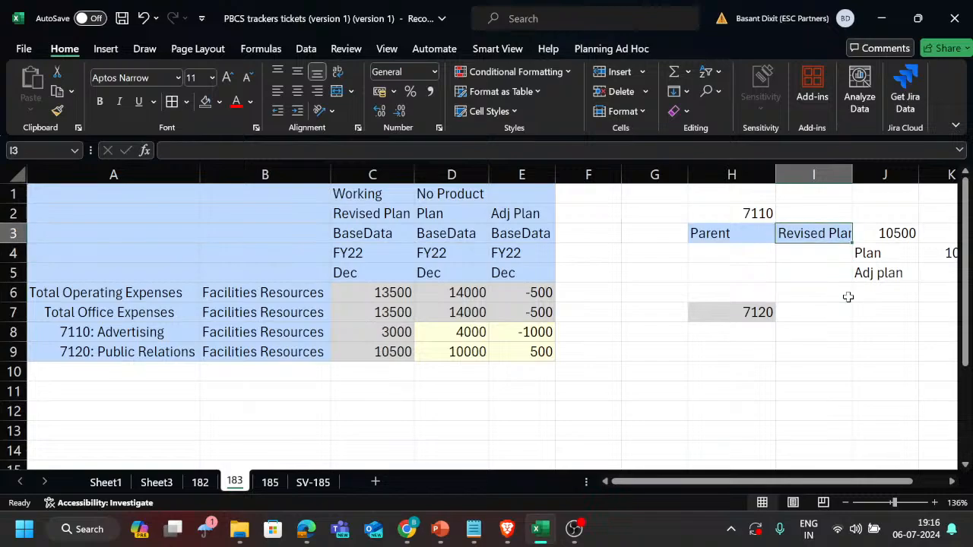
key(shift+Right)
key(Down)
key(shift+Down)
key(shift+Right)
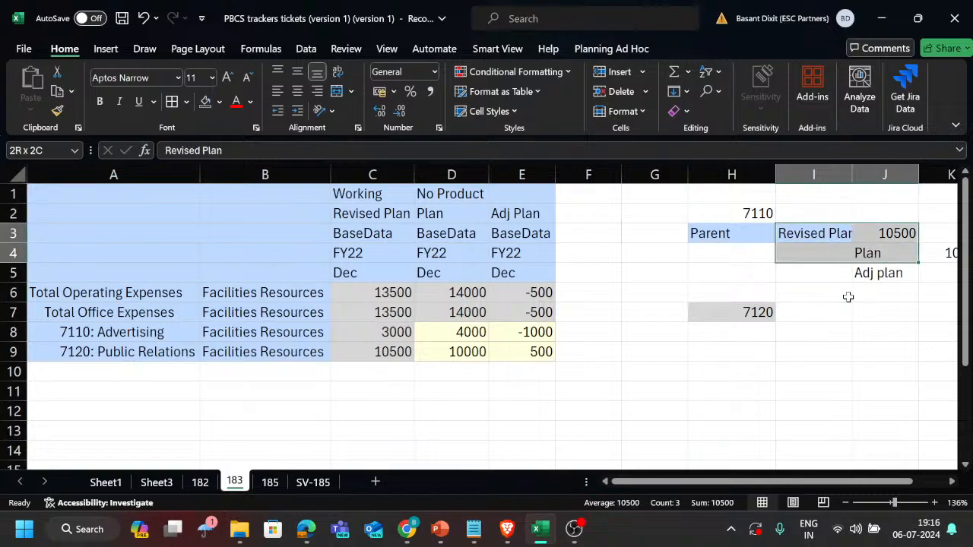
key(shift+Down)
key(shift+Right)
key(ctrl+c)
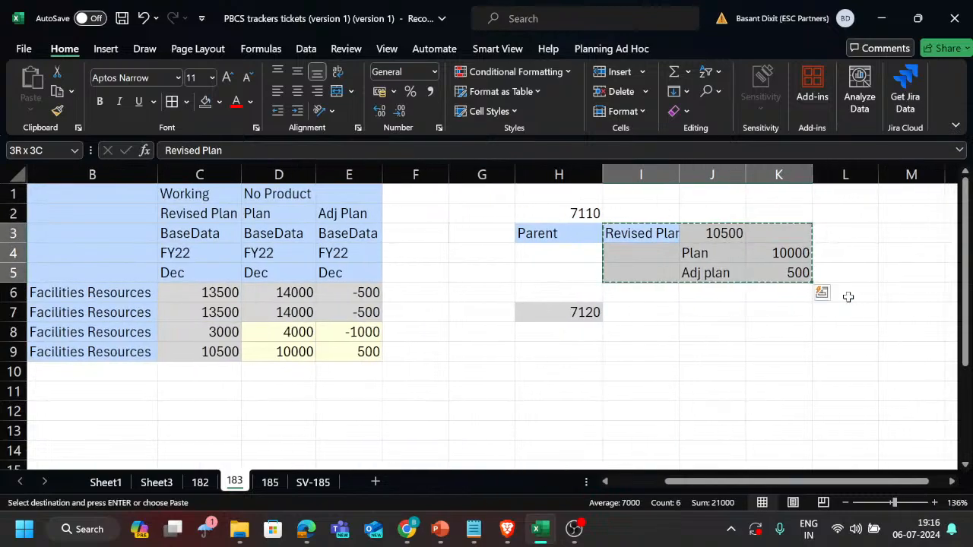
key(Down)
key(Down)
key(Down)
key(Down)
key(ctrl+v)
key(Down)
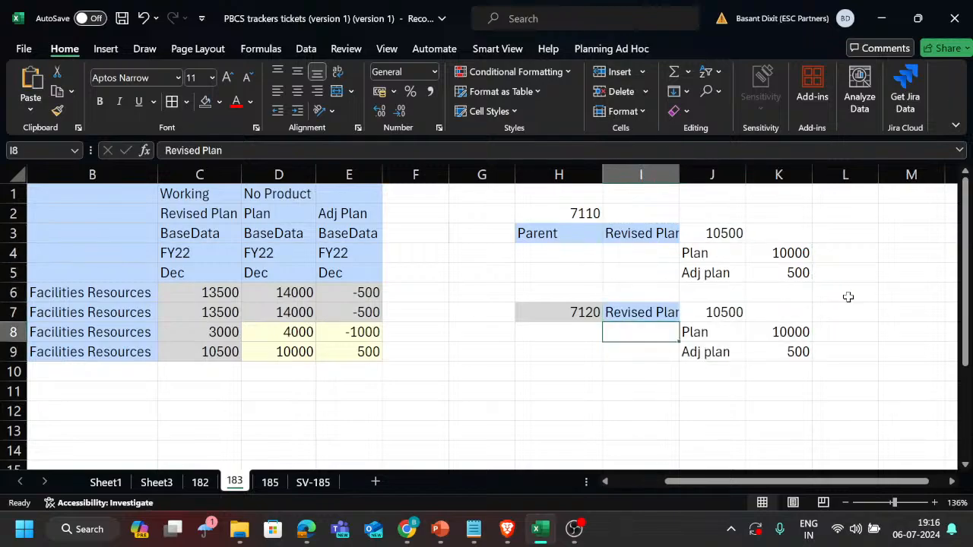
key(Right)
key(Up)
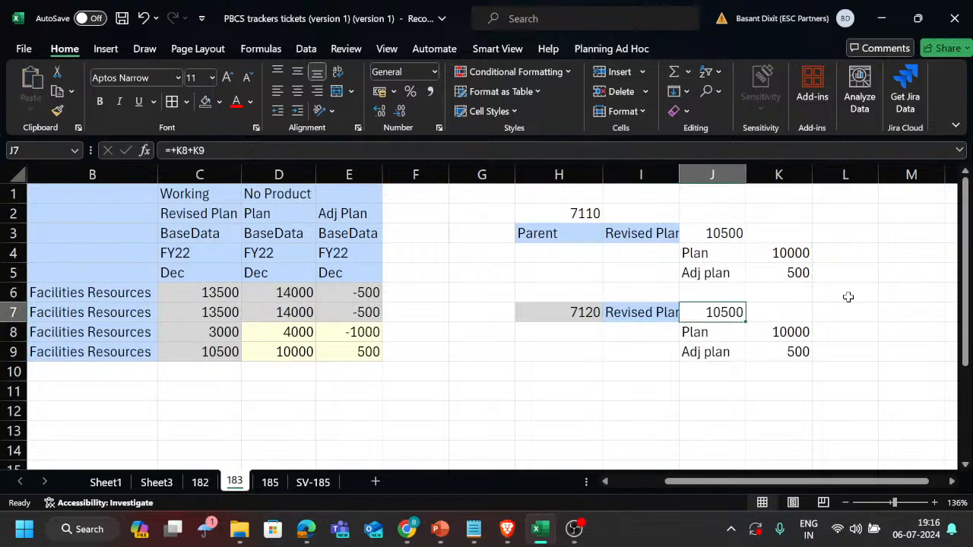
Enter 4000 in J7 and set the Plan value of the 7120 block in K8 to 4000.
text(4000)
key(Return)
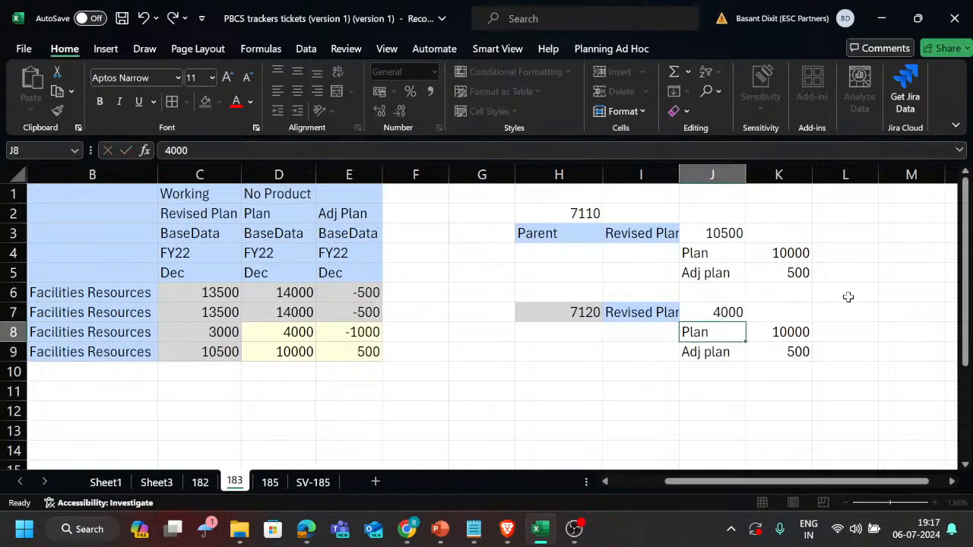
key(Right)
text(4)
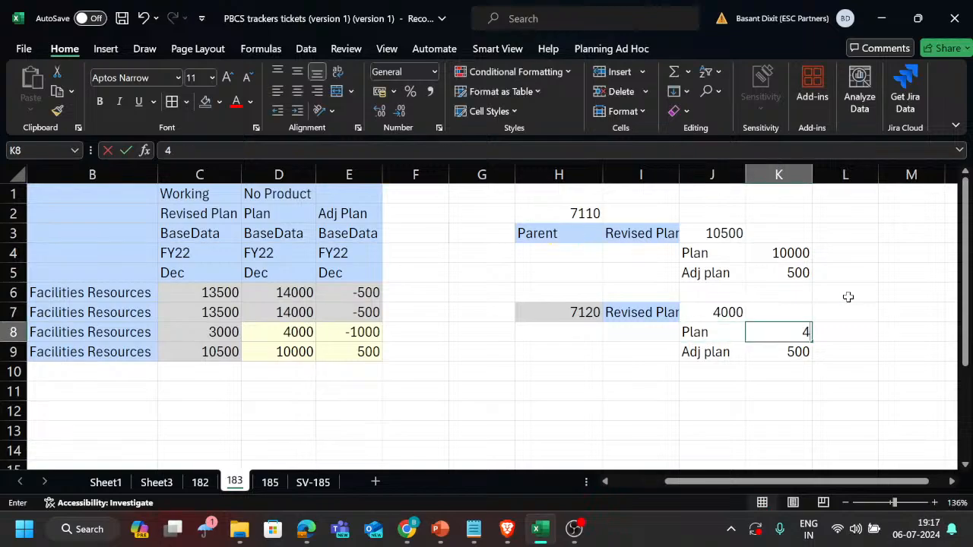
text(000)
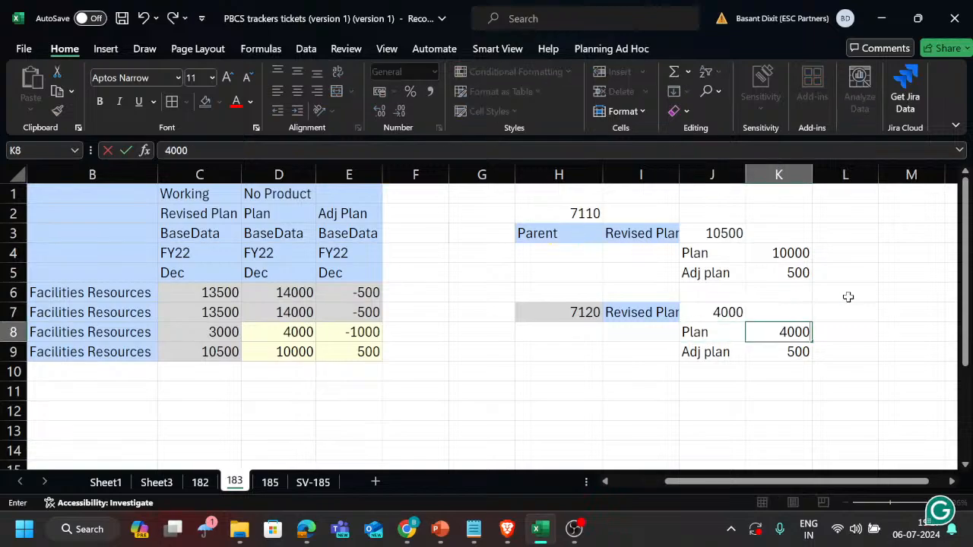
key(Return)
Enter 3500 as the Revised Plan value of account 7120 in J7.
key(Left)
key(Up)
key(Up)
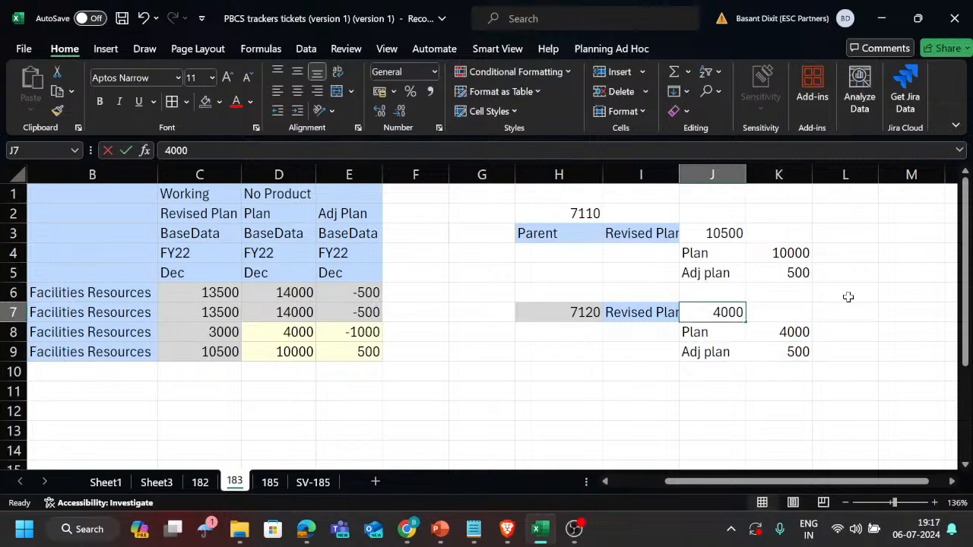
text(350)
key(Return)
Set the Adj plan value of the 7120 block in K9 to -1000.
key(Down)
key(Right)
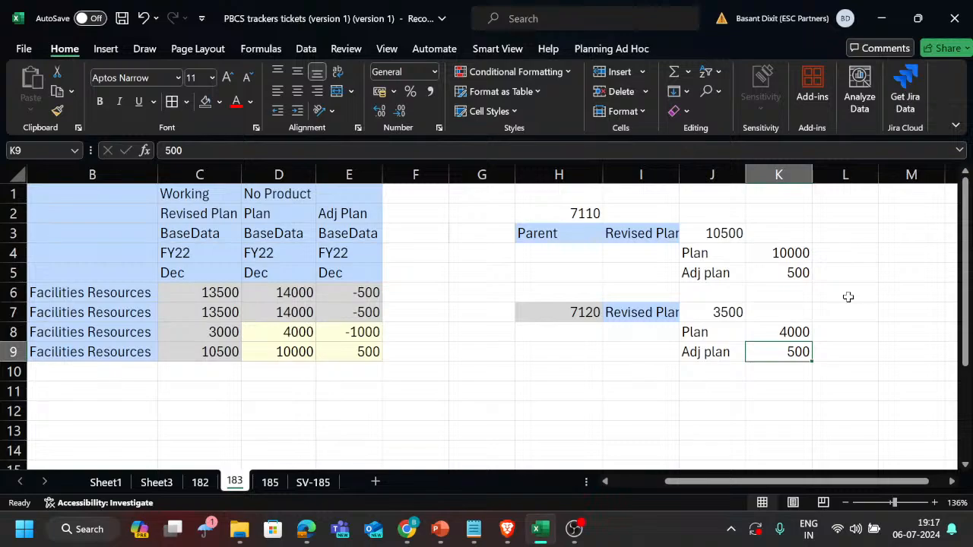
text(-1)
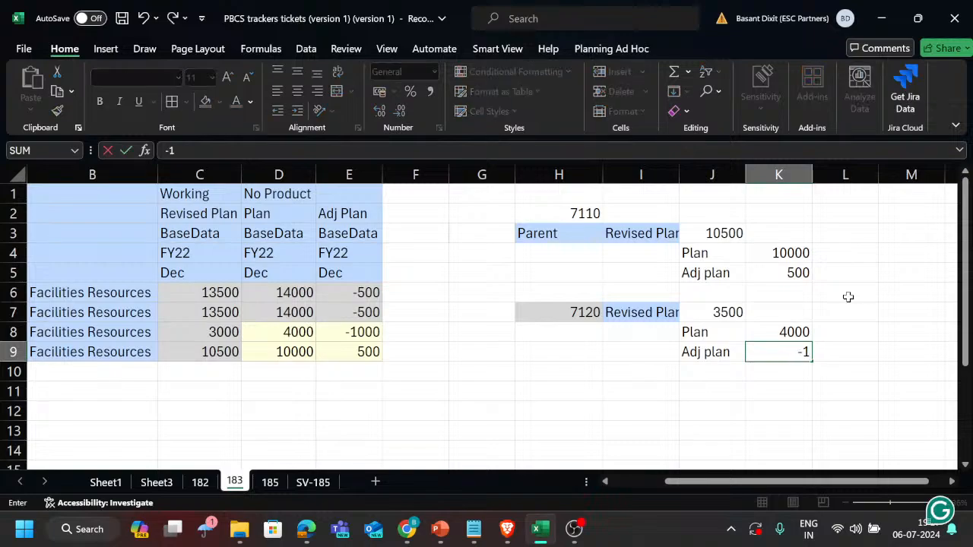
key(BackSpace)
text(1000)
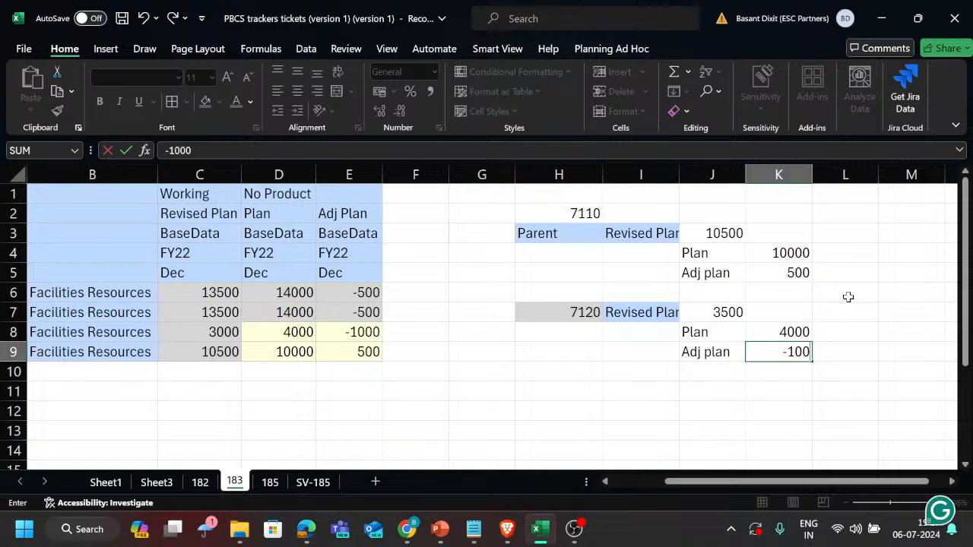
key(Return)
Set the Revised Plan value of account 7120 in J7 to 3000.
key(Up)
key(Left)
key(Up)
key(Up)
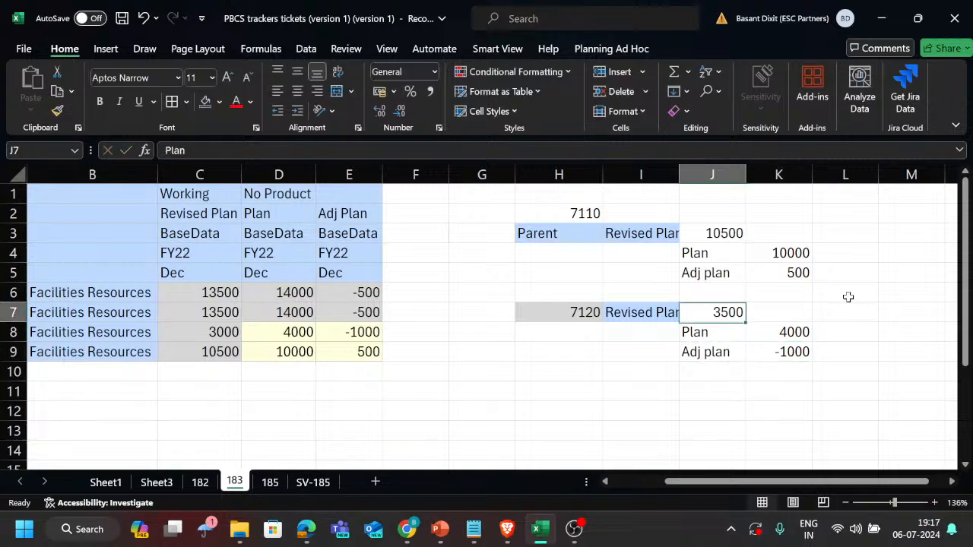
text(2)
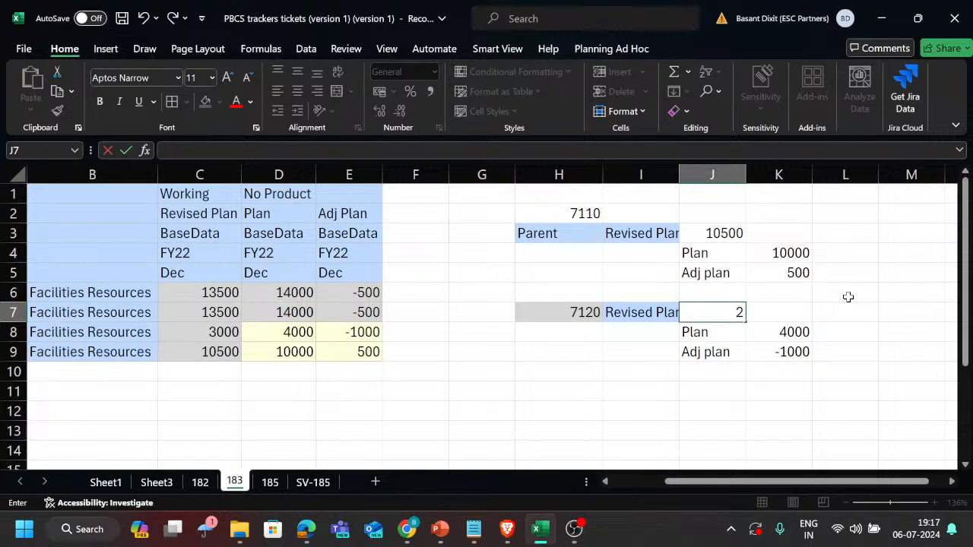
text(000)
key(Return)
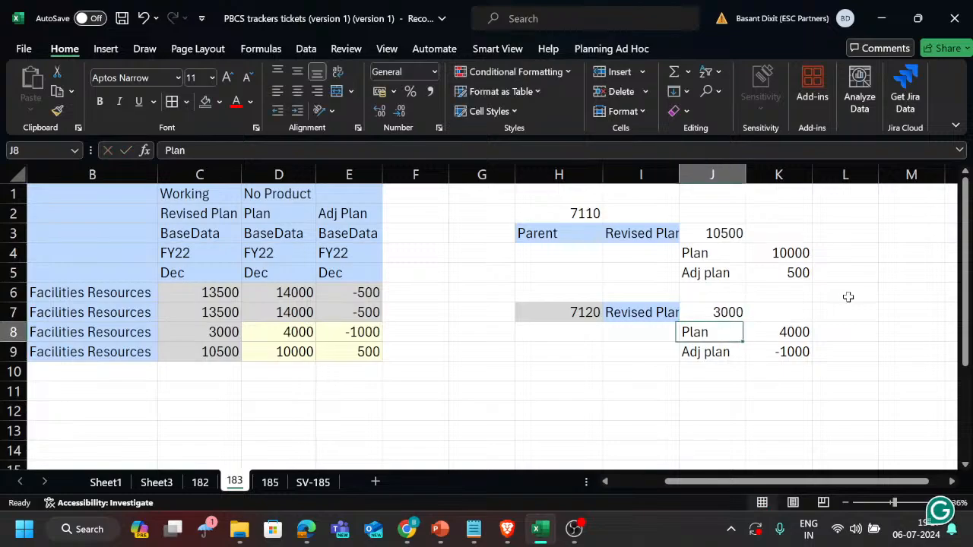
key(Up)
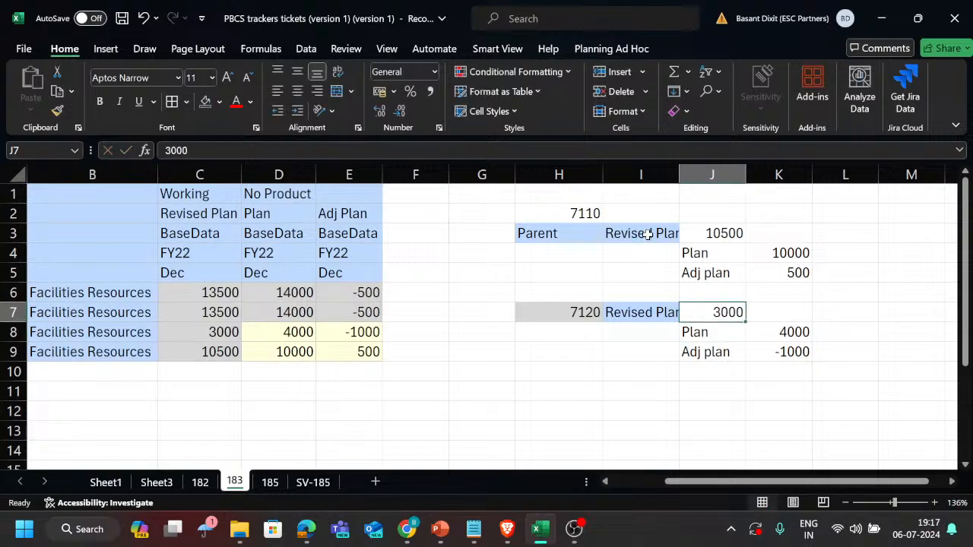
Point out the Revised Plan labels of both account blocks in I3 and I7.
click(648, 234)
ctrl+click(643, 312)
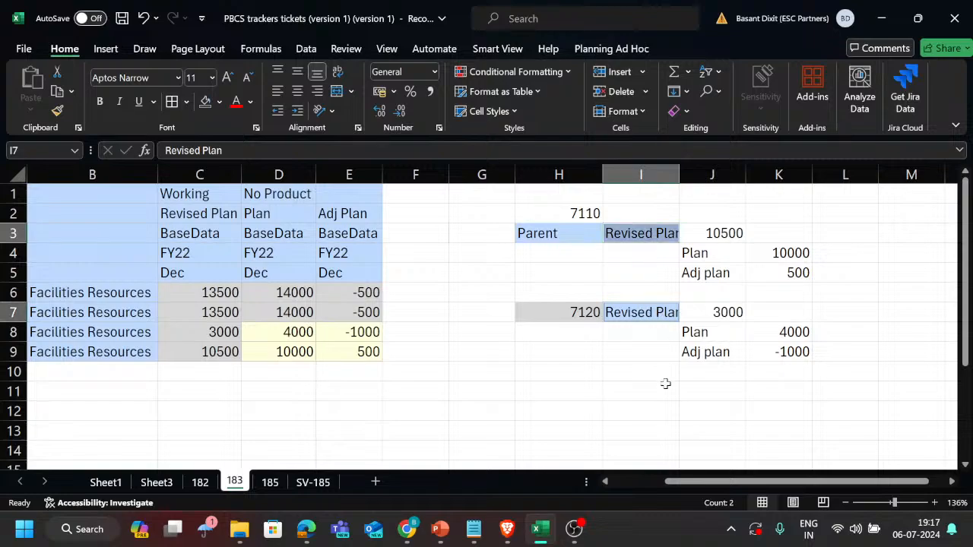
click(641, 403)
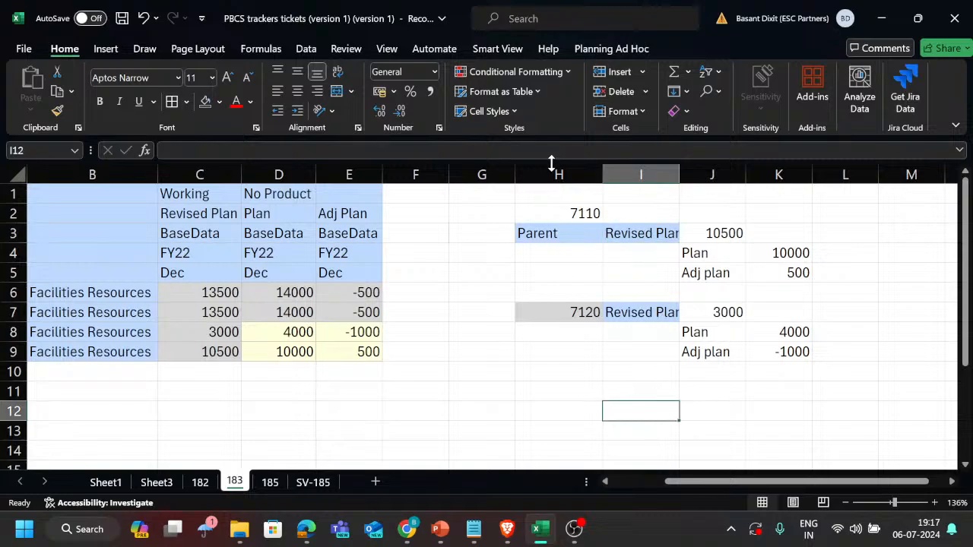
Copy the Total Office Expenses label from A7 to H11 below the 7120 block.
scroll(506, 299, left, 2)
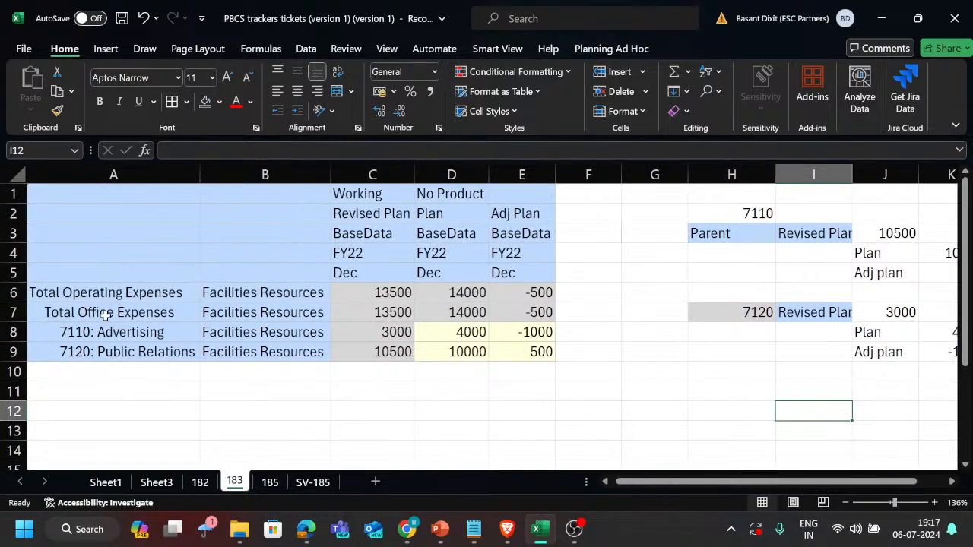
click(112, 312)
key(ctrl+c)
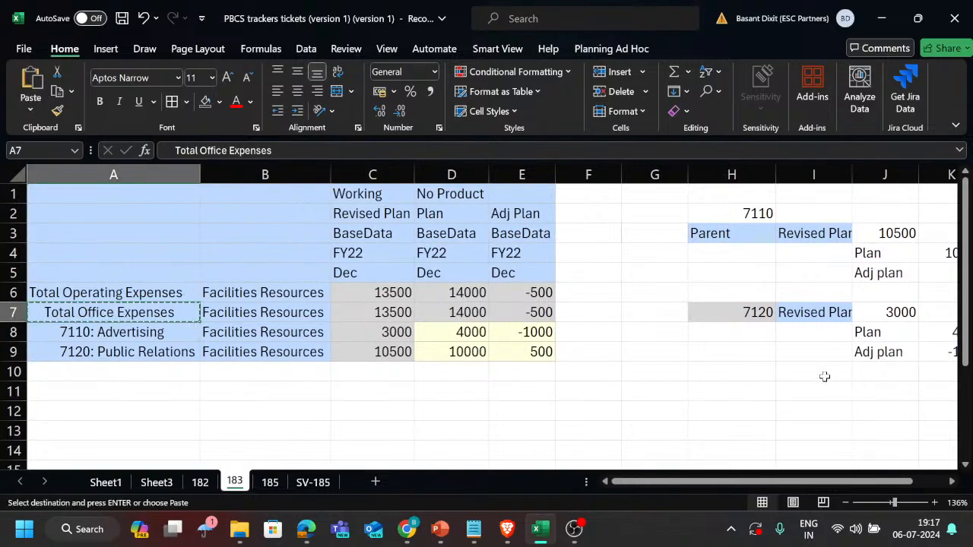
click(815, 398)
click(745, 394)
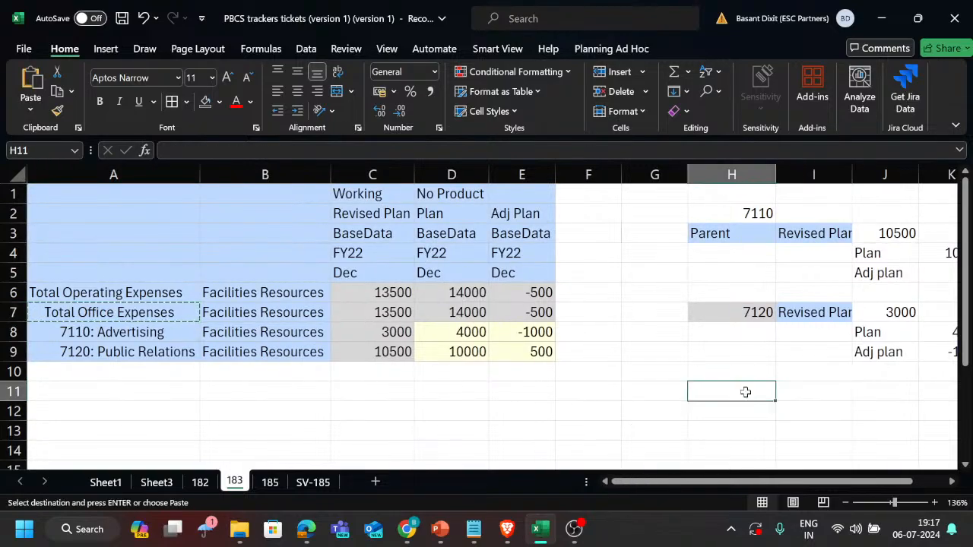
key(ctrl+v)
key(Right)
key(Right)
Move the Total Office Expenses label from H11 to H1 above the 7110 block.
key(Right)
key(Left)
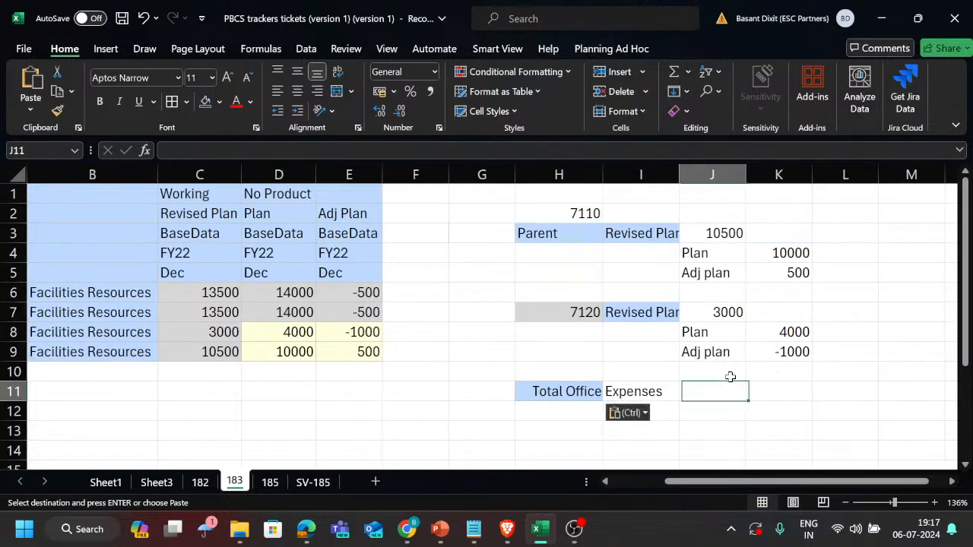
key(Left)
key(Left)
key(Left)
key(Right)
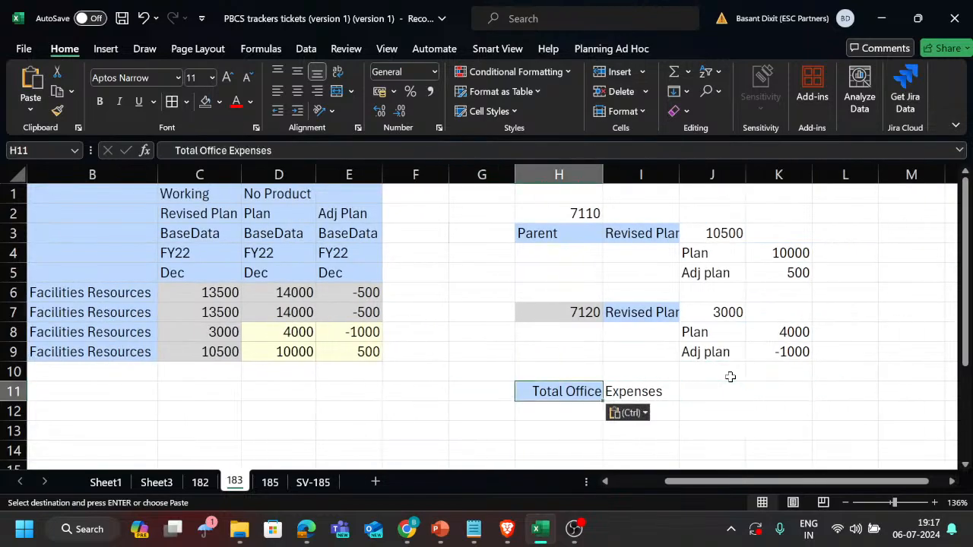
key(ctrl+c)
key(Up)
key(Up)
key(Up)
key(Up)
key(Up)
key(Up)
key(Up)
key(Up)
key(Up)
key(Up)
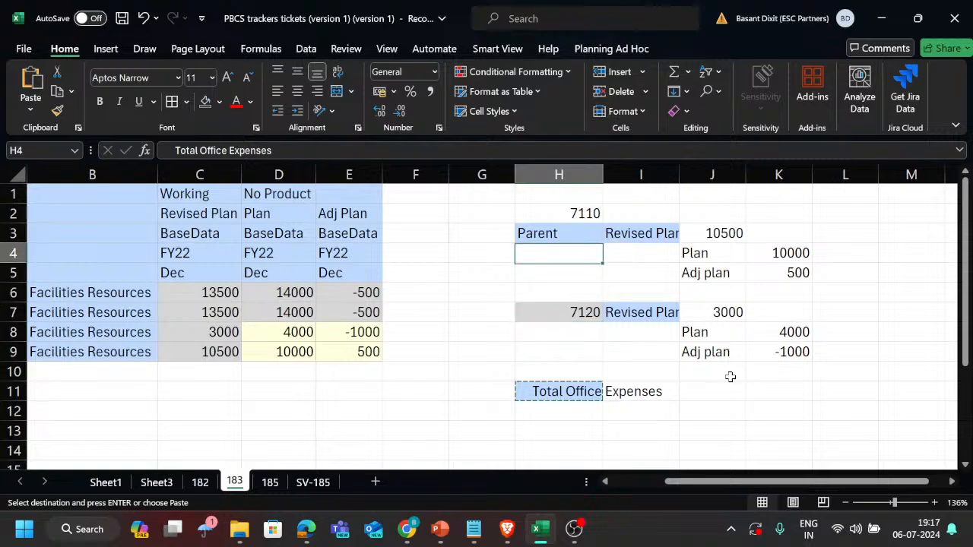
key(ctrl+v)
Enter the formula +J3+J7 in J1 to total both Revised Plan values, and compare it with the grid total in C6.
key(Right)
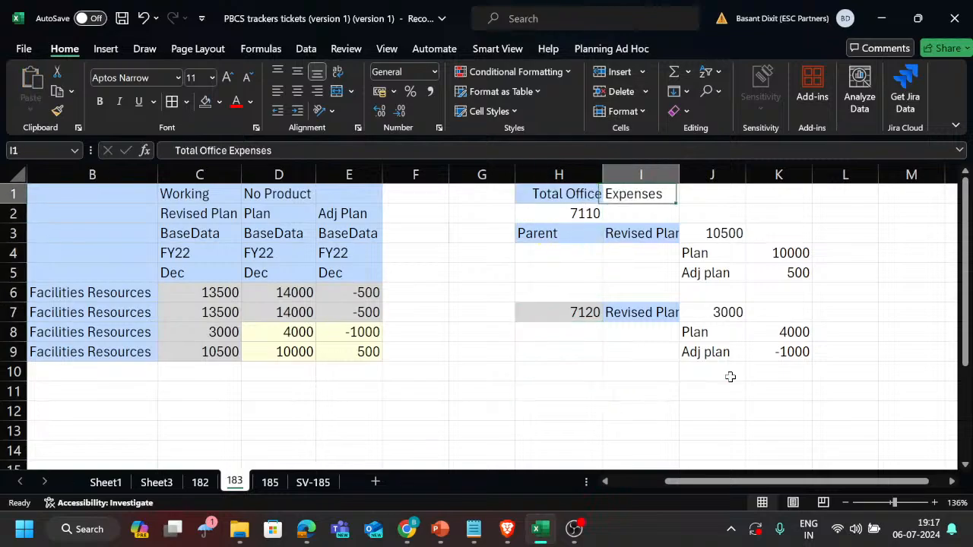
key(Right)
text(+)
key(Down)
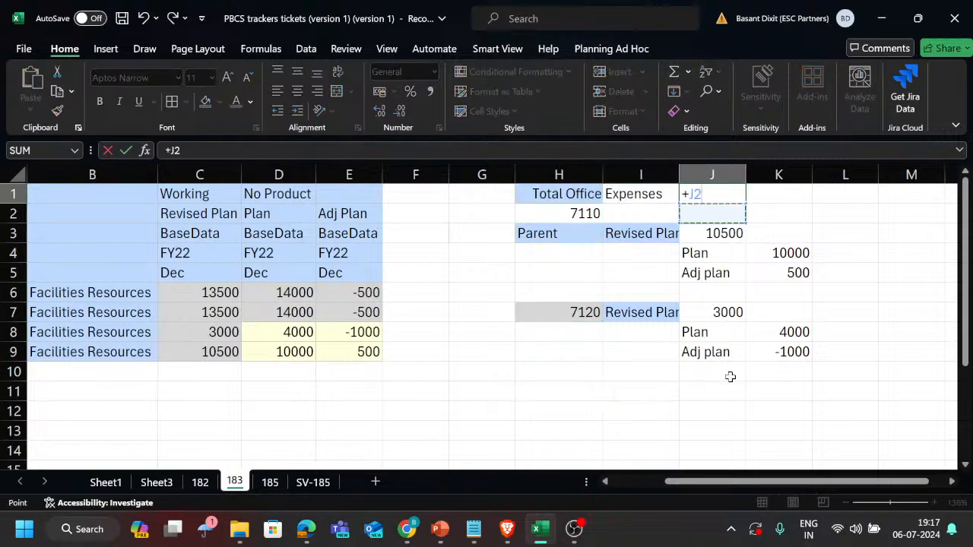
key(Down)
text(+)
key(Down)
key(Down)
key(Down)
key(Down)
key(Down)
key(Down)
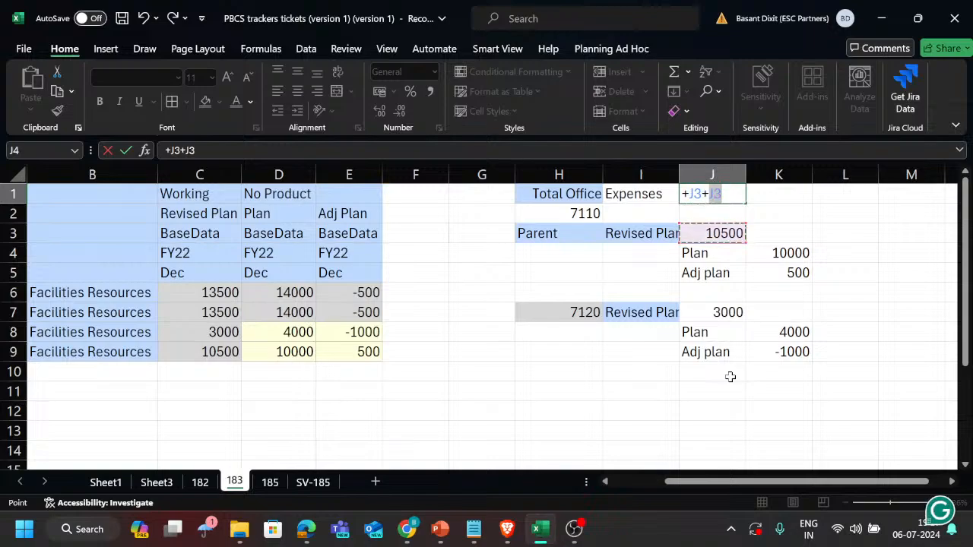
key(Return)
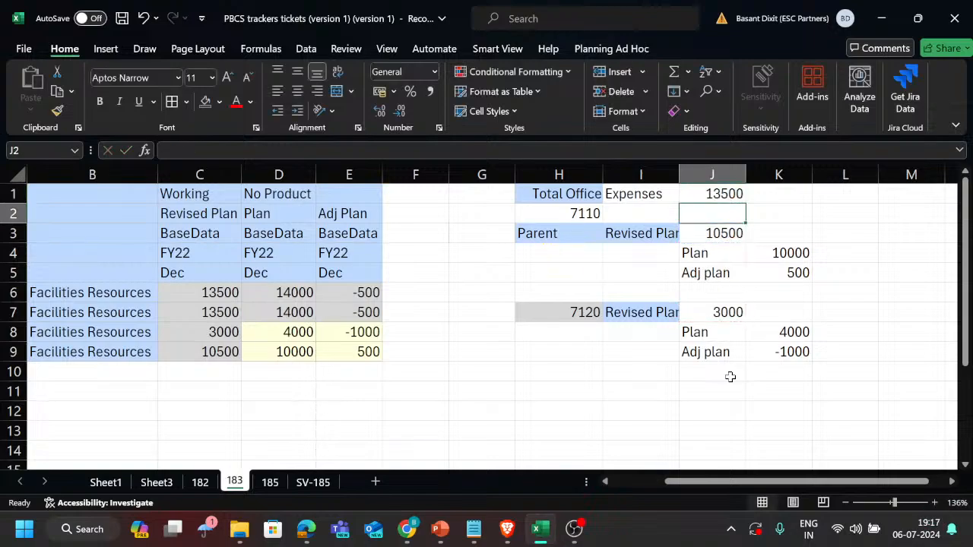
click(216, 292)
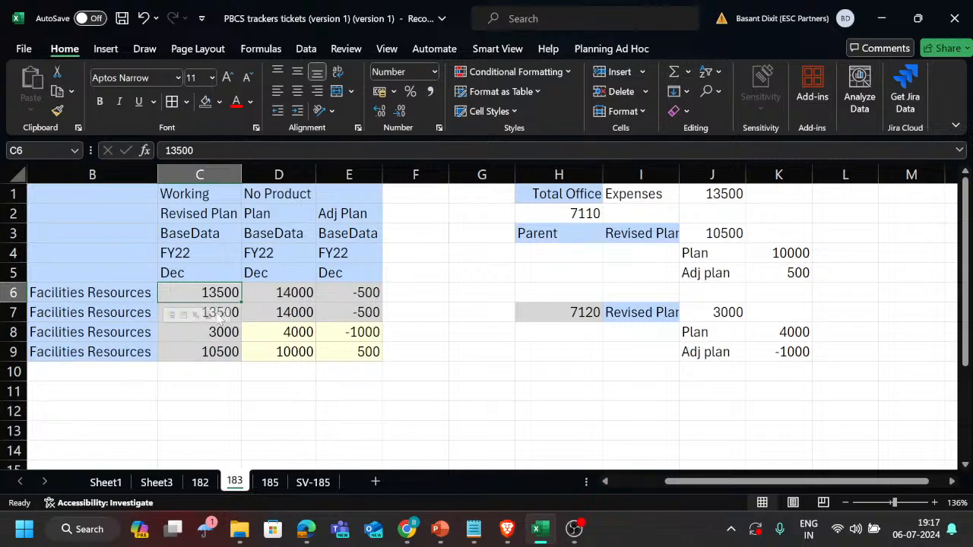
scroll(335, 308, left, 1)
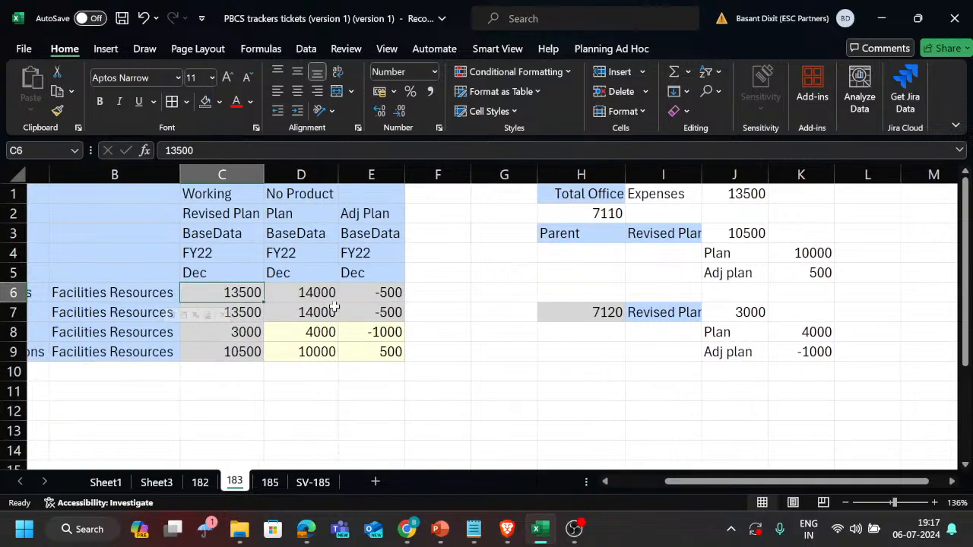
Enter the label child 1 in I4 beside Plan and copy it to I5 beside Adj plan.
click(684, 251)
text(cl)
key(BackSpace)
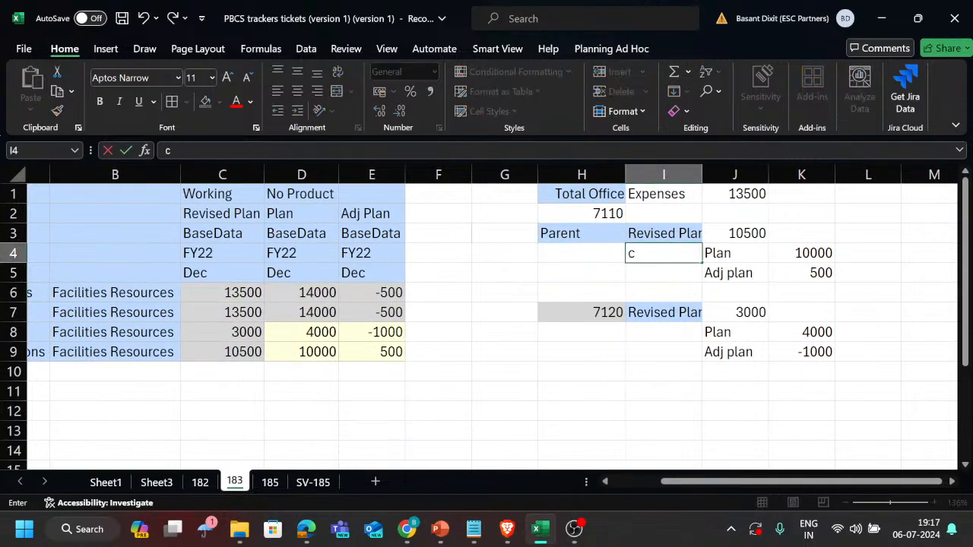
text(hild)
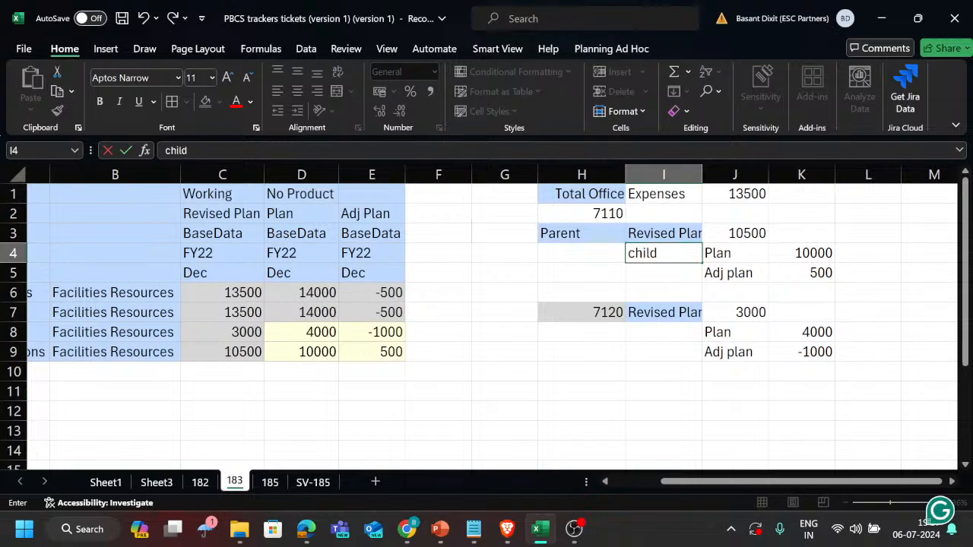
text( 1)
key(Return)
click(679, 253)
key(ctrl+c)
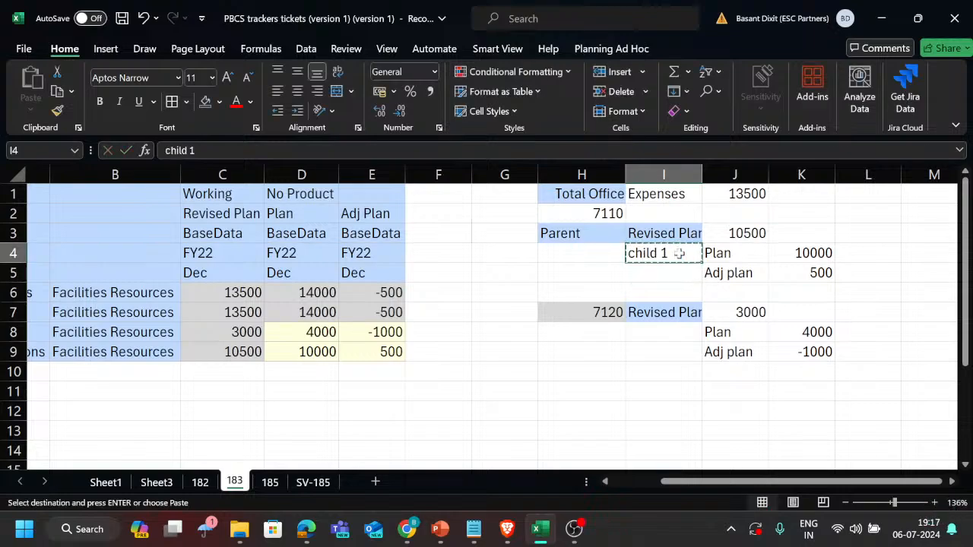
key(Down)
key(Return)
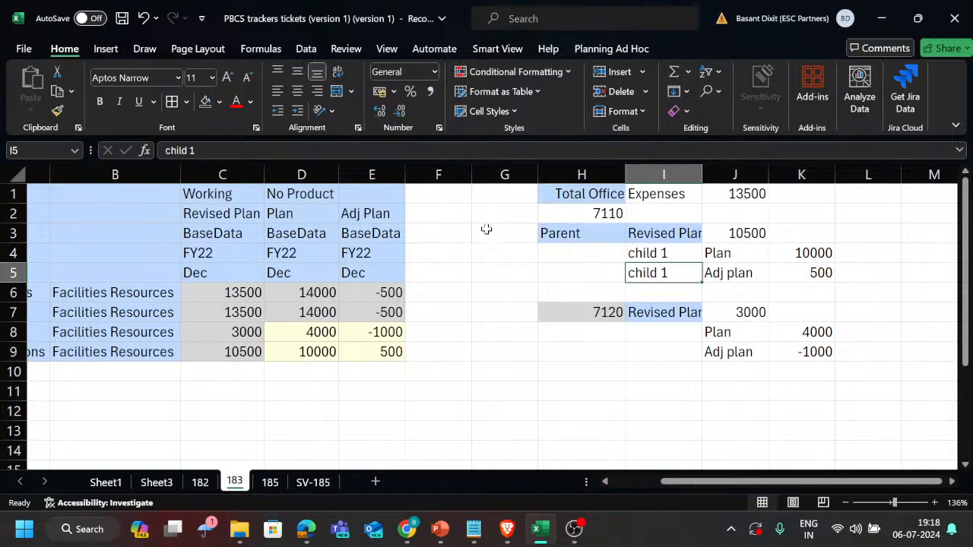
Enter Scenario in G3 beside Parent and Account in G2 beside 7110 as dimension labels.
click(487, 229)
text(Scenario)
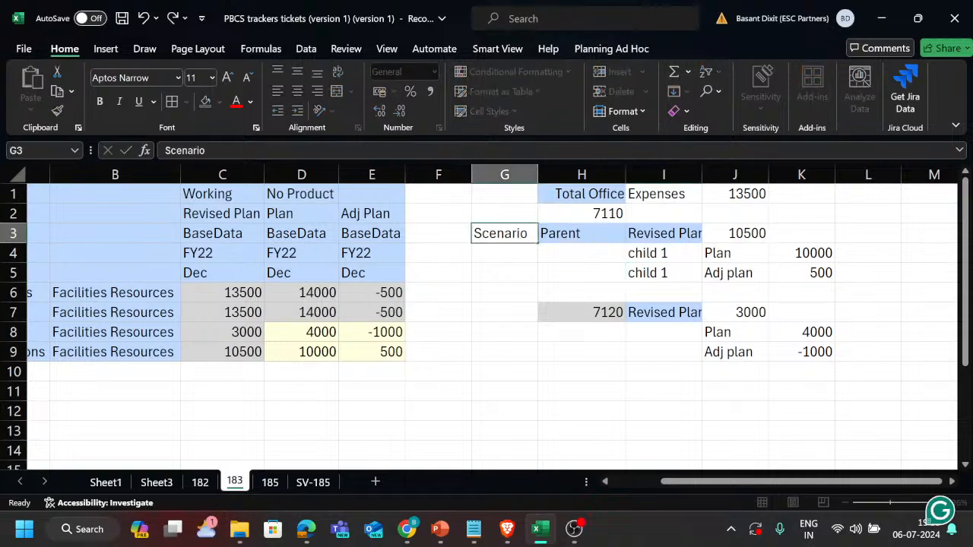
key(Return)
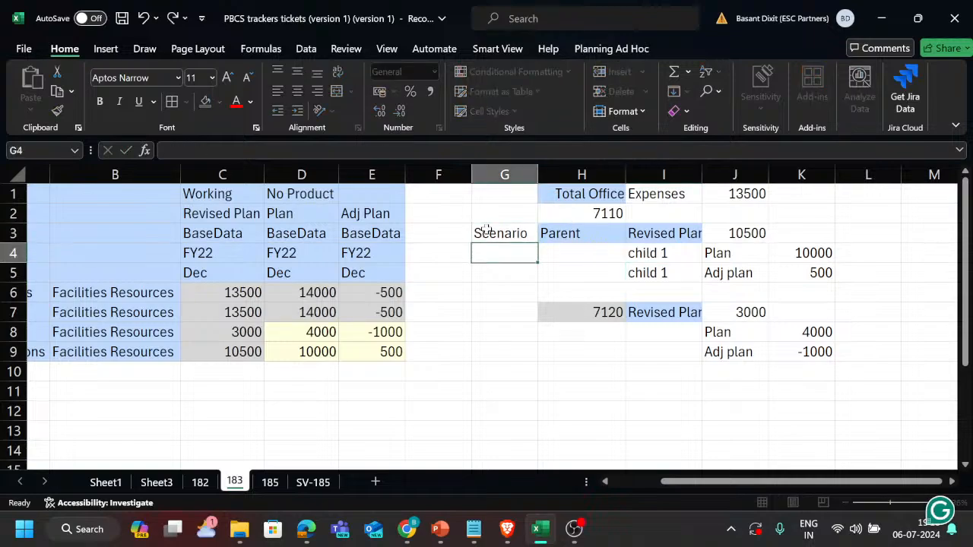
key(Up)
key(Right)
key(Right)
key(Left)
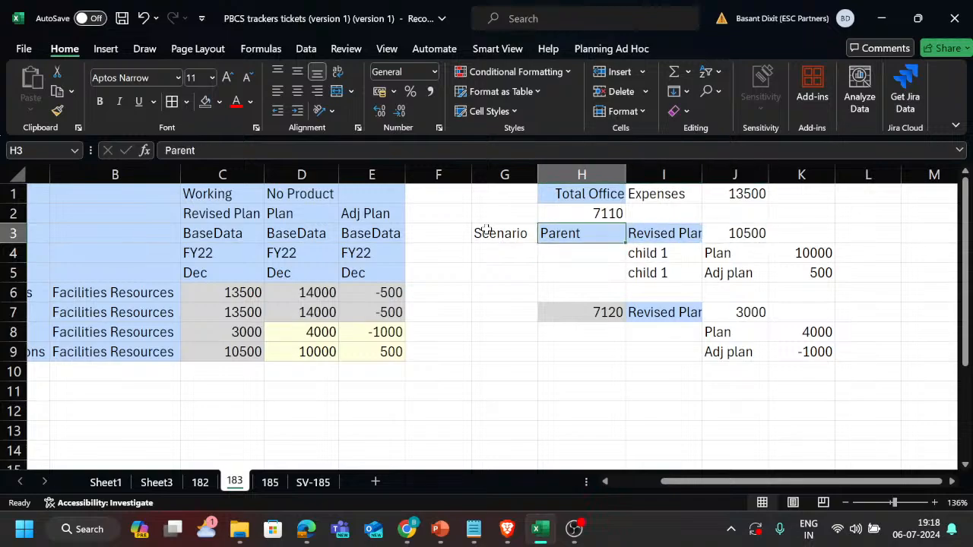
key(Left)
key(Up)
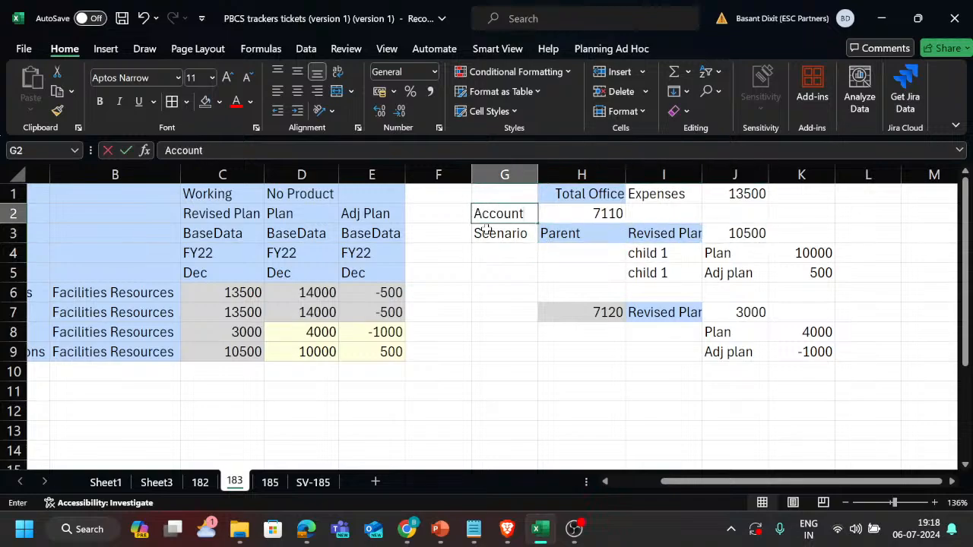
key(Return)
Copy the Account and Scenario labels from G2:G3 to G7:G8 beside the 7120 block.
drag(487, 231, 490, 214)
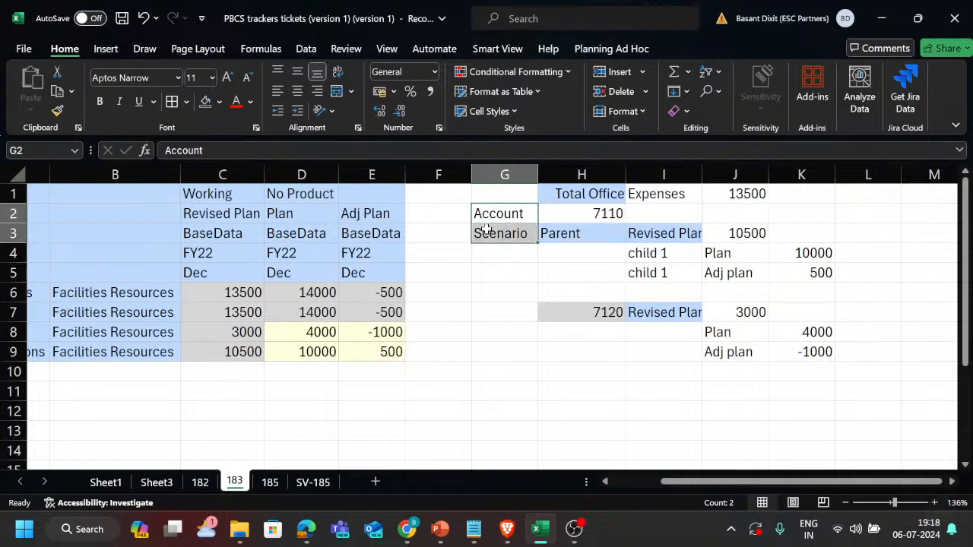
key(ctrl+c)
key(Down)
key(Down)
key(Down)
key(Down)
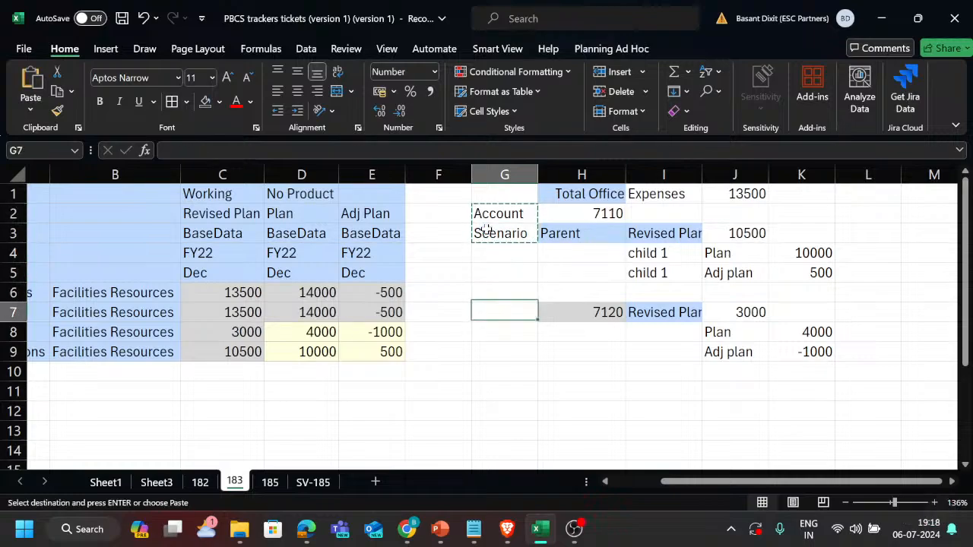
key(Return)
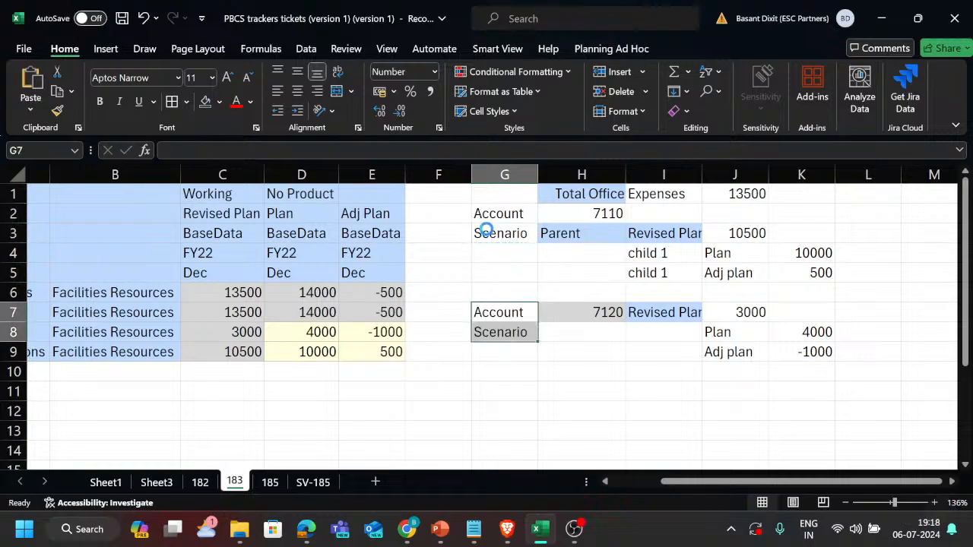
key(Right)
key(Up)
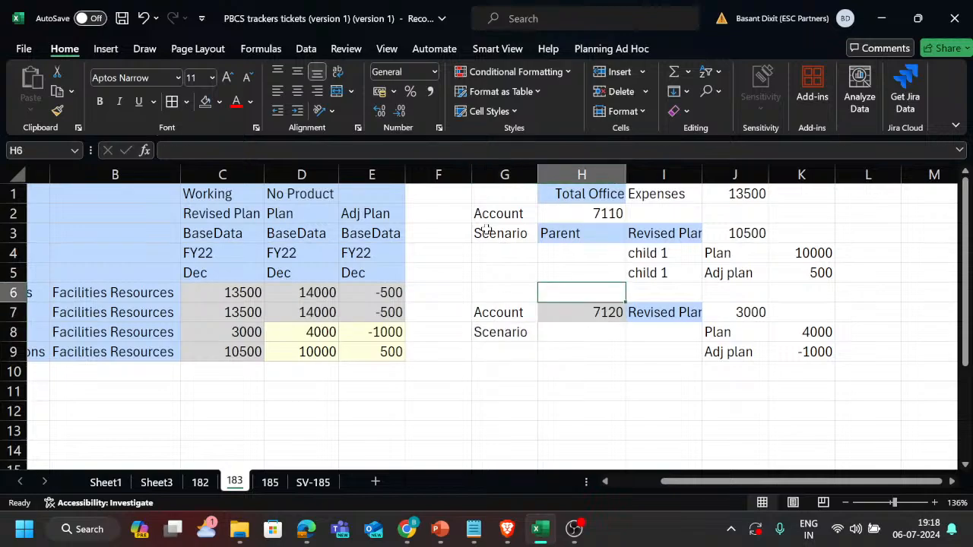
key(Left)
key(Left)
scroll(486, 230, left, 3)
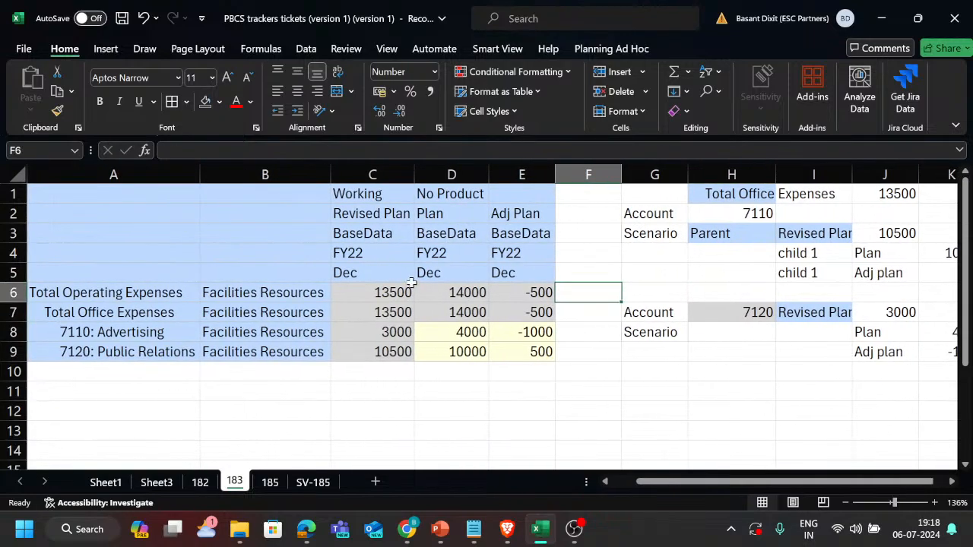
Switch to EPM Planning and review the Data Storage options of the Revised Plan scenario member, leaving without saving.
key(alt+Tab)
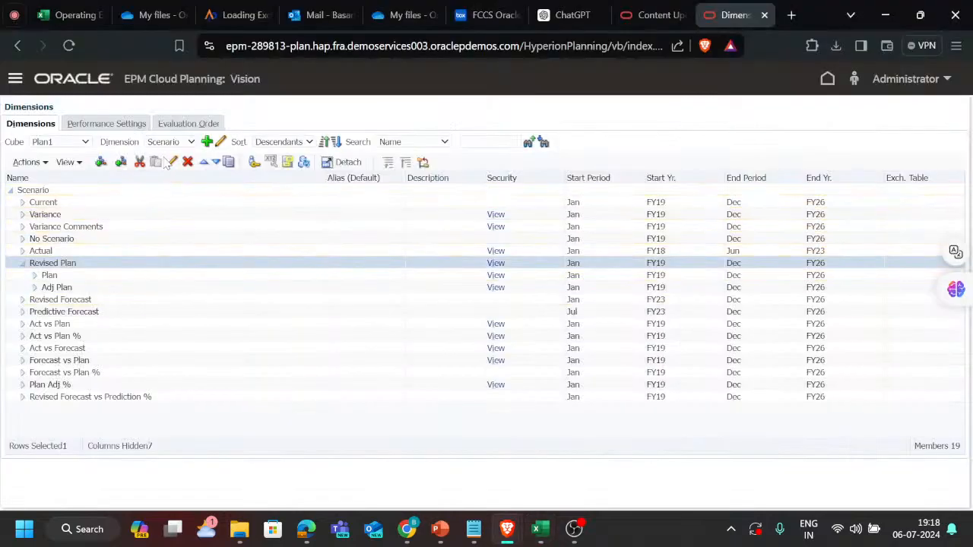
click(172, 161)
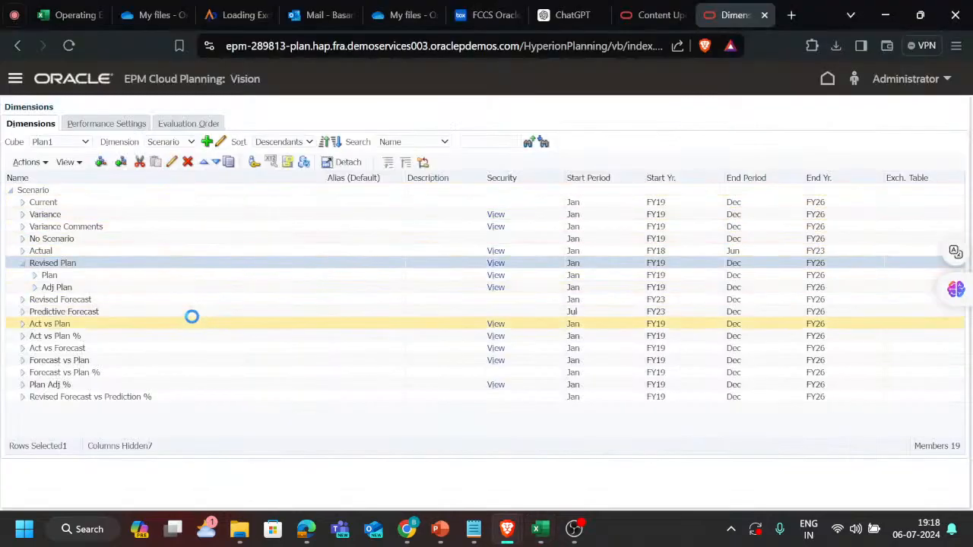
click(218, 372)
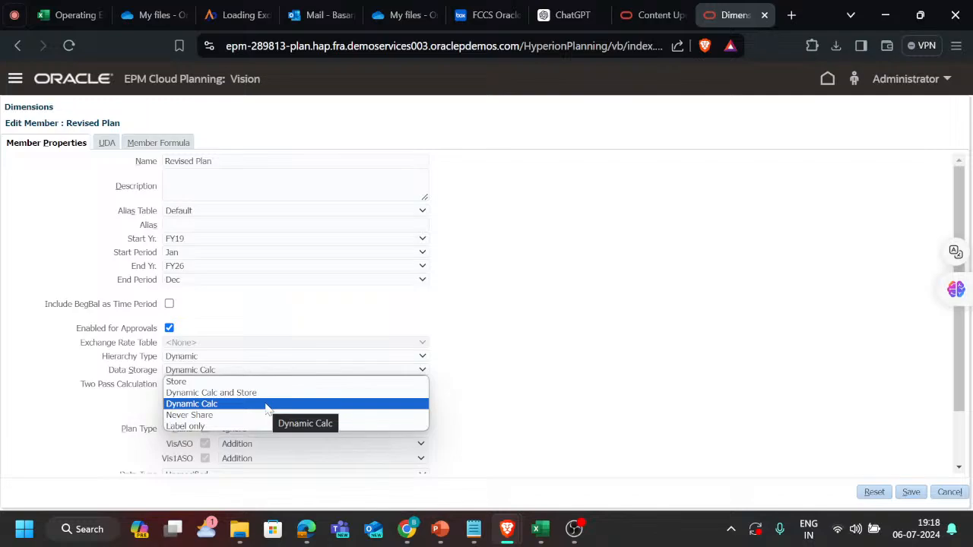
click(564, 351)
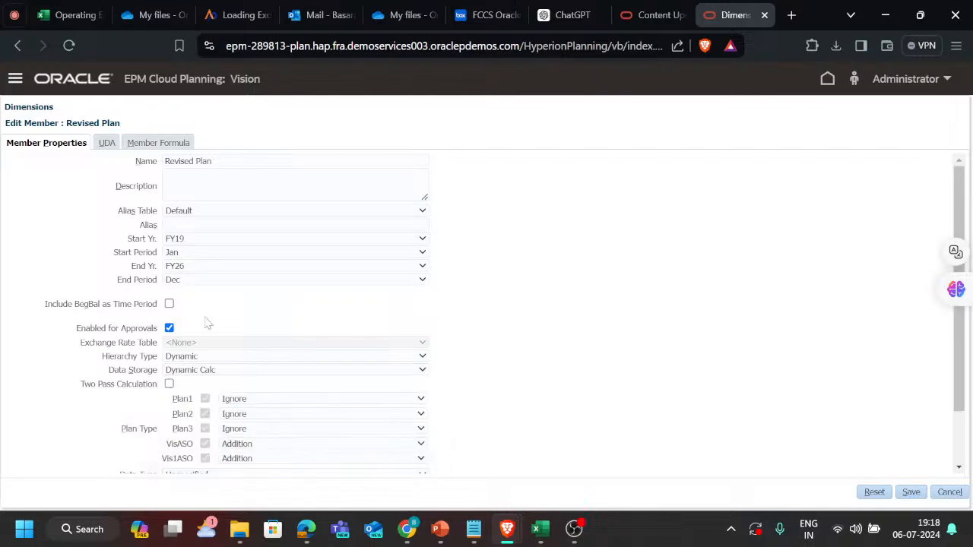
click(14, 15)
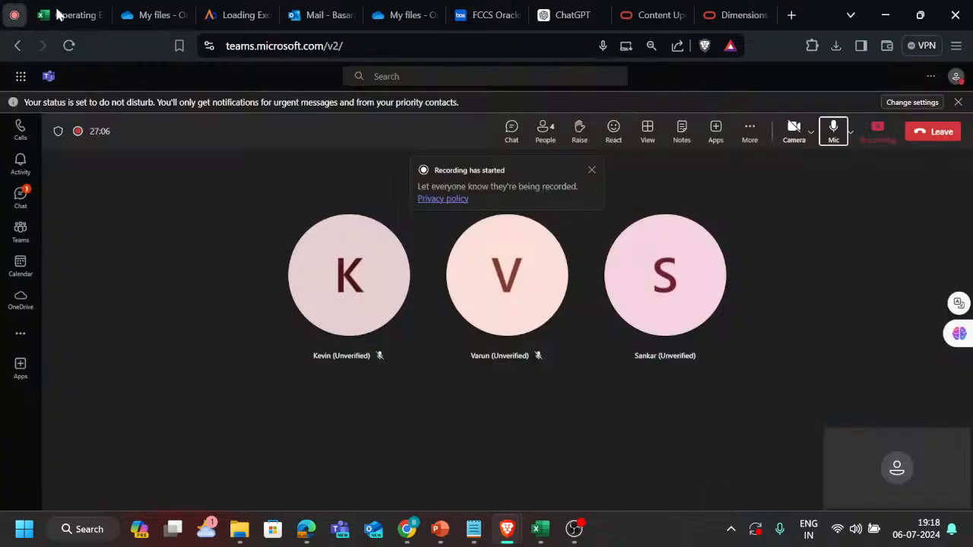
click(732, 15)
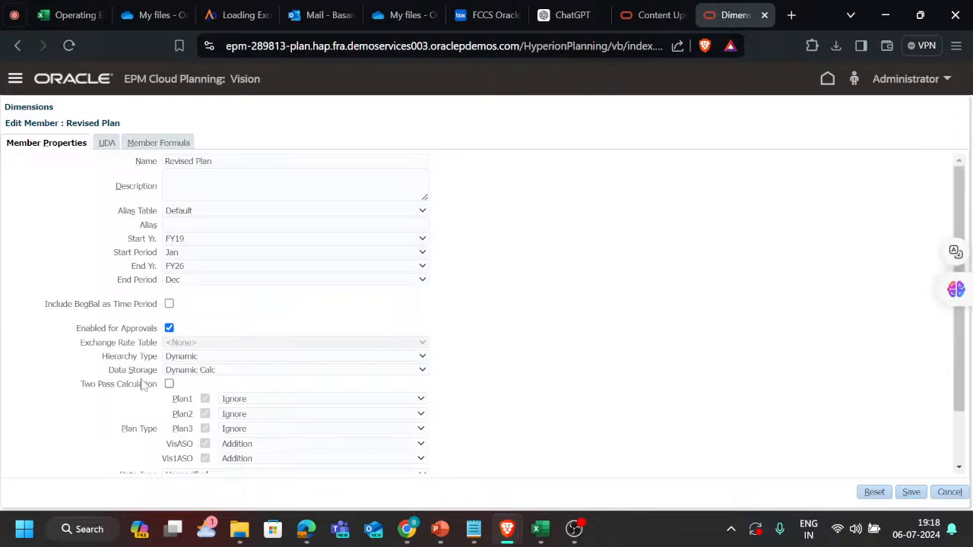
click(949, 492)
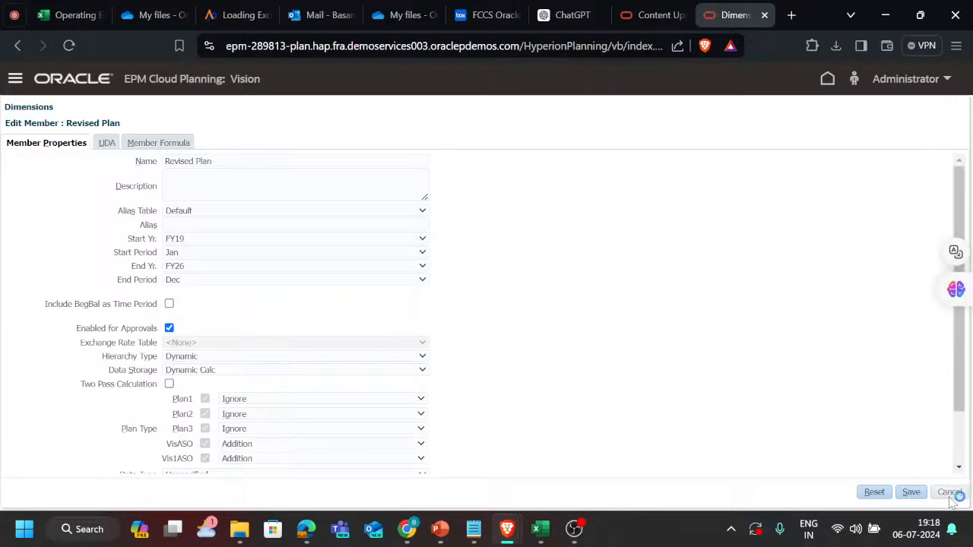
Edit the Adj Plan scenario member, set its Plan1 consolidation operator to Subtraction, and save it.
click(85, 287)
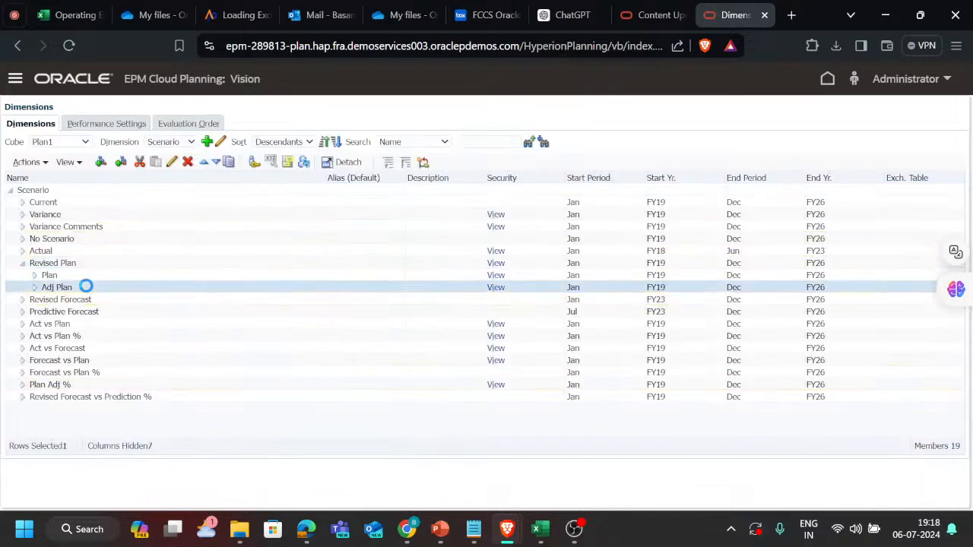
click(220, 143)
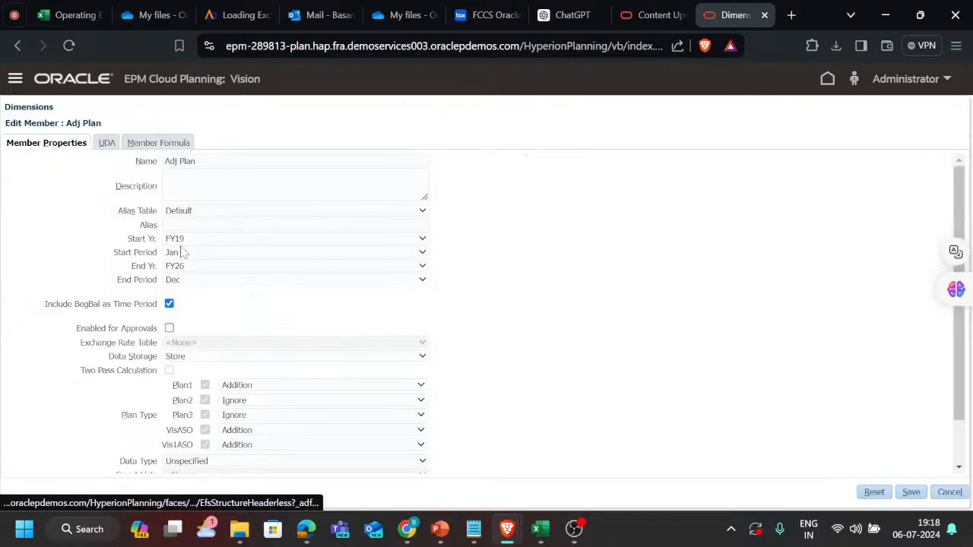
scroll(322, 373, down, 1)
click(296, 374)
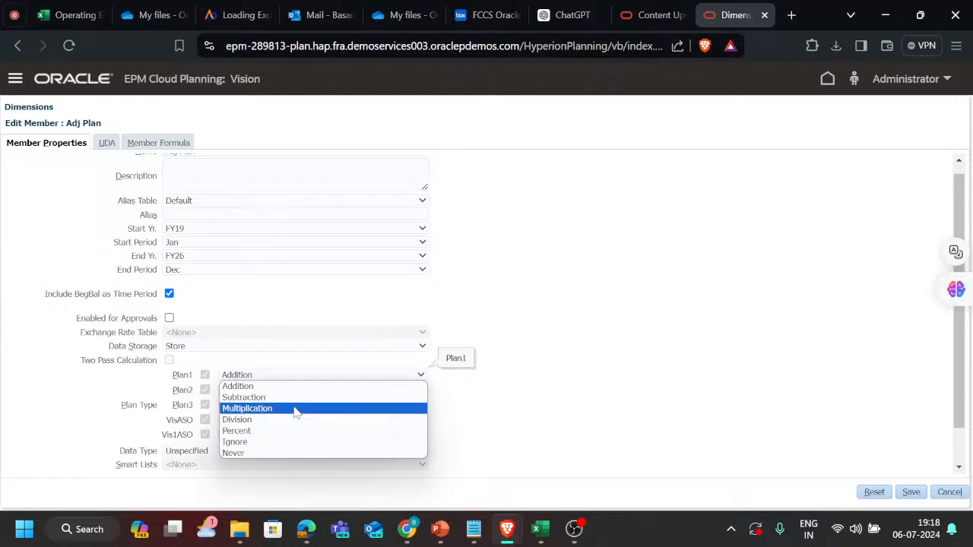
click(302, 400)
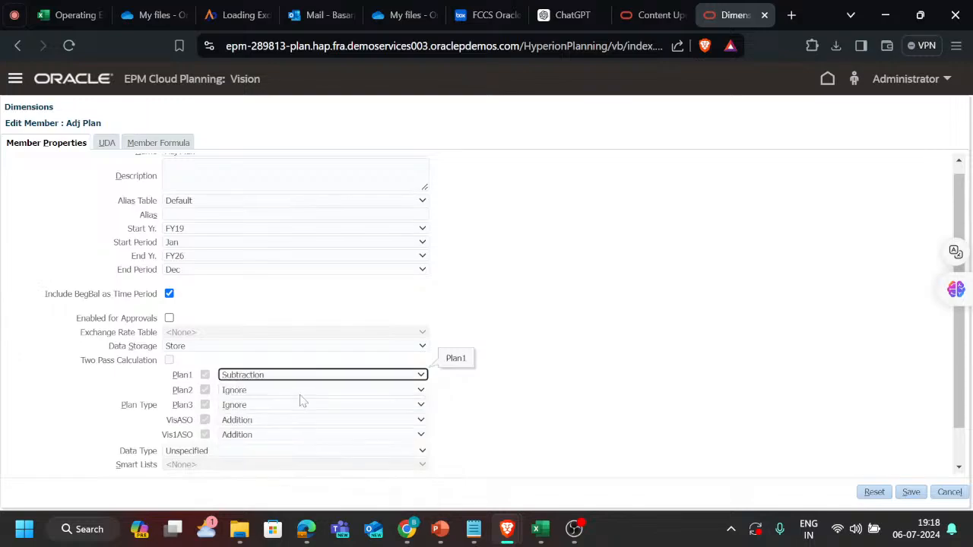
click(917, 493)
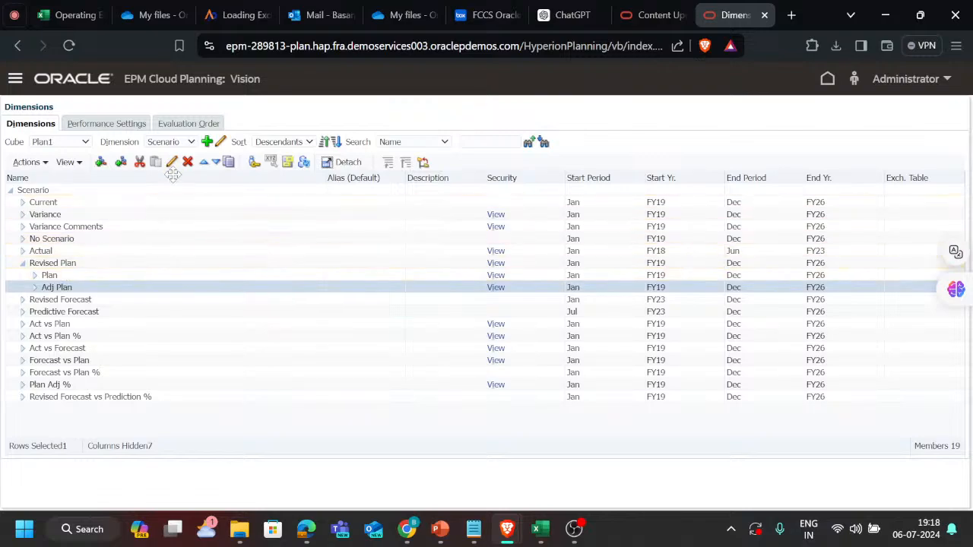
Refresh the database so the cube takes up the Adj Plan member change.
click(304, 162)
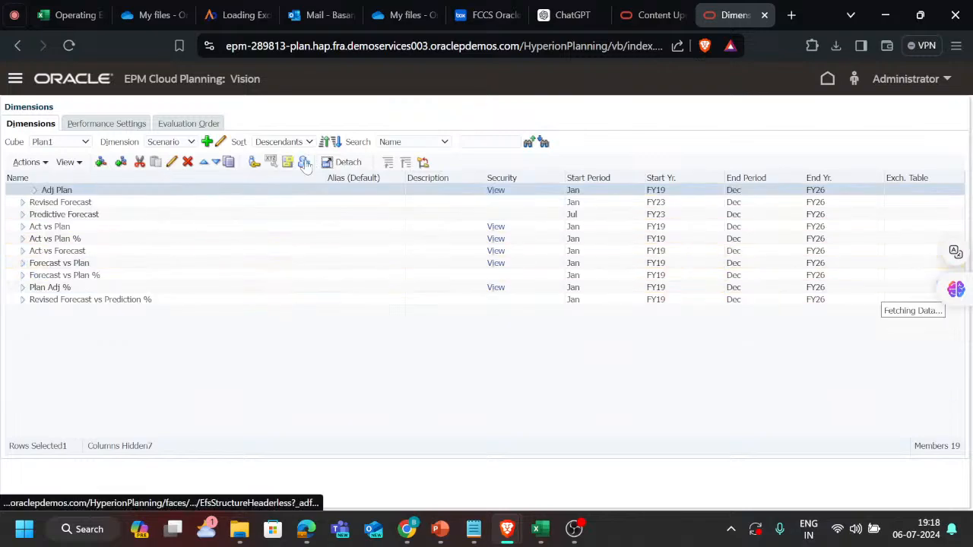
click(470, 247)
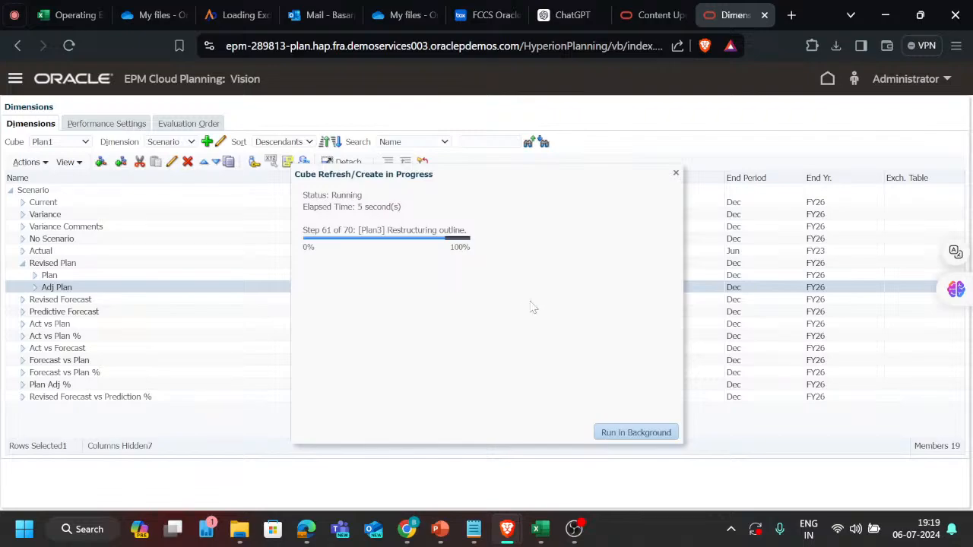
click(659, 435)
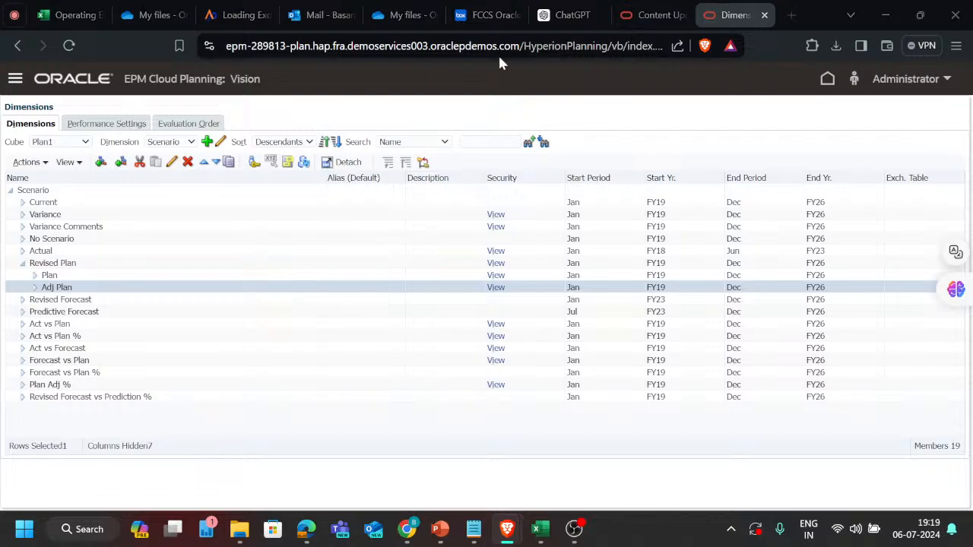
Switch to Excel, enter 1000 as the Adj Plan value for 7110: Advertising, and try to submit the data.
key(alt+Tab)
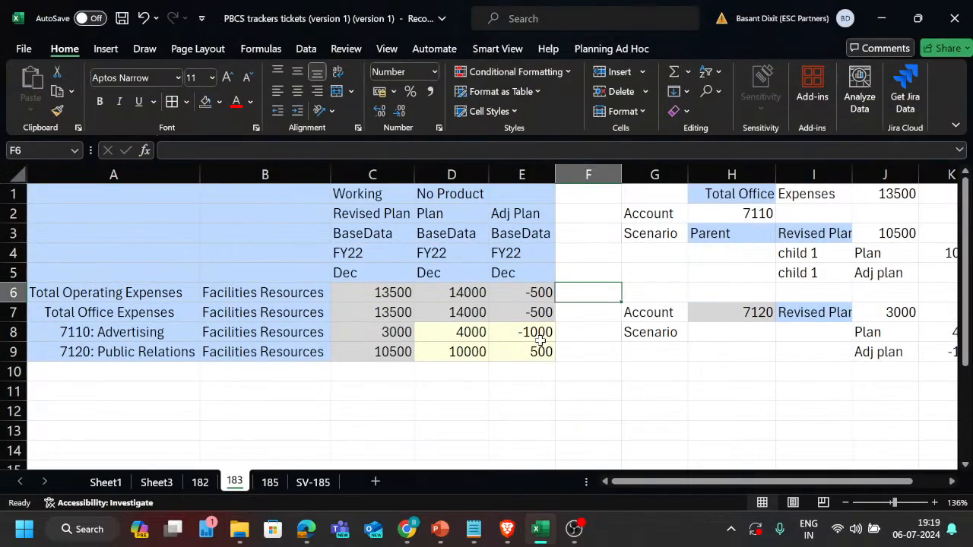
click(545, 332)
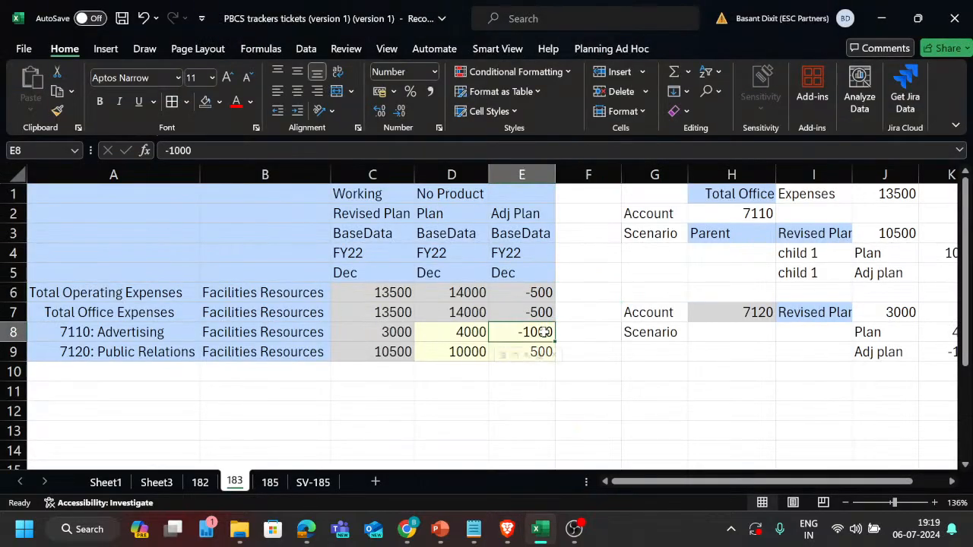
click(536, 215)
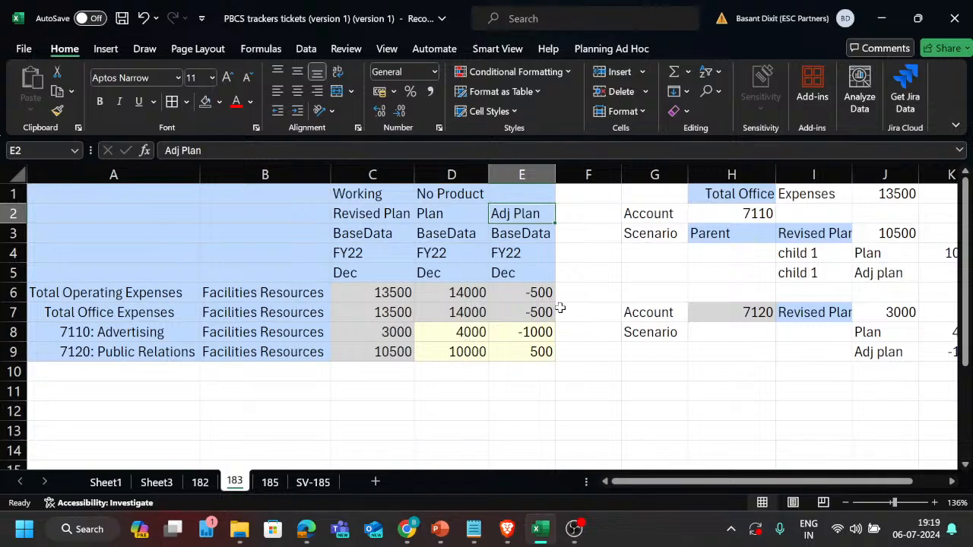
click(526, 335)
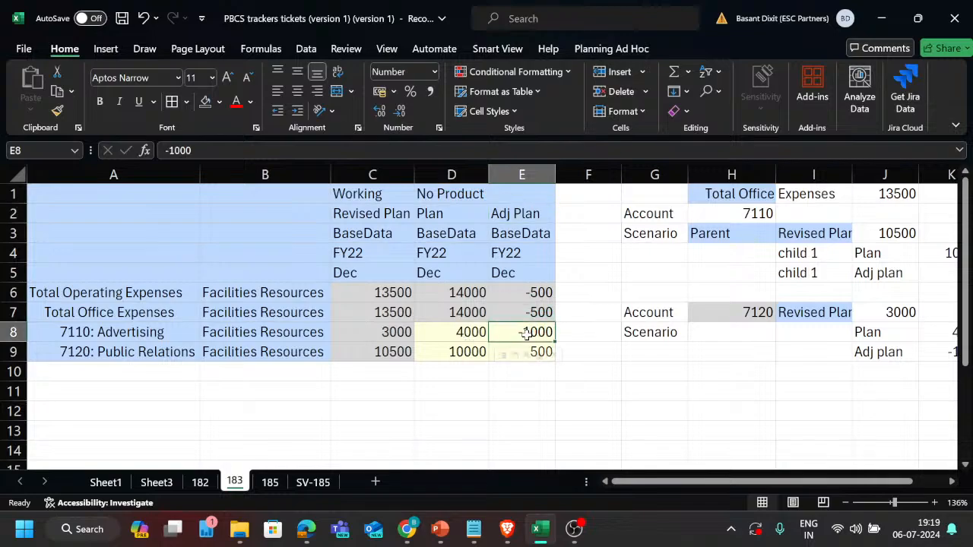
text(1000)
key(Return)
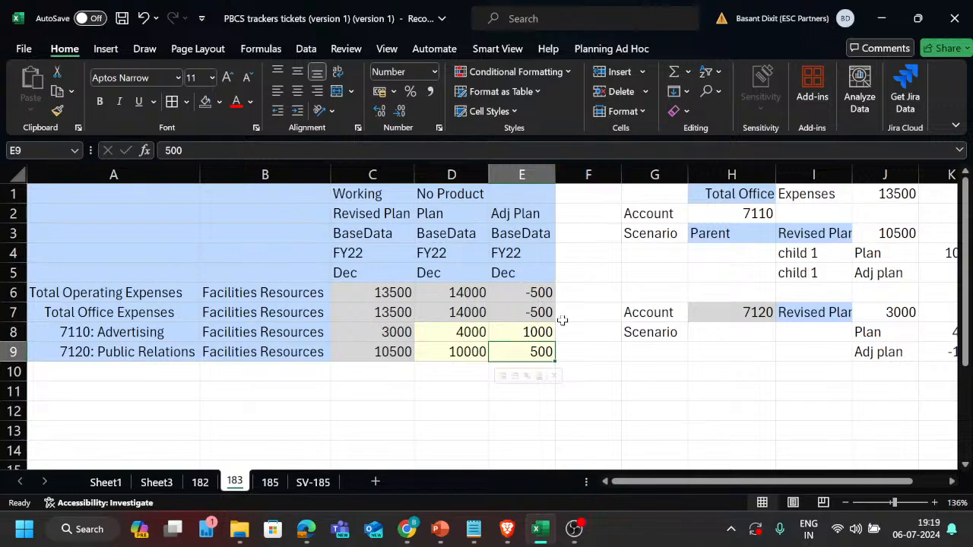
click(605, 48)
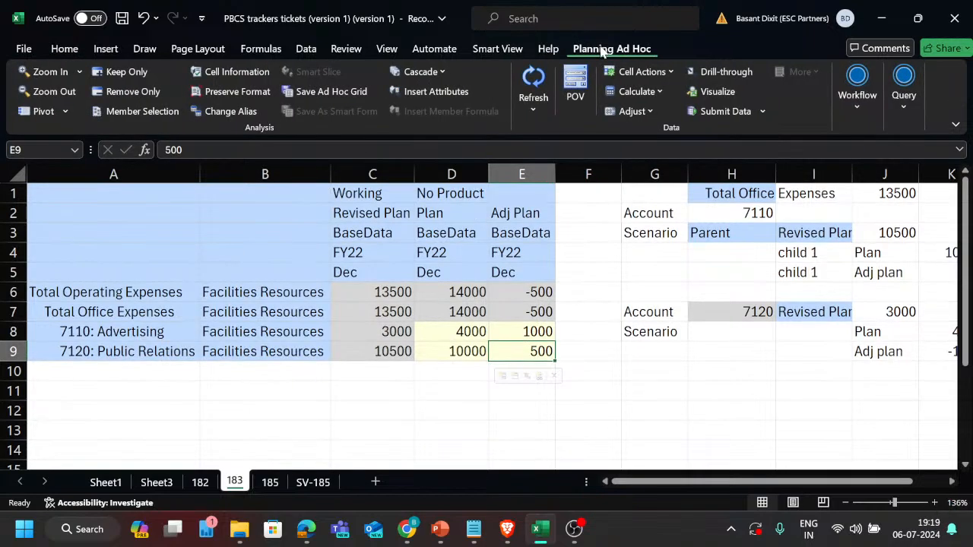
click(727, 112)
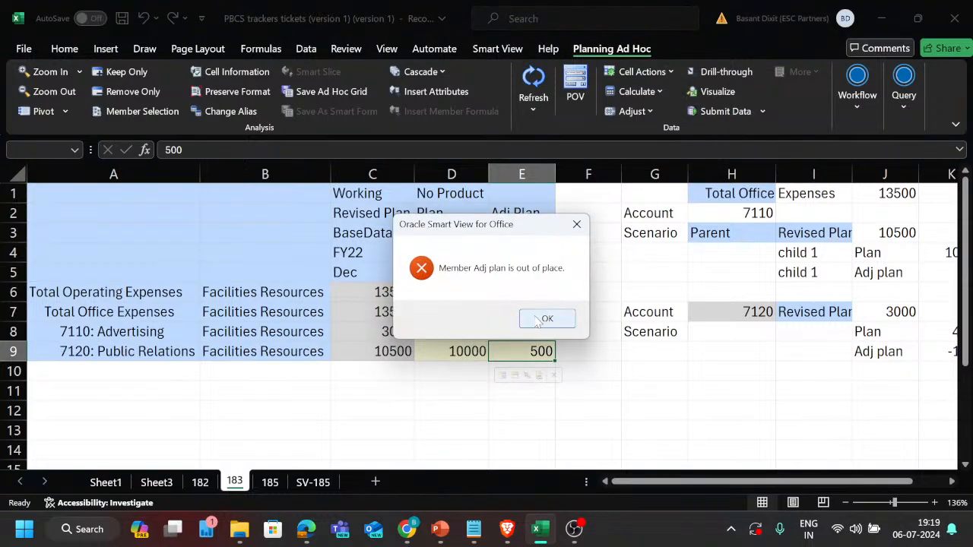
click(544, 319)
Delete the worked example and all other content from column G onward, and refresh the ad hoc grid.
click(526, 218)
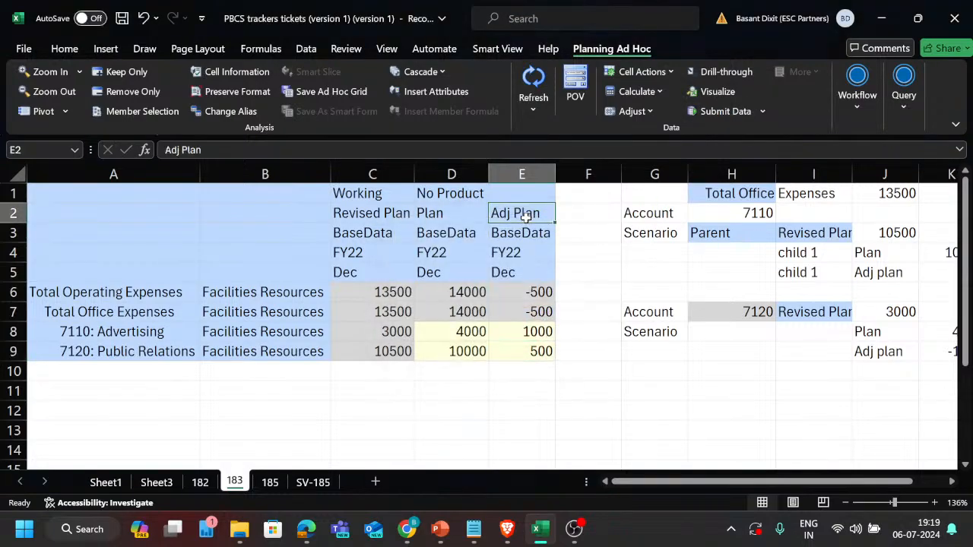
click(646, 195)
key(ctrl+shift+Down)
key(ctrl+shift+Down)
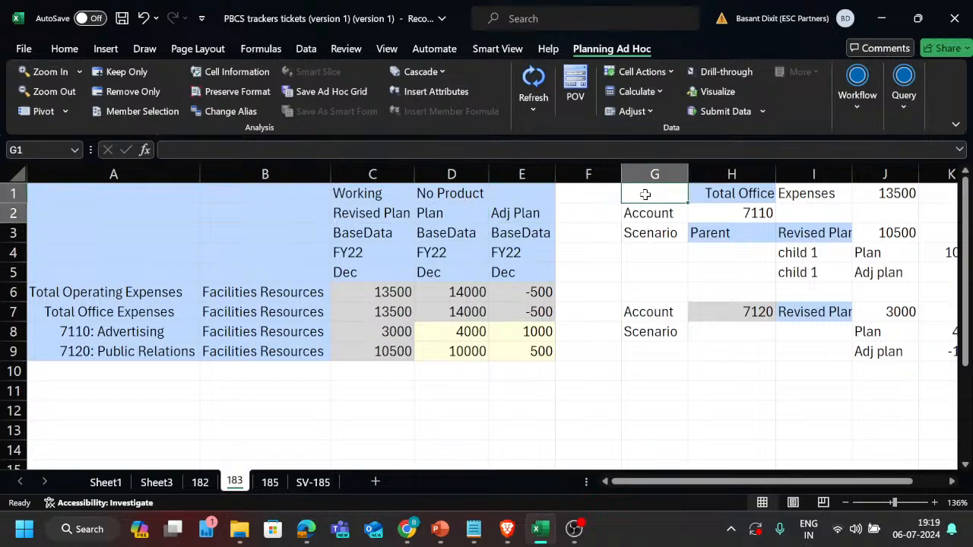
key(ctrl+shift+Right)
key(ctrl+shift+Down)
key(ctrl+shift+Right)
key(ctrl+shift+Down)
key(ctrl+shift+Down)
key(ctrl+shift+Right)
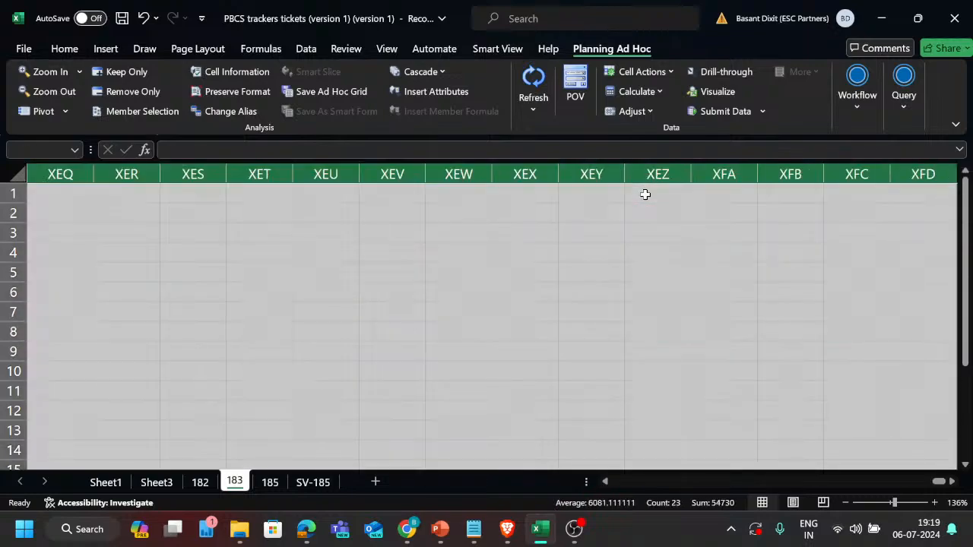
key(ctrl+BackSpace)
key(Delete)
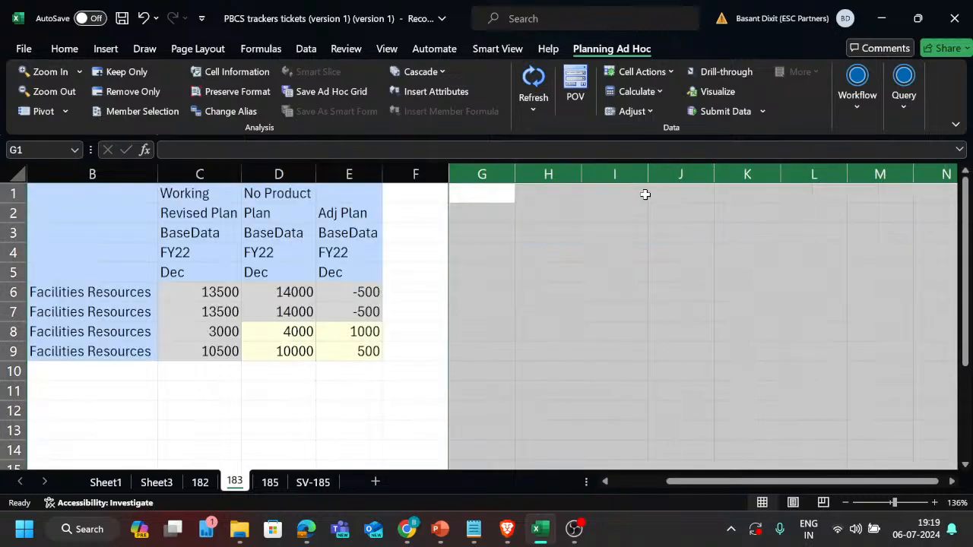
click(440, 264)
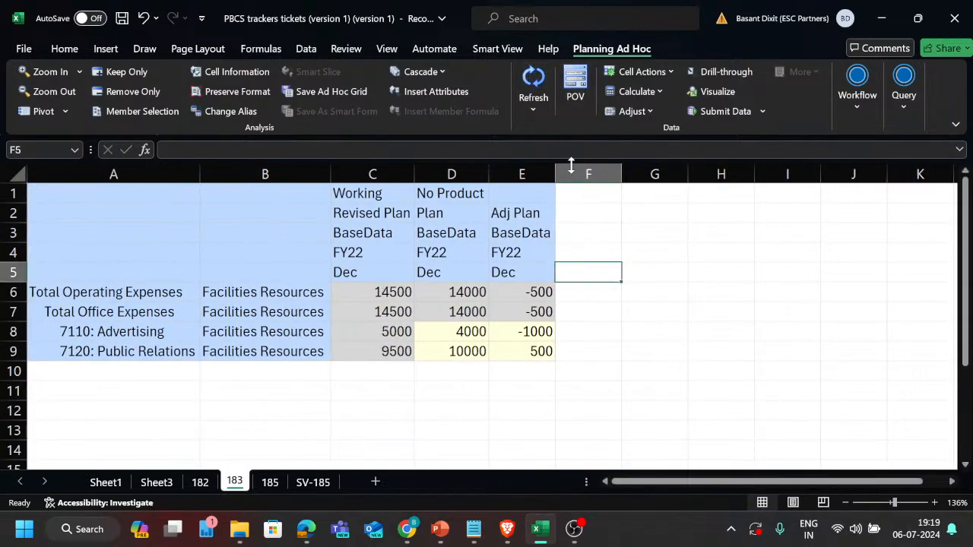
Set the Adj Plan value for 7110: Advertising to 1000, submit the data, and check its Revised Plan value.
click(506, 332)
text(100)
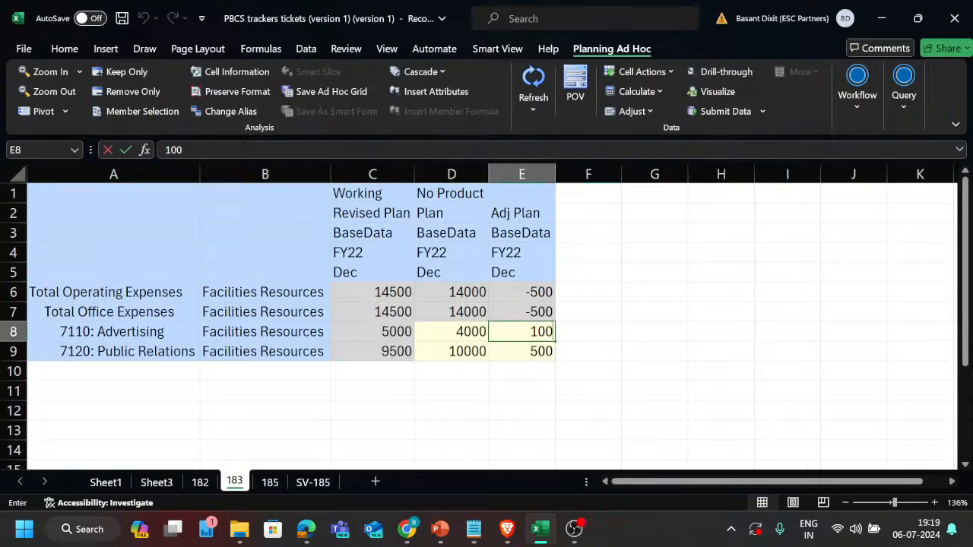
text(0)
key(Return)
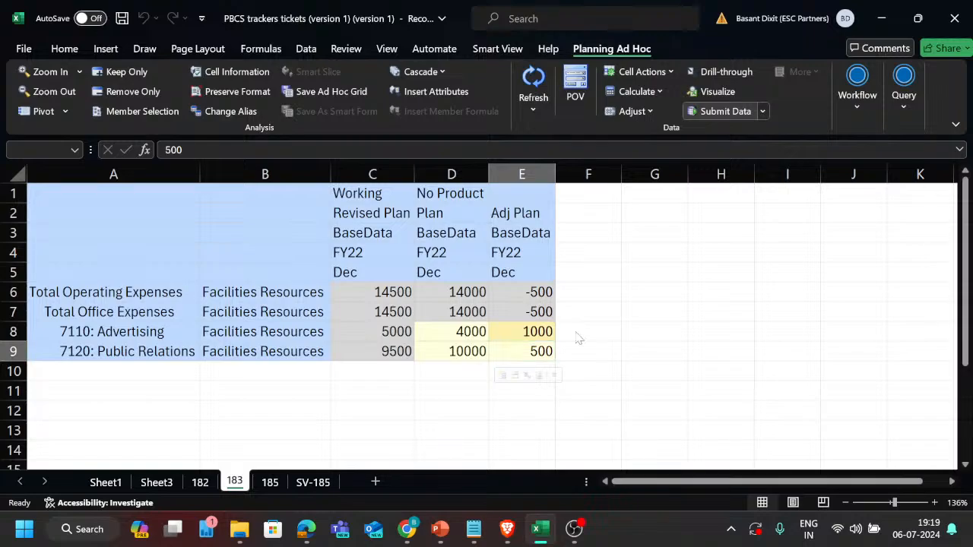
click(403, 333)
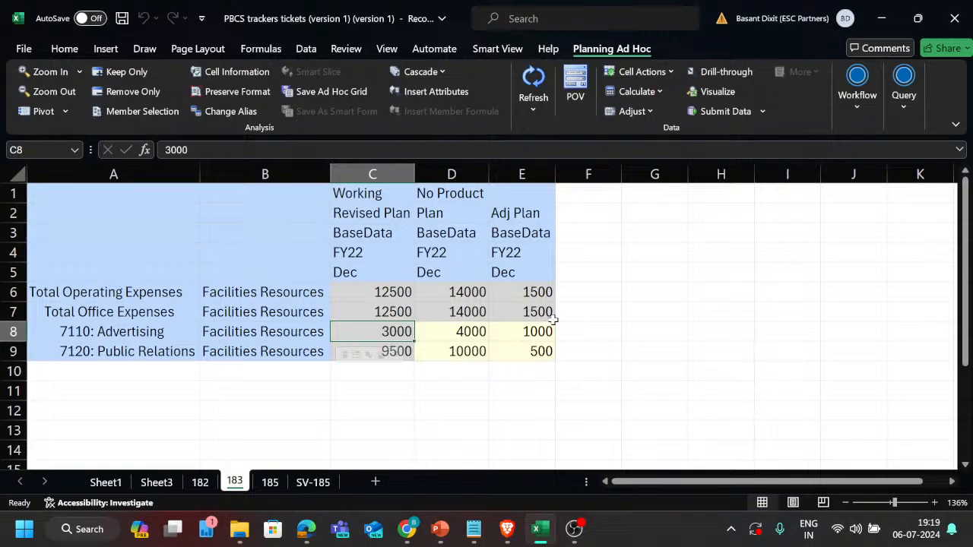
Enter Sub in cell F2 beside the Adj Plan column, and clear that entry again.
click(571, 212)
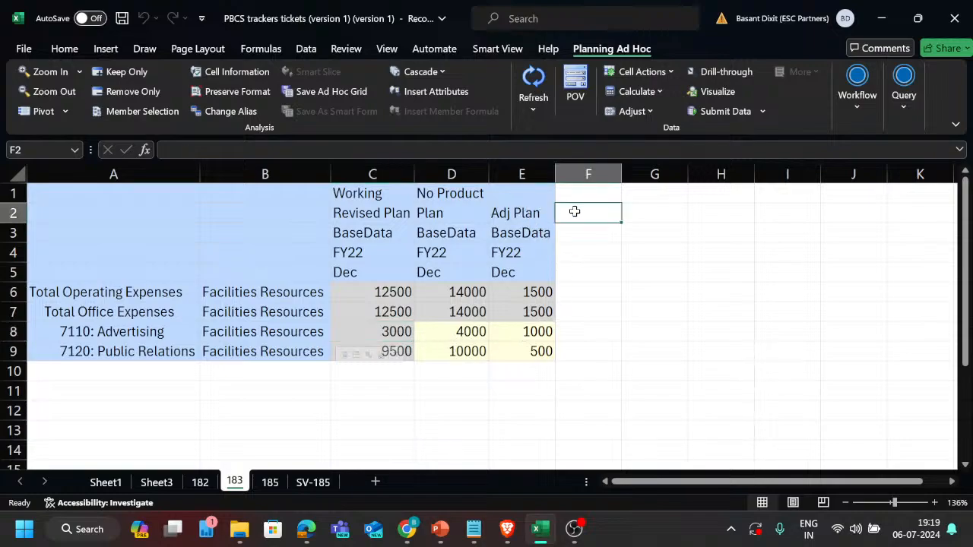
text(Sub)
key(Return)
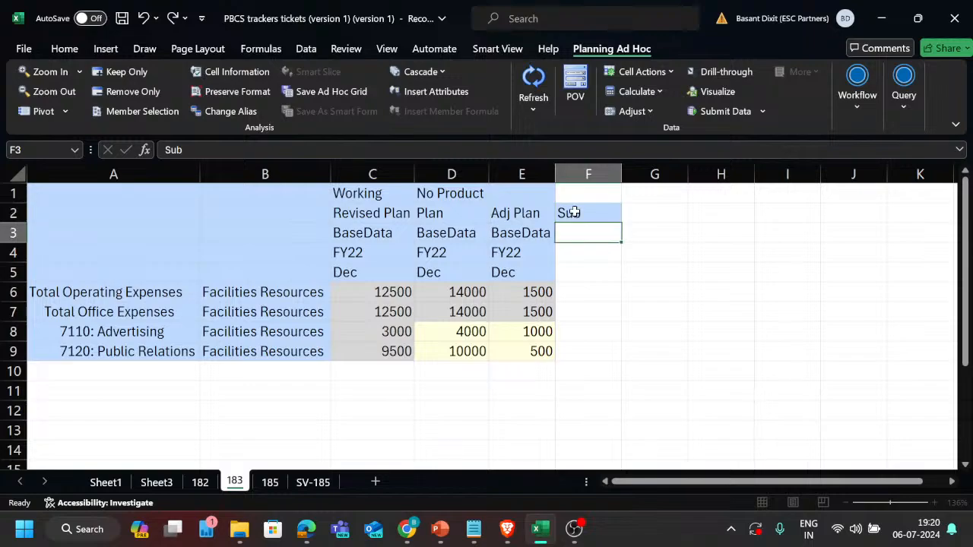
key(Left)
key(Up)
key(Right)
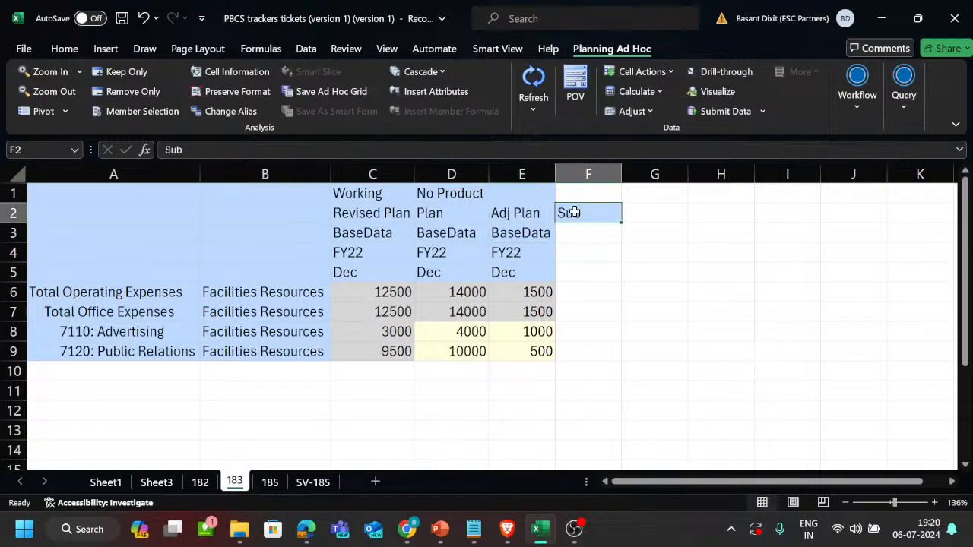
key(Left)
key(Down)
key(Down)
key(Up)
key(Right)
key(Up)
key(ctrl+space)
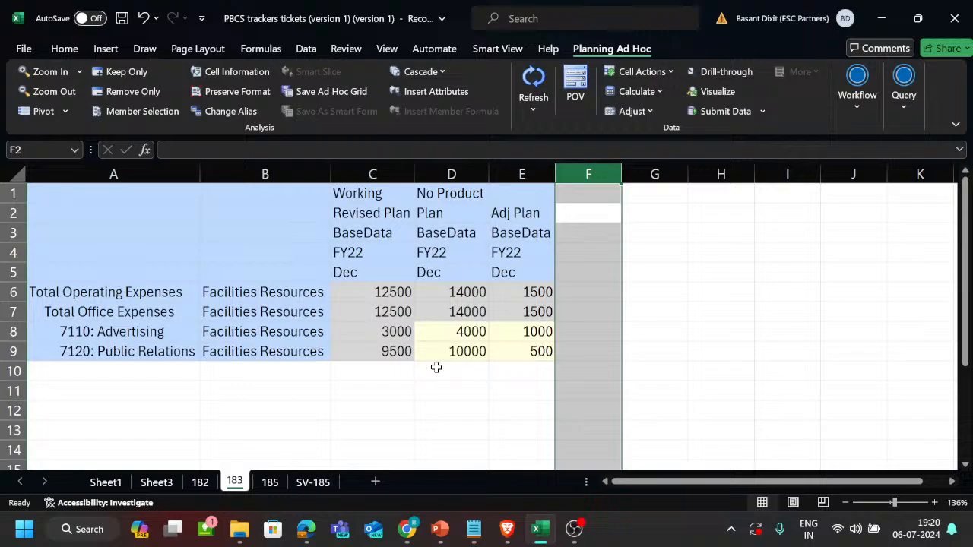
click(474, 333)
Switch to EPM Planning in the browser, set the Adj Plan member's Plan1 operator to Addition, and save the member.
key(alt+Tab)
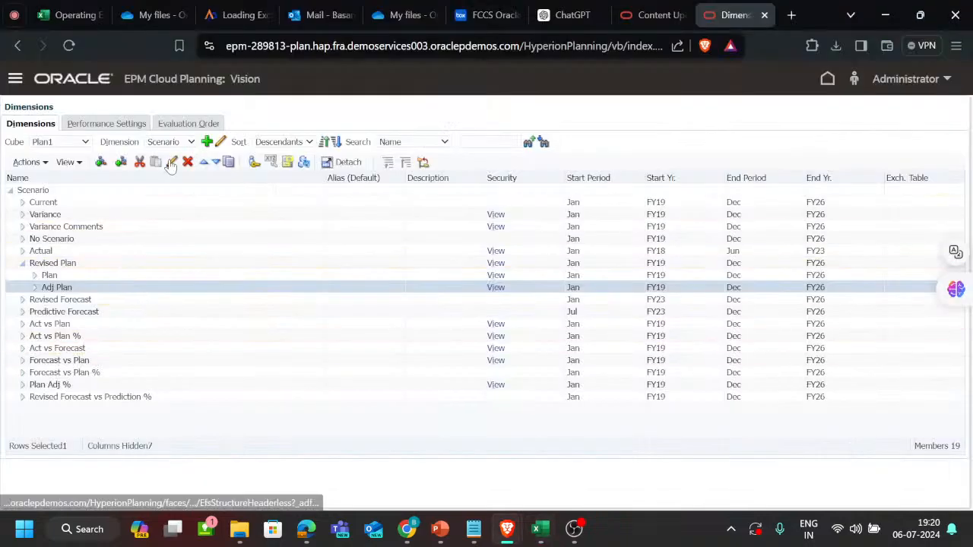
click(172, 162)
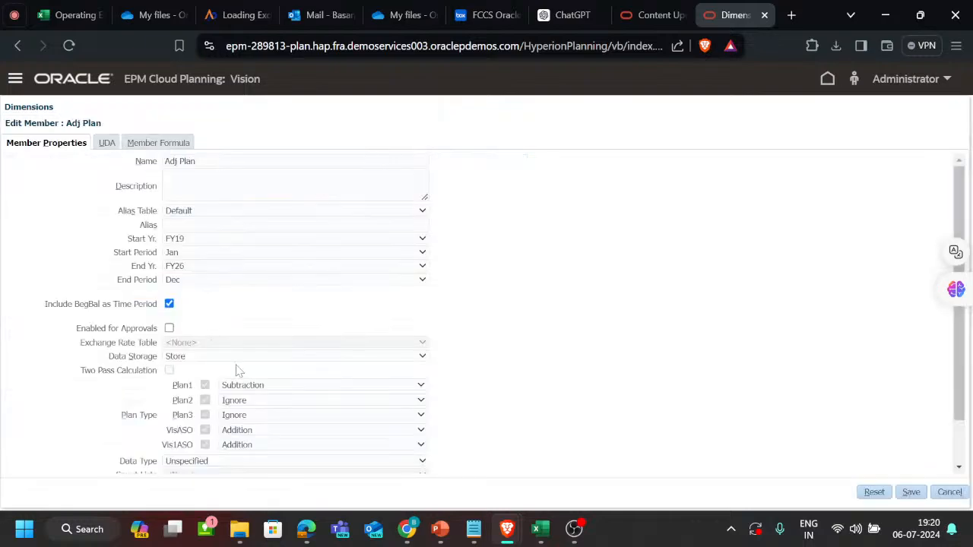
click(248, 390)
click(250, 393)
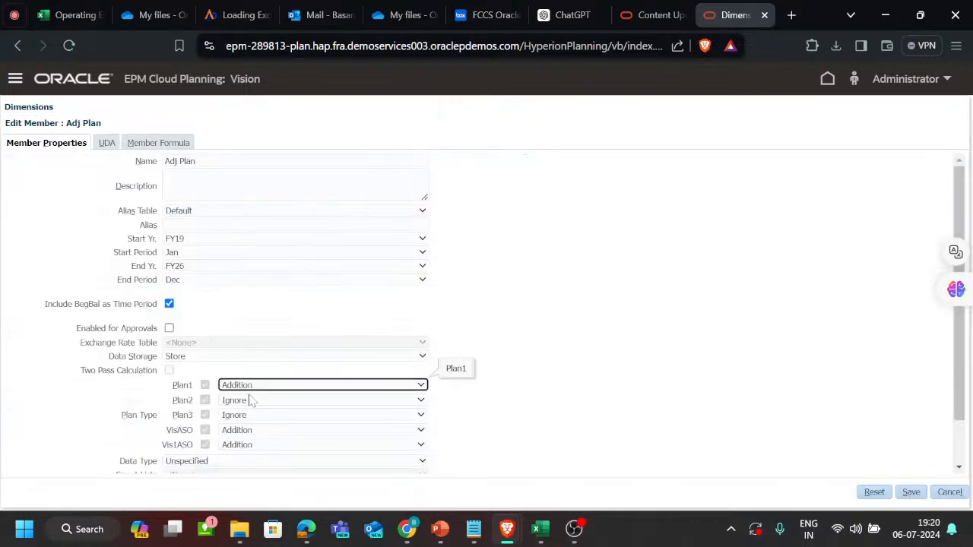
click(920, 495)
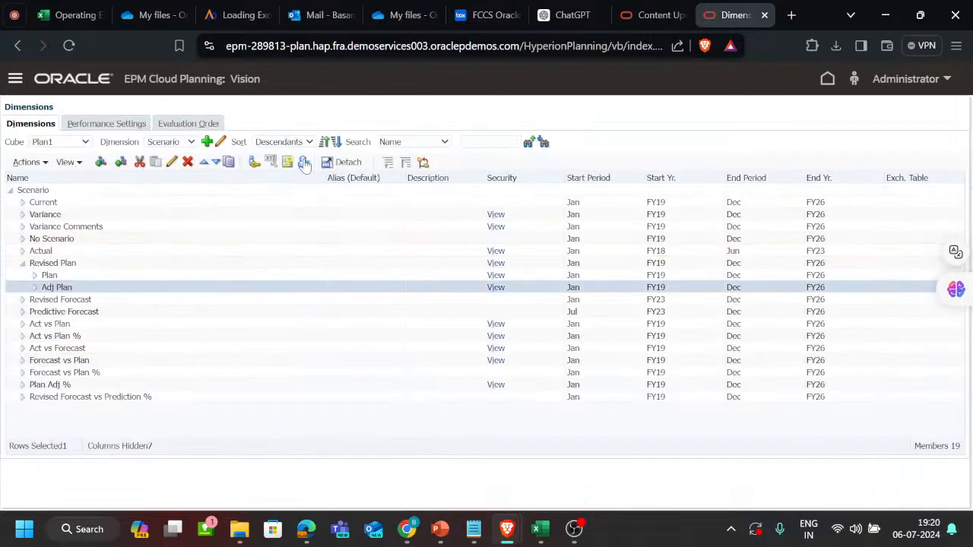
Refresh the database with the Adj Plan operator change and leave the cube refresh running in the background.
click(303, 161)
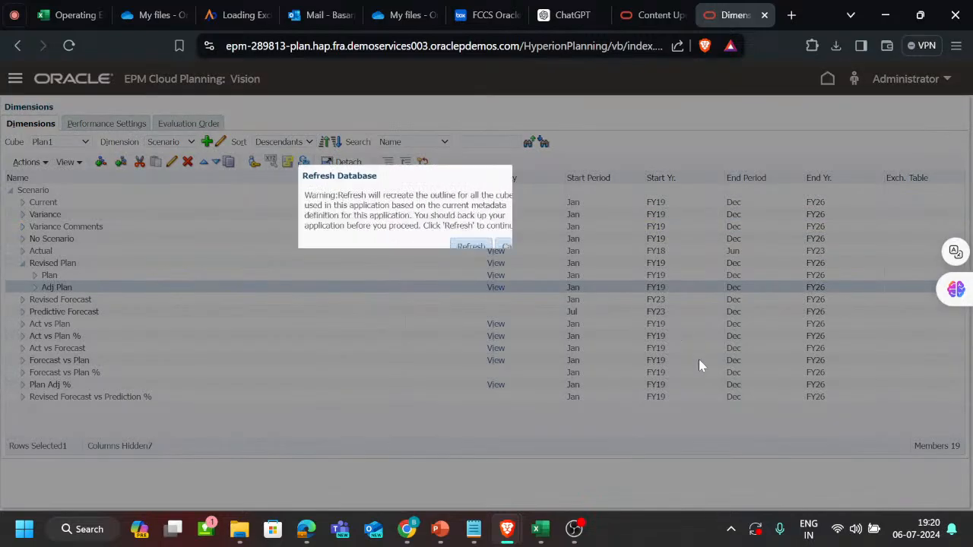
click(471, 248)
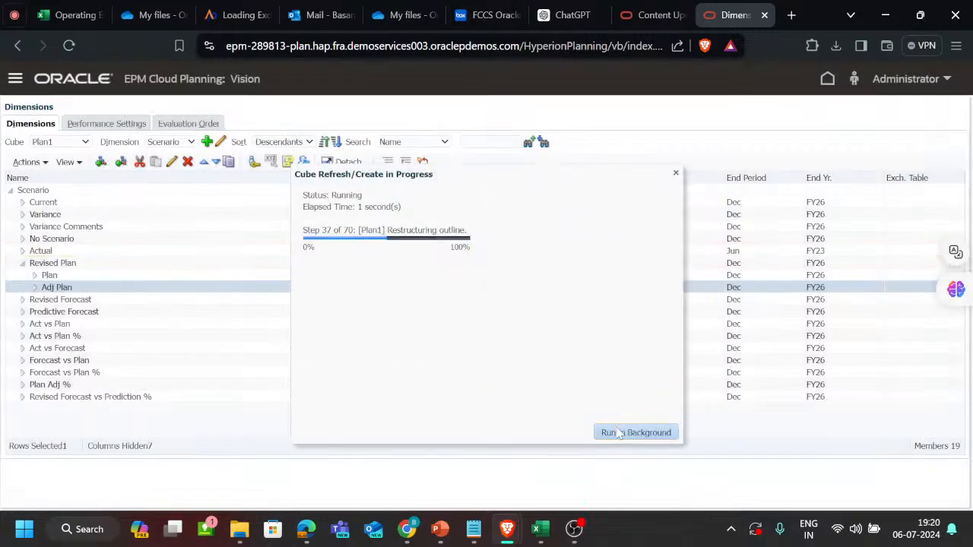
click(627, 434)
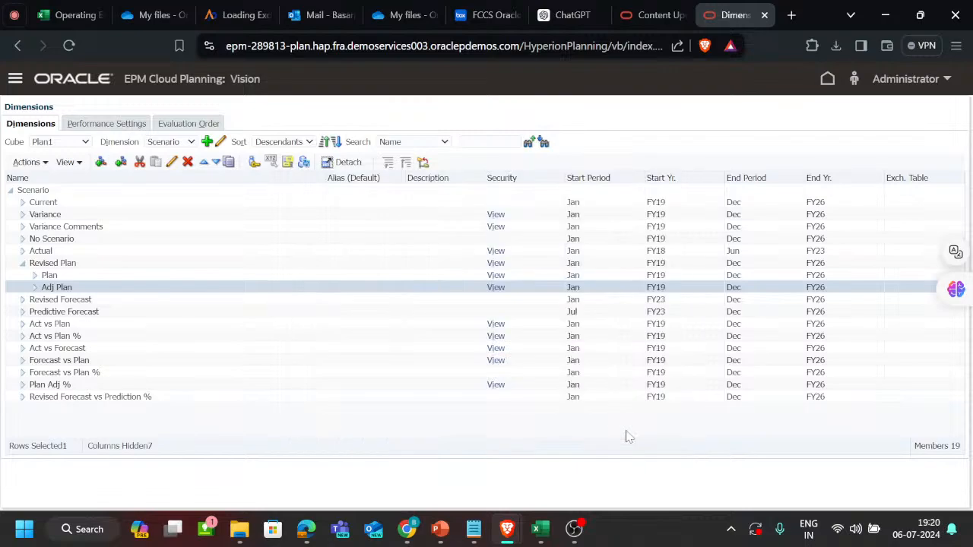
Switch to Excel, refresh the ad hoc grid on sheet 183, and check the Revised Plan value for 7110: Advertising.
key(alt+Tab)
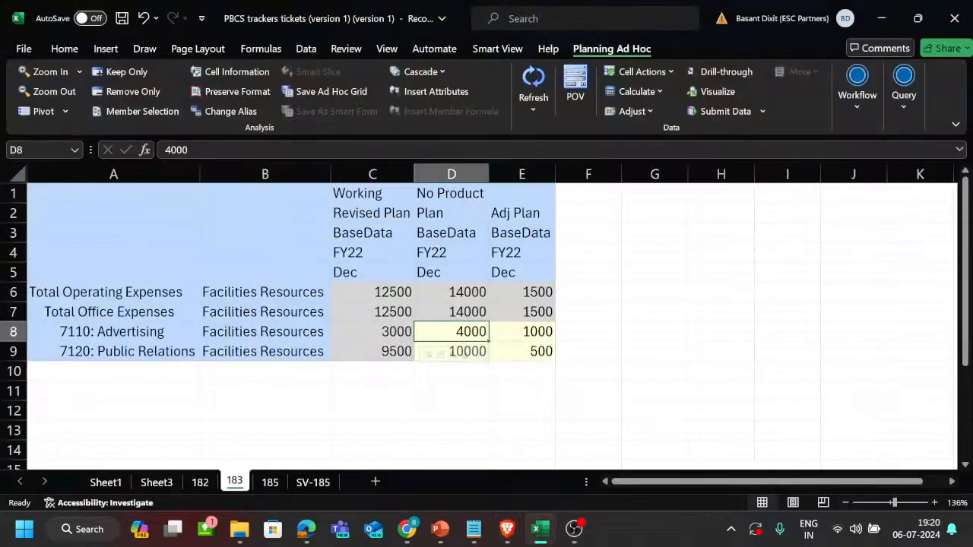
key(alt+Tab)
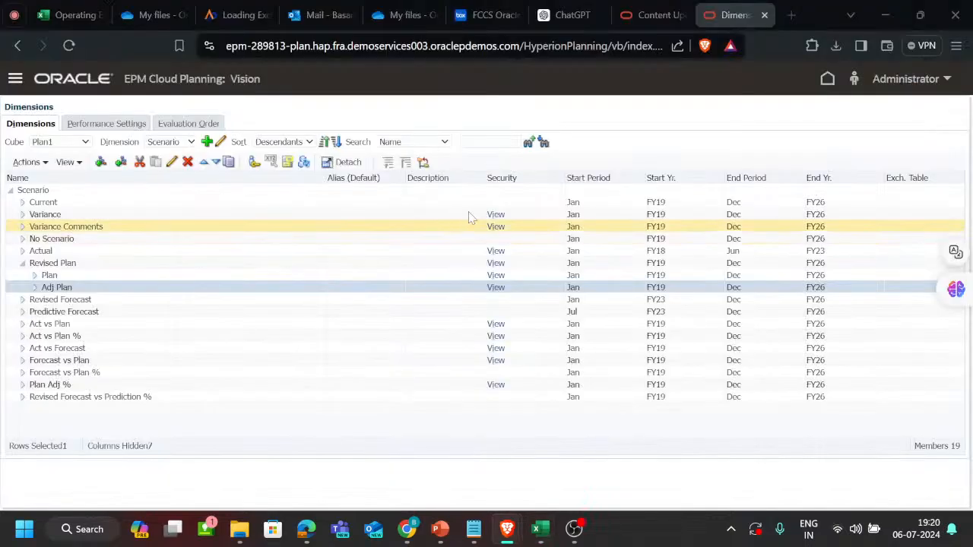
key(alt+Tab)
click(541, 81)
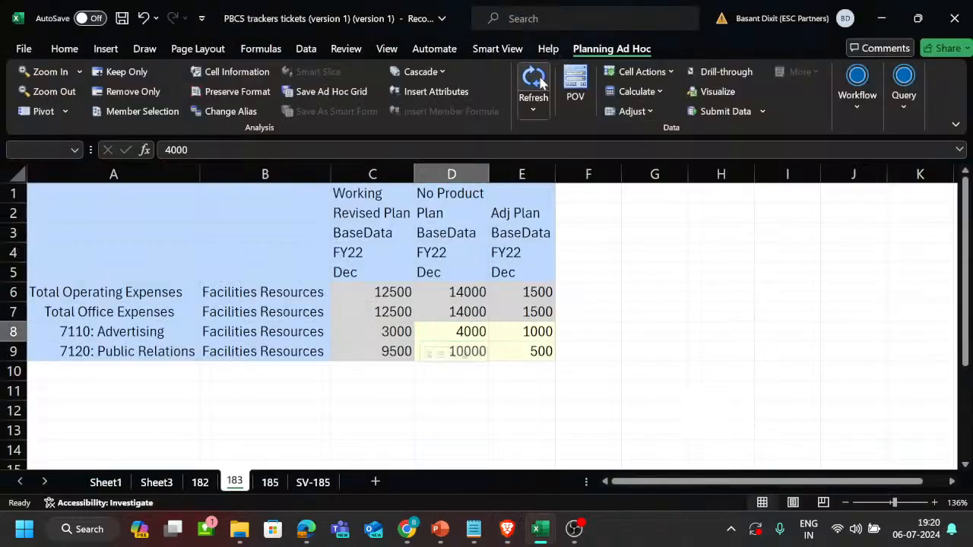
click(387, 323)
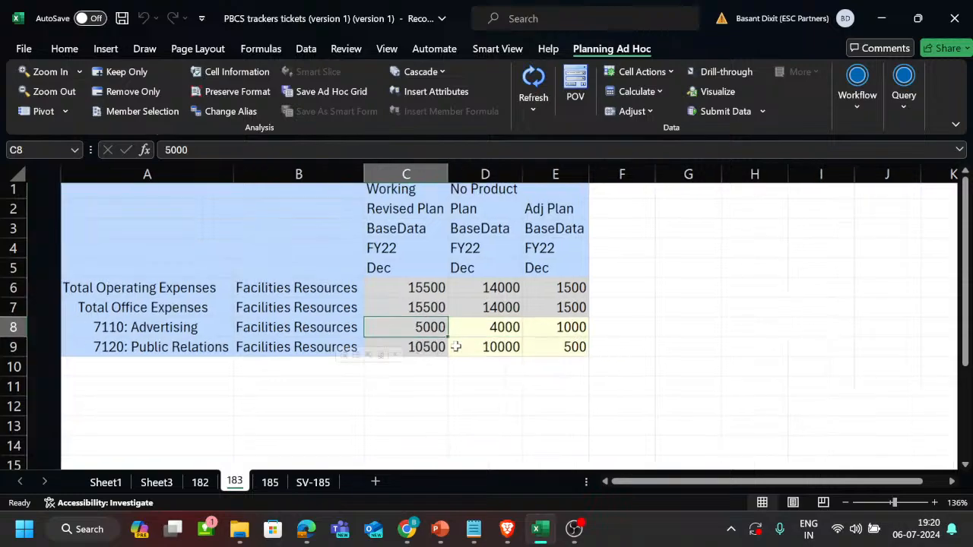
On Sheet1, fill the T183 task cell for the Operating Expense Adjustment rule with light green.
click(106, 483)
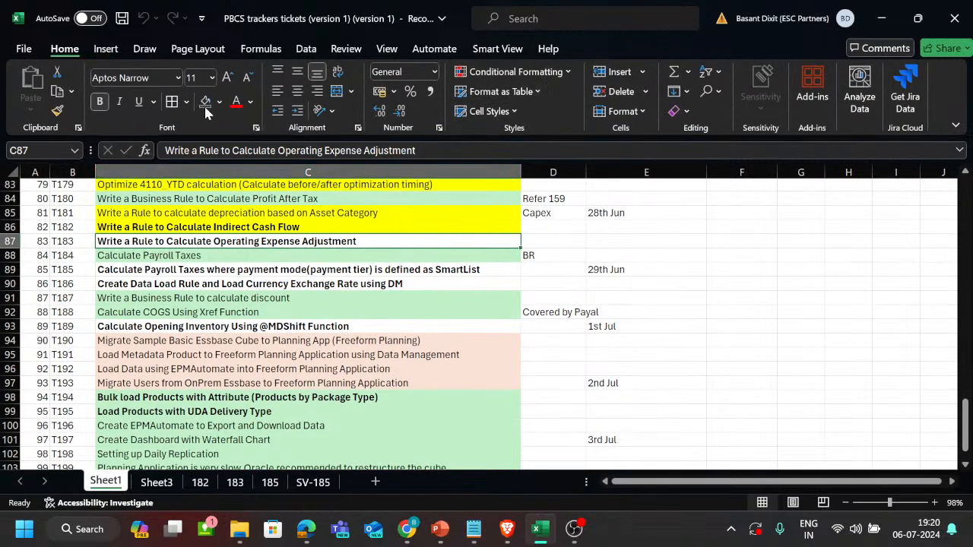
click(219, 102)
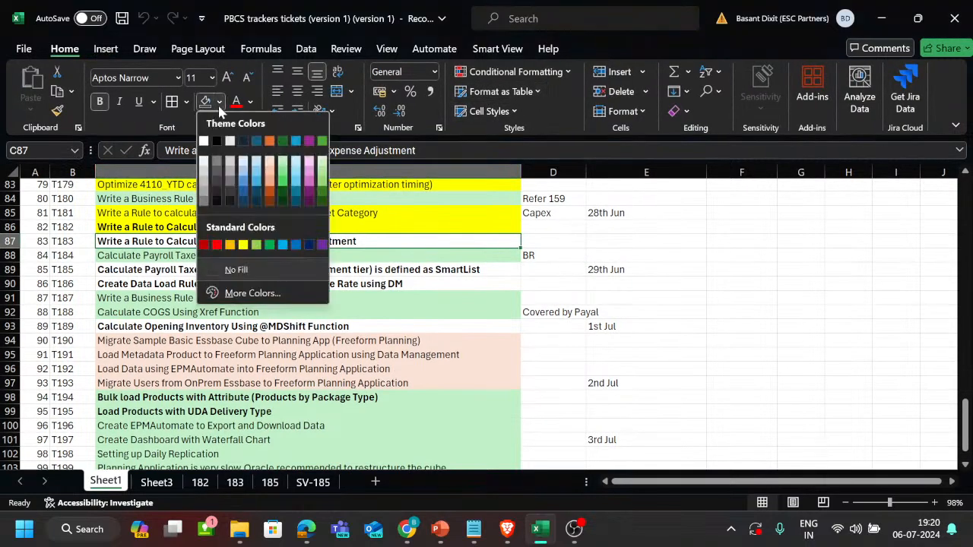
click(281, 162)
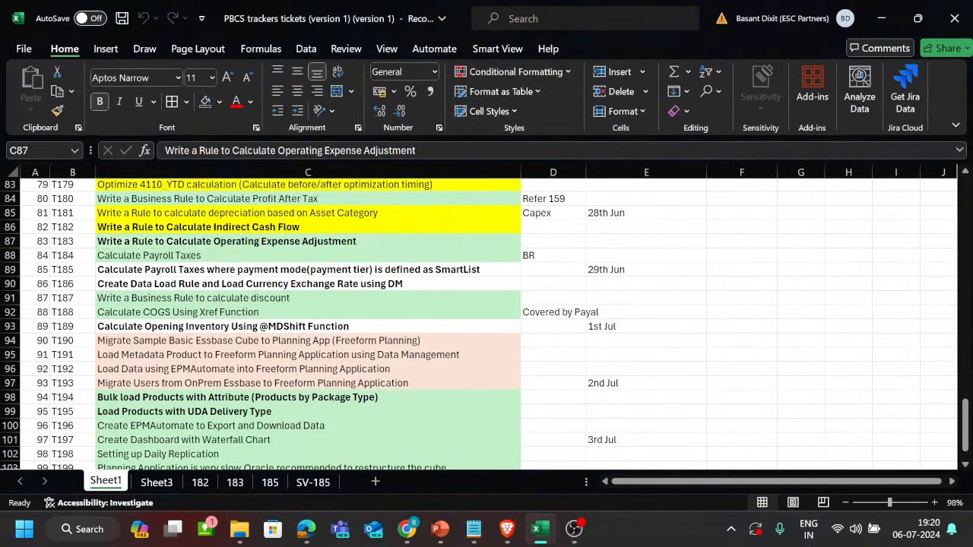
Look through the Sheet1 ticket list for tasks related to T185, the payroll tax ticket with a SmartList payment mode.
click(299, 270)
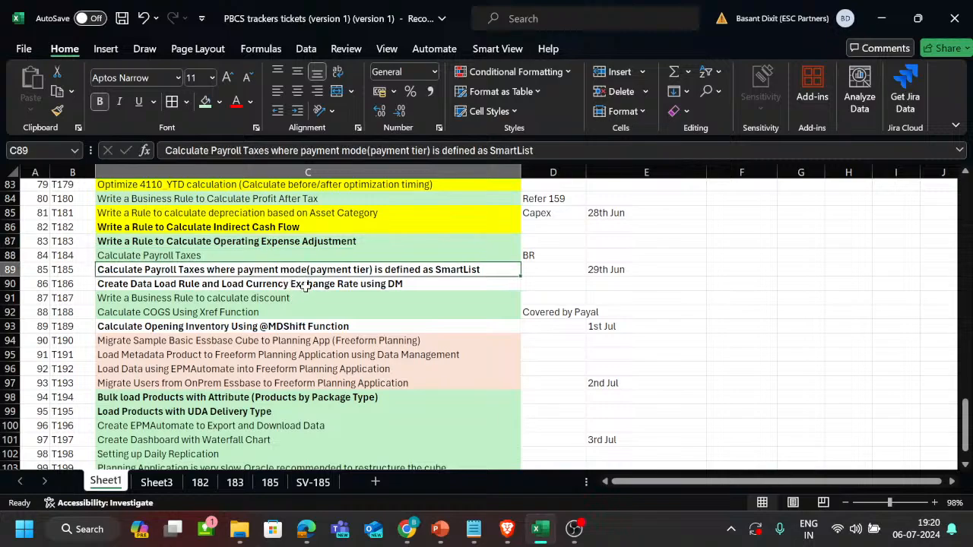
click(304, 286)
click(325, 272)
scroll(487, 208, up, 4)
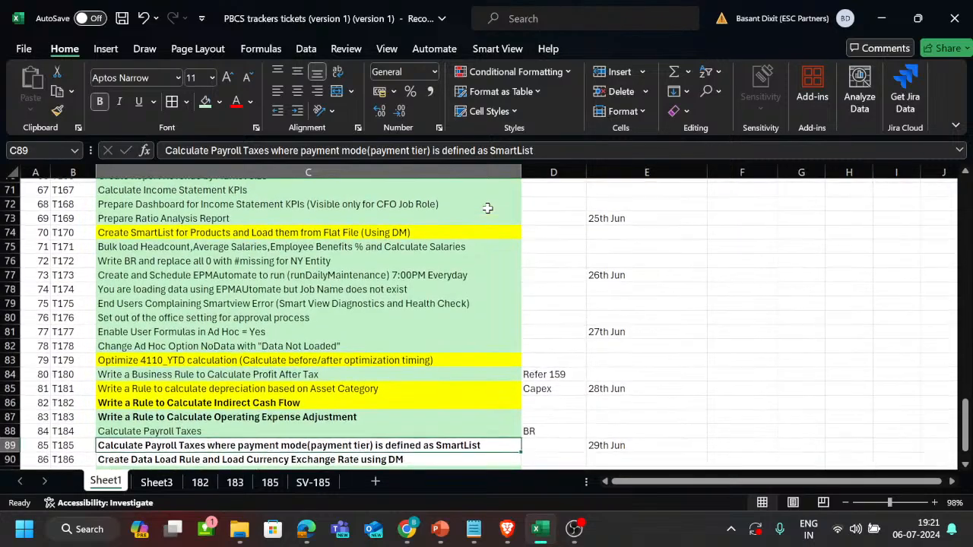
scroll(488, 207, up, 5)
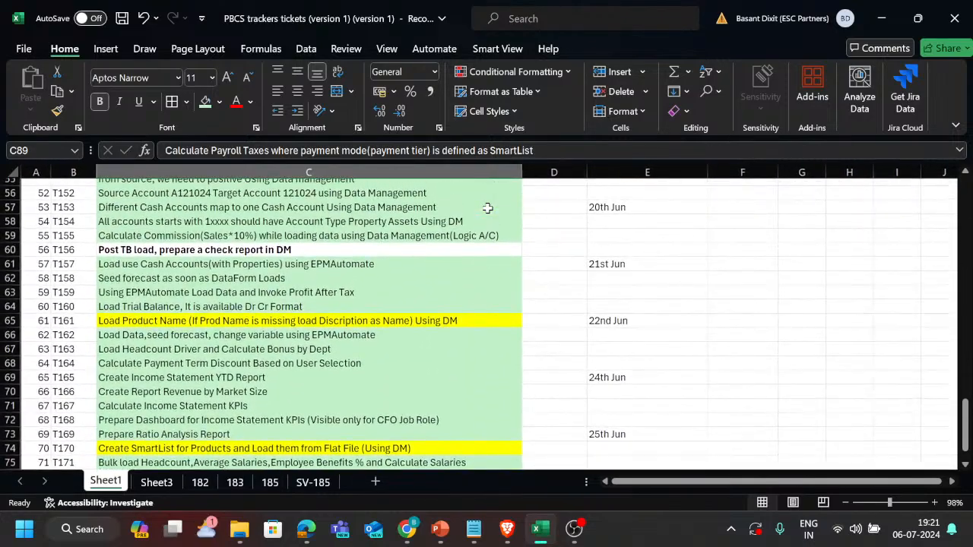
scroll(488, 208, down, 3)
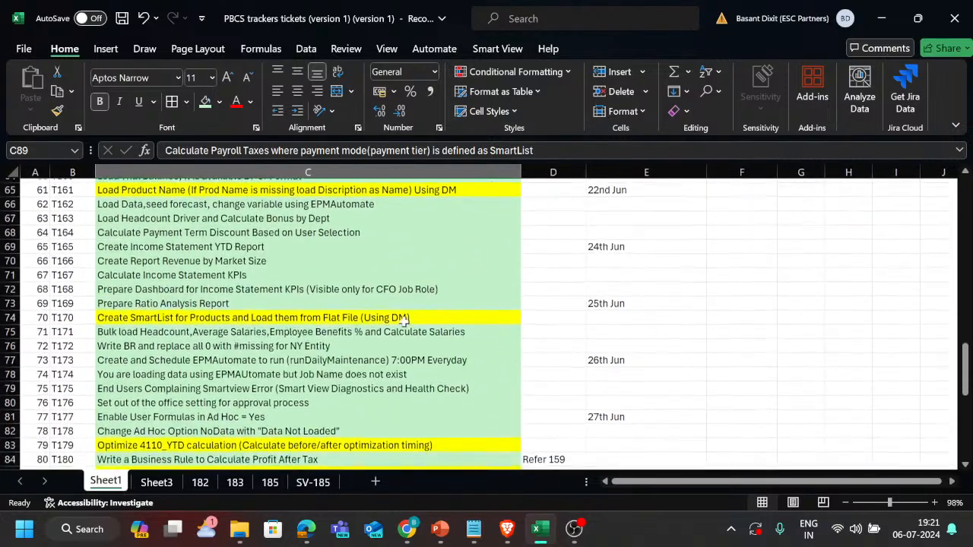
scroll(404, 321, down, 1)
click(404, 323)
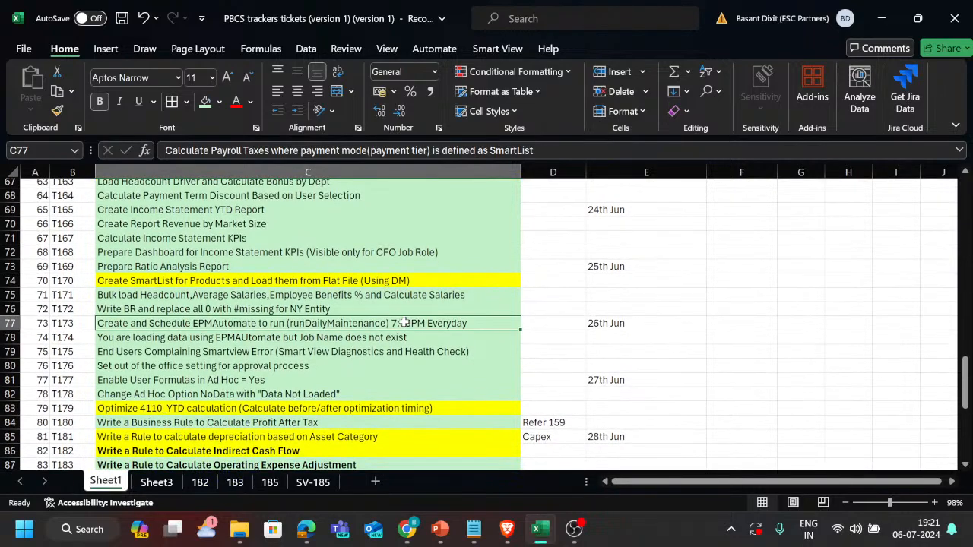
right_click(404, 323)
key(Escape)
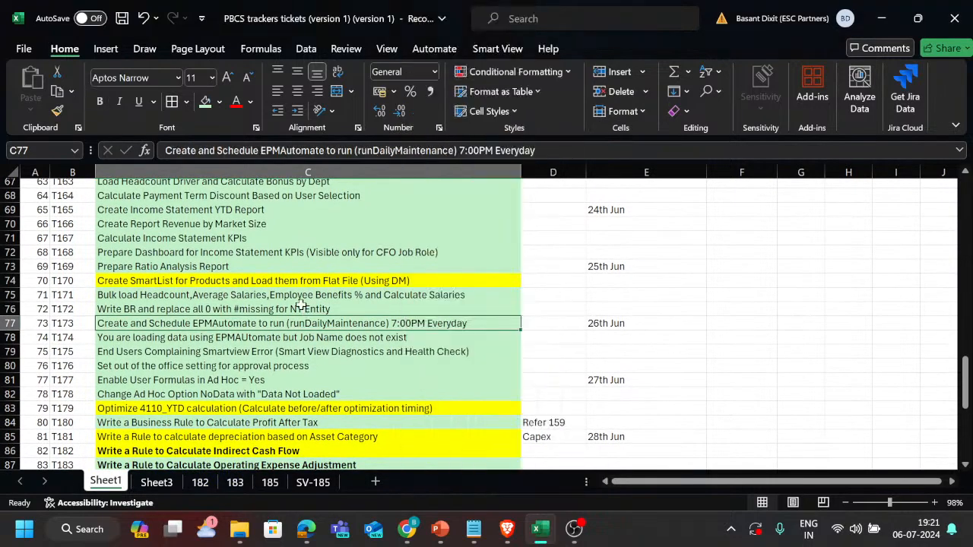
Search the Sheet1 ticket list for smart and step through the matching tickets.
click(302, 308)
key(ctrl+a)
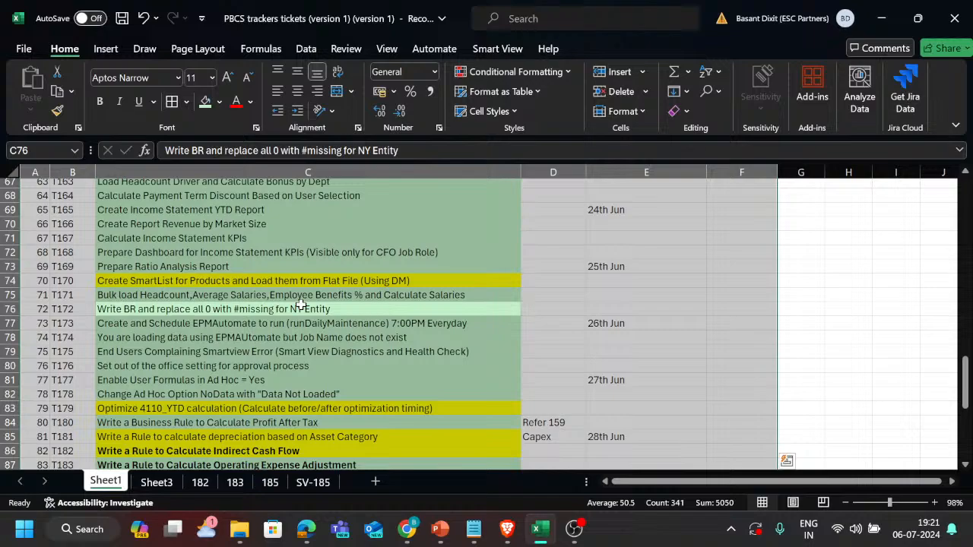
text(msar)
key(Escape)
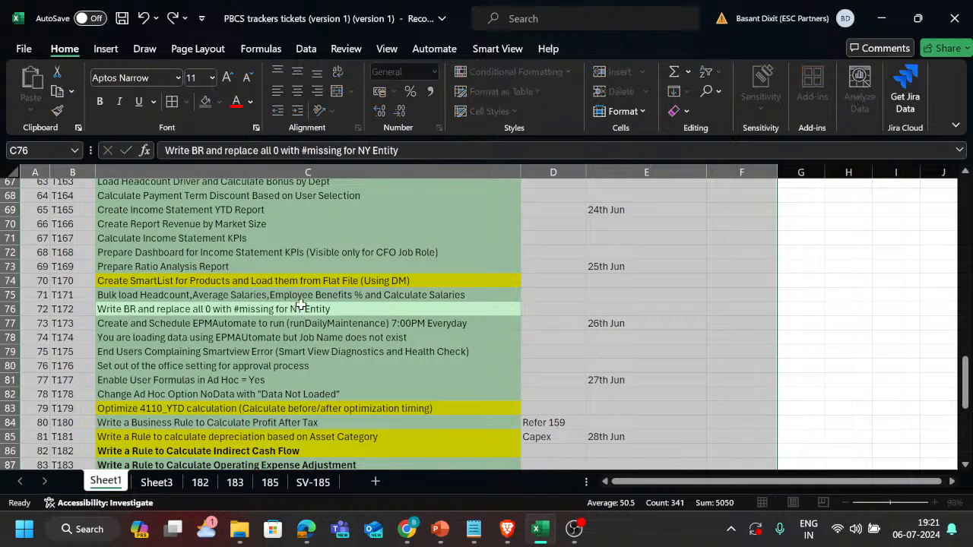
key(ctrl+f)
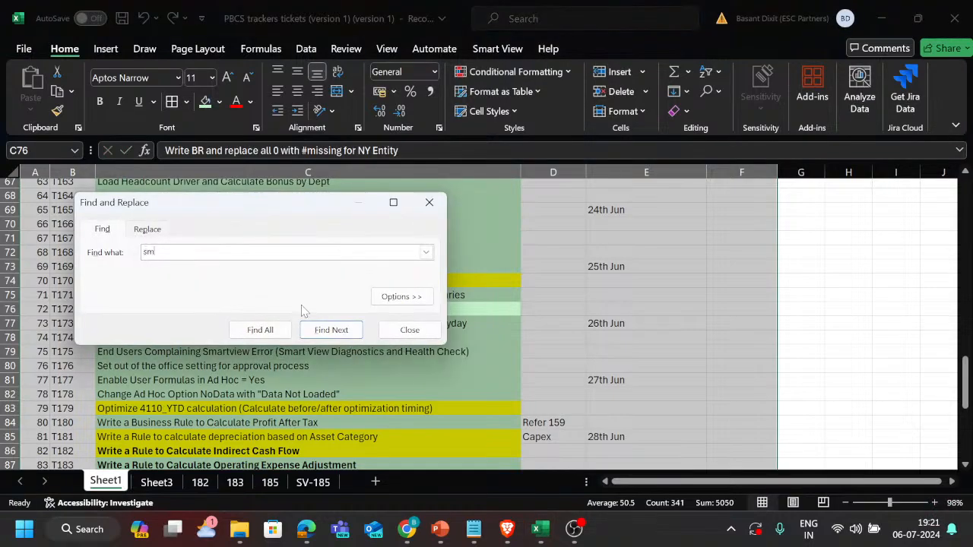
text(smart)
key(Return)
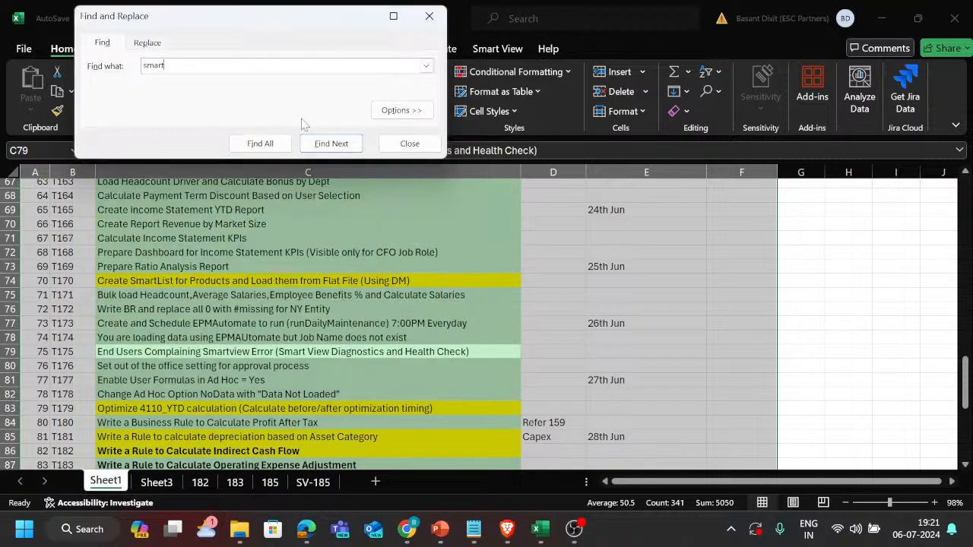
click(333, 144)
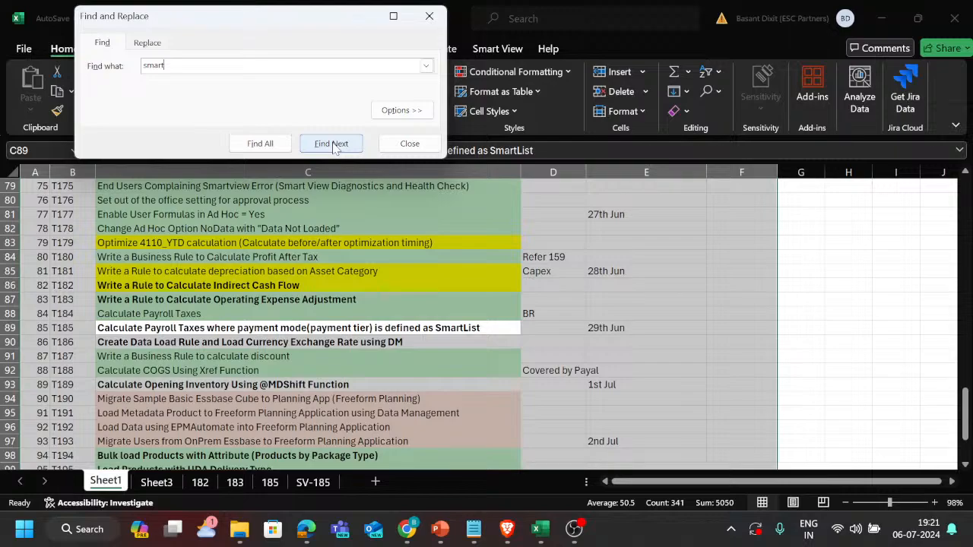
click(333, 145)
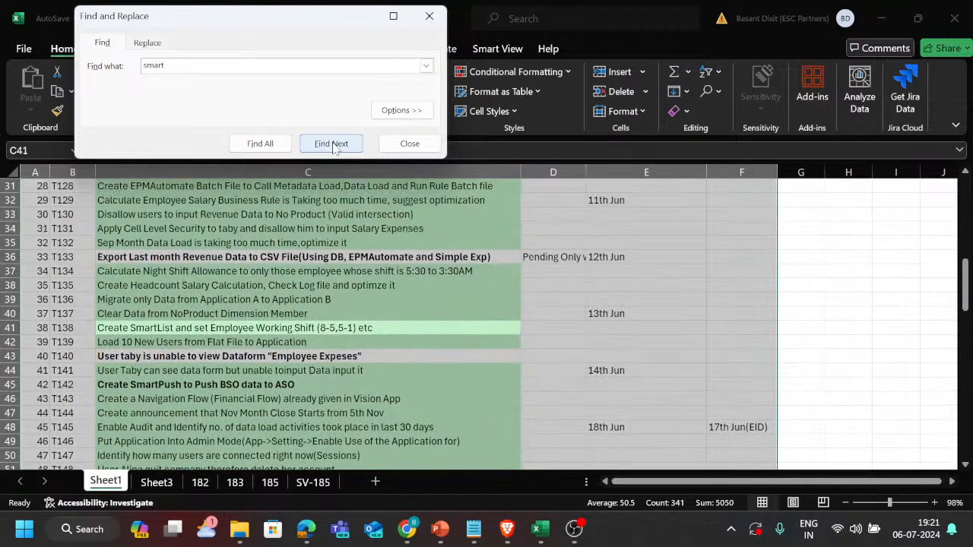
click(333, 144)
click(333, 144)
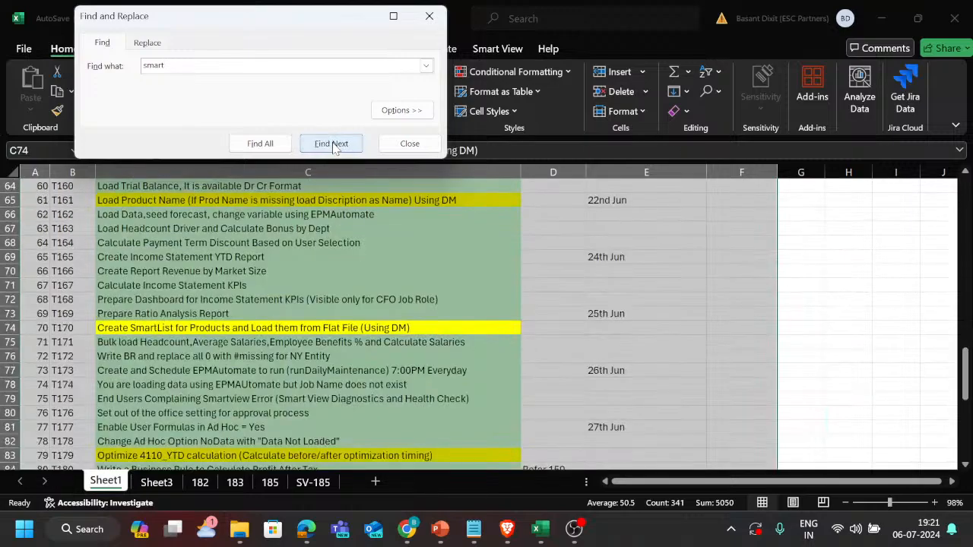
click(333, 145)
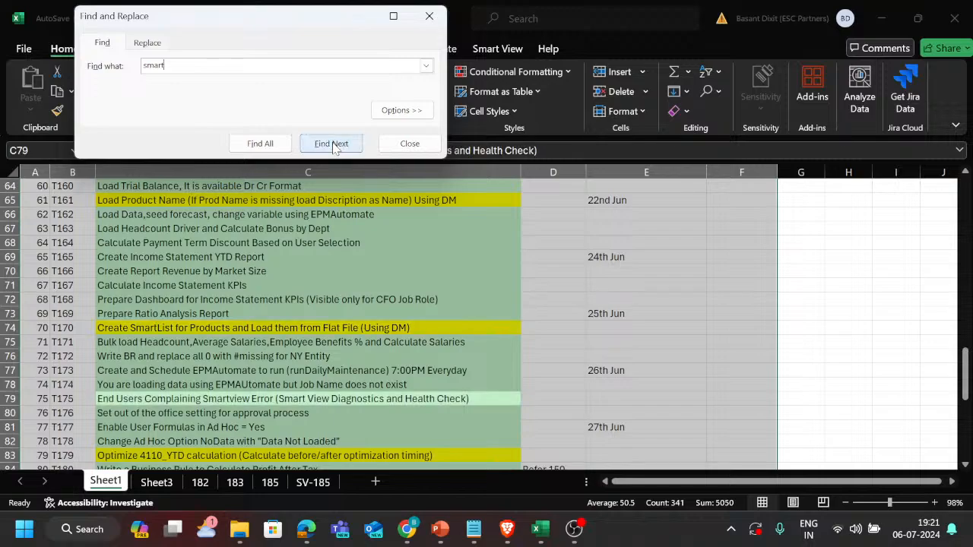
click(333, 144)
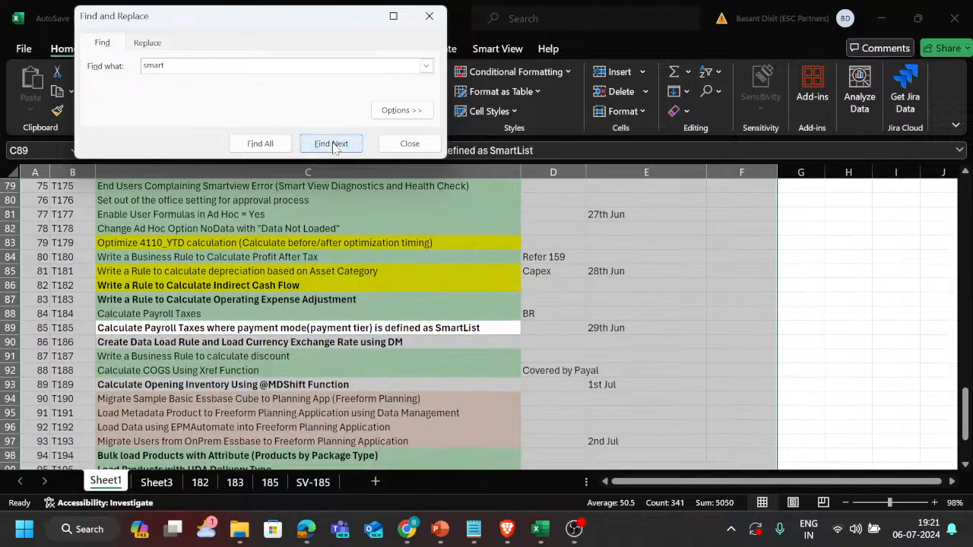
click(333, 145)
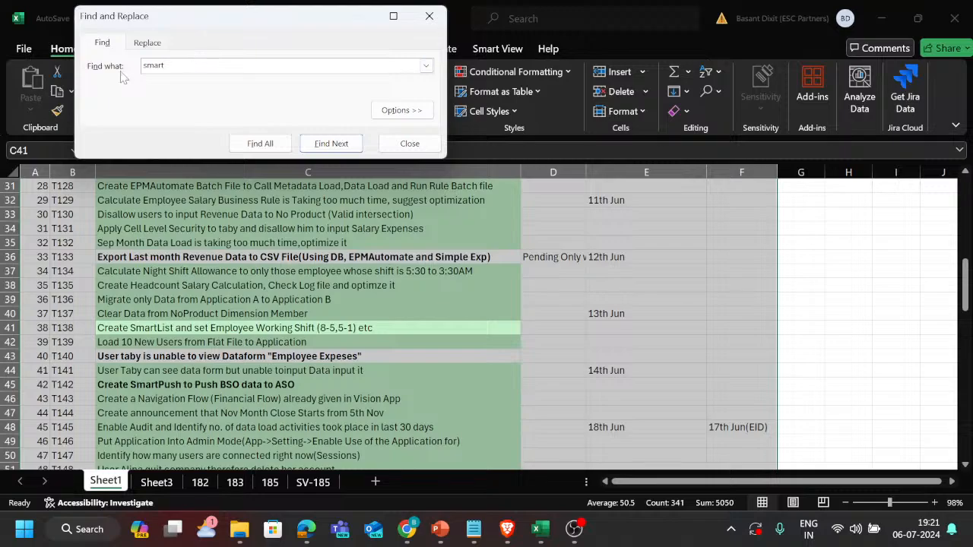
Search the ticket list for payment instead.
key(ctrl+a)
text(payment)
key(Return)
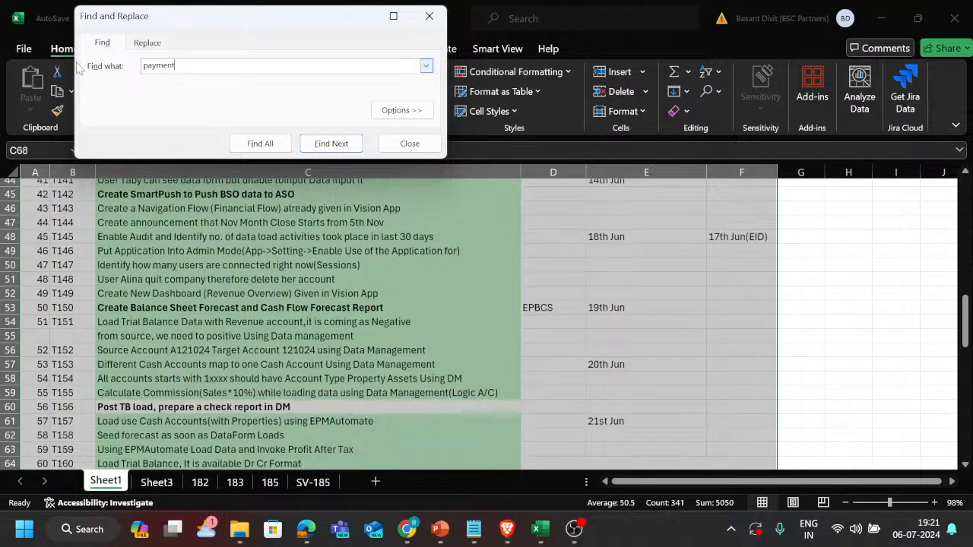
Step through the Sheet1 tickets matching payment as far as the T185 payroll tax ticket.
click(328, 145)
click(328, 145)
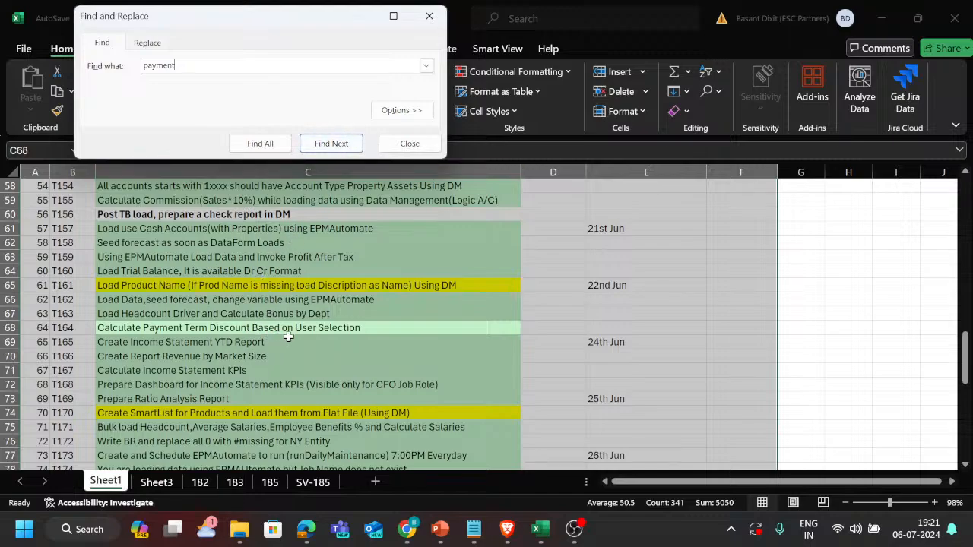
click(324, 144)
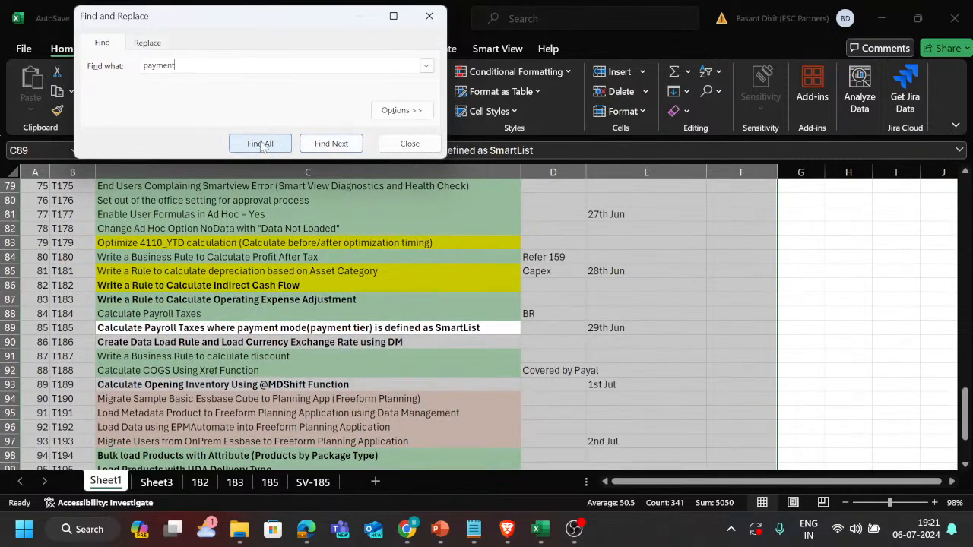
End the search and select the T164 task cell for the Payment Term Discount calculation on Sheet1.
click(429, 15)
scroll(368, 268, up, 3)
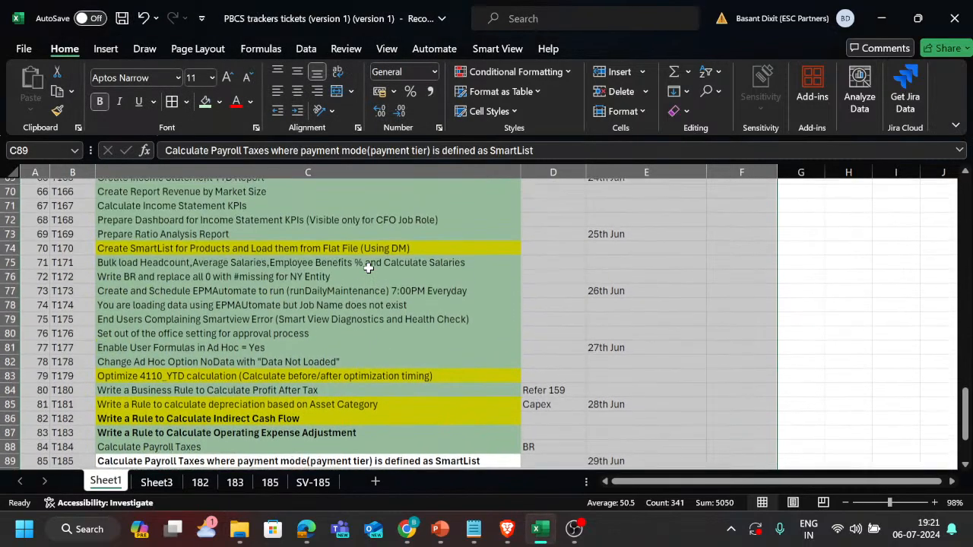
scroll(368, 268, up, 1)
scroll(228, 255, up, 2)
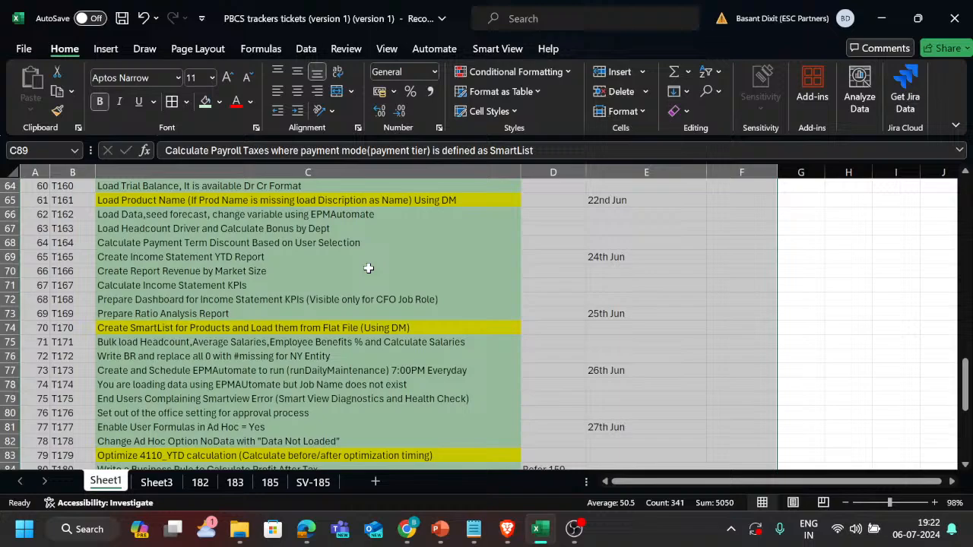
click(180, 245)
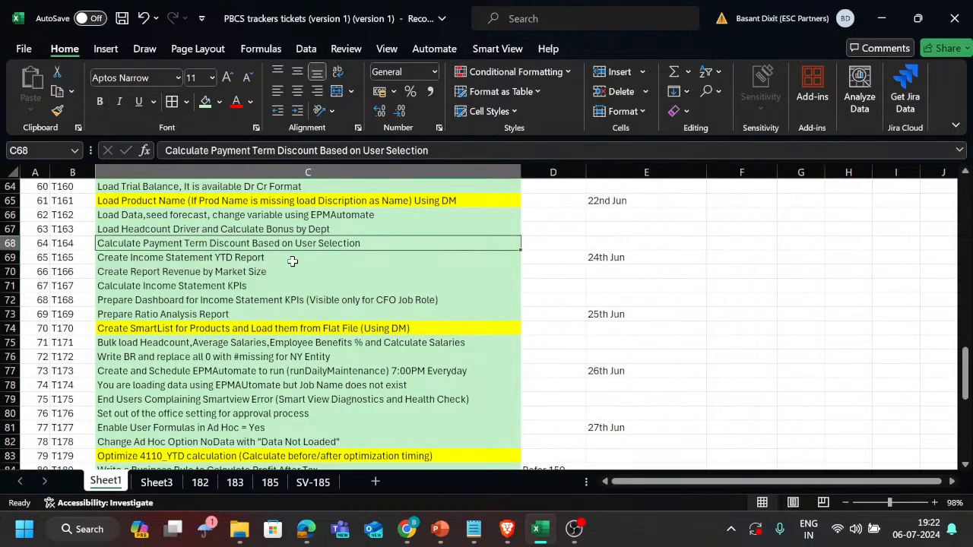
Switch to File Explorer, open the discount workbook from the Planning Tickets Webinar folder, and return to Excel.
key(super+Tab)
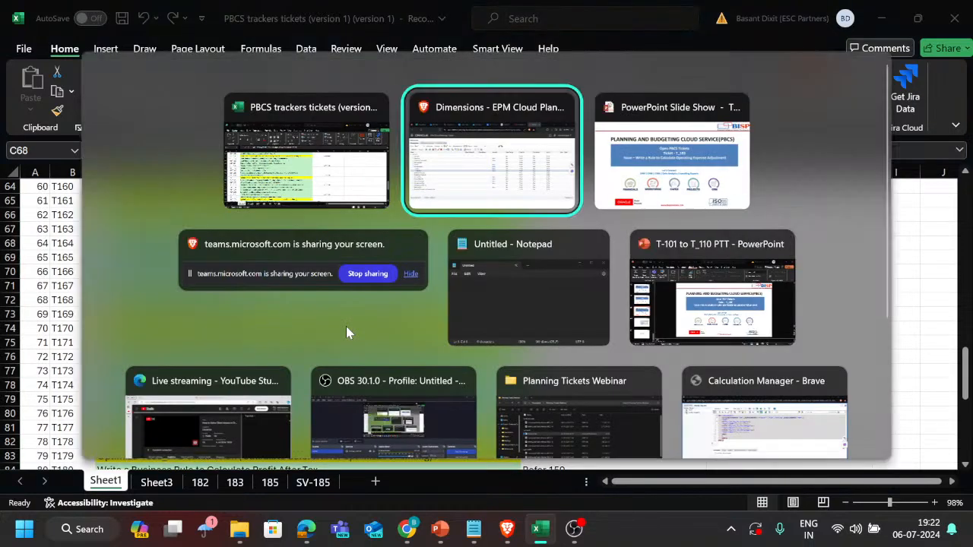
key(Right)
key(Right)
key(Right)
key(Right)
key(Right)
key(Right)
key(Right)
key(Return)
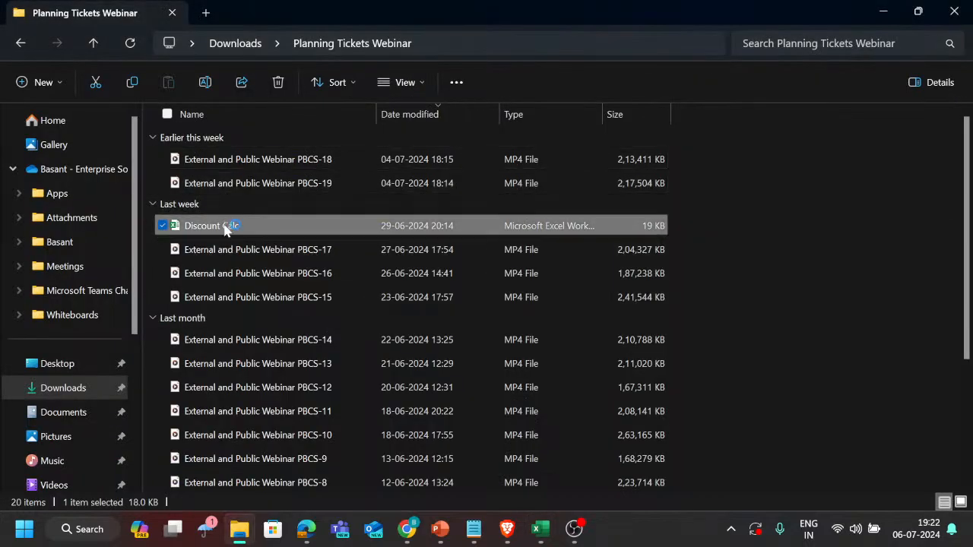
key(alt+Tab)
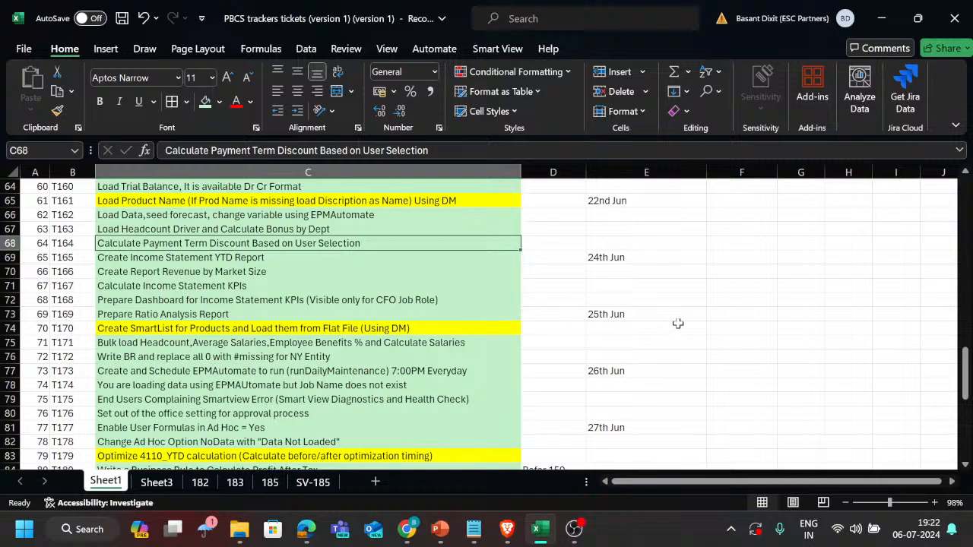
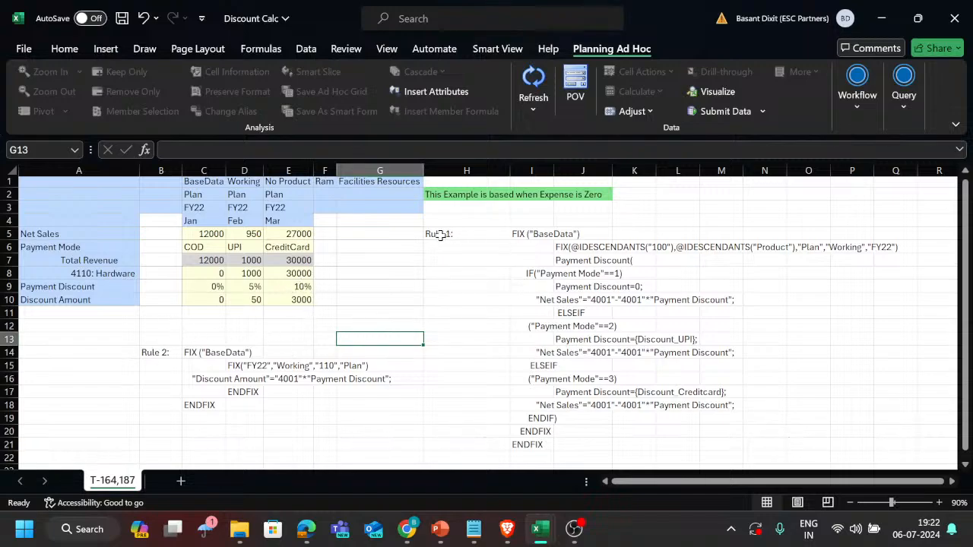
Examine the Rule 1 script alongside the Net Sales, 4110: Hardware and Discount Amount rows in the discount workbook.
drag(464, 237, 809, 442)
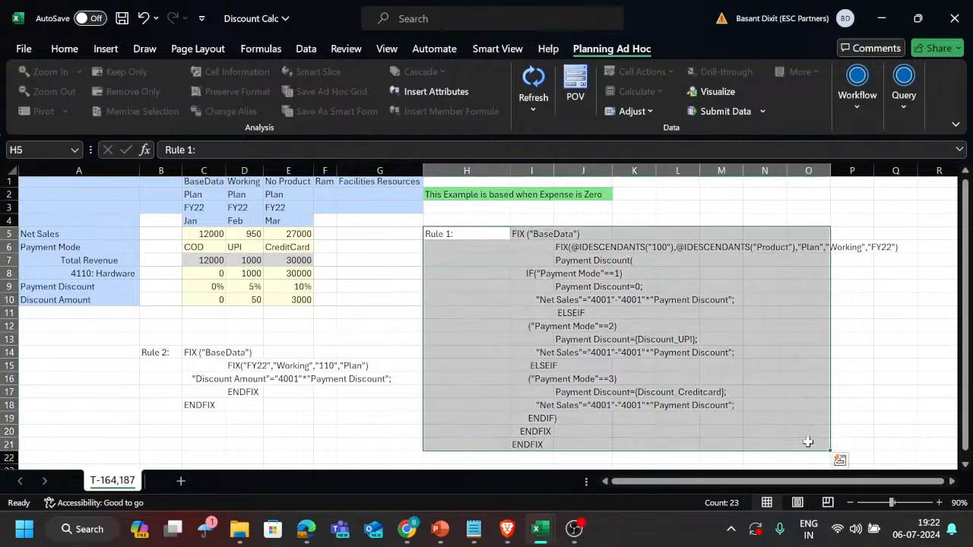
click(212, 235)
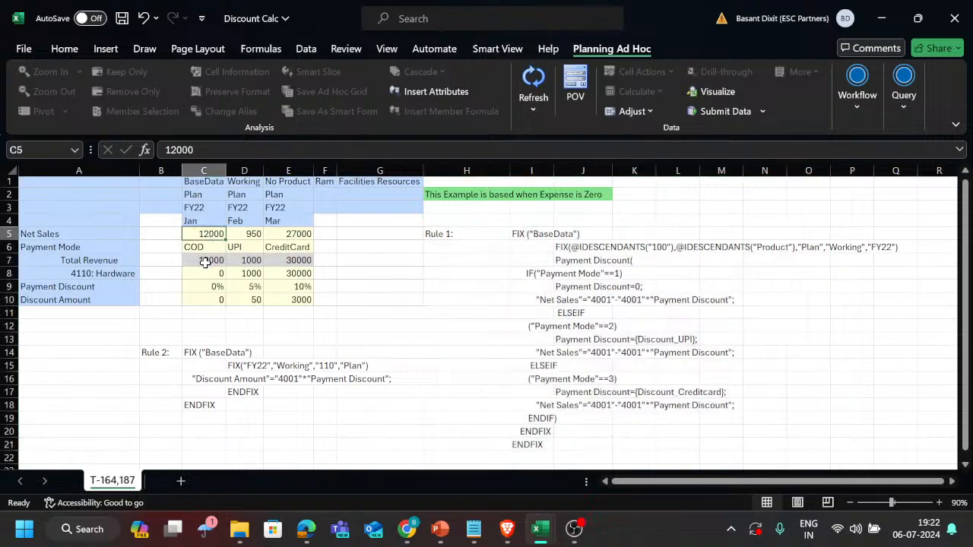
drag(209, 296, 296, 300)
drag(209, 272, 279, 272)
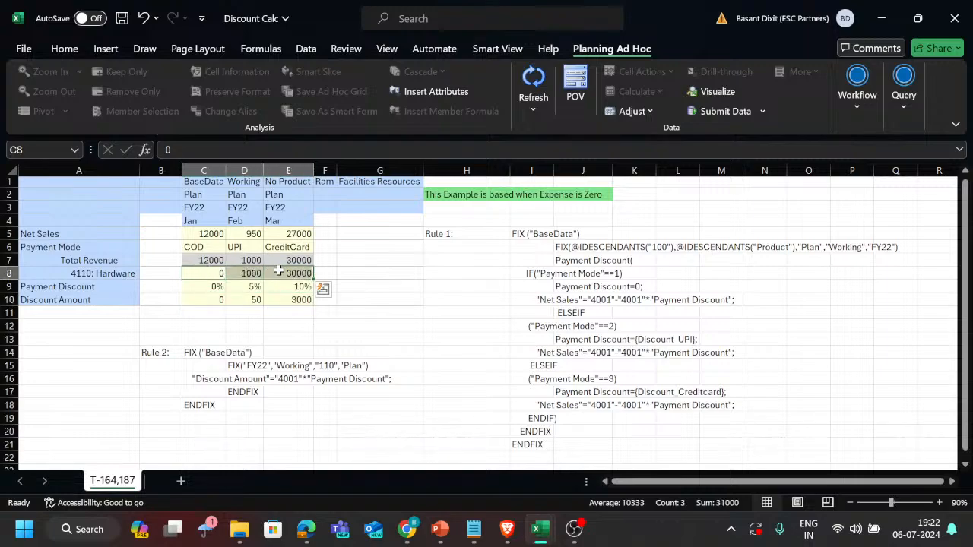
click(429, 298)
key(alt+Tab)
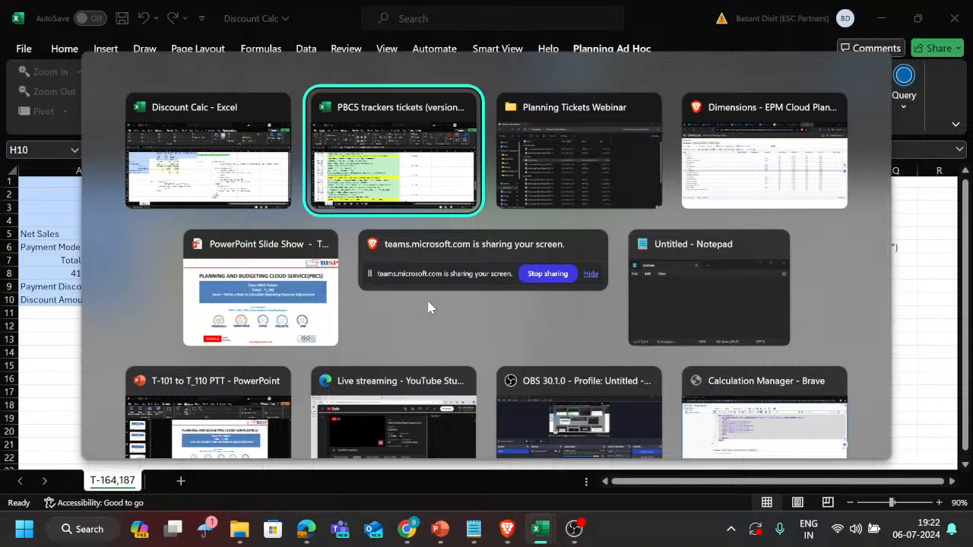
key(Tab)
key(Tab)
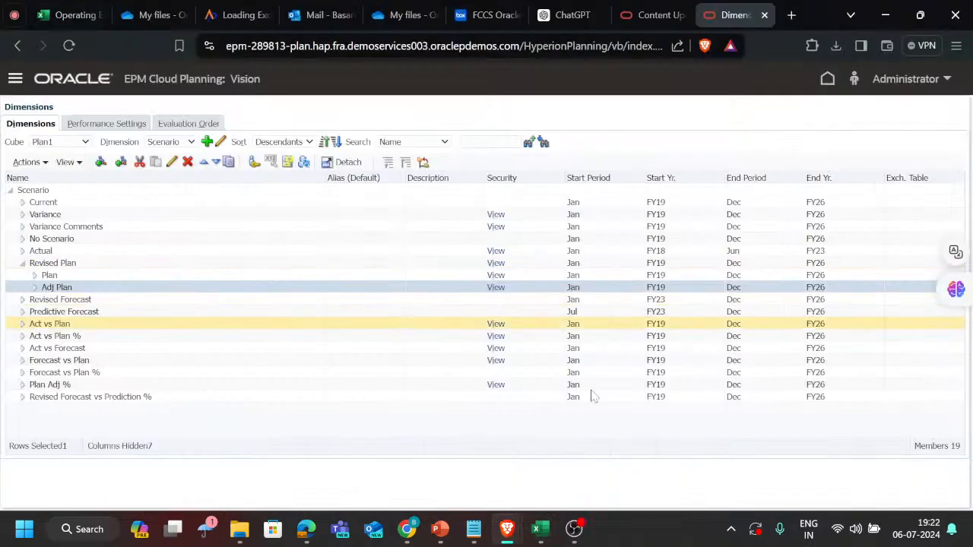
key(alt+Tab)
key(alt+shift+Tab)
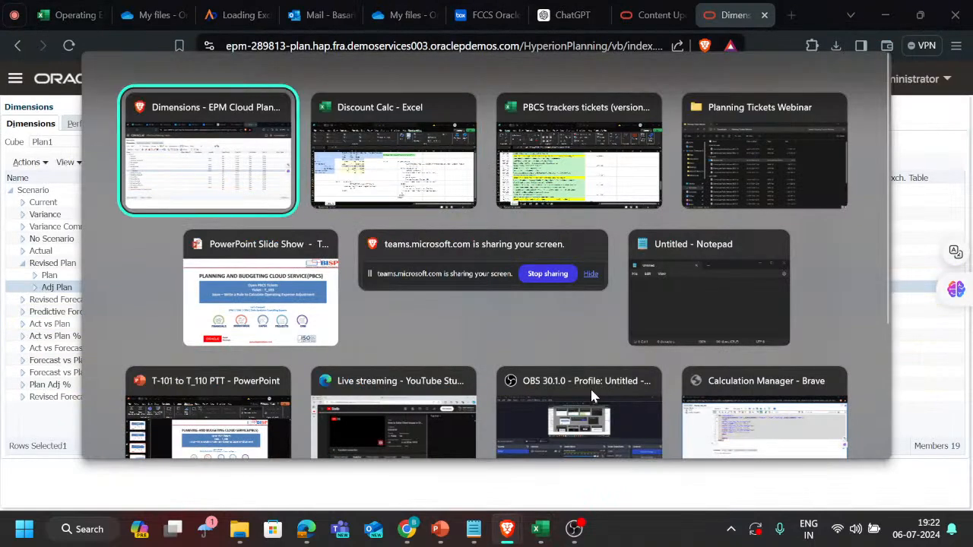
key(alt+Tab)
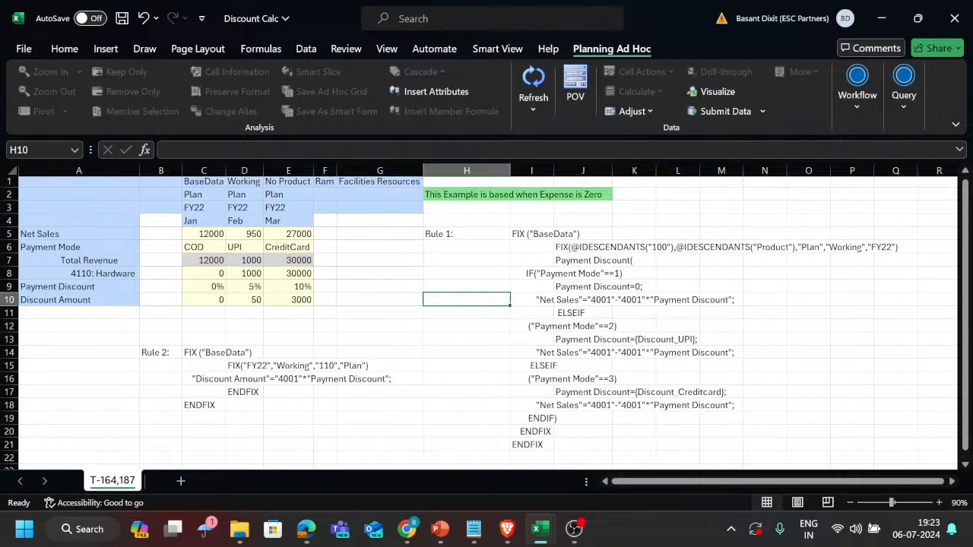
Close the Discount Calc workbook without saving and return to the PBCS trackers tickets workbook.
click(955, 19)
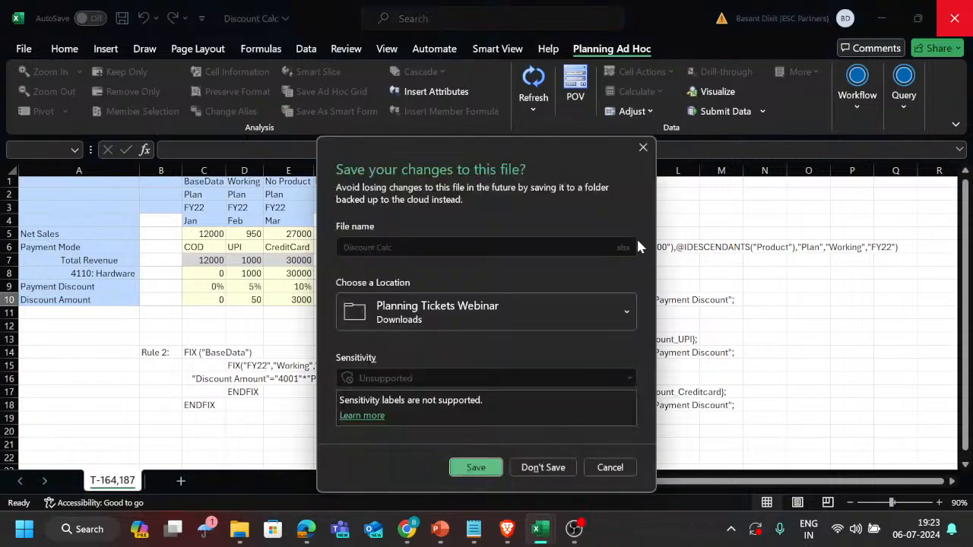
click(543, 467)
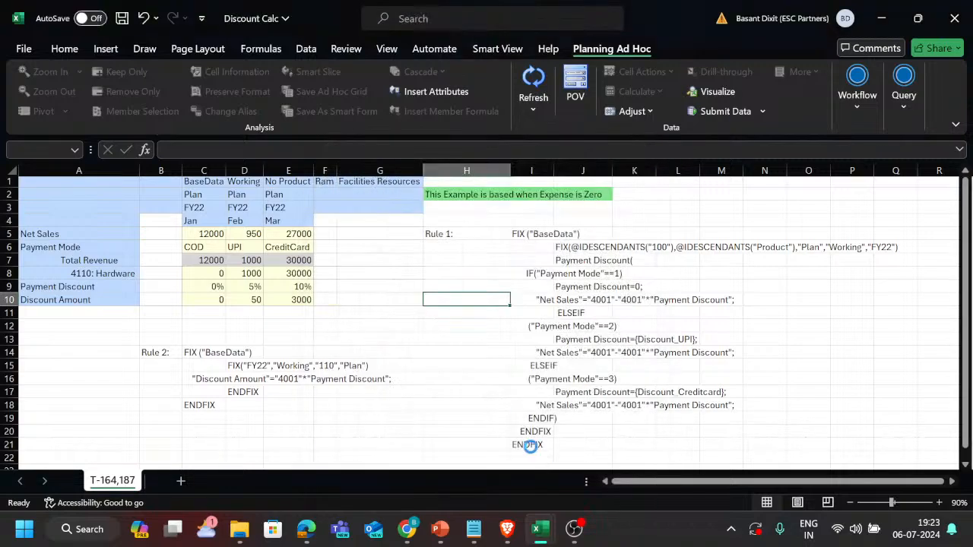
key(alt+Tab)
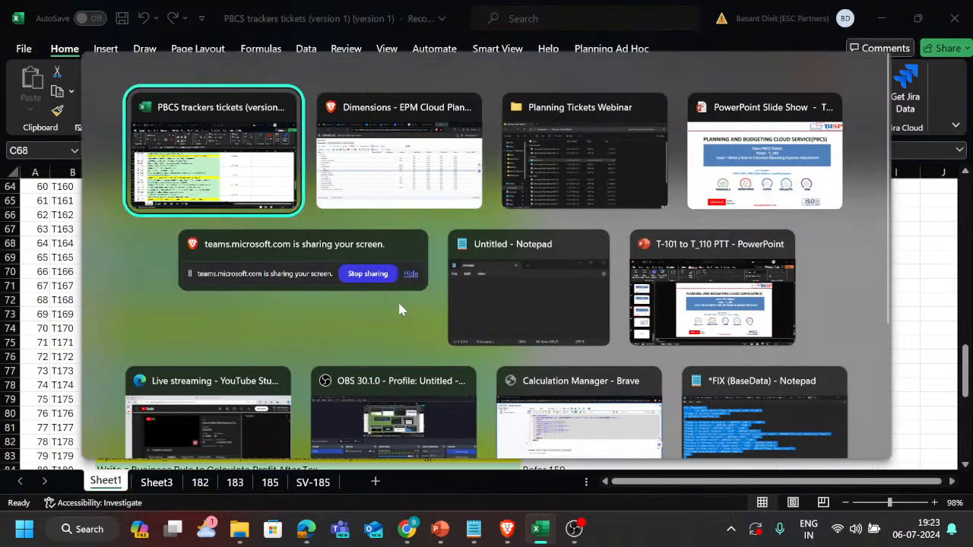
Find and select the T185 payroll taxes with SmartList ticket on Sheet1.
scroll(348, 316, down, 5)
scroll(348, 313, down, 4)
scroll(347, 312, up, 2)
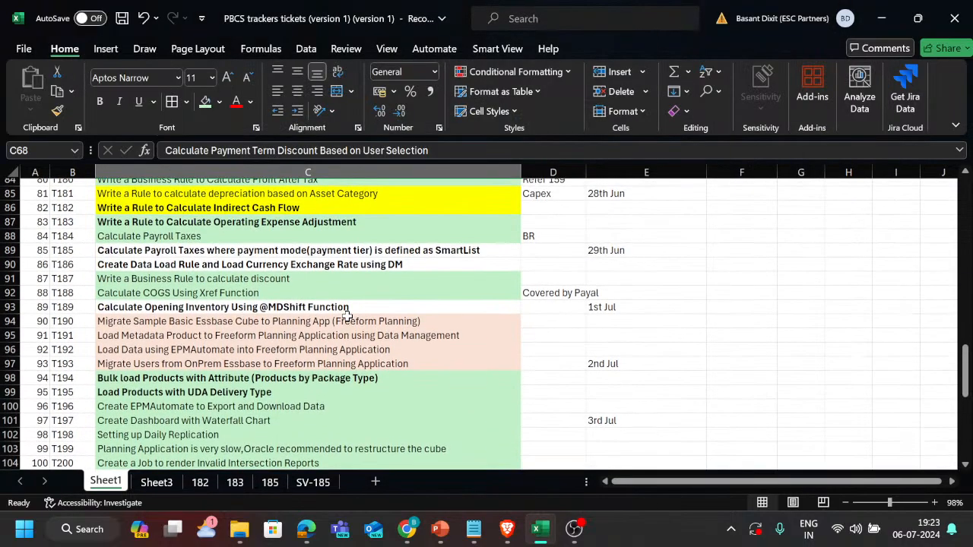
click(176, 251)
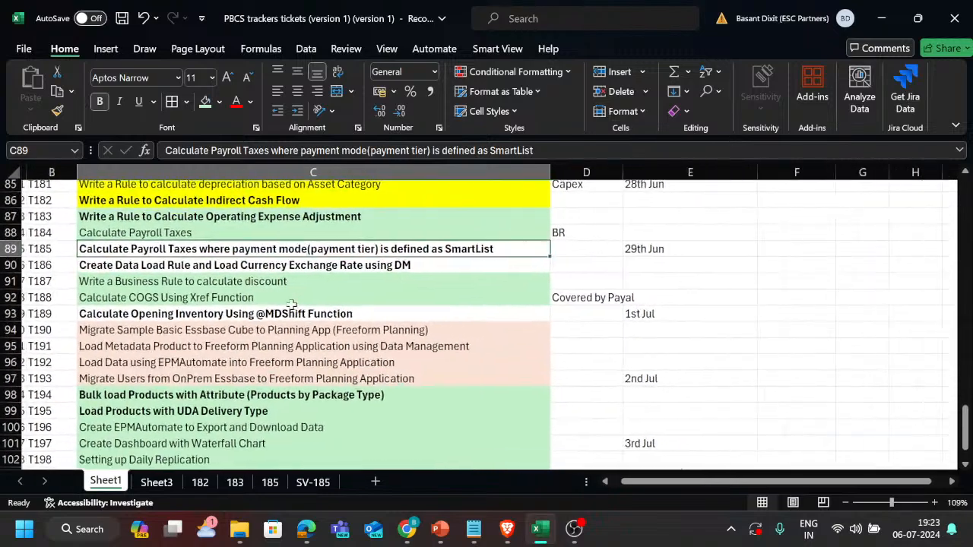
ctrl+scroll(293, 305, up, 1)
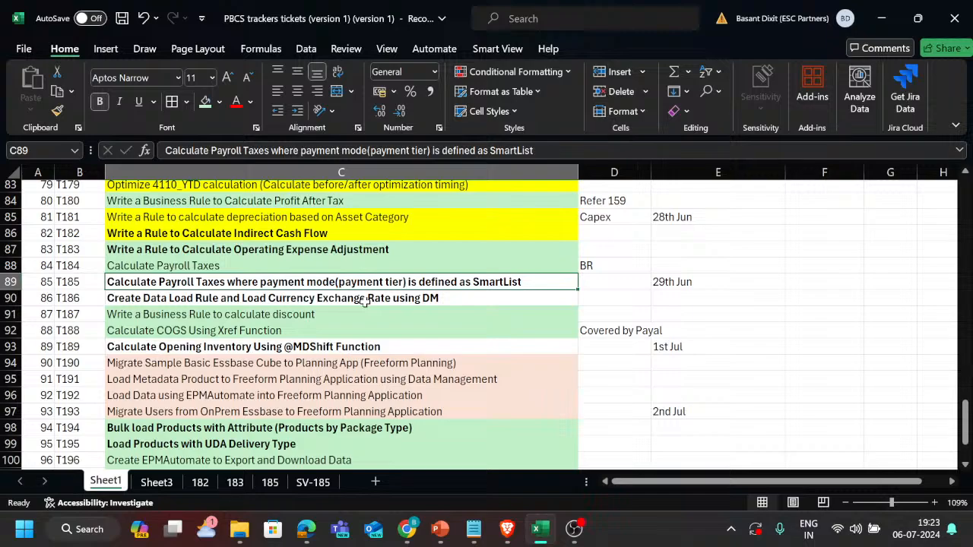
Open sheet 185 and review the yearly salaries in the payroll tax table from FY22 up to FY26.
click(268, 484)
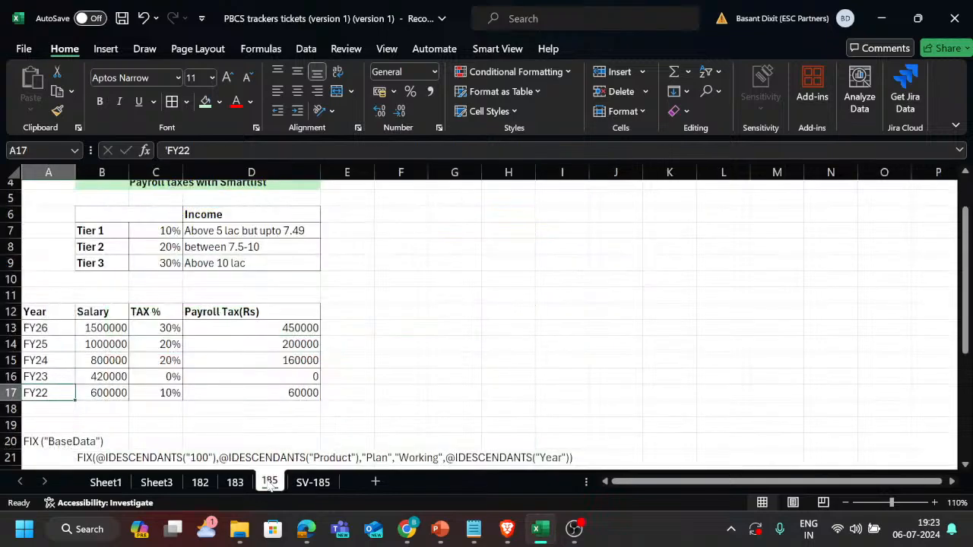
scroll(257, 306, up, 1)
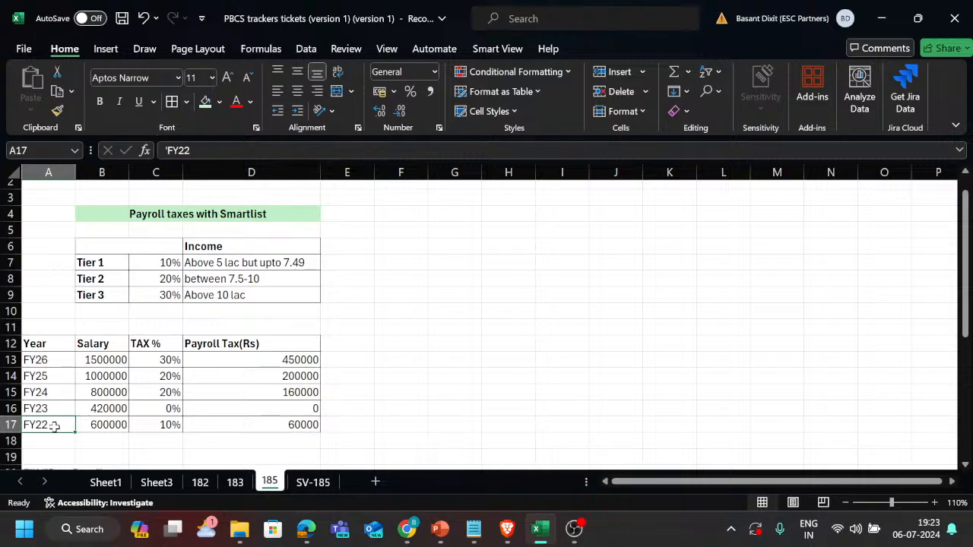
click(112, 427)
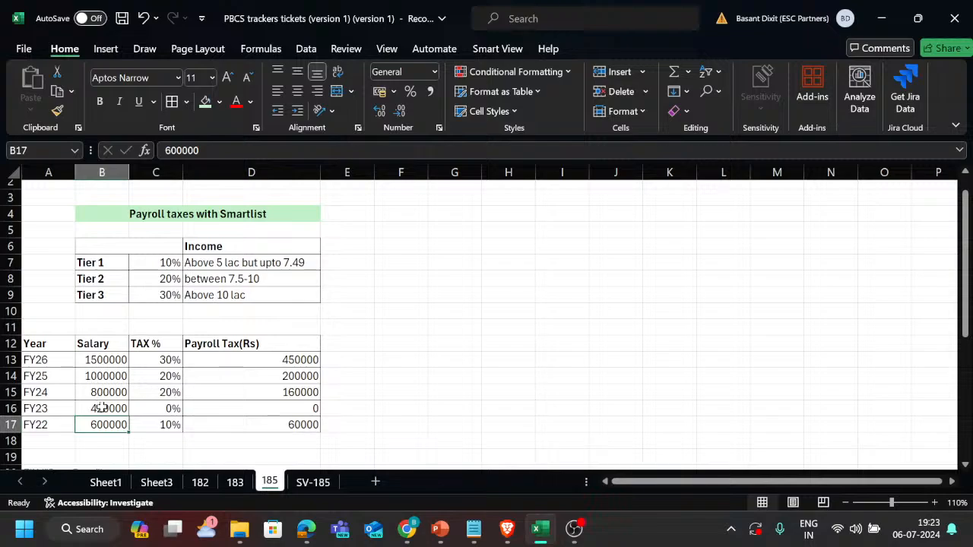
click(102, 409)
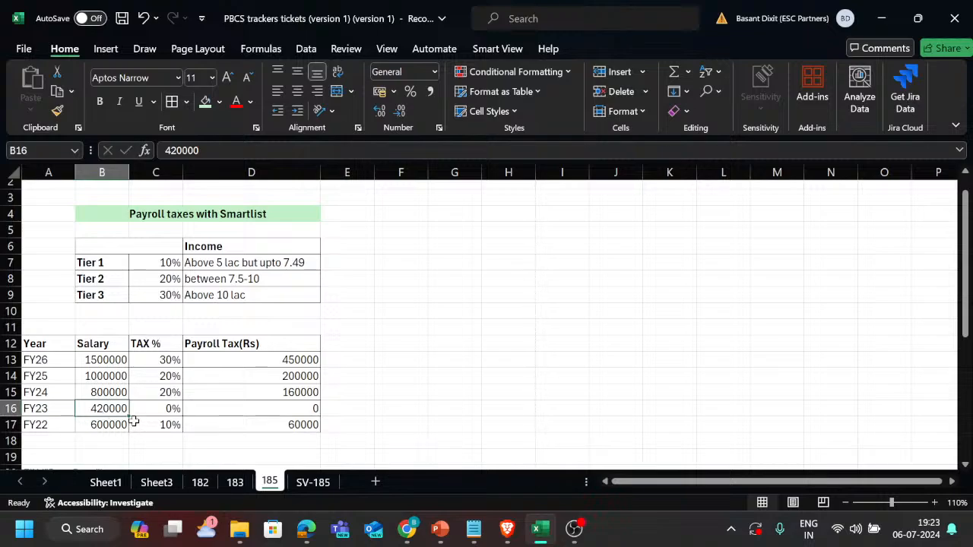
click(111, 391)
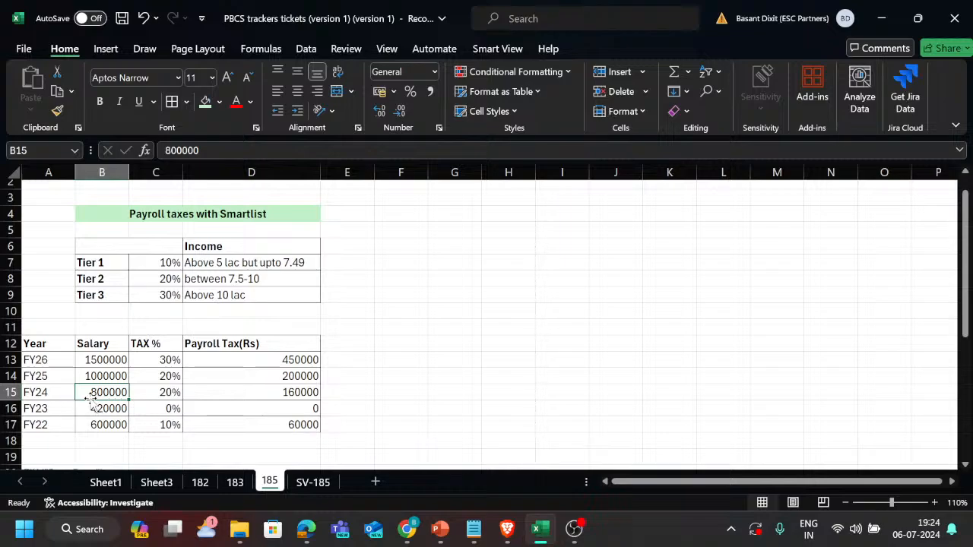
click(60, 379)
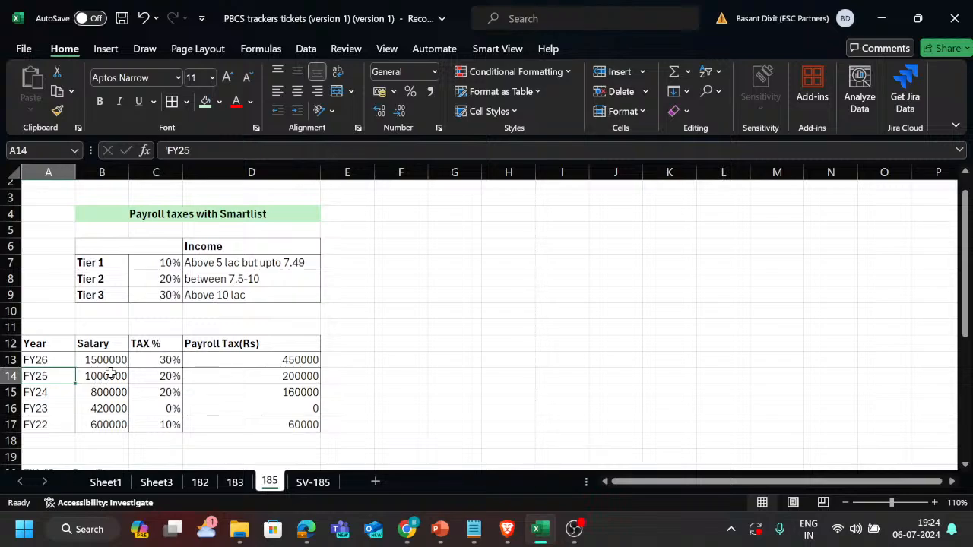
click(58, 359)
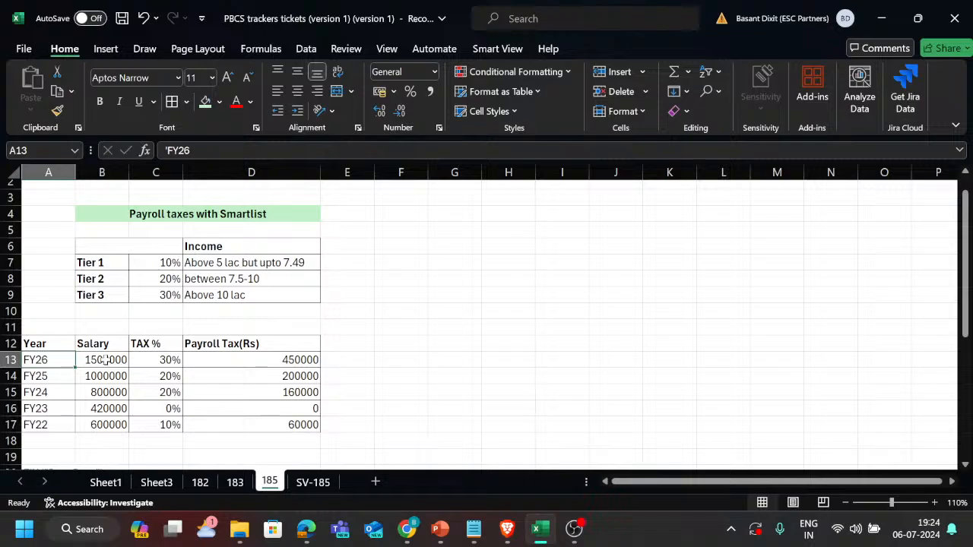
click(106, 360)
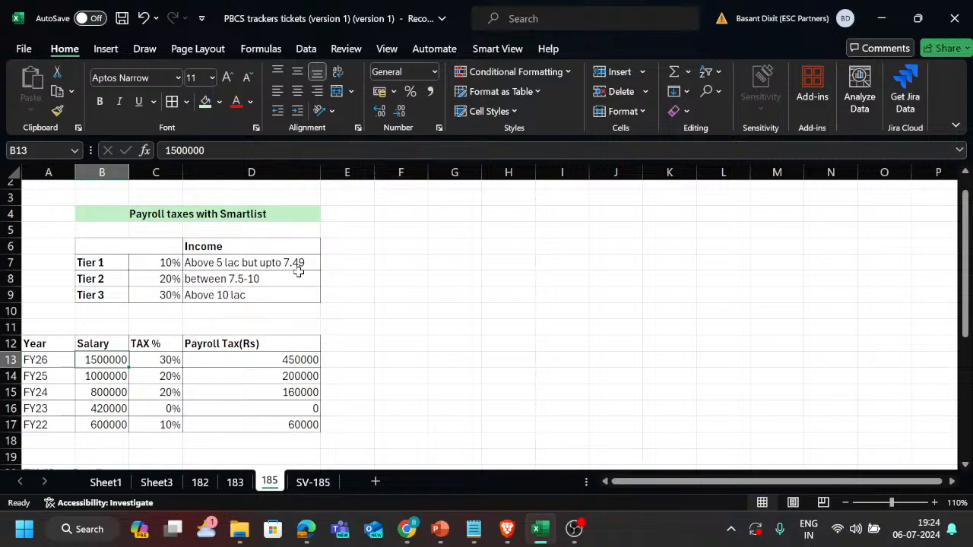
Review the TAX % column for each year, comparing the FY24 and FY25 salaries with their rates.
click(157, 425)
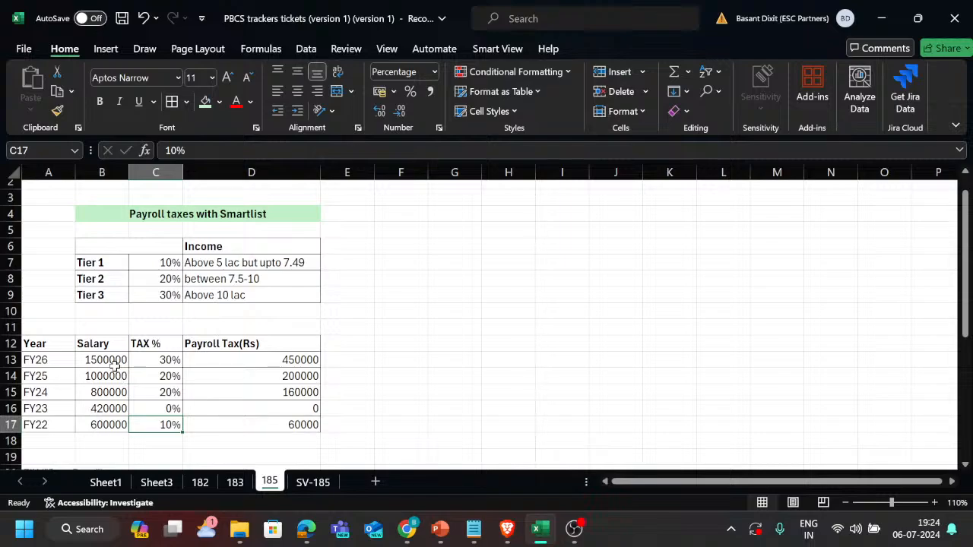
click(159, 361)
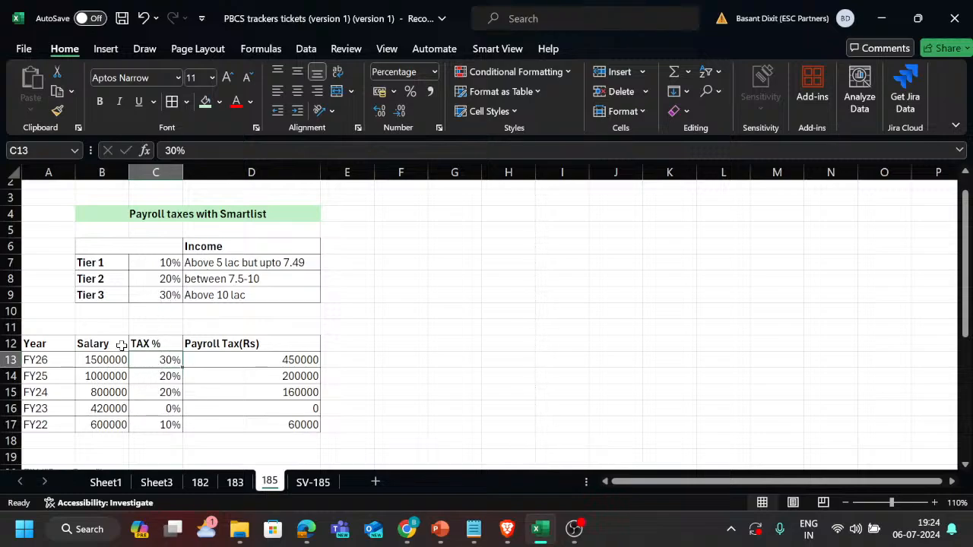
click(159, 412)
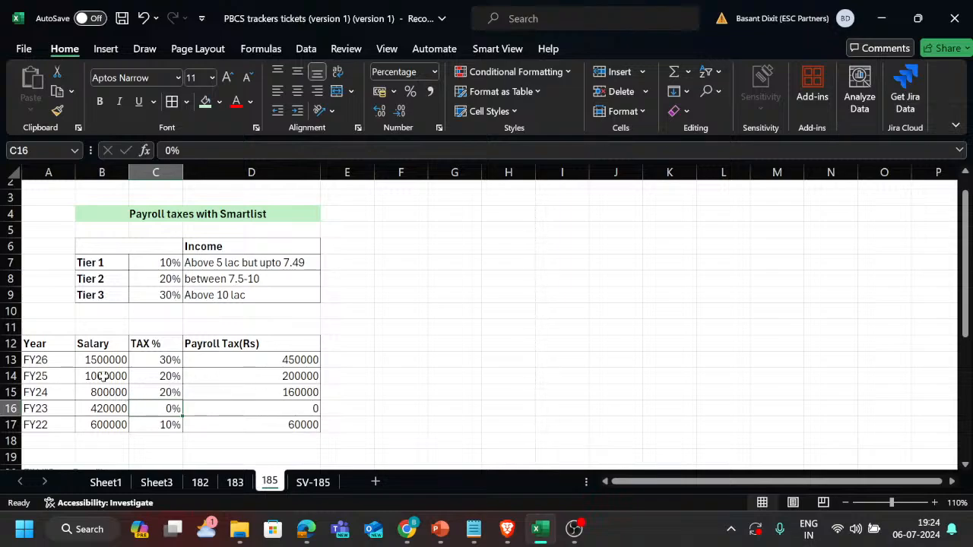
drag(104, 377, 105, 392)
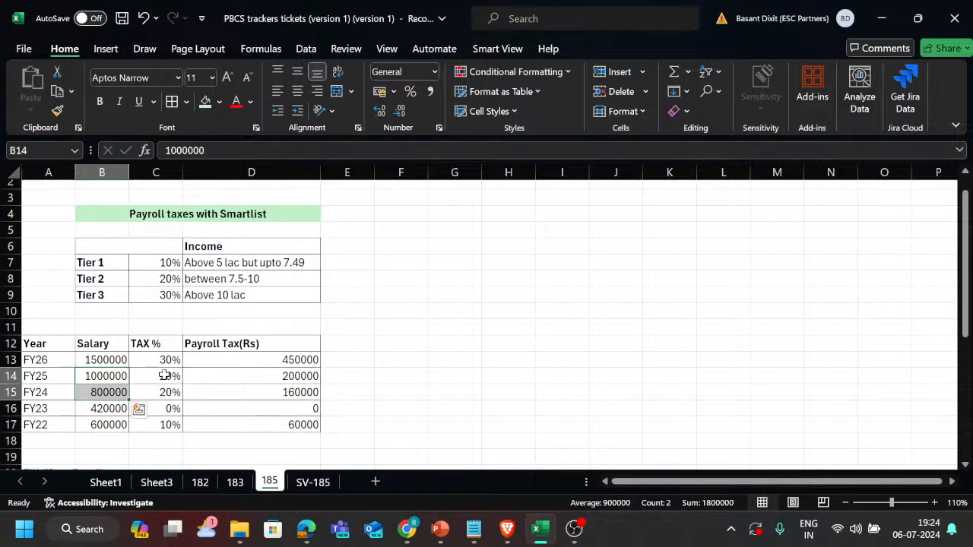
drag(167, 376, 164, 392)
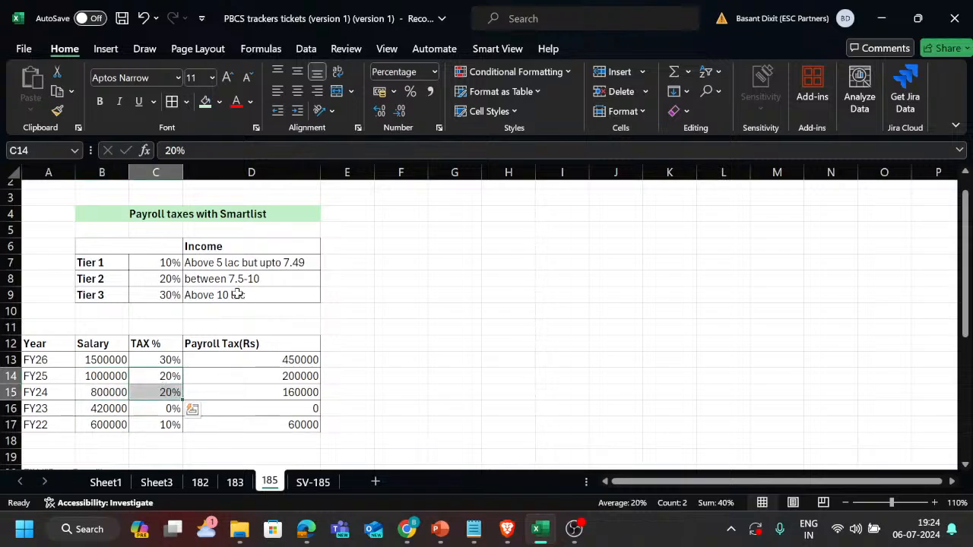
Review the Tier 1 to Tier 3 labels, their percentages and the matching income ranges on sheet 185.
drag(115, 262, 112, 296)
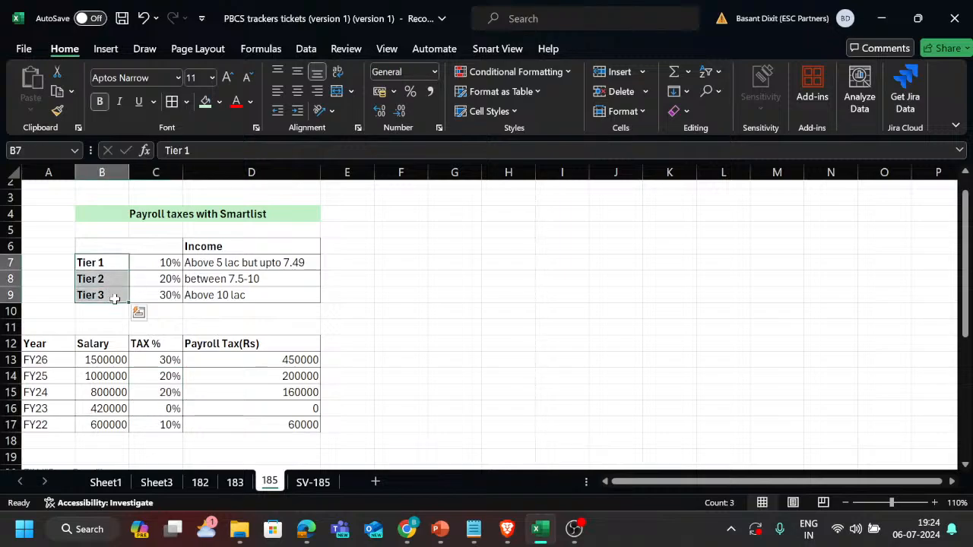
click(175, 262)
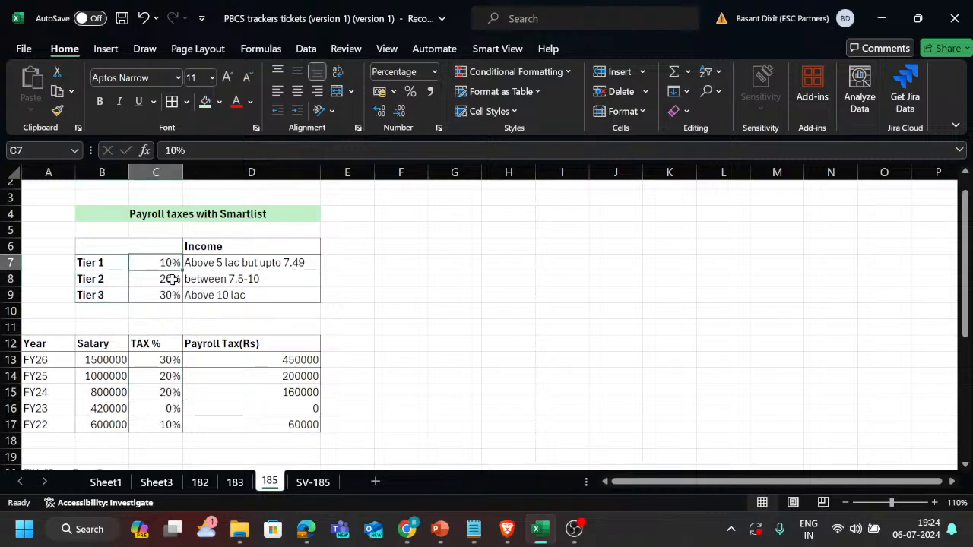
drag(252, 263, 253, 293)
click(392, 291)
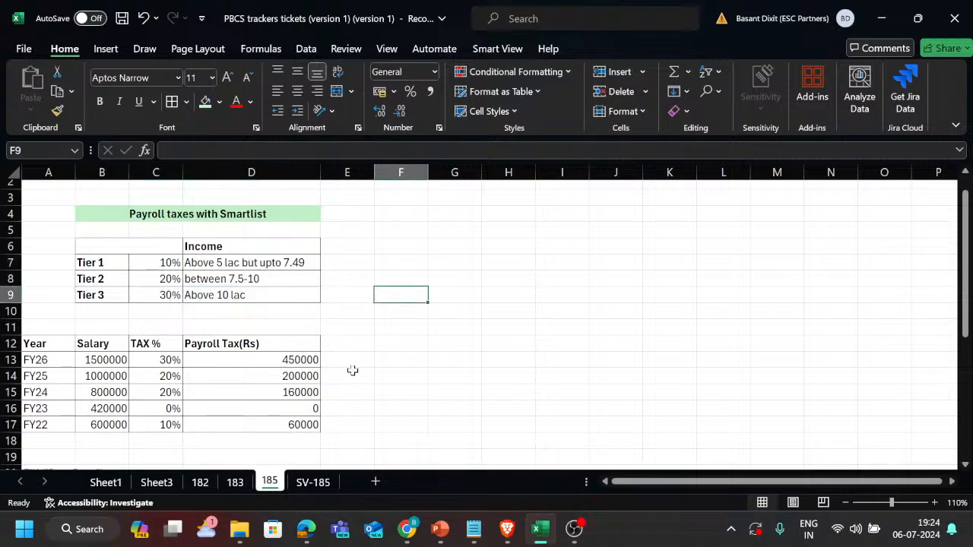
Examine the payroll tax rule script below the table and select its first tier formula line in A24.
scroll(353, 370, down, 4)
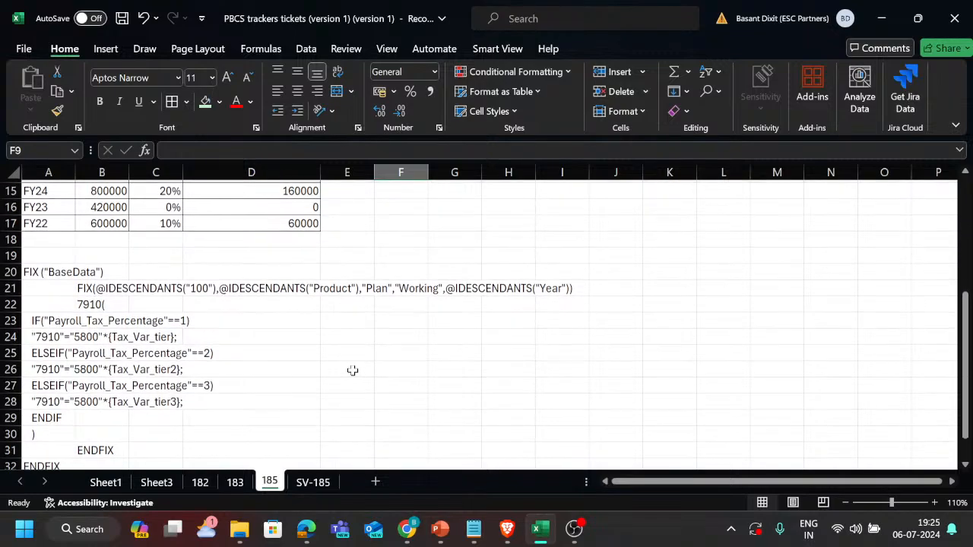
ctrl+scroll(353, 370, down, 2)
scroll(353, 370, down, 1)
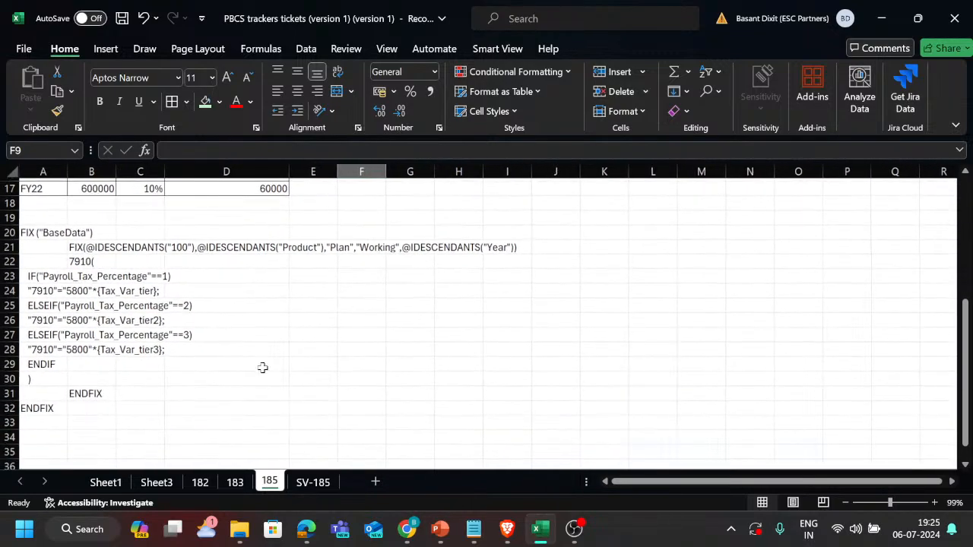
click(44, 291)
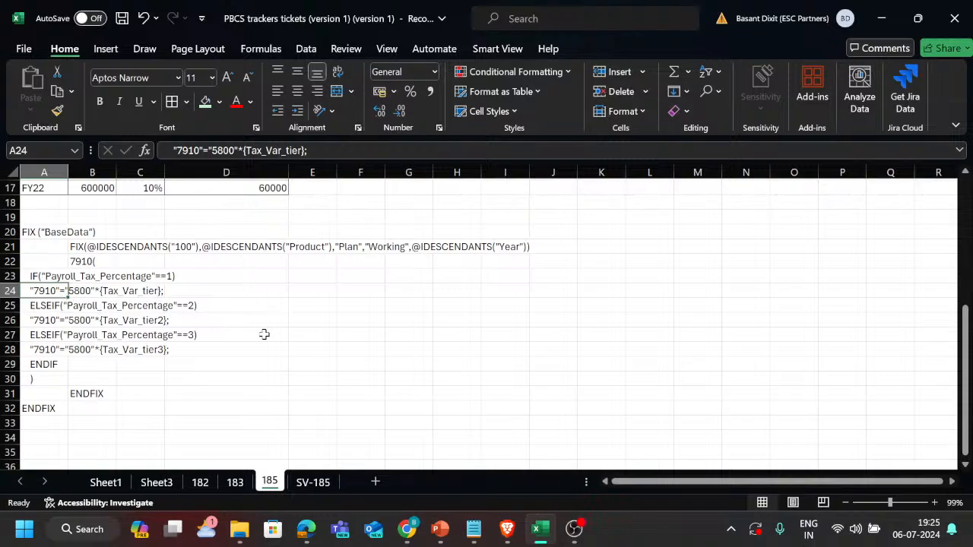
Switch to the Dimensions page in the Brave browser and set the member search to Both.
key(alt+Tab)
click(320, 204)
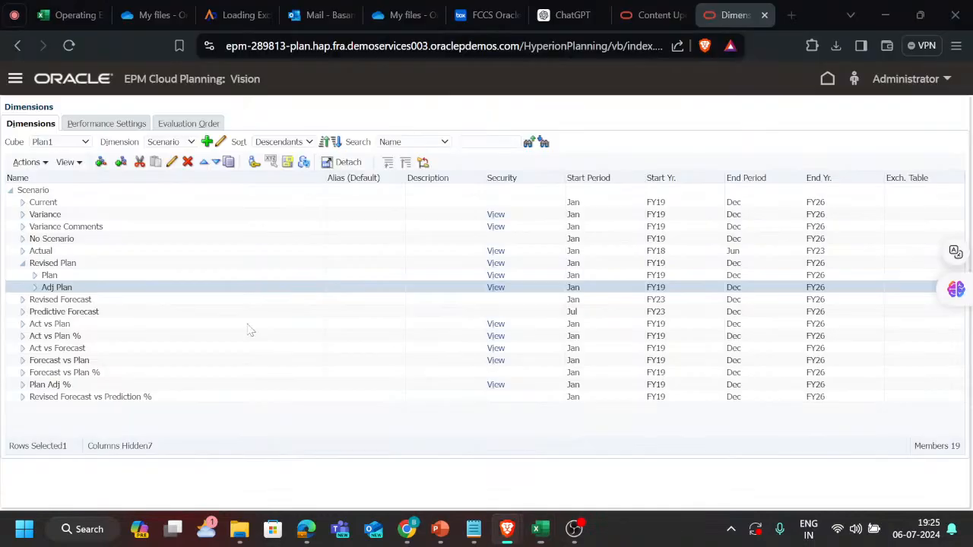
click(443, 143)
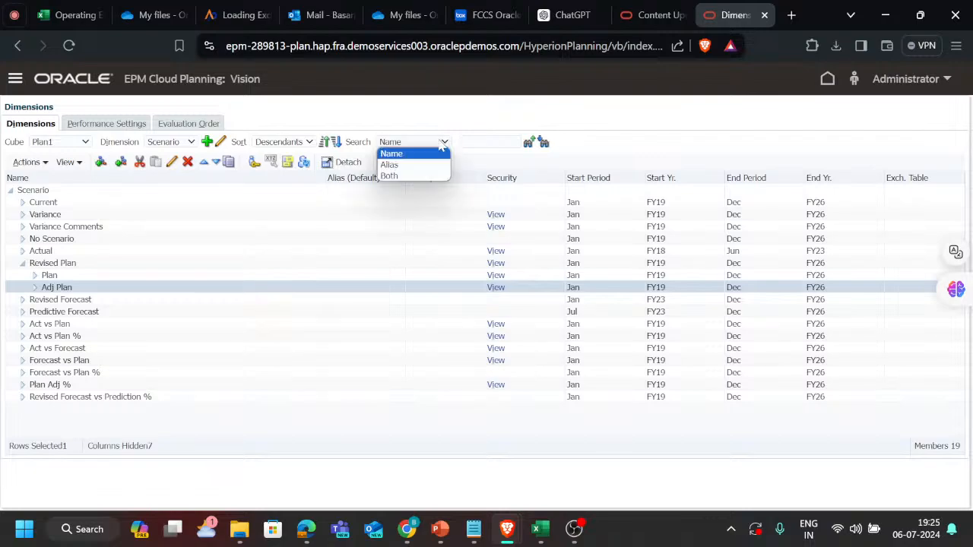
click(415, 181)
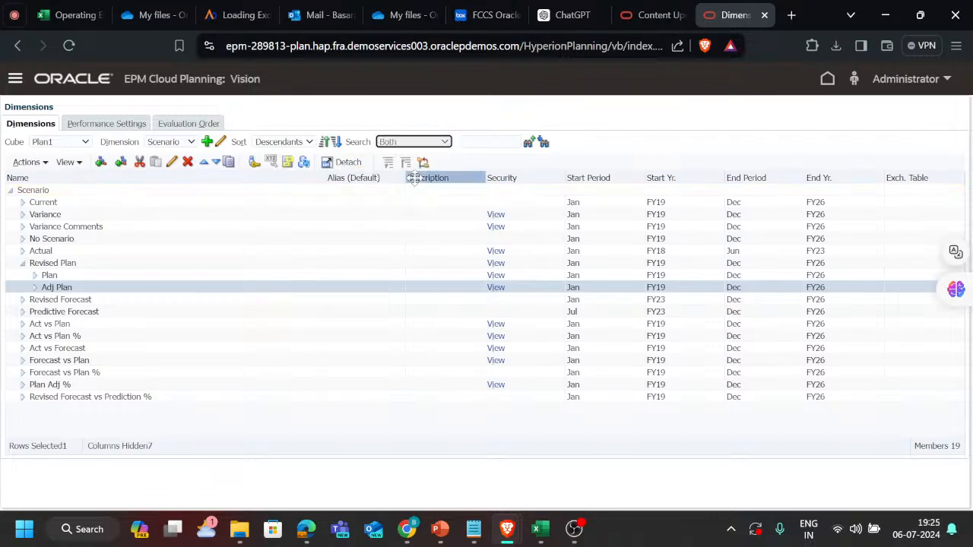
Search the Account dimension for member 7910 by name and alias, and widen the Alias column to read its alias in full.
click(184, 143)
click(163, 153)
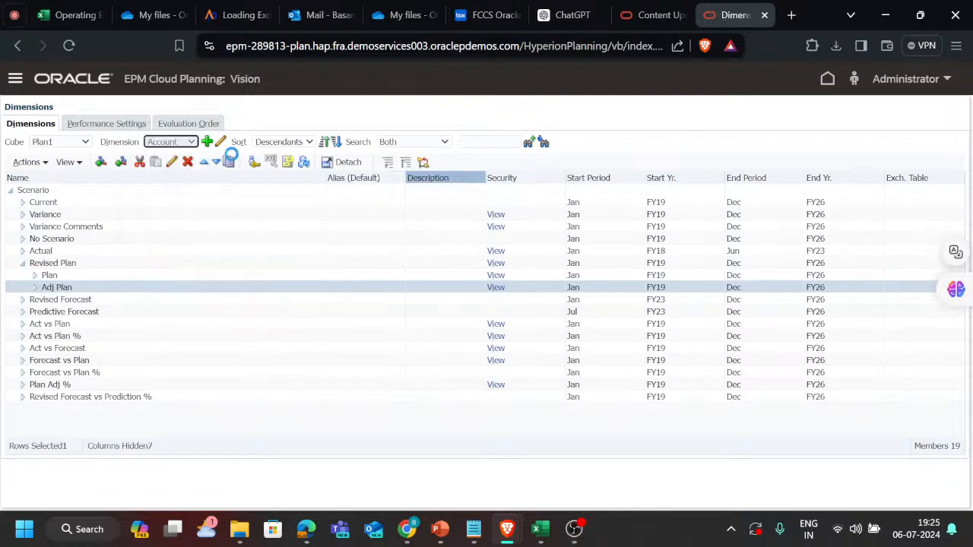
click(401, 143)
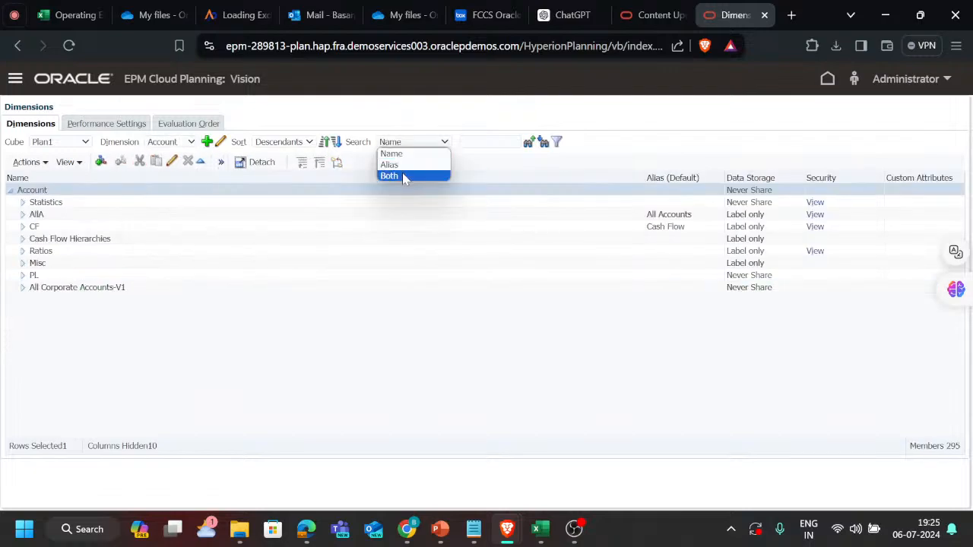
click(405, 175)
text(7)
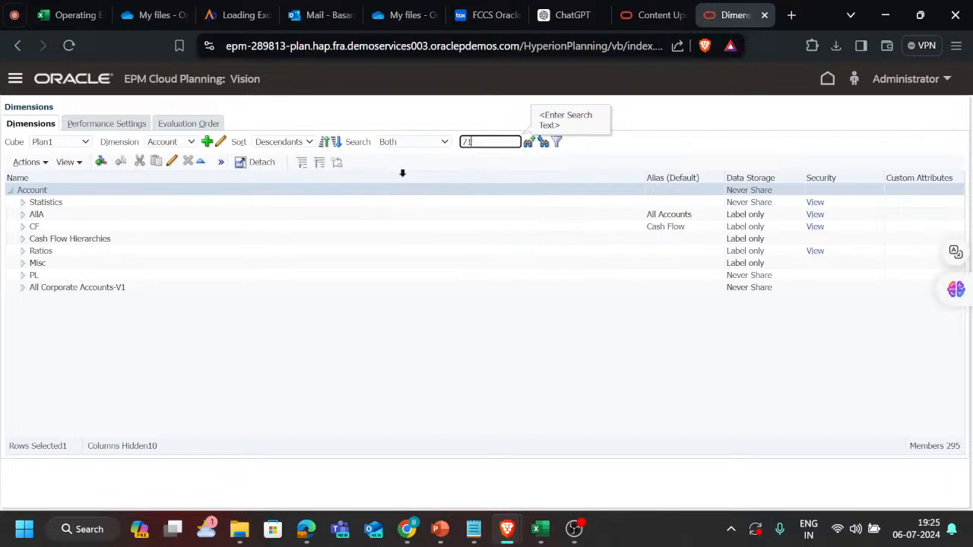
text(910)
key(Return)
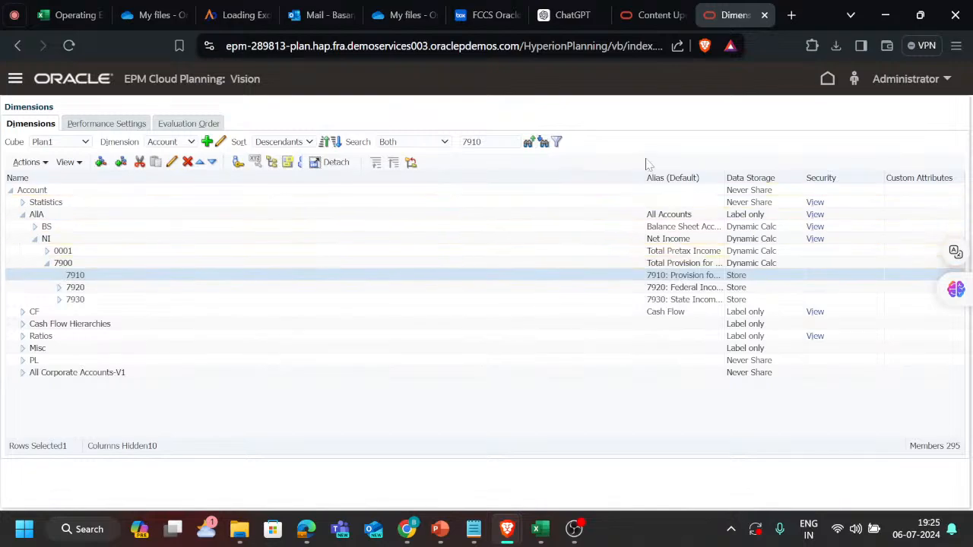
drag(642, 177, 340, 177)
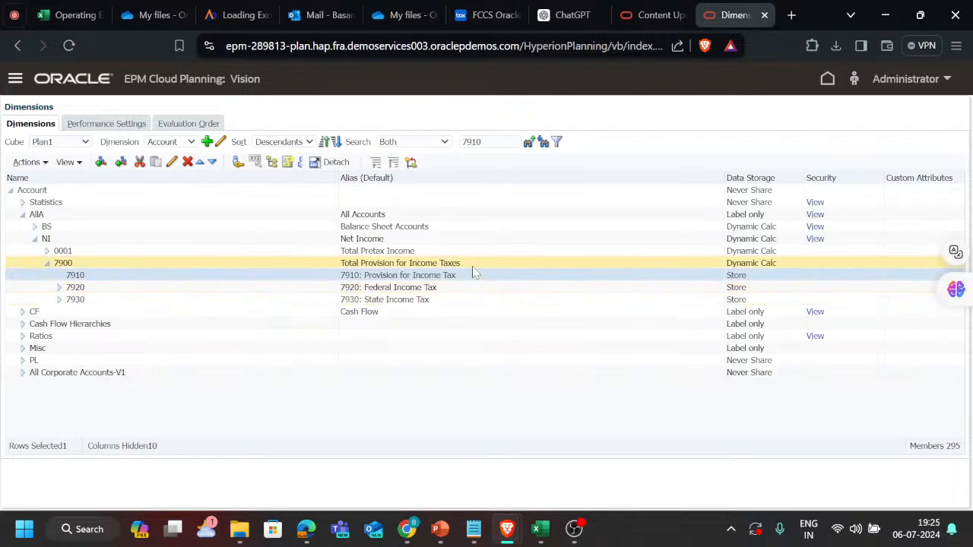
drag(464, 278, 341, 280)
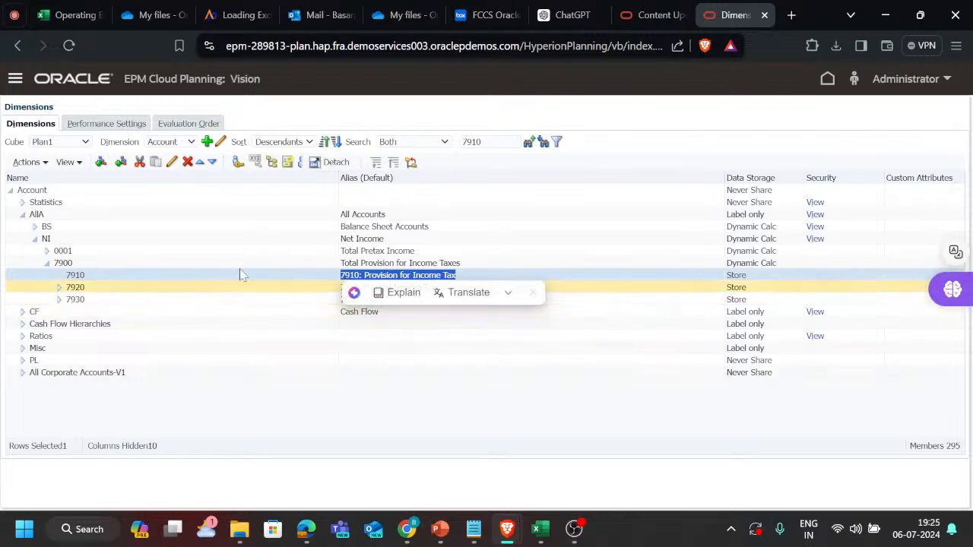
Switch to the Excel tracker and enter 7910 in D11, above the Payroll Tax(Rs) header on sheet 185.
key(alt+Tab)
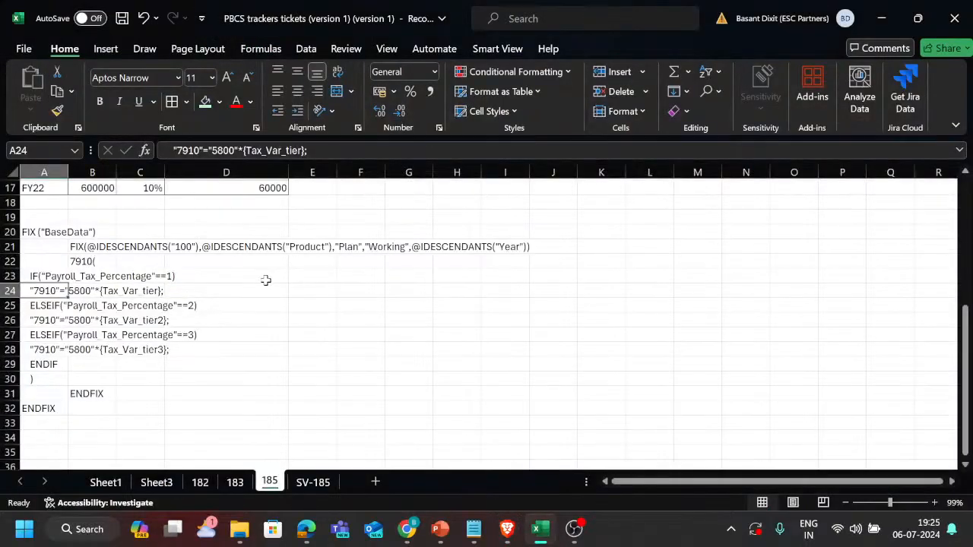
scroll(326, 296, up, 4)
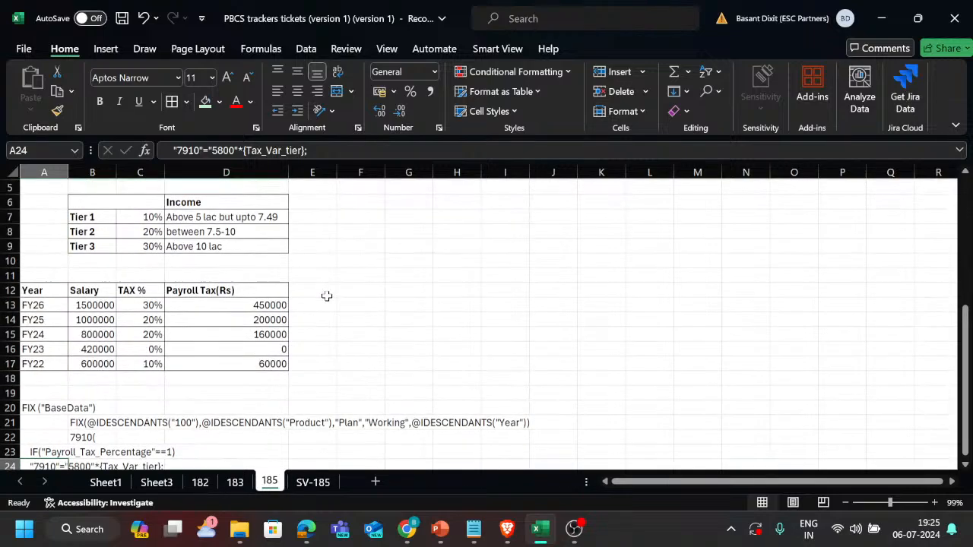
click(224, 291)
click(234, 279)
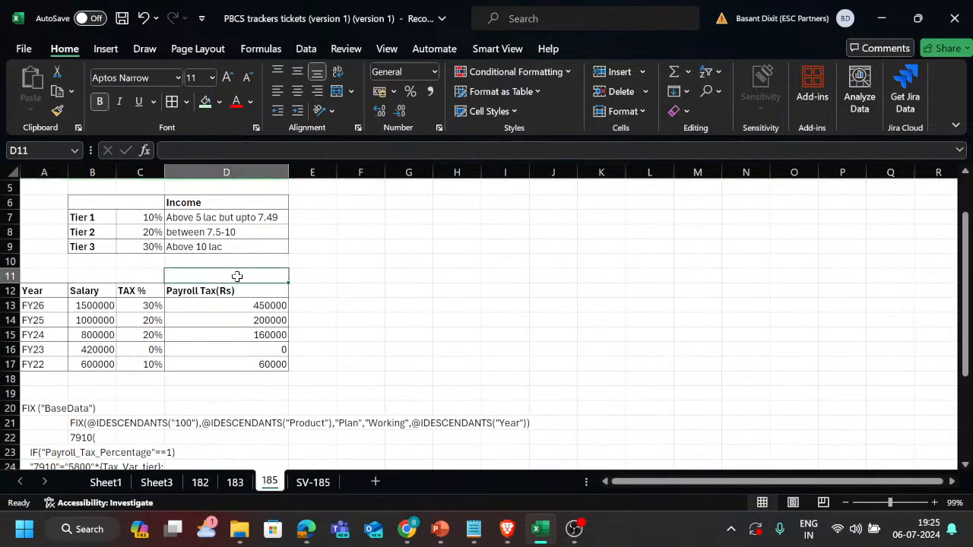
text(7910)
key(Return)
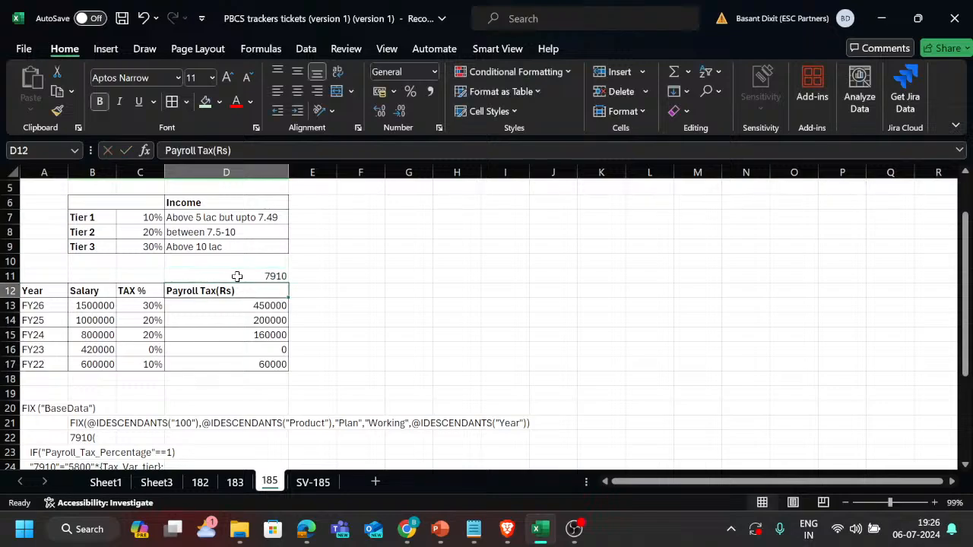
Add account code 5800 in B11, above the Salary header, leaving A11 empty.
click(235, 276)
key(Left)
key(Left)
key(Left)
text(5800)
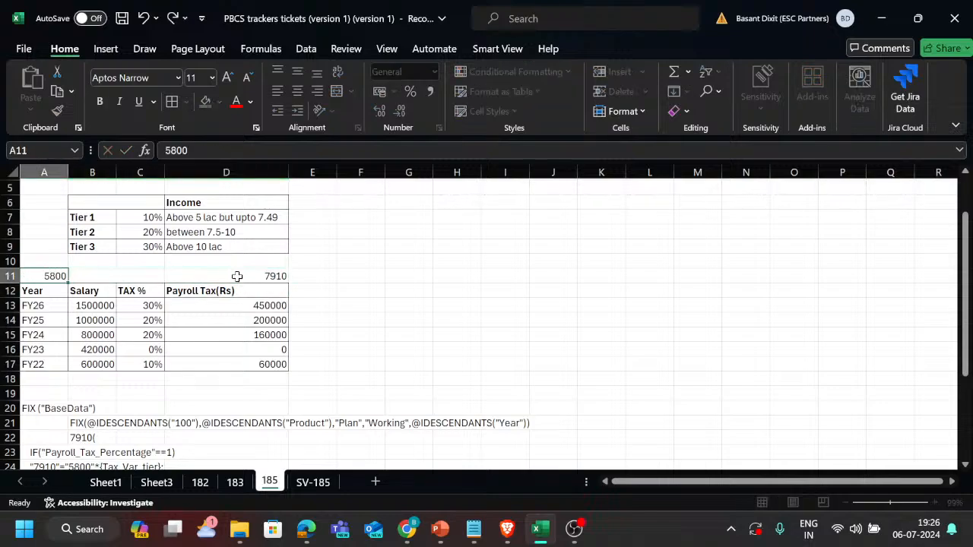
key(Return)
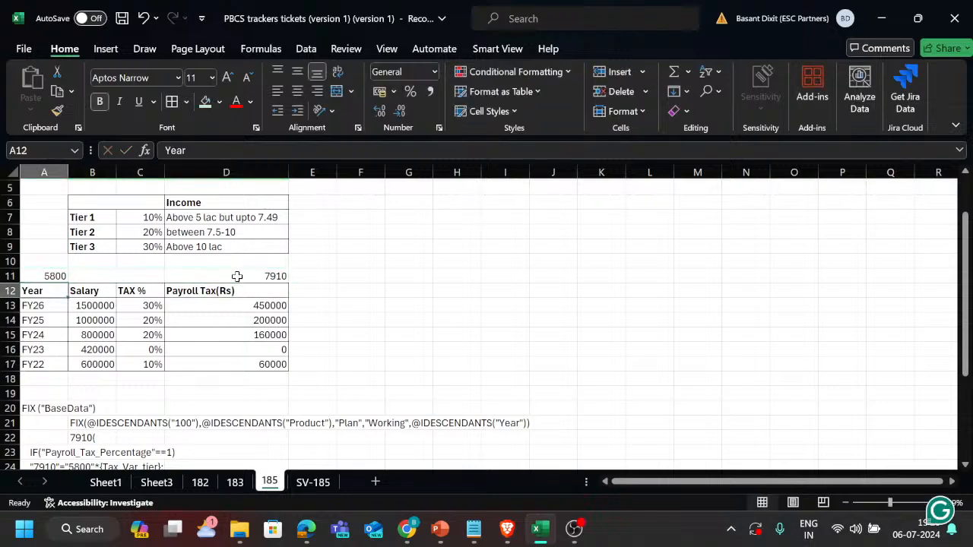
key(Up)
key(ctrl+c)
key(Right)
key(Return)
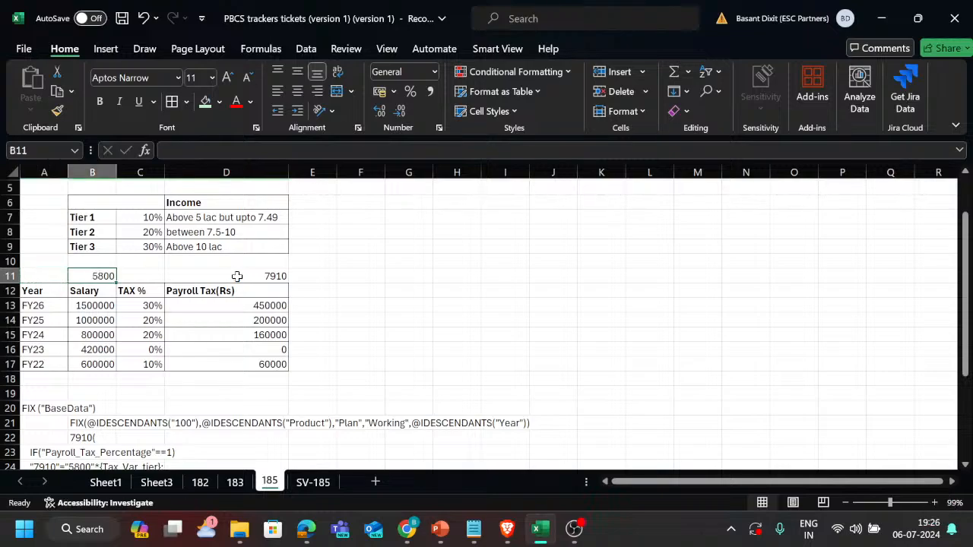
key(alt+Tab)
key(Escape)
Rename the Year header in A12 as Name(emp) and widen column A to fit it.
drag(54, 310, 52, 365)
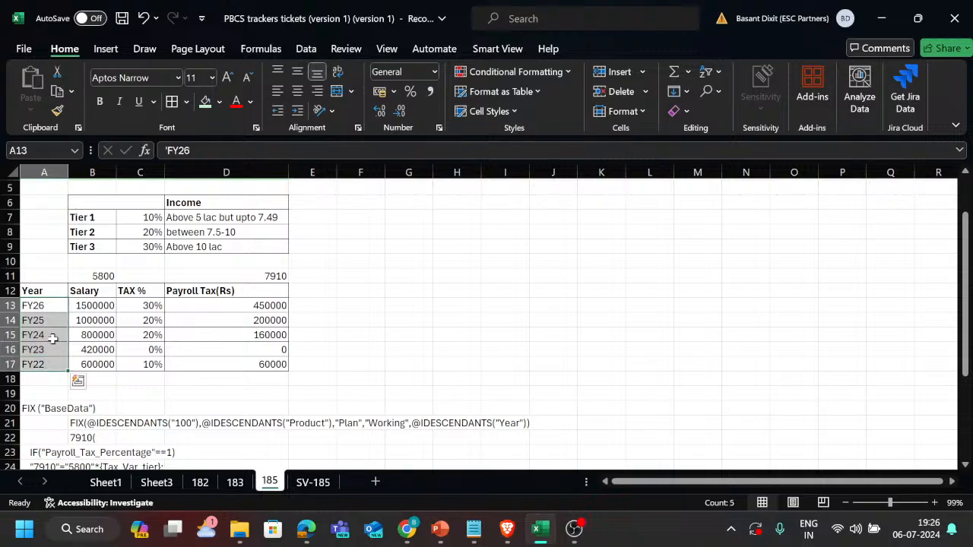
click(44, 292)
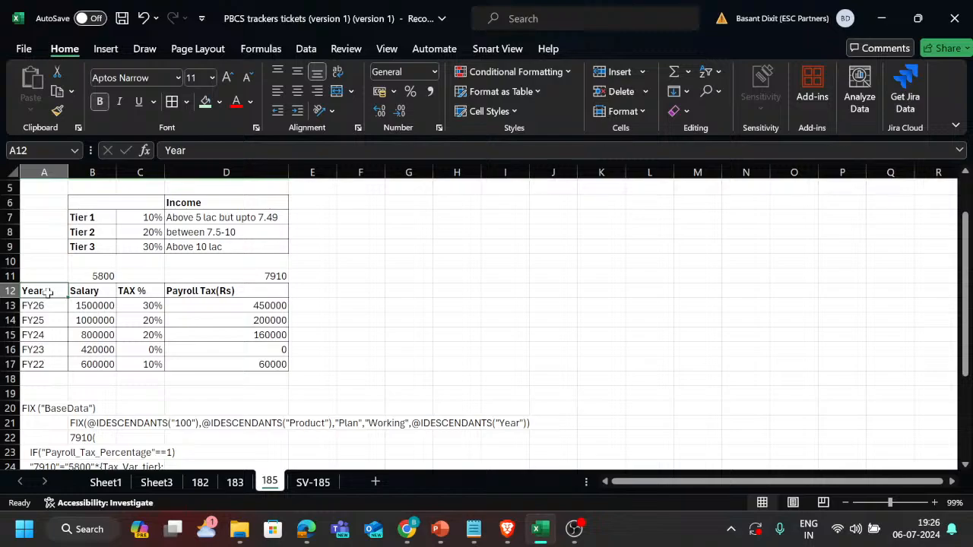
text(Name)
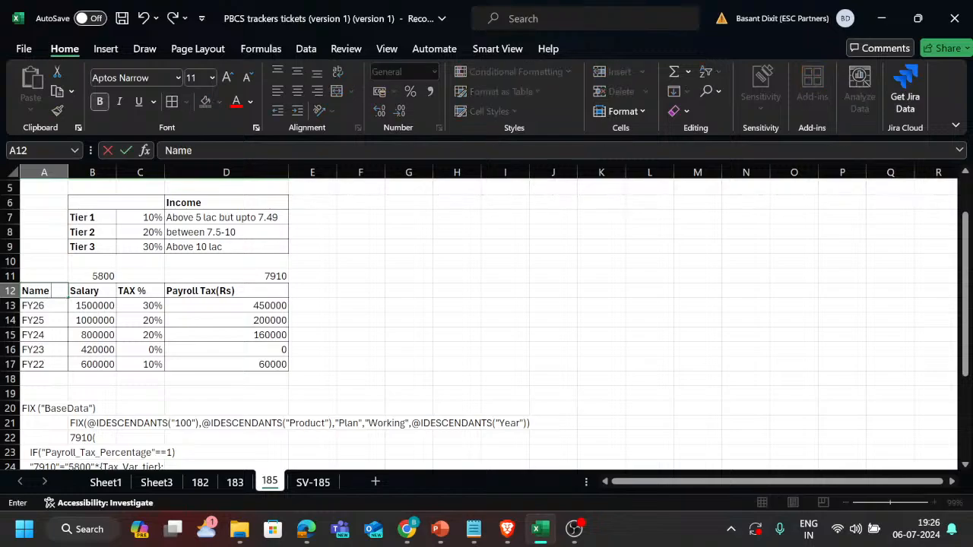
text((emp)
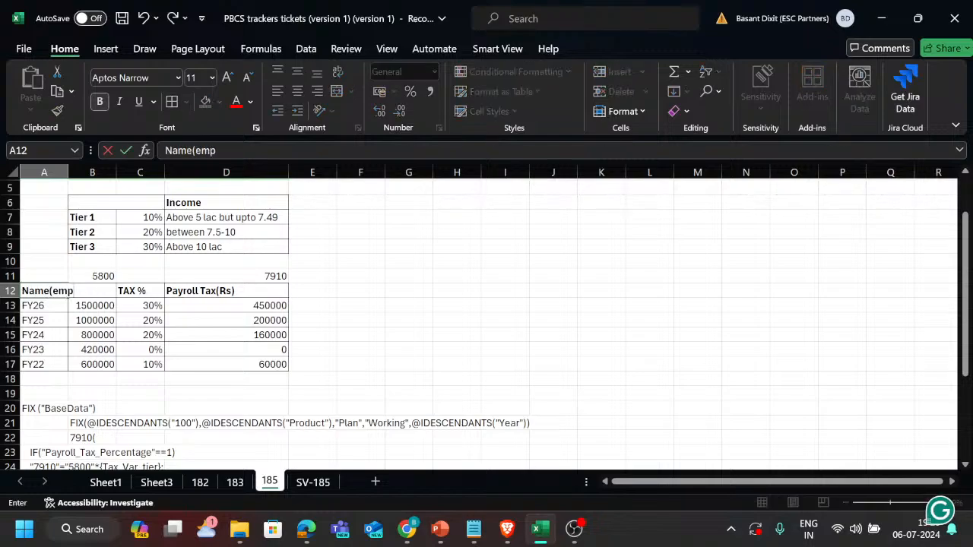
key(Return)
key(Return)
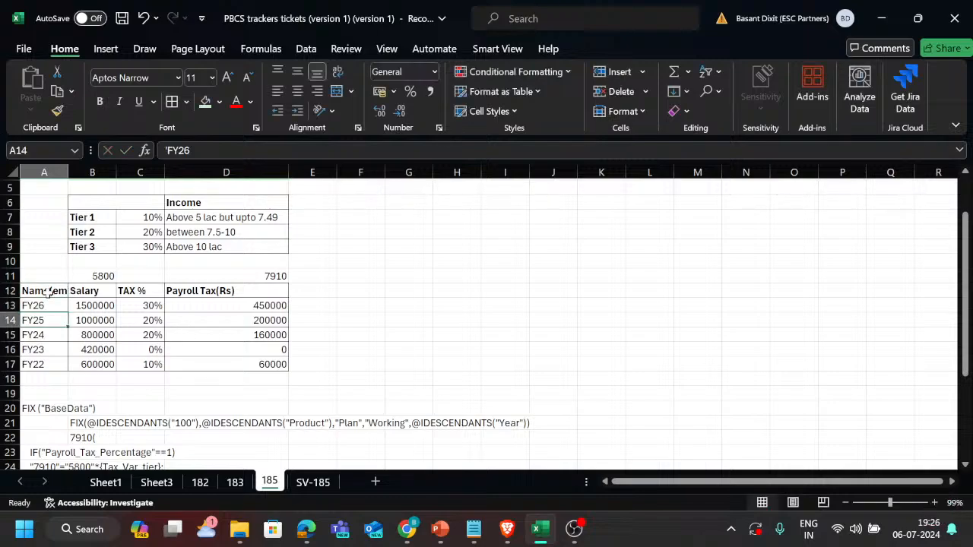
key(Up)
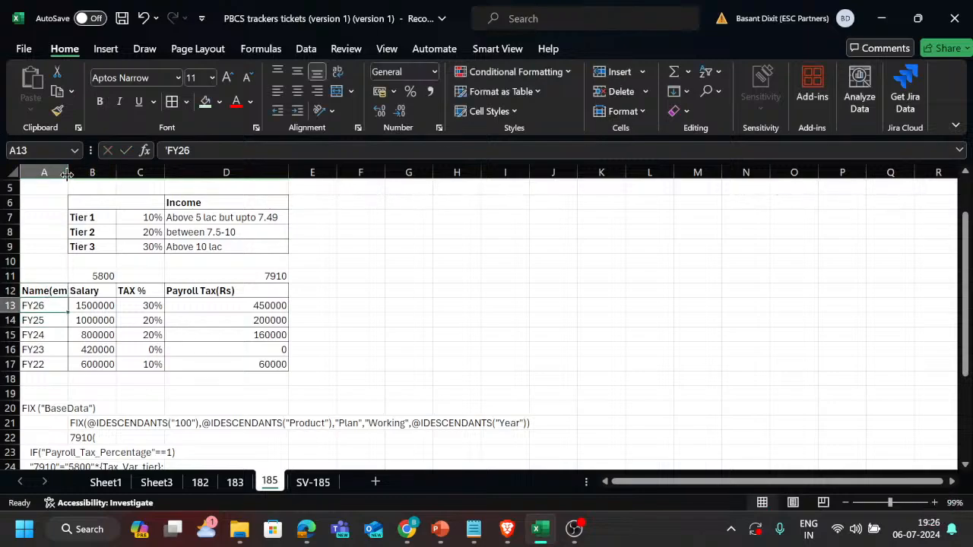
drag(68, 174, 92, 174)
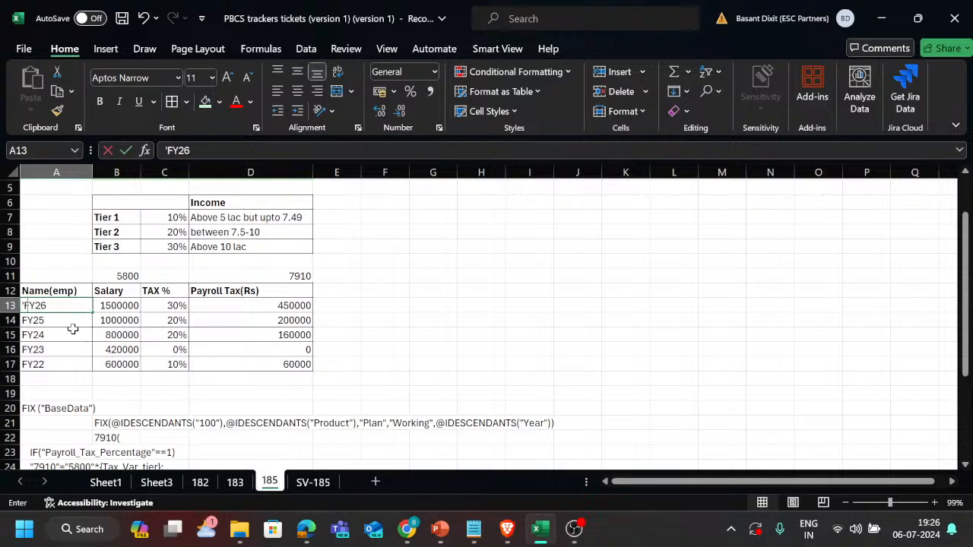
Replace FY26 and FY25 in A13 and A14 with two employees' names.
text(Kevin)
key(Return)
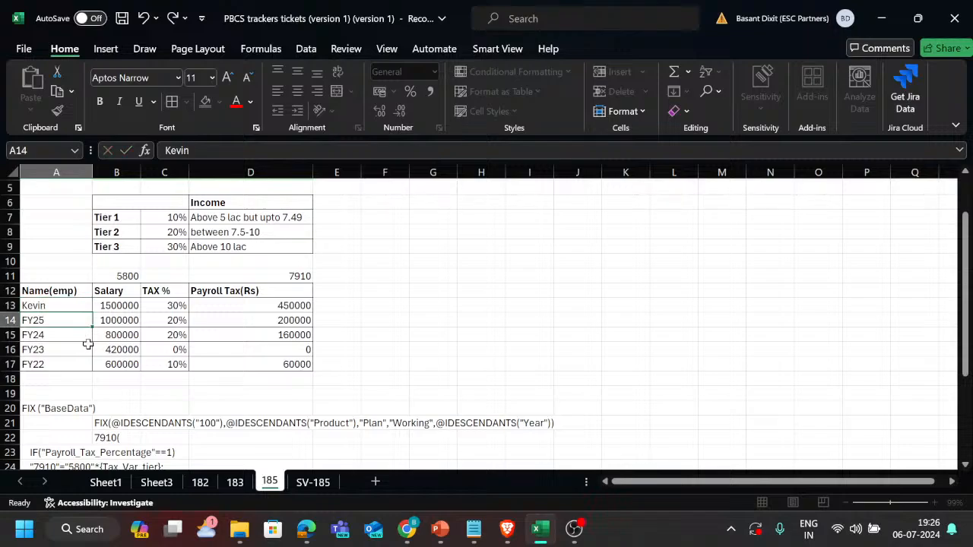
text(Sankar)
key(Return)
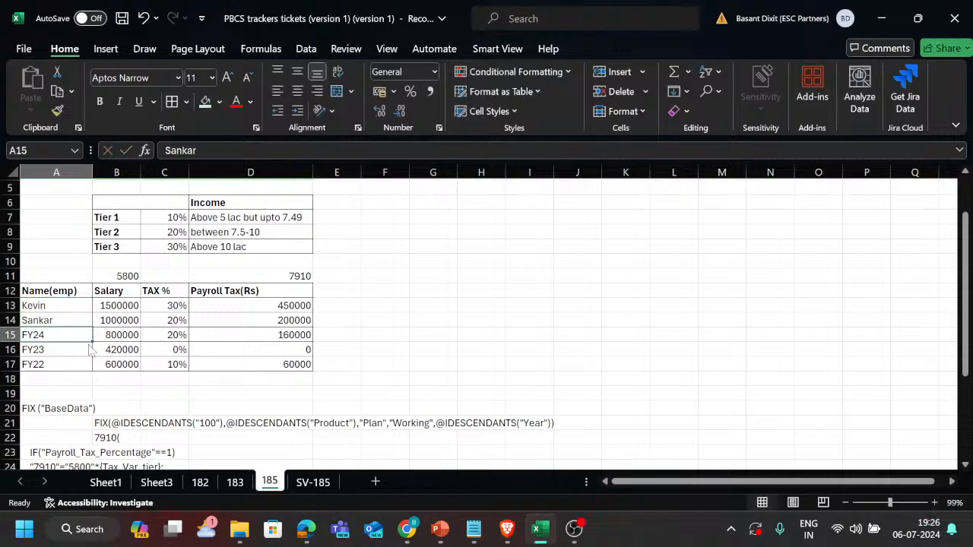
Check the participants in the Teams meeting and enter a third employee's name in A15 of the tracker.
key(alt+Tab)
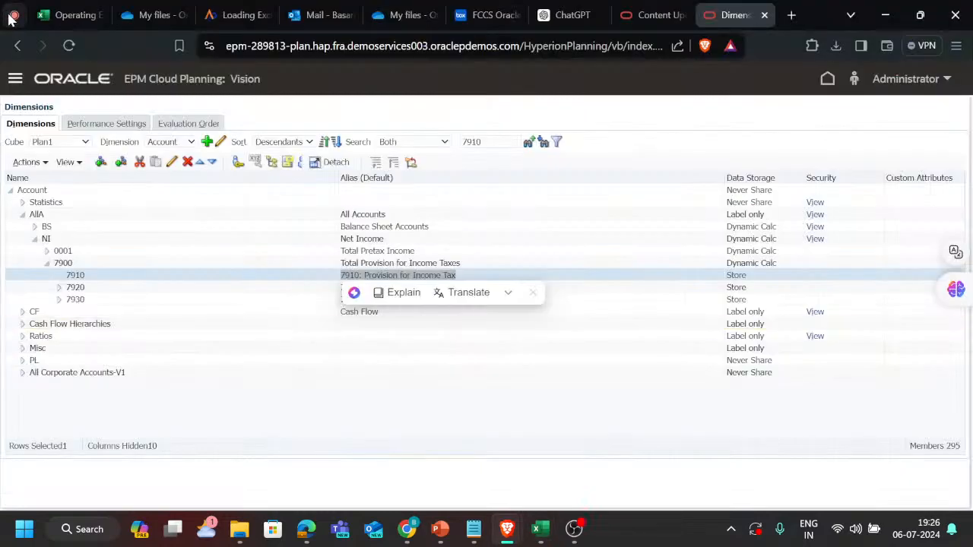
click(11, 16)
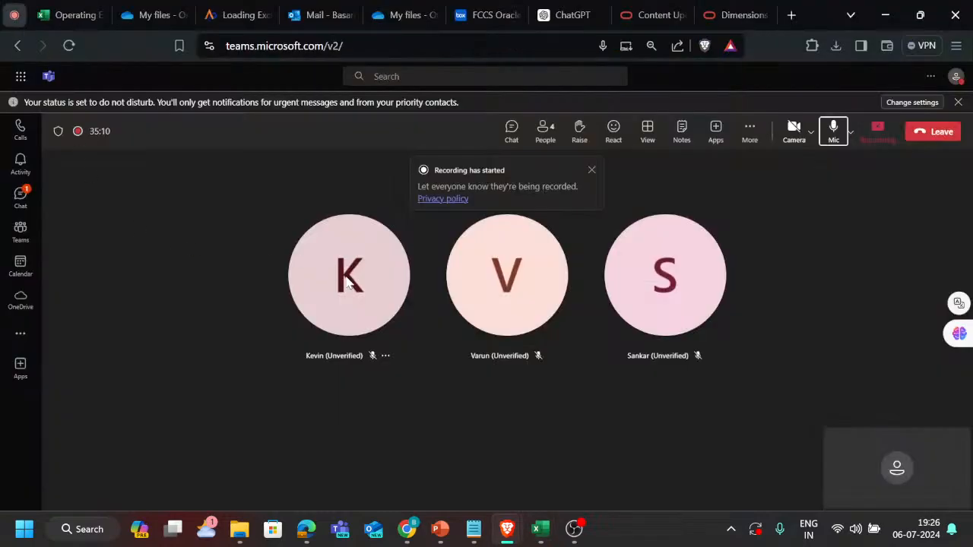
click(730, 14)
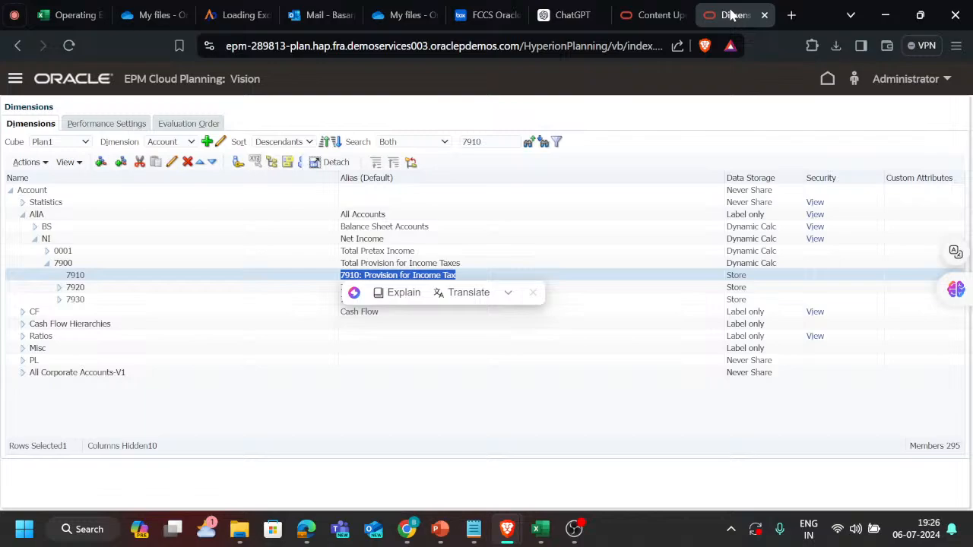
click(646, 13)
key(alt+Tab)
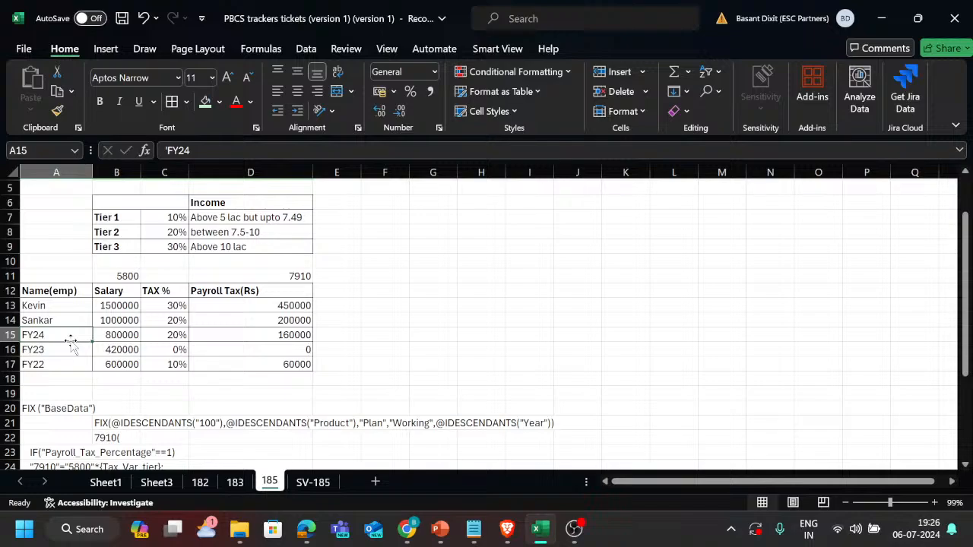
text(Varun)
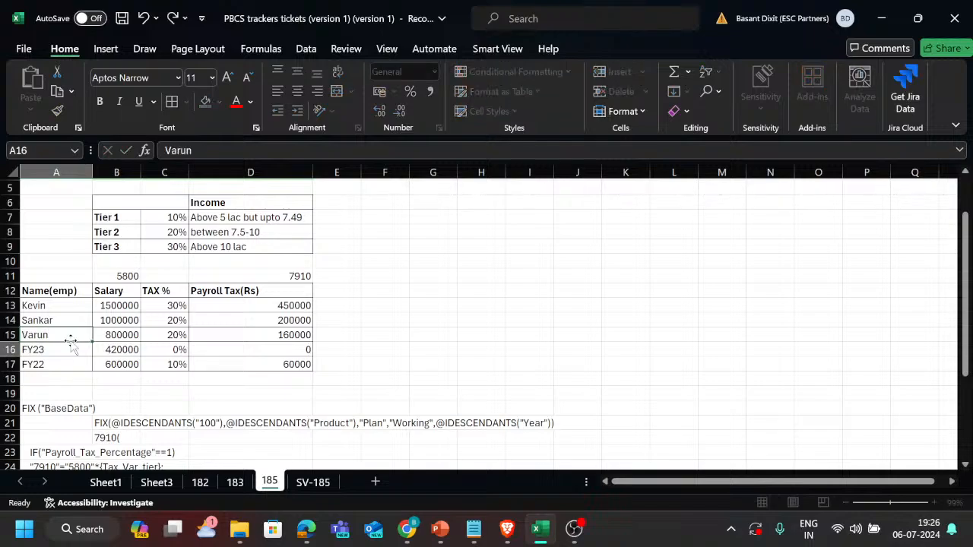
Undo the employee names, the column A widening and the Name(emp) header to restore the Year column.
key(Tab)
key(Left)
key(Up)
key(Up)
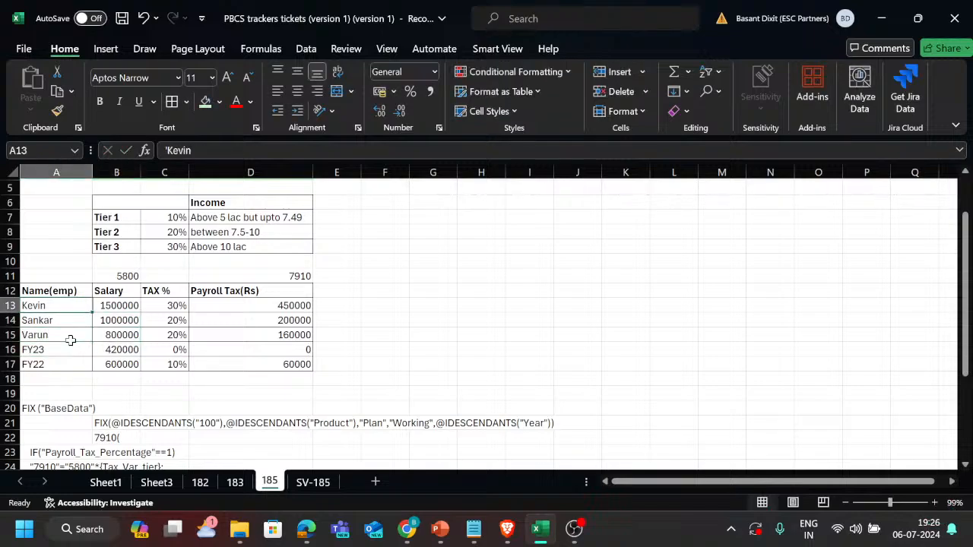
key(Down)
key(Up)
key(Up)
key(ctrl+z)
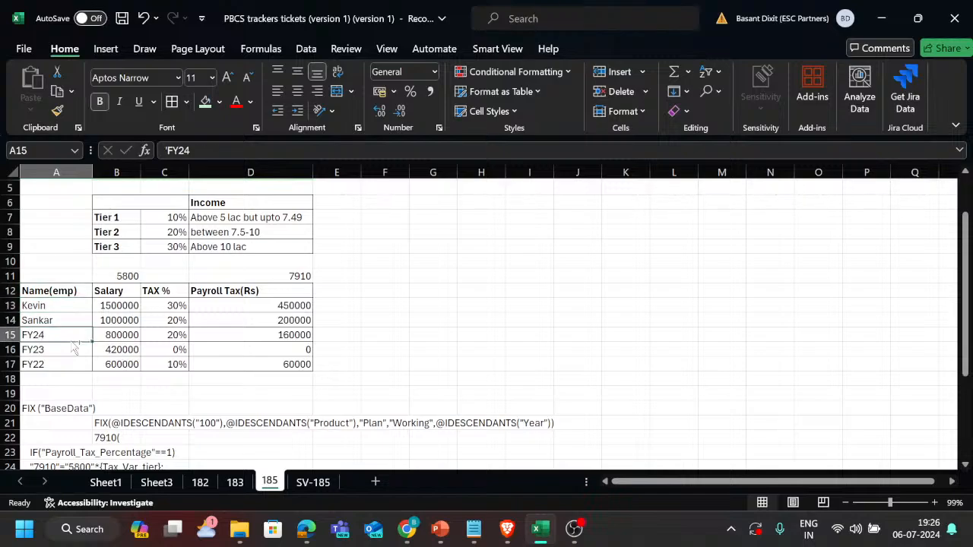
key(ctrl+z)
key(ctrl+z)
key(ctrl+z)
key(ctrl+z)
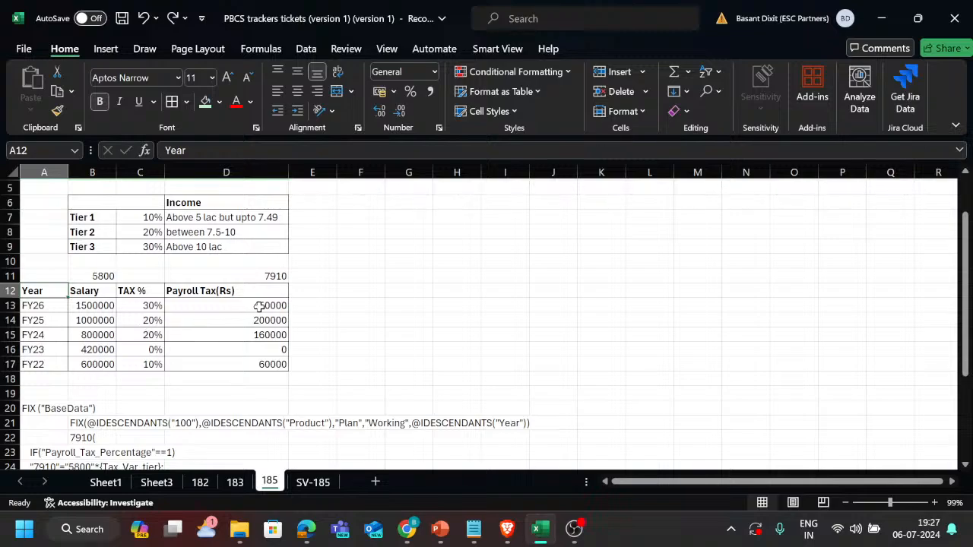
Review the tier percentages and income ranges in the Payroll taxes with Smartlist table, selecting B6:D9.
click(141, 277)
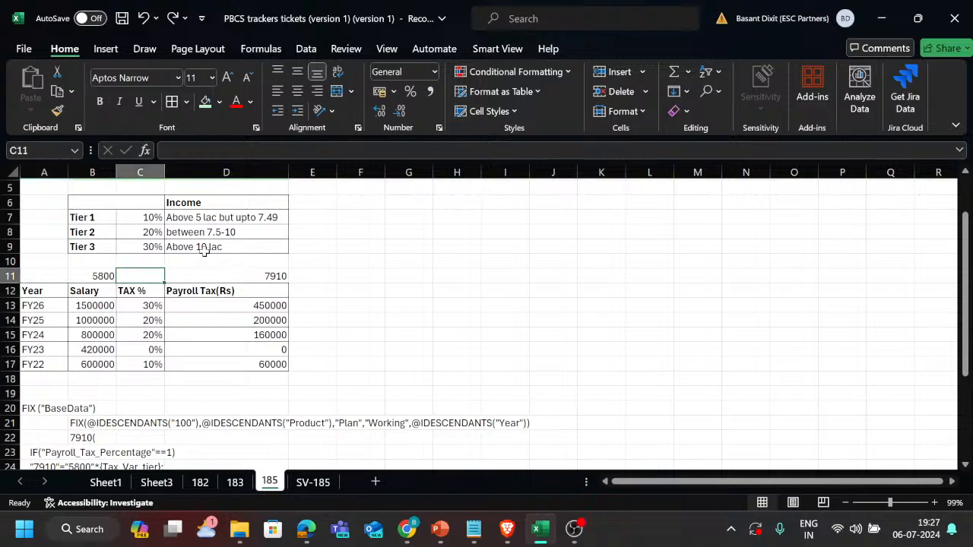
scroll(251, 257, up, 1)
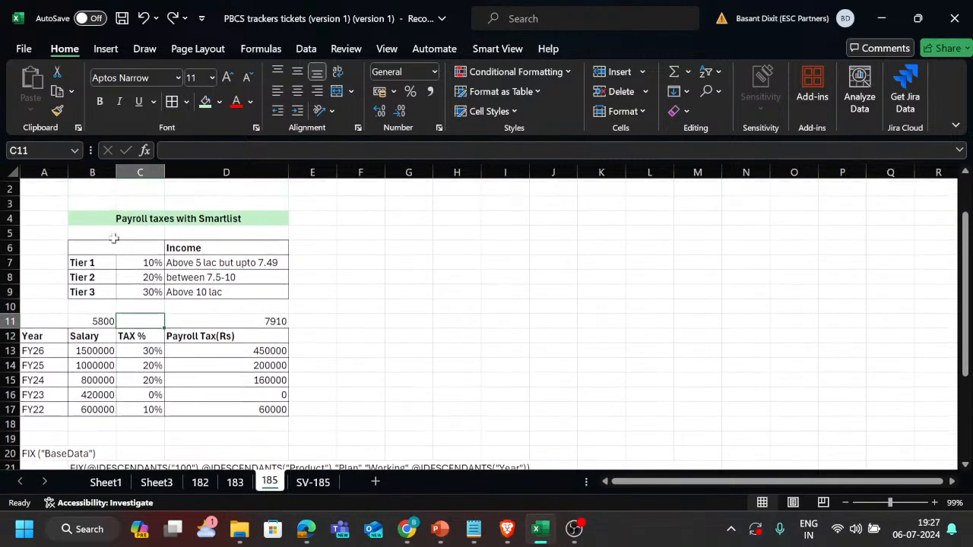
scroll(113, 238, up, 1)
drag(86, 256, 231, 301)
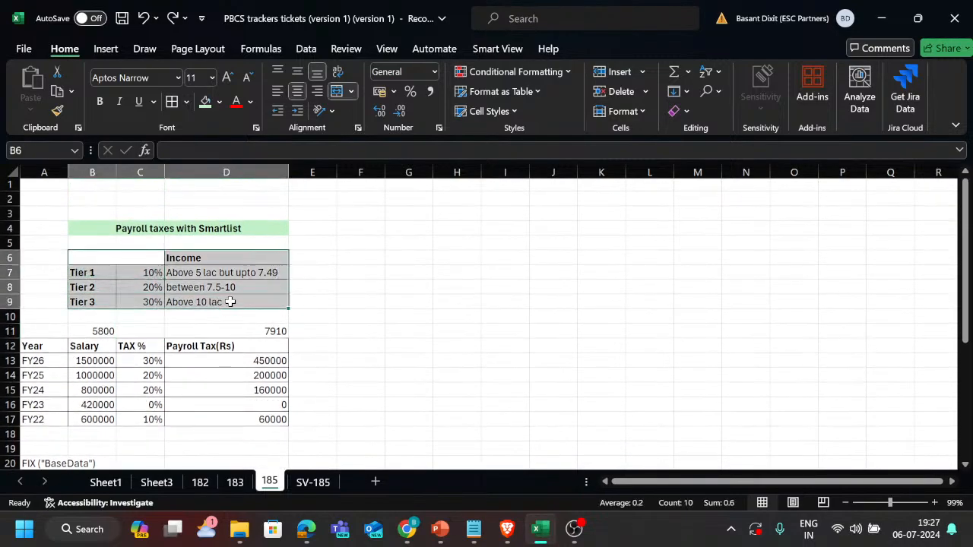
Switch to EPM Cloud Planning in the browser and open the Smart Lists page of the Vision application.
key(alt+Tab)
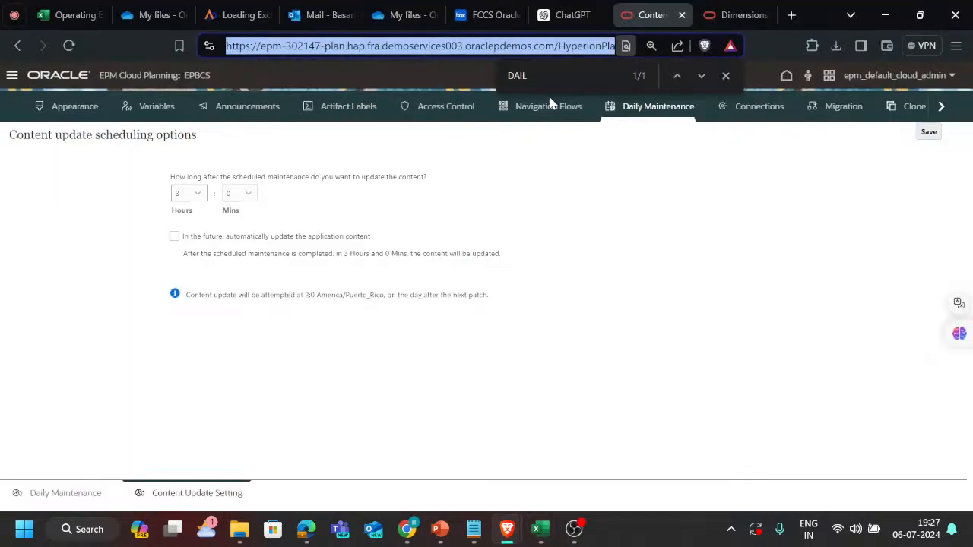
click(730, 16)
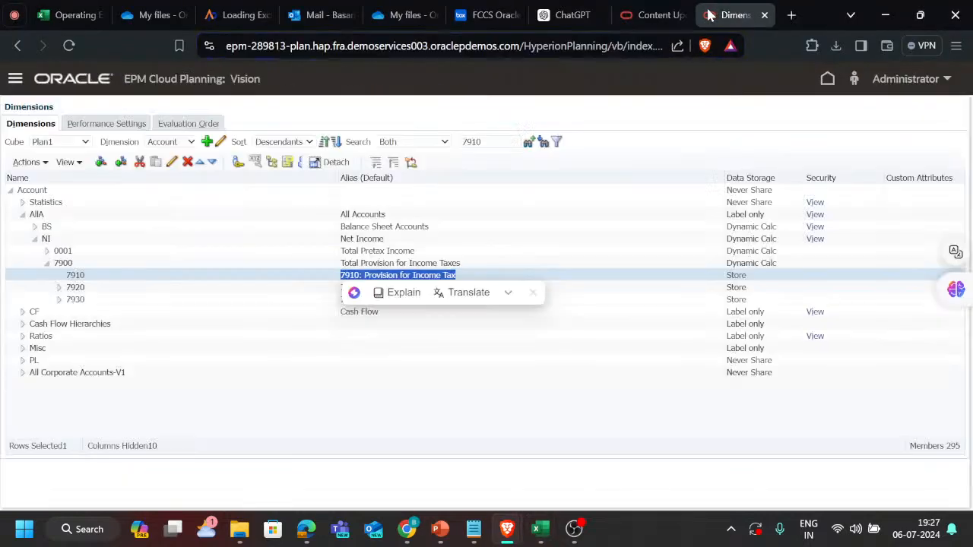
click(15, 76)
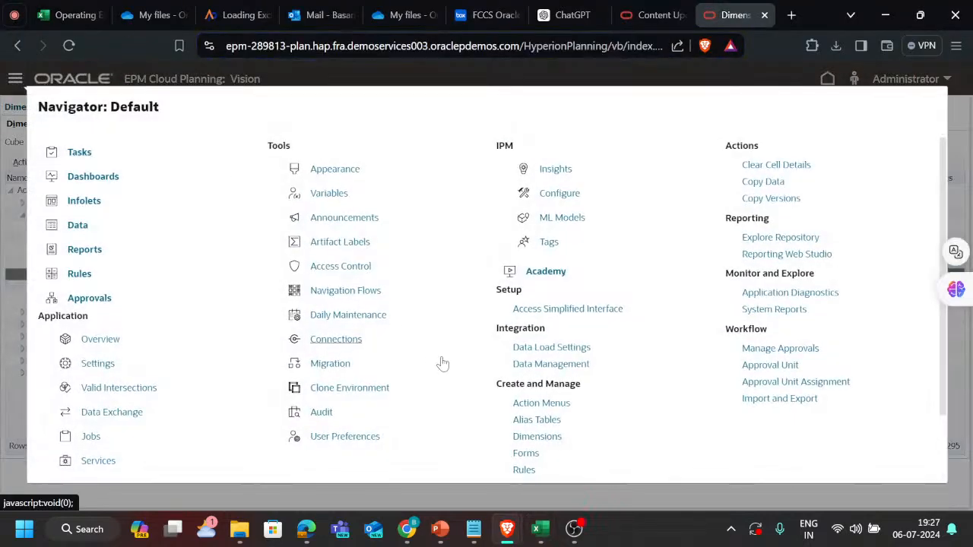
scroll(443, 364, down, 2)
click(536, 451)
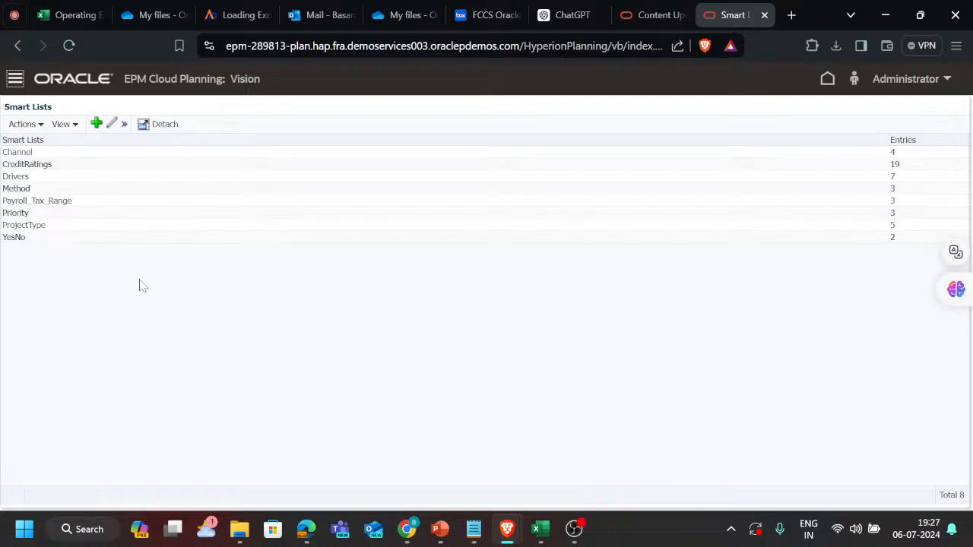
Open the Payroll_Tax_Range smart list, examine its entries and close it without saving.
click(68, 200)
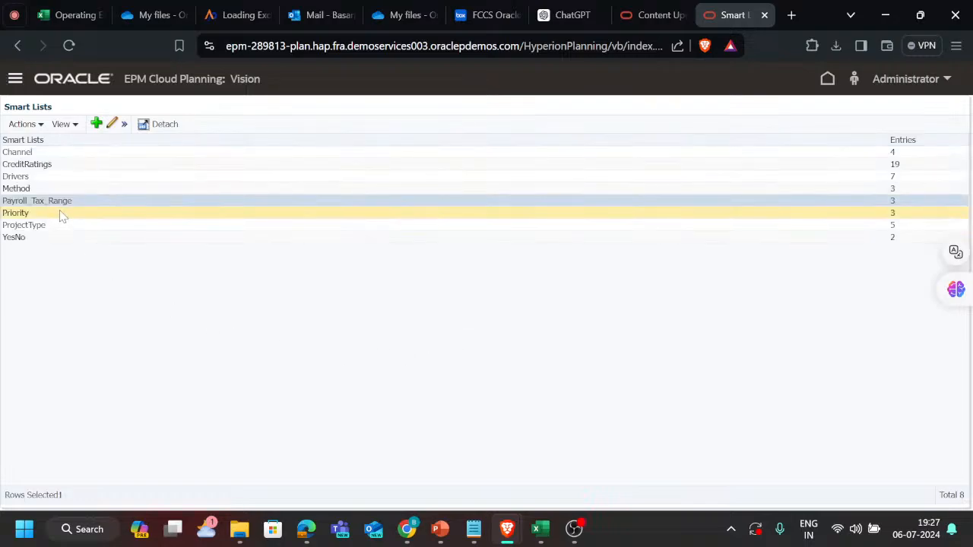
click(113, 123)
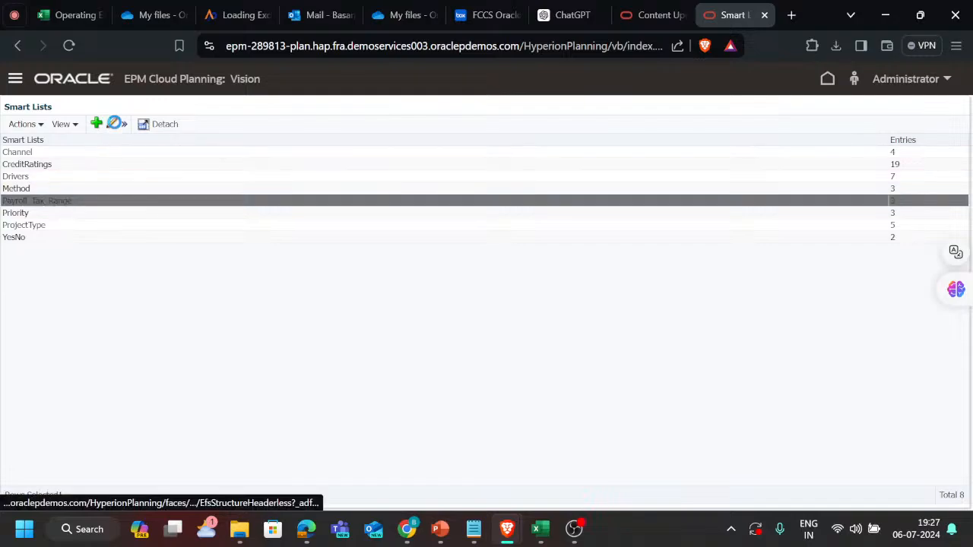
click(76, 143)
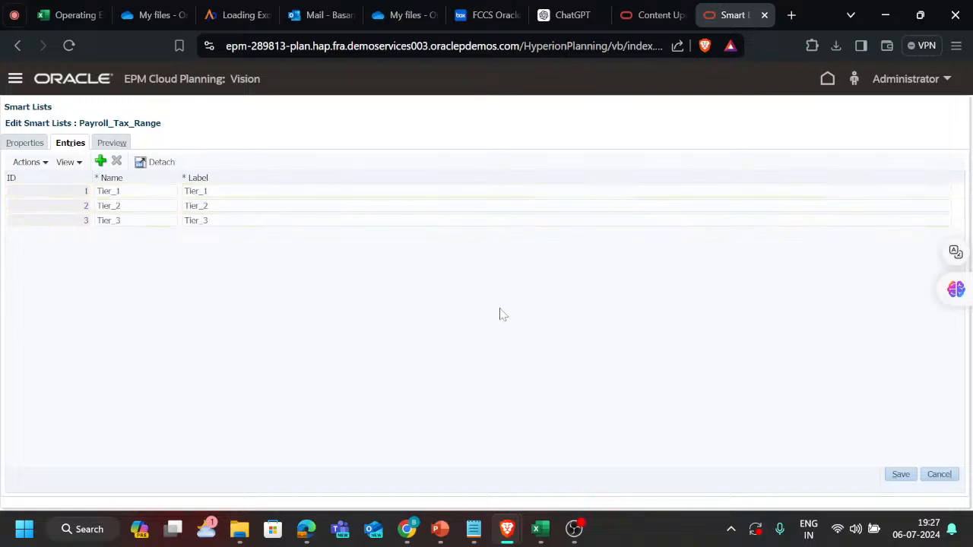
click(942, 476)
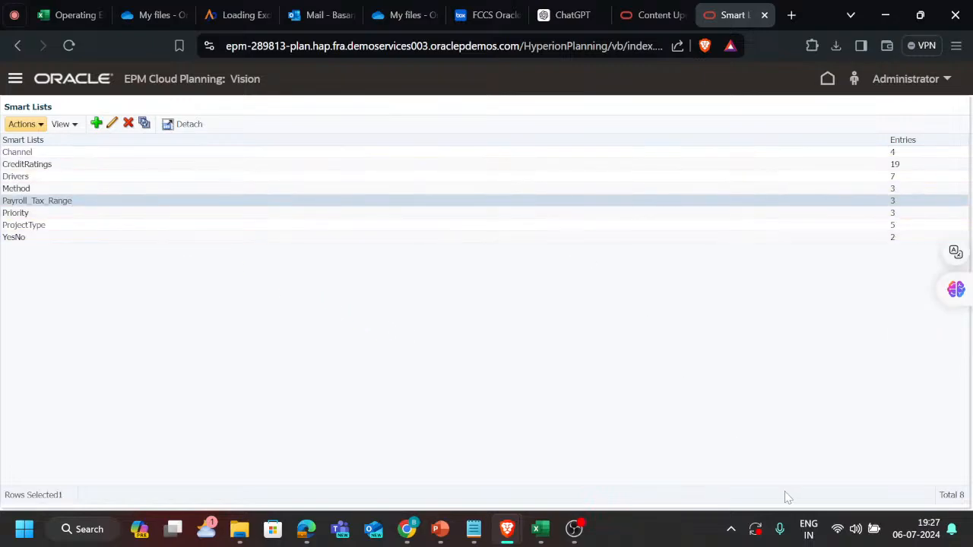
Open the Account dimension in the Dimensions editor and set the member search to Both.
click(15, 79)
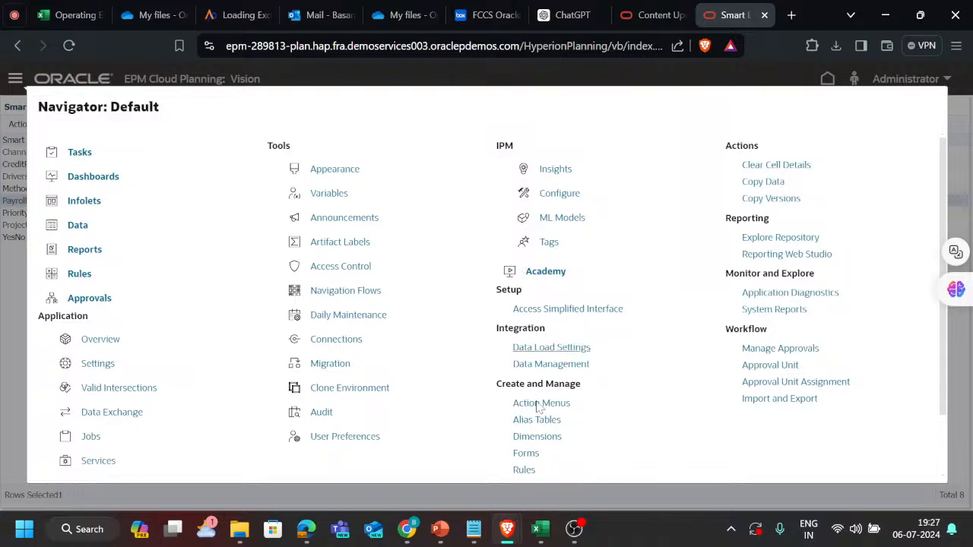
click(537, 438)
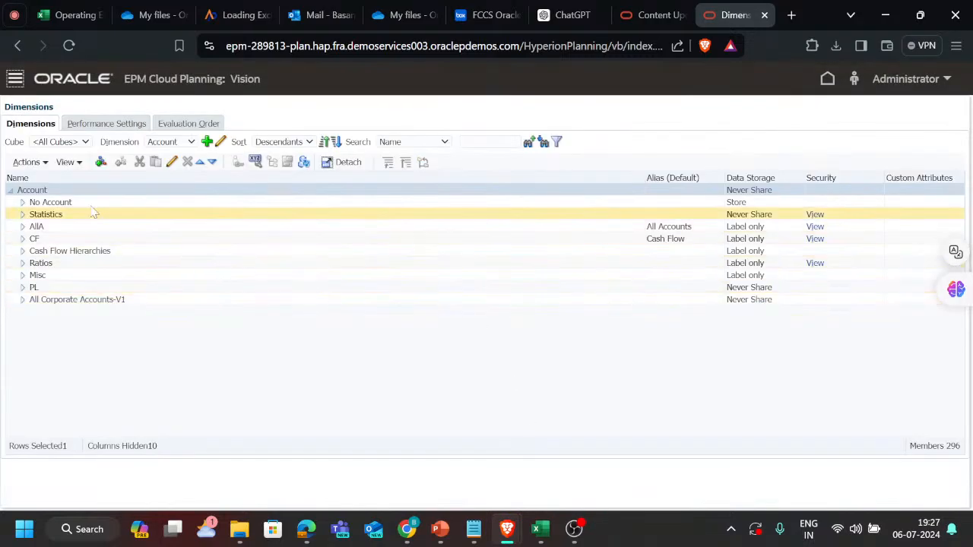
click(418, 145)
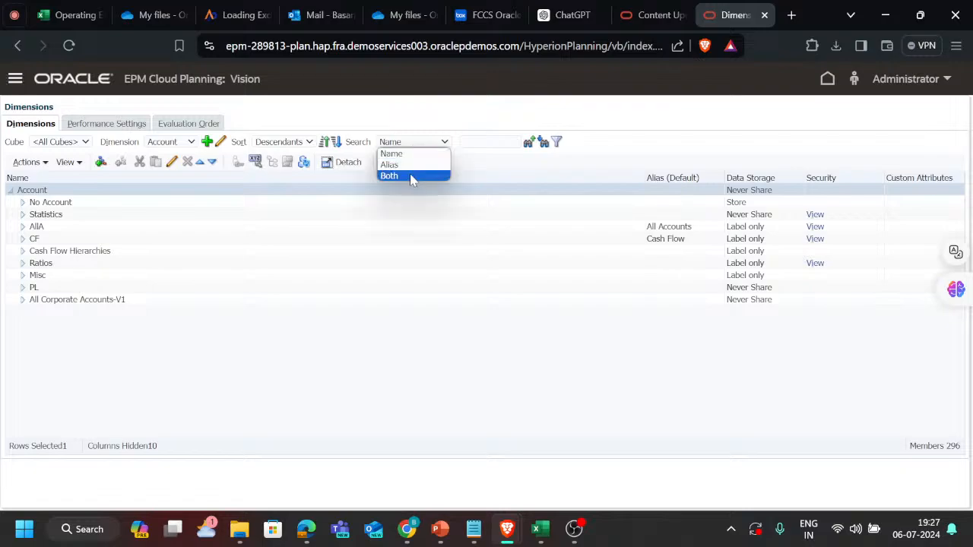
click(411, 175)
key(Tab)
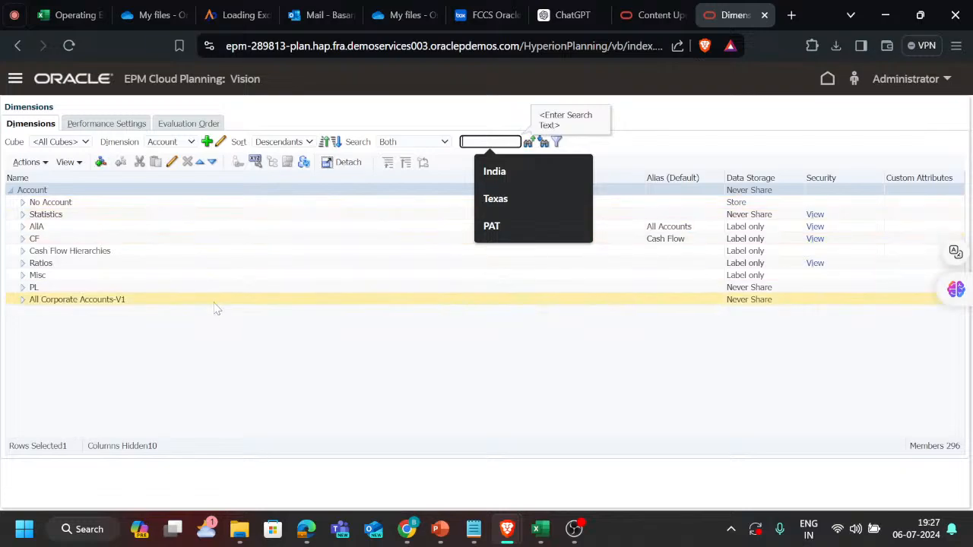
click(155, 349)
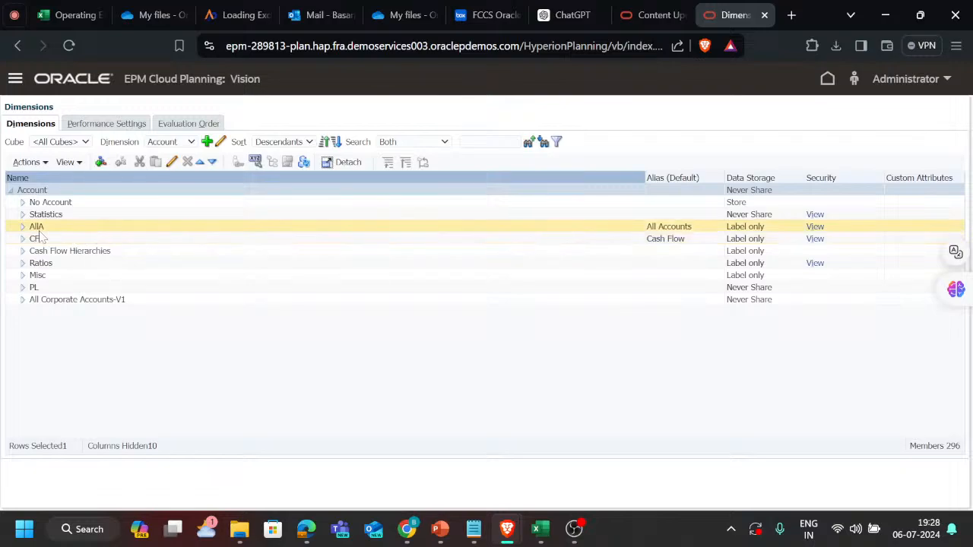
Switch to the Excel tracker and review the Tier 1 to Tier 3 labels in the Payroll taxes with Smartlist table.
key(alt+Tab)
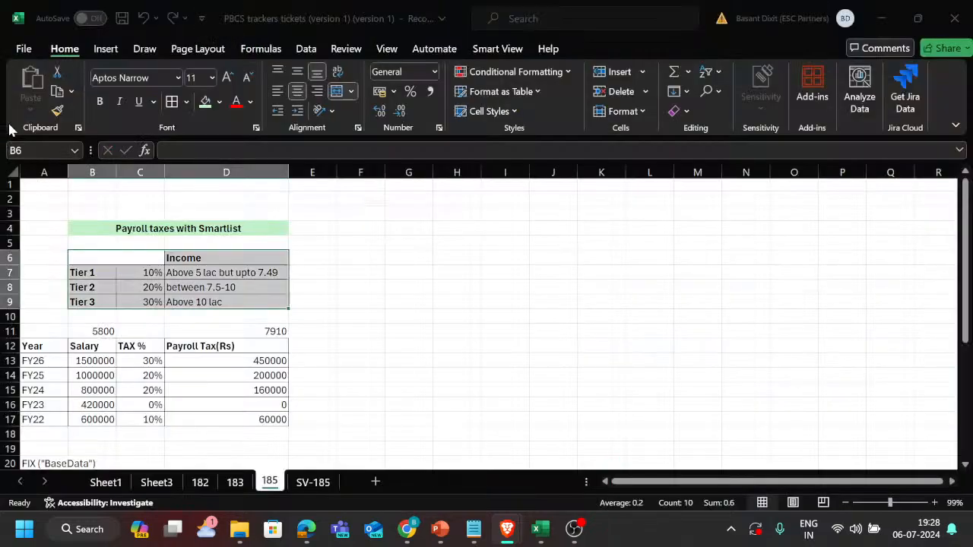
drag(103, 272, 100, 298)
key(alt+Tab)
key(alt+shift+Tab)
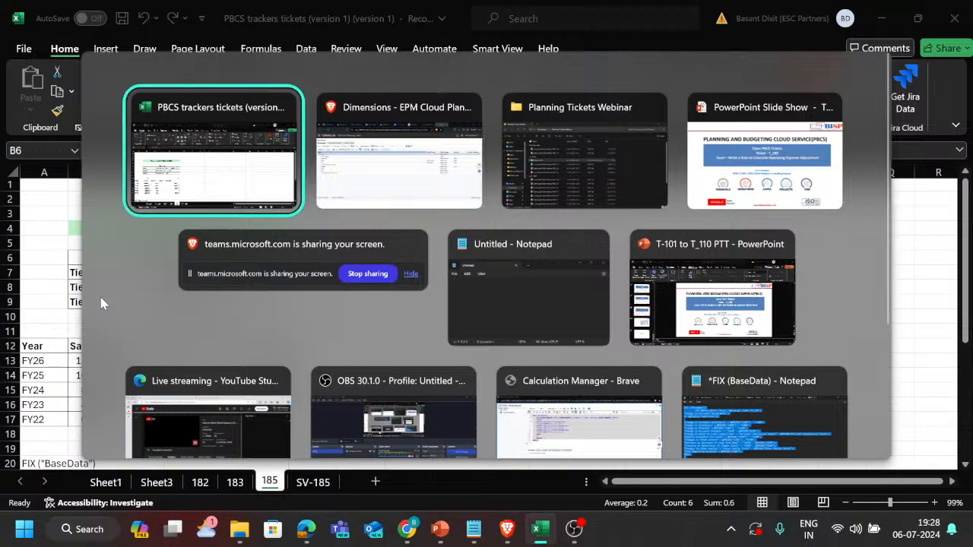
Return to EPM Planning and locate the Payroll_Tax_Percentage member under Misc in the Account dimension.
key(alt+Tab)
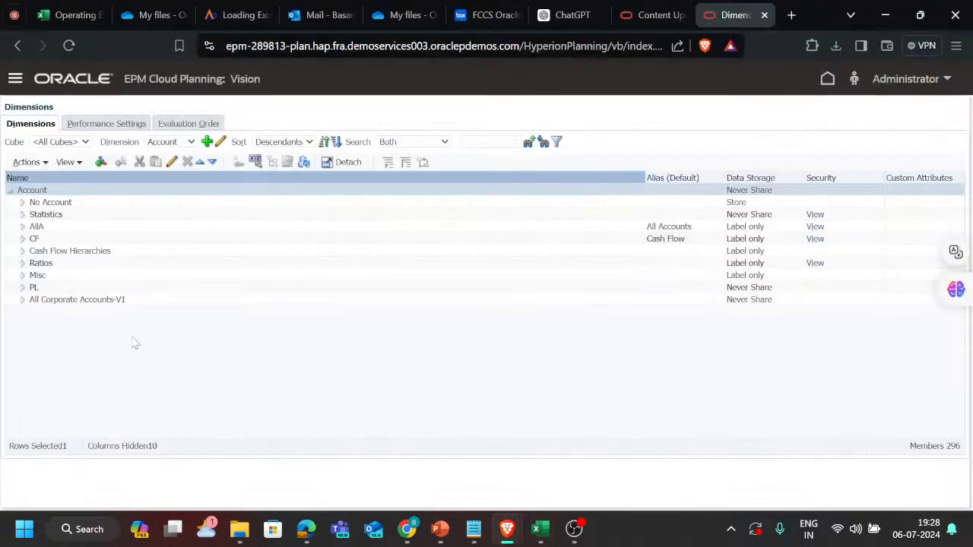
click(22, 275)
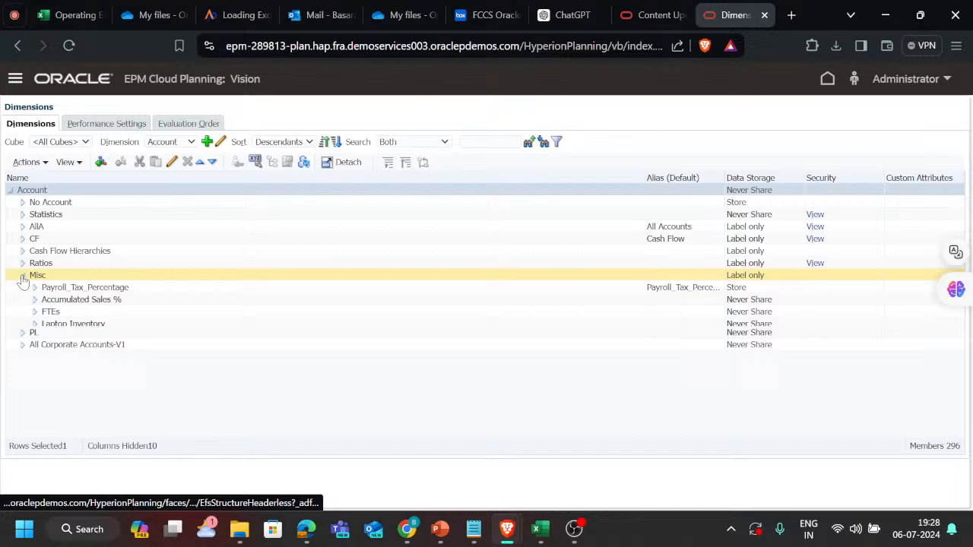
click(98, 287)
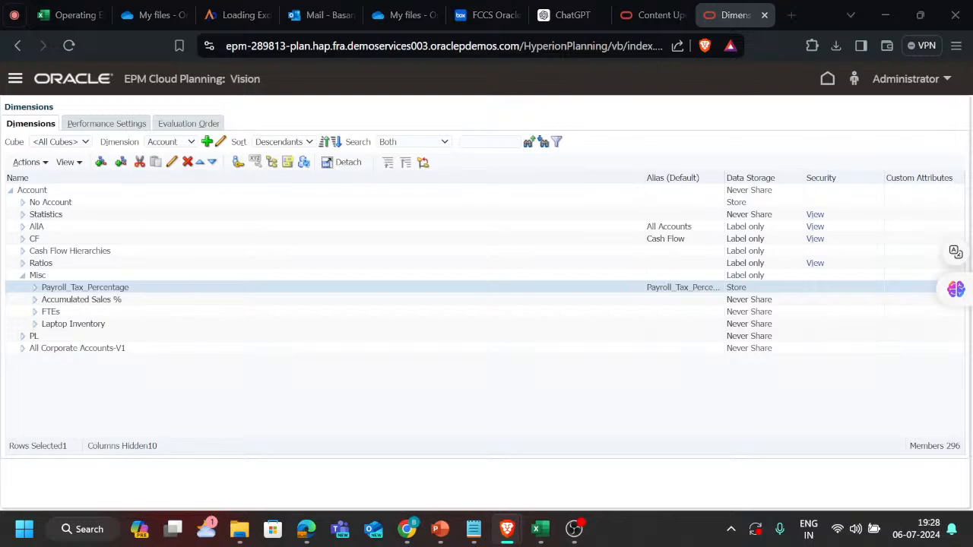
In the Excel tracker, enter PTP in C11 above the TAX % column and select the percentages in C13:C16.
key(alt+Tab)
click(142, 334)
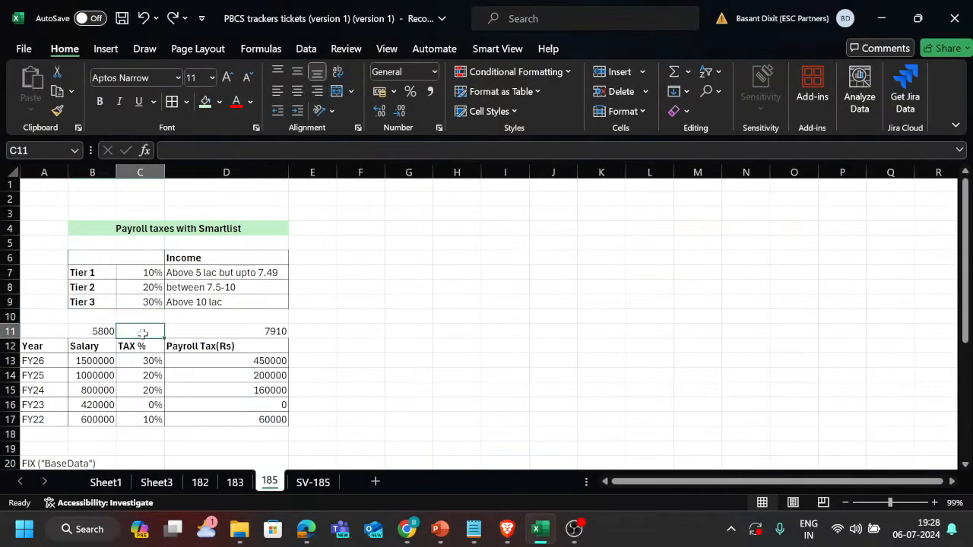
text(p)
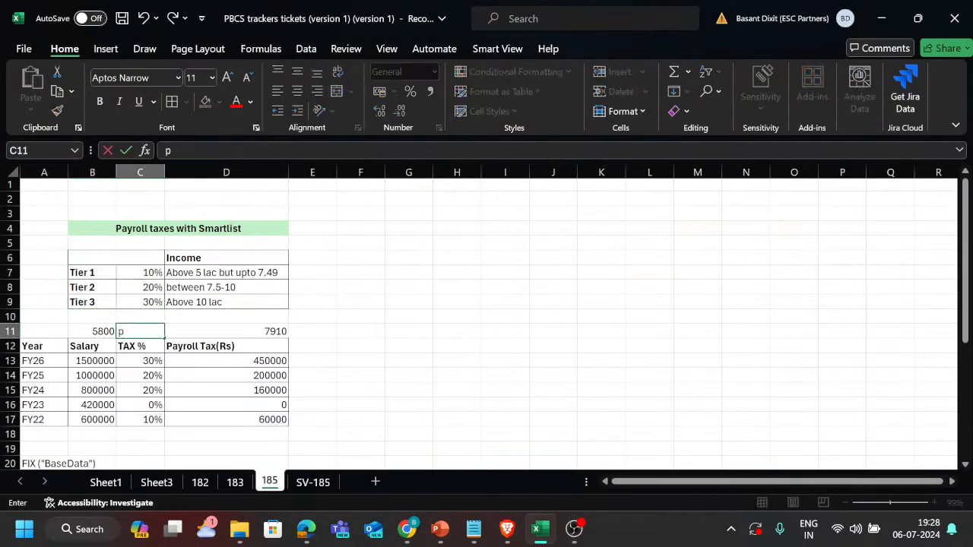
key(BackSpace)
text(PTP)
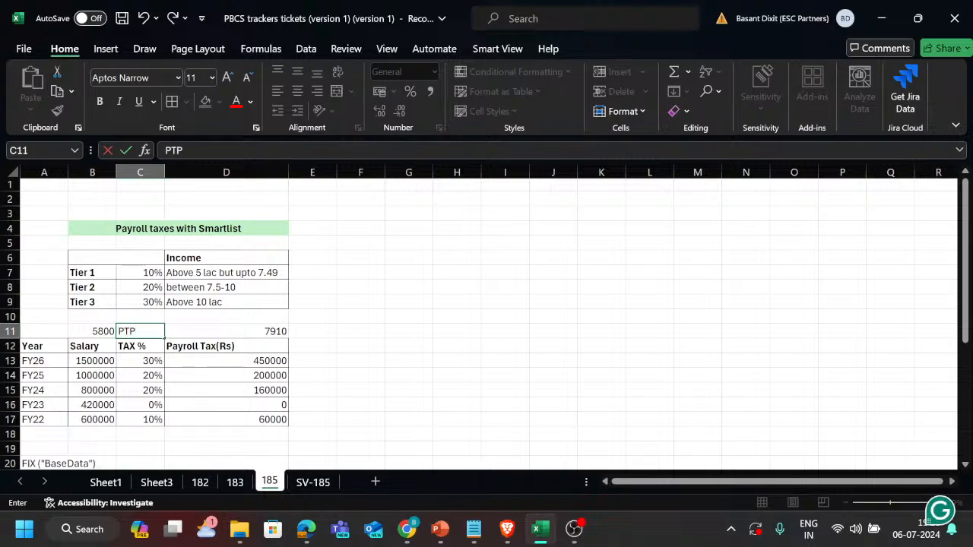
key(Return)
click(142, 334)
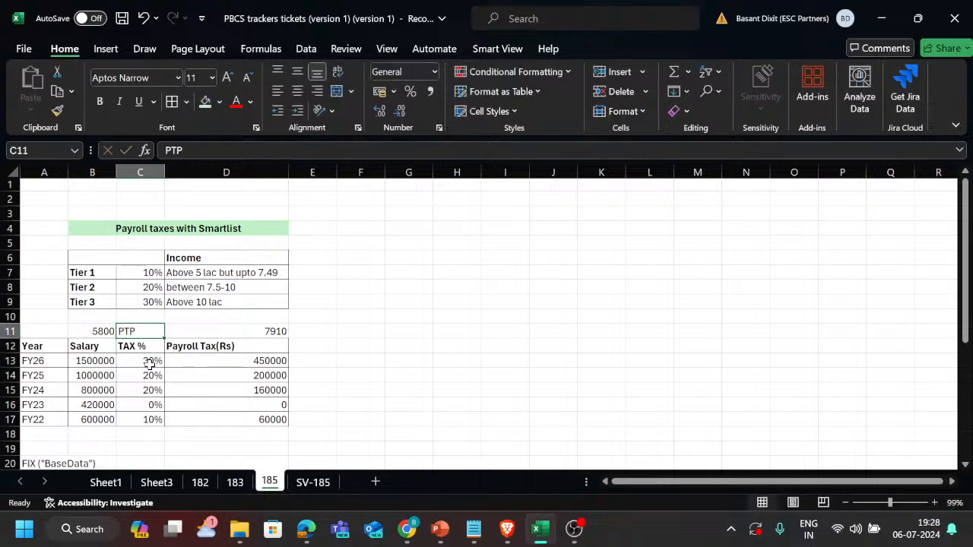
drag(149, 362, 149, 406)
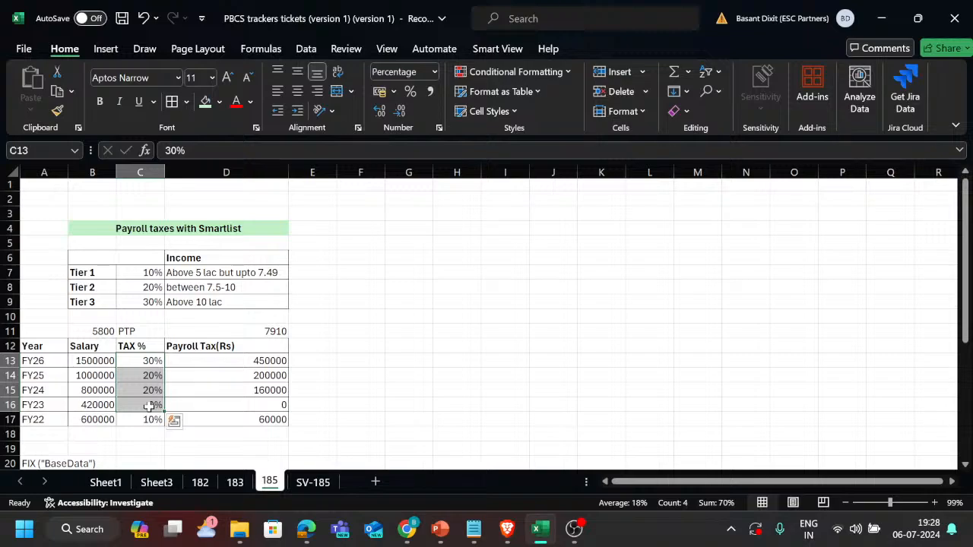
In EPM Planning, examine the Payroll_Tax_Percentage member's properties, especially its data type and assigned smart list, and close it without saving.
key(alt+Tab)
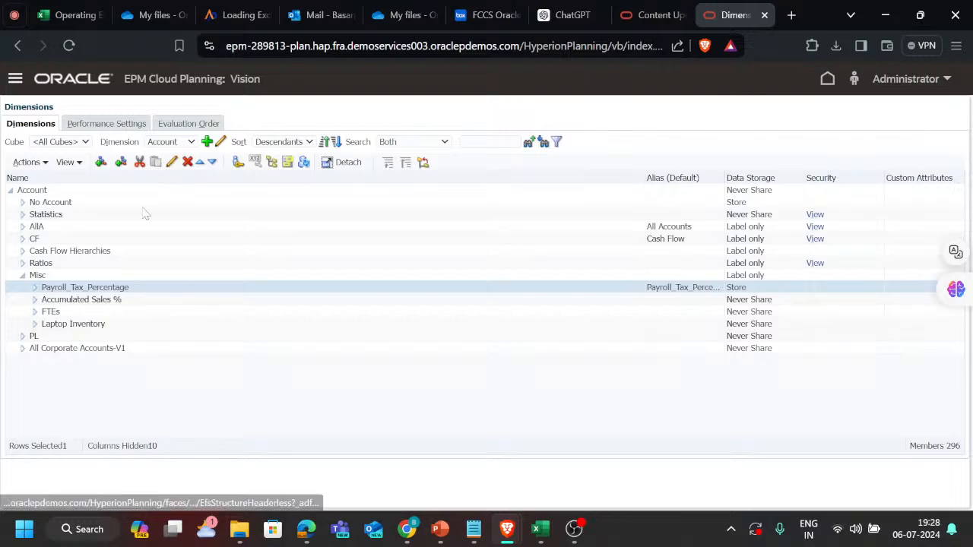
click(172, 163)
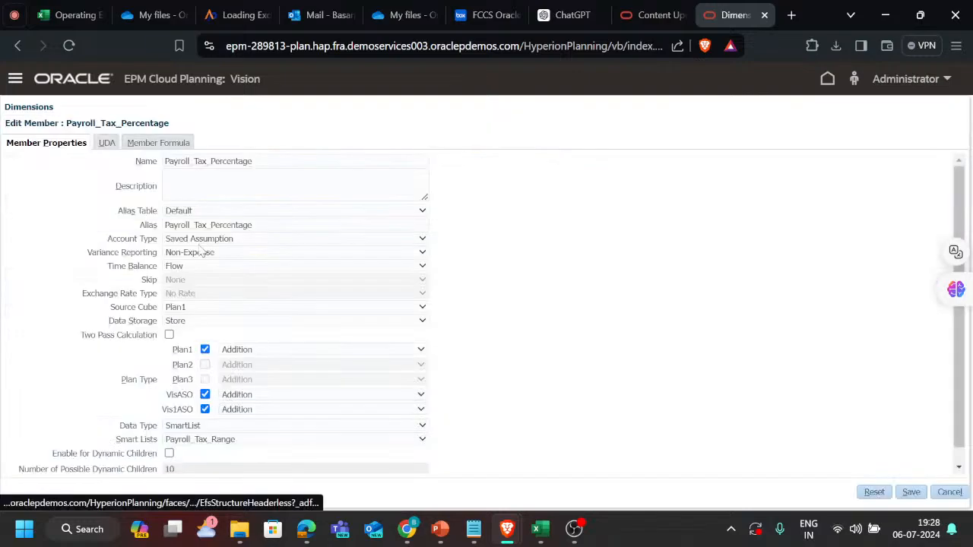
scroll(277, 318, down, 1)
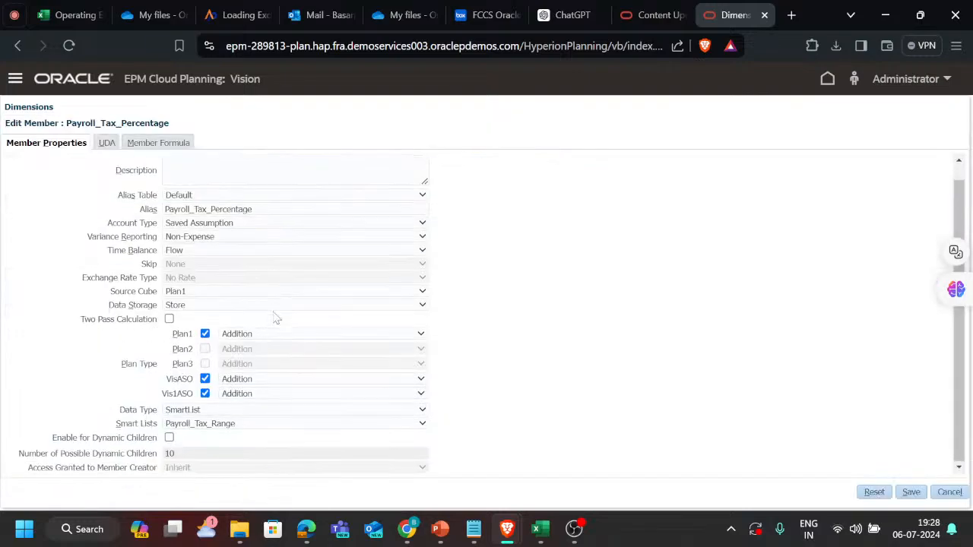
click(198, 425)
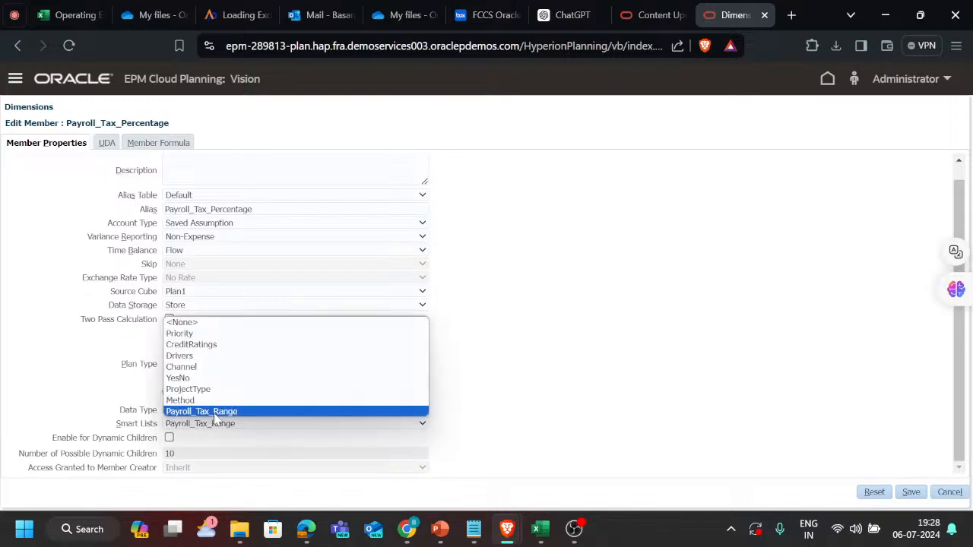
click(490, 411)
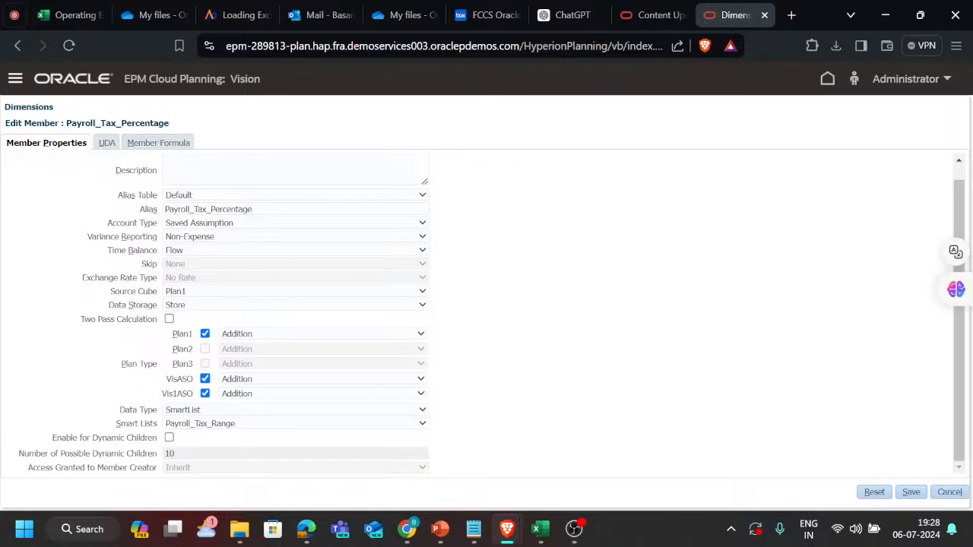
drag(170, 123, 66, 123)
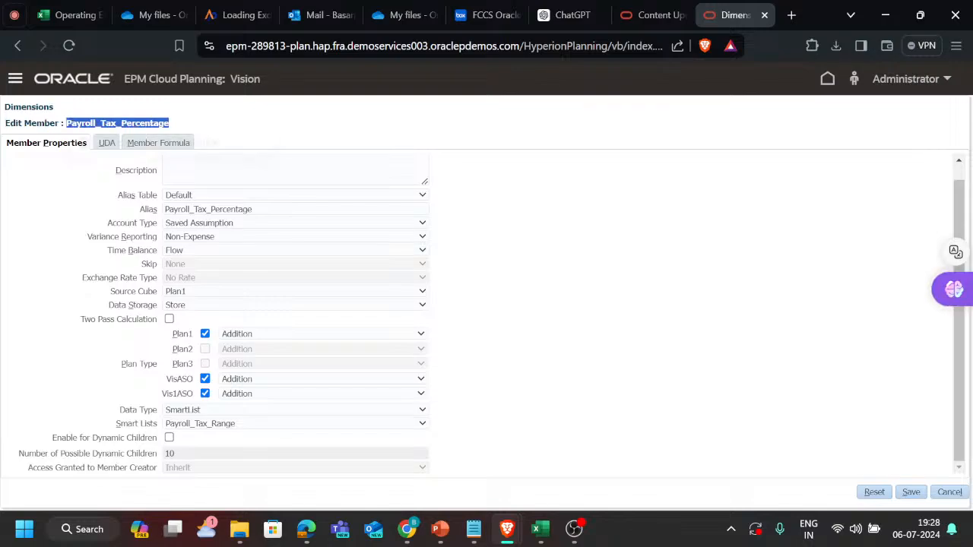
click(500, 115)
key(alt+Tab)
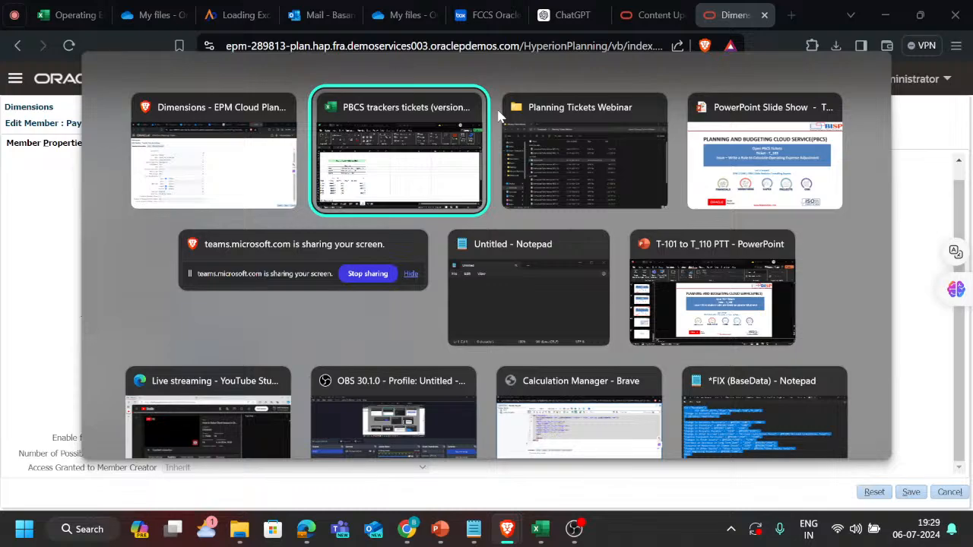
key(alt+shift+Tab)
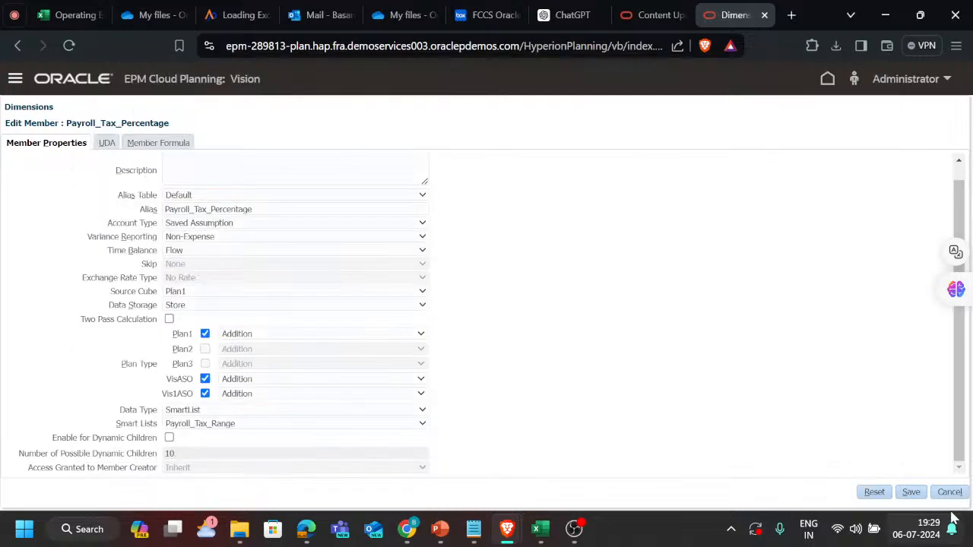
click(958, 493)
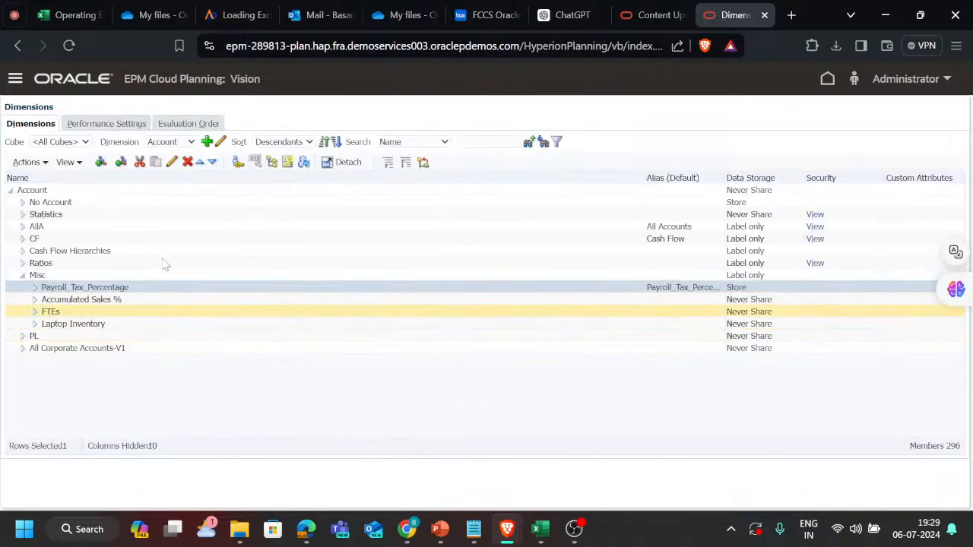
Open the Rules page from the Create and Manage tools to launch Calculation Manager.
click(15, 79)
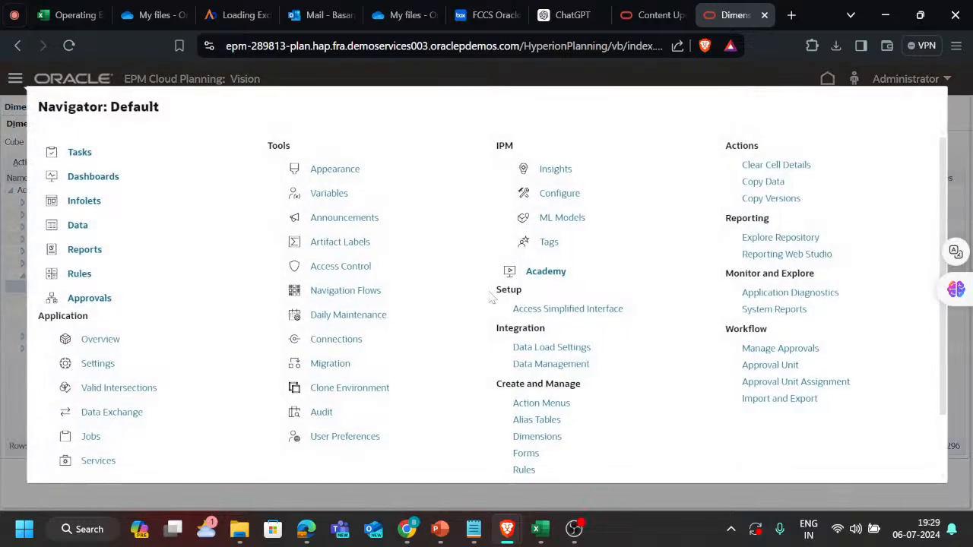
scroll(569, 328, down, 2)
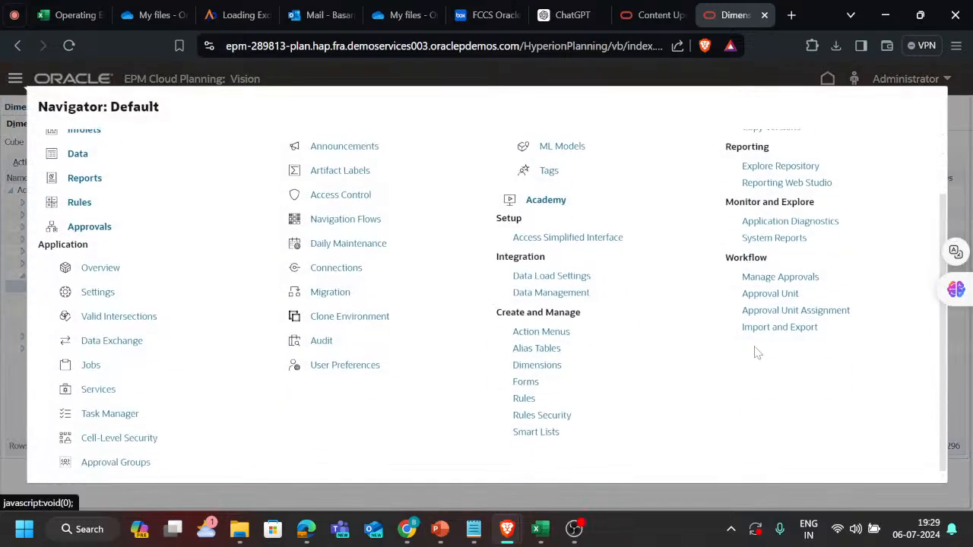
click(524, 400)
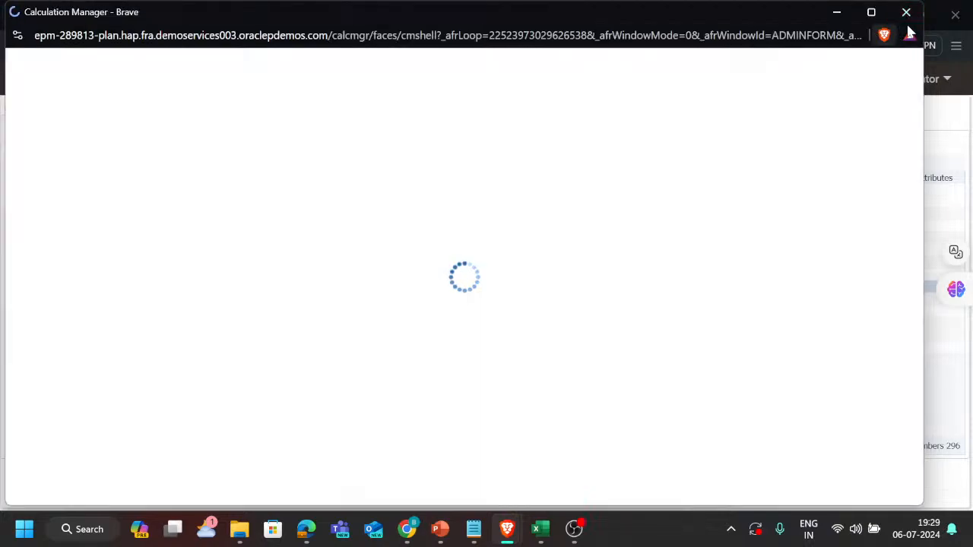
Close the newly launched Calculation Manager window and switch to the one already open on the Payroll_Tax_calc script.
click(908, 14)
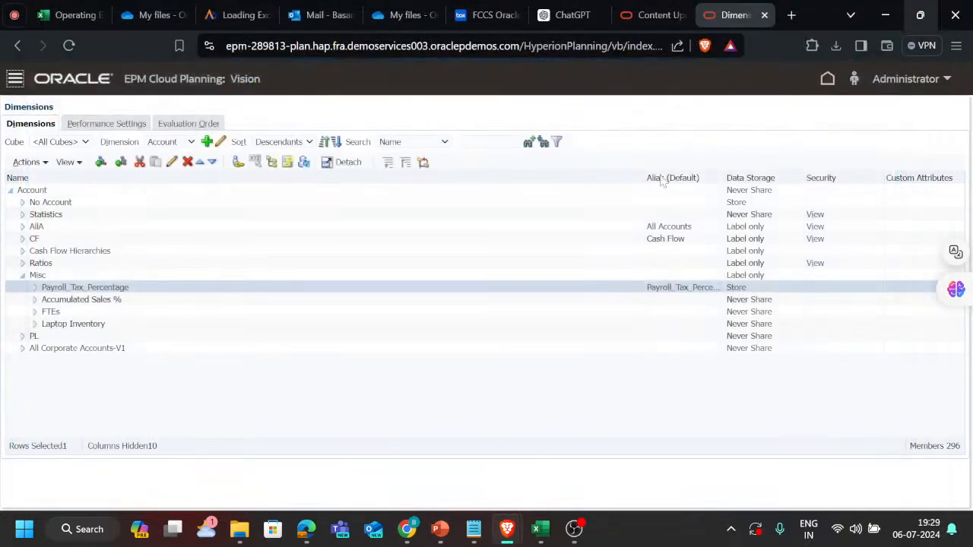
key(alt+Tab)
key(alt+Tab)
key(alt+Tab)
key(alt+Tab)
key(alt+Tab)
key(alt+Tab)
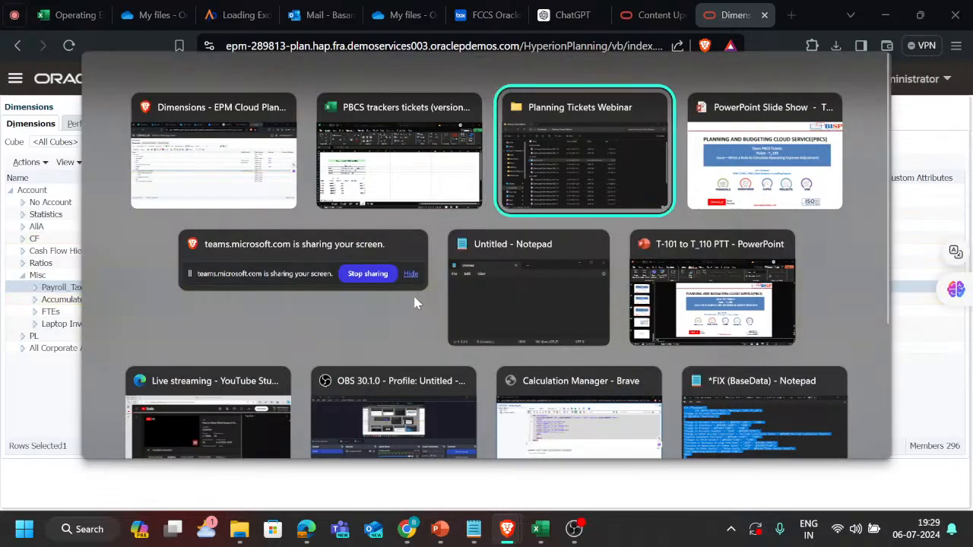
key(alt+Tab)
key(alt+Tab)
key(alt+Tab)
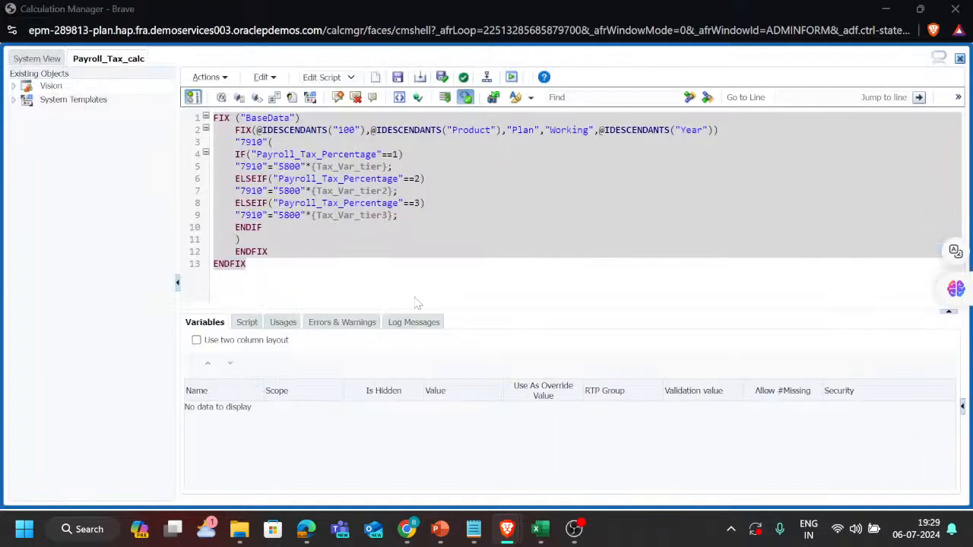
Examine the Payroll_Tax_calc script's FIX statement, highlighting the Year descendants function on line 2 and account 7910 on line 3.
click(246, 264)
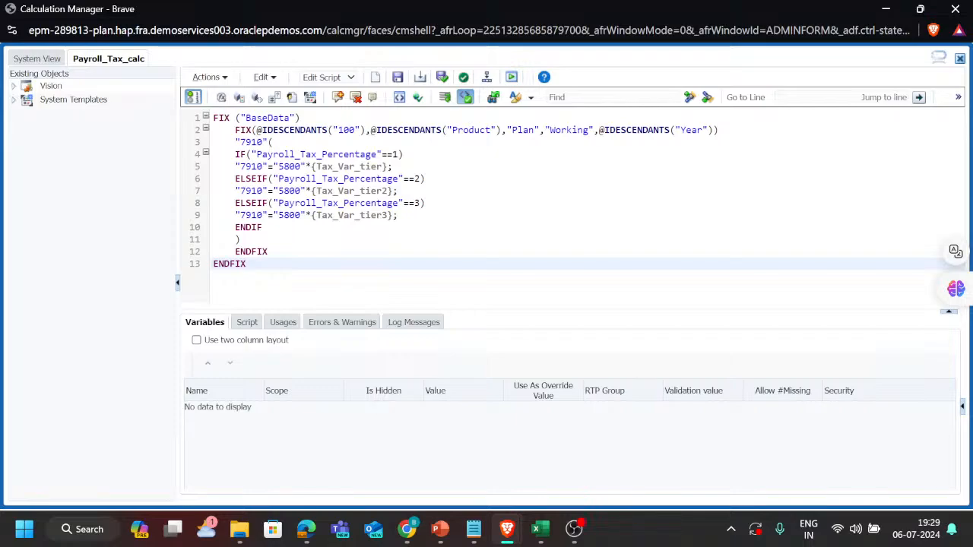
key(ctrl+plus)
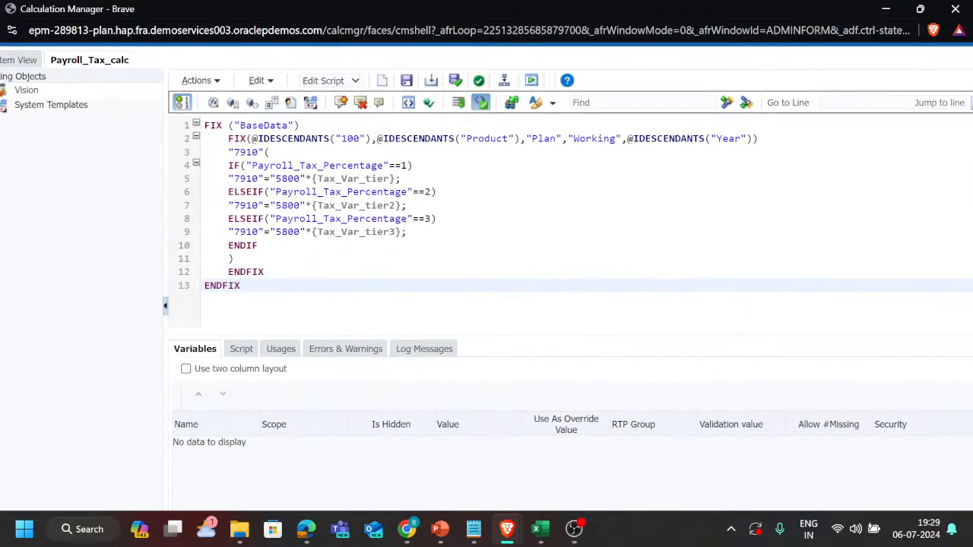
key(ctrl+minus)
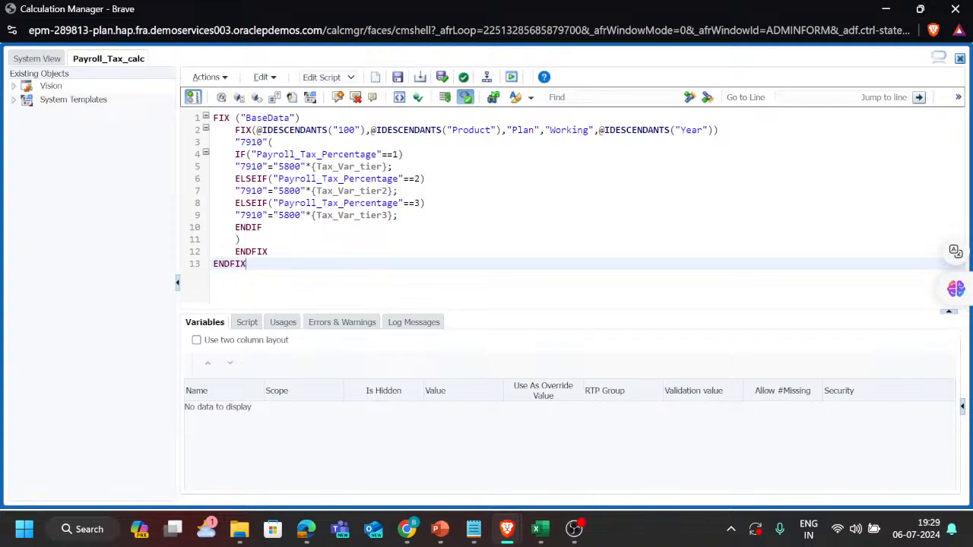
drag(235, 130, 268, 130)
click(258, 130)
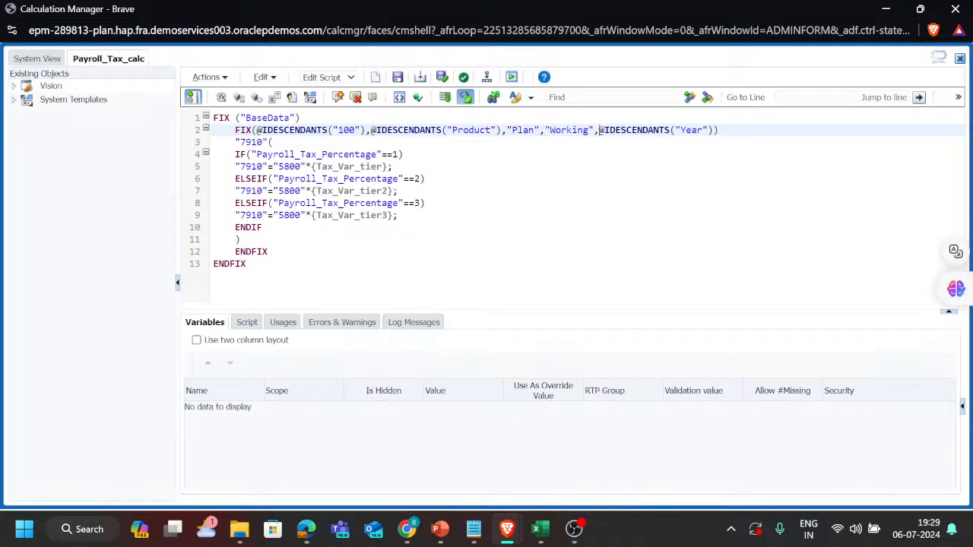
drag(599, 130, 708, 130)
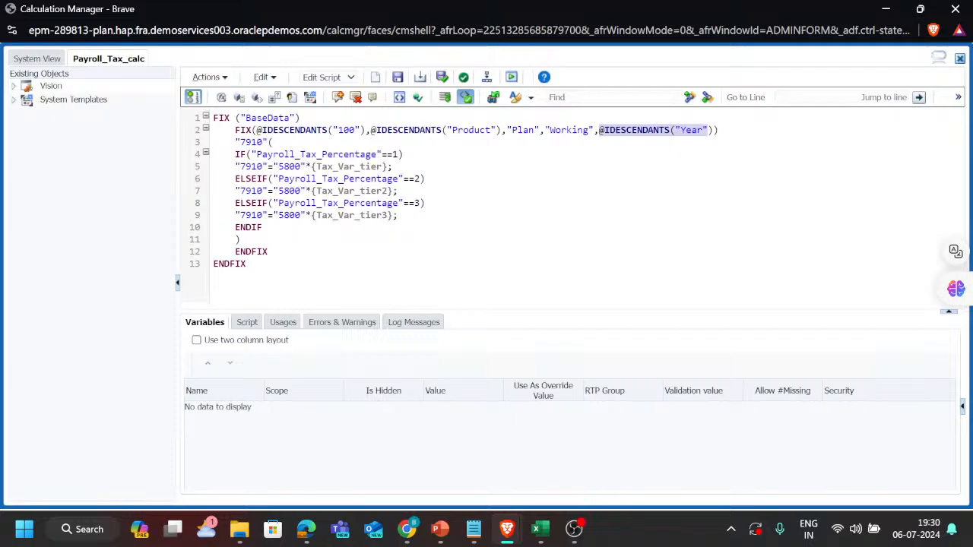
drag(235, 142, 262, 142)
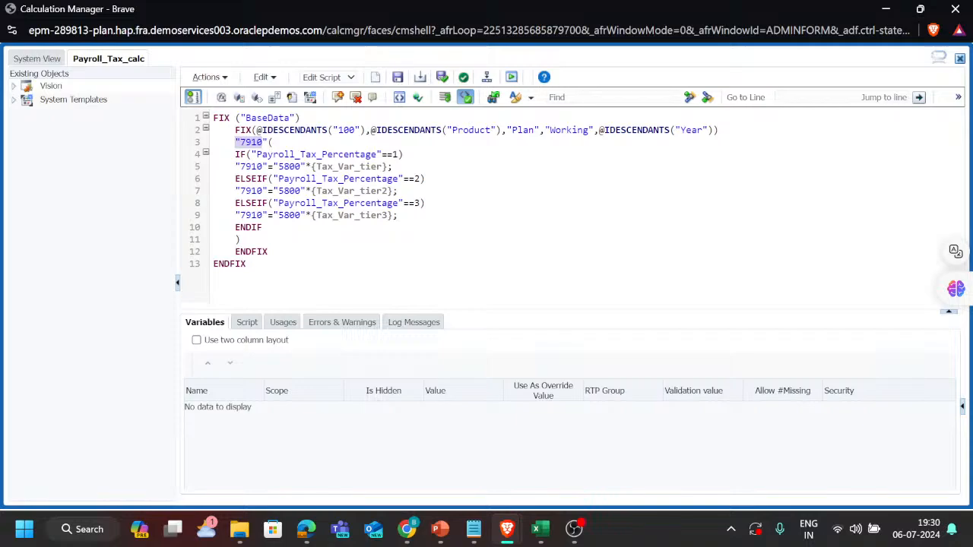
Check the tier percentages and payroll tax example on sheet 185 of the Excel tracker, and return to the Payroll_Tax_calc script.
key(alt+Tab)
key(alt+Tab)
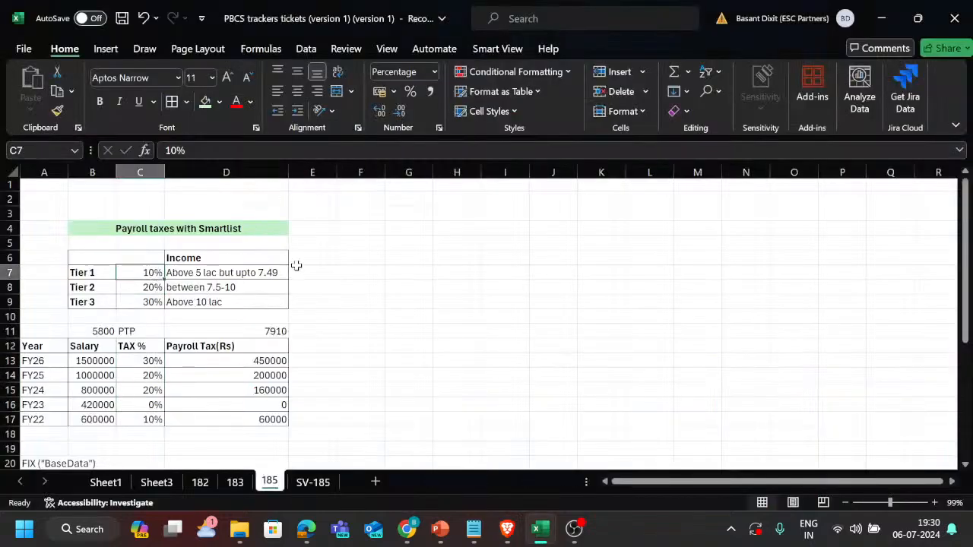
key(alt+Tab)
key(alt+Tab)
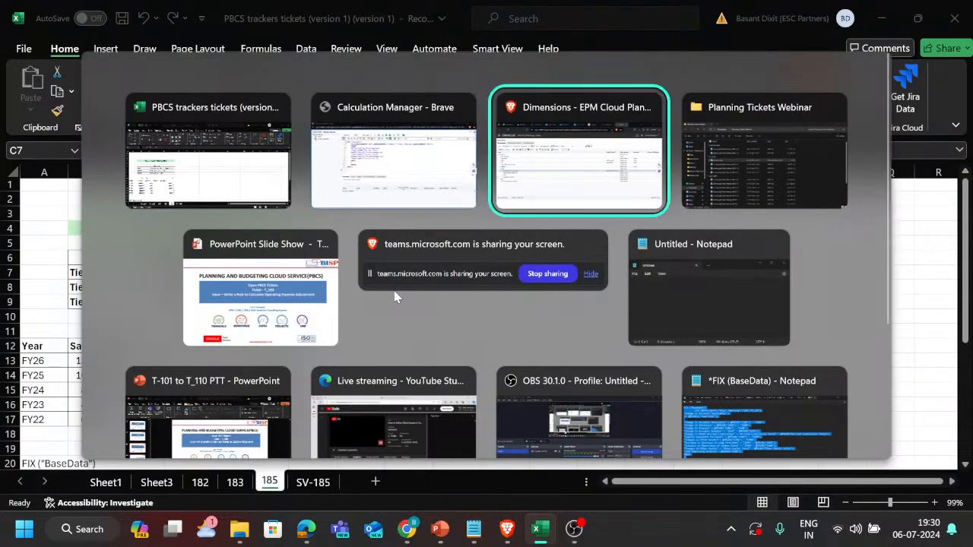
key(alt+shift+Tab)
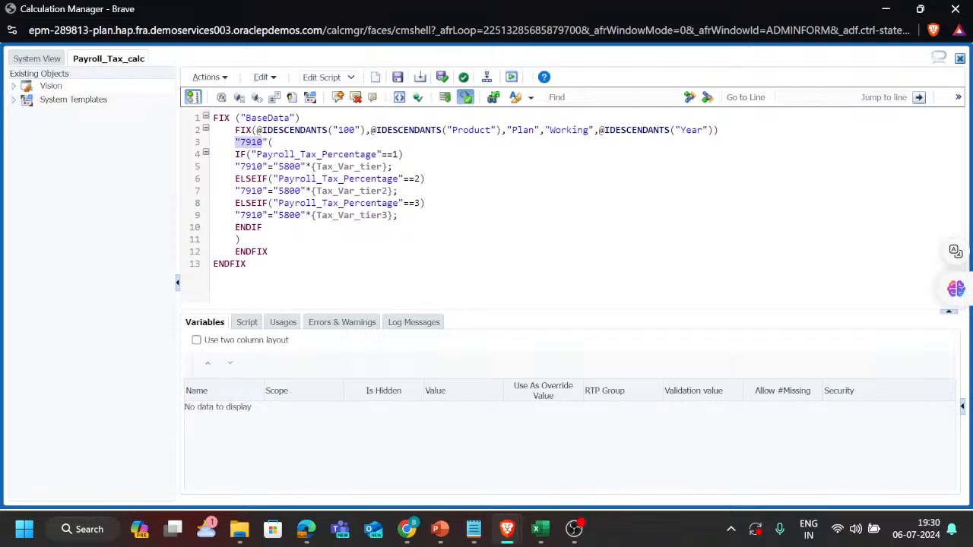
Try to open the variable selector at Tax_Var_tier on line 5, and close Calculation Manager without saving.
click(338, 167)
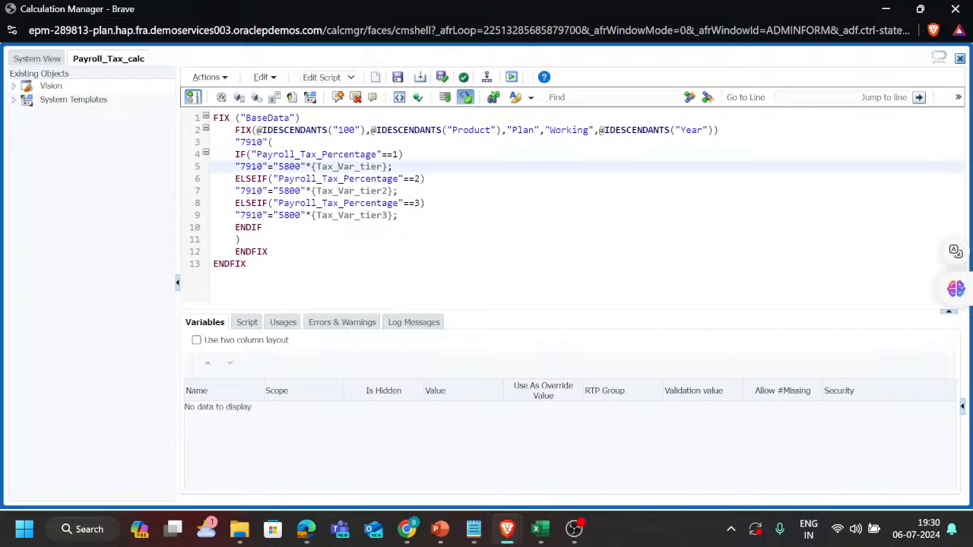
click(275, 98)
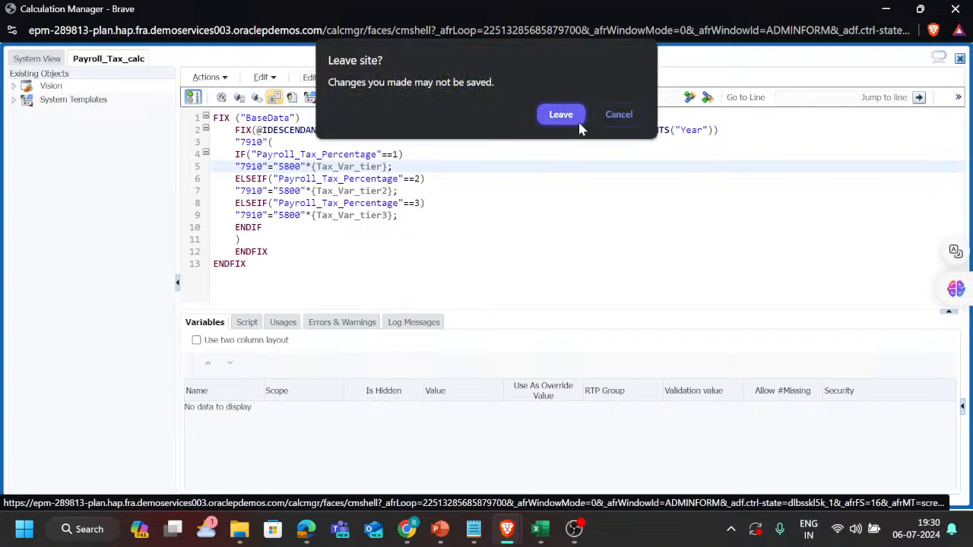
click(618, 118)
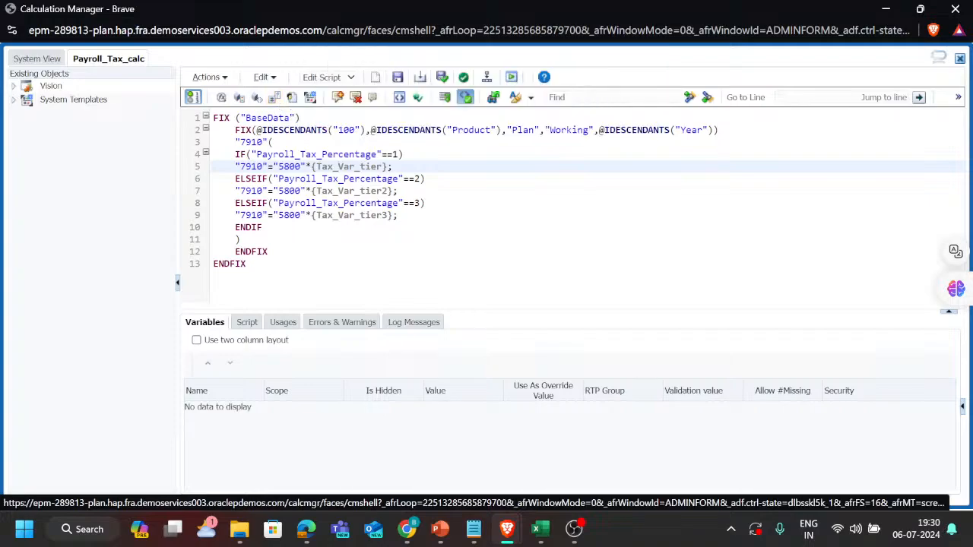
click(275, 100)
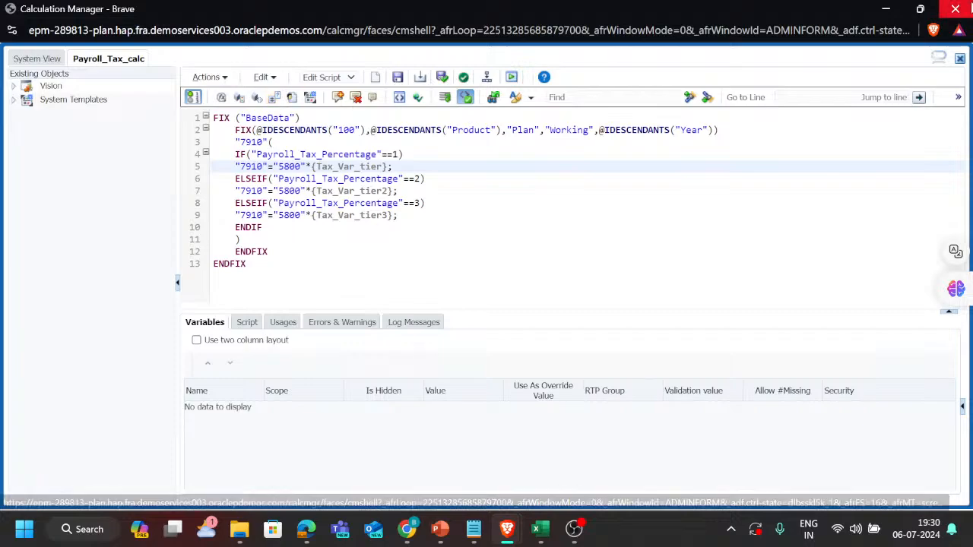
click(958, 8)
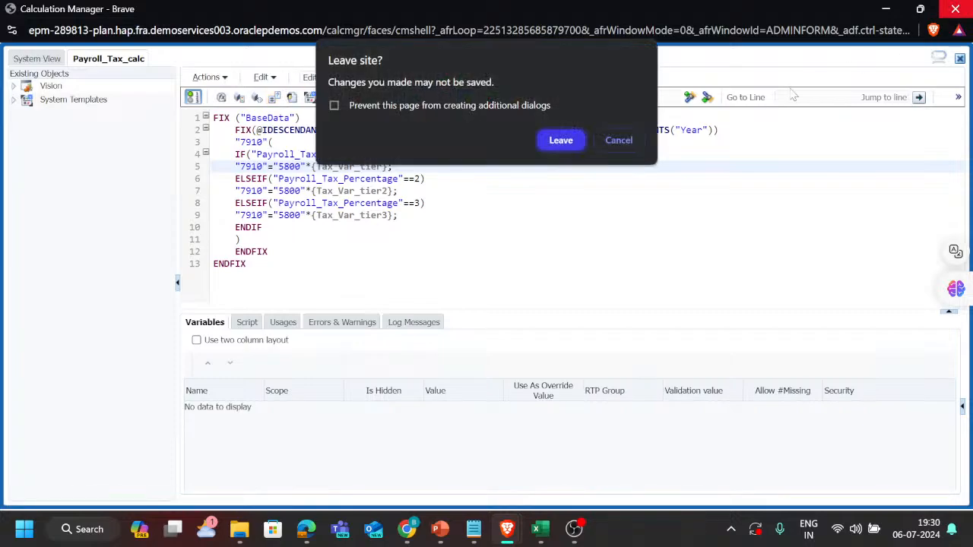
click(564, 141)
Switch to EPM Planning and reopen Rules under Create and Manage to launch a new Calculation Manager window.
key(alt+Tab)
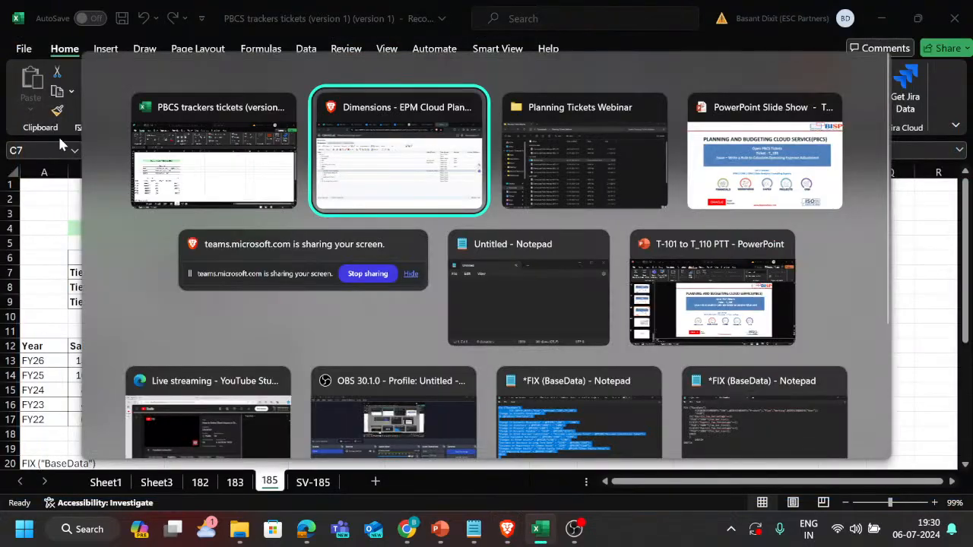
click(16, 78)
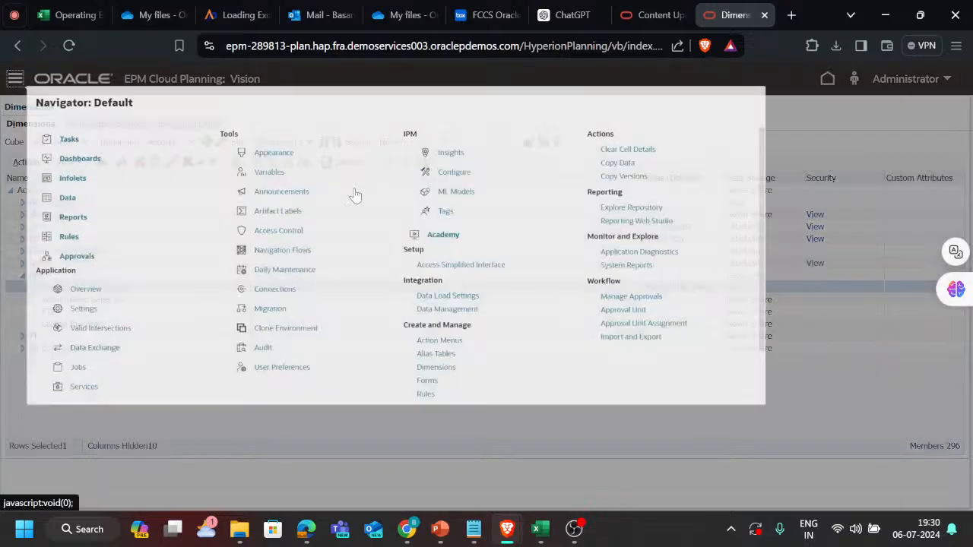
scroll(598, 390, down, 1)
click(529, 443)
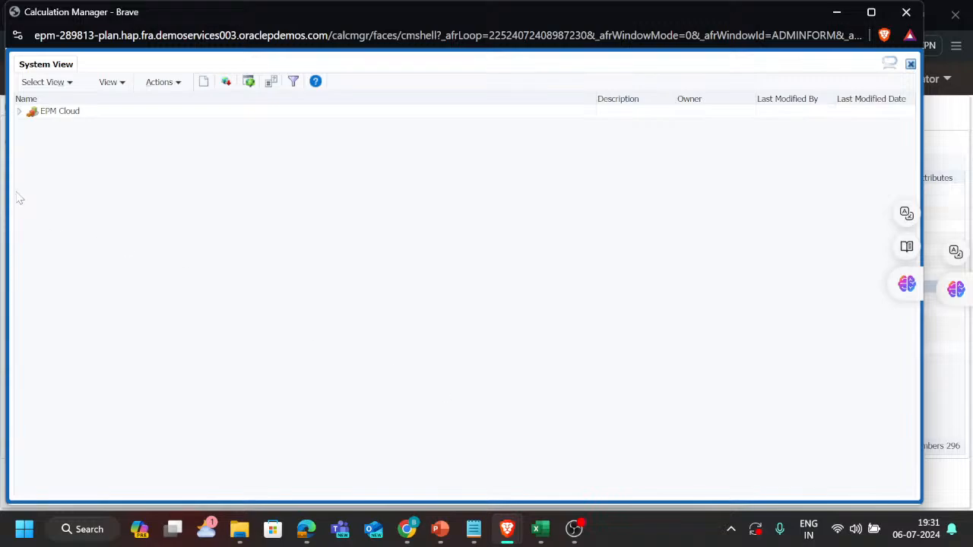
Expand EPM Cloud, Vision, Plan1 and Rules in the System View and open the Payroll_Tax_calc rule.
click(19, 112)
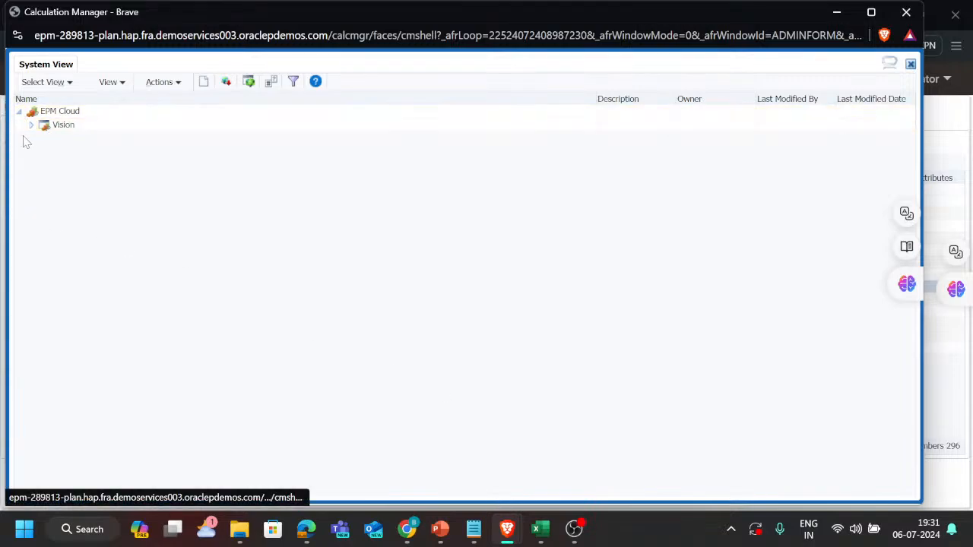
click(31, 128)
click(42, 153)
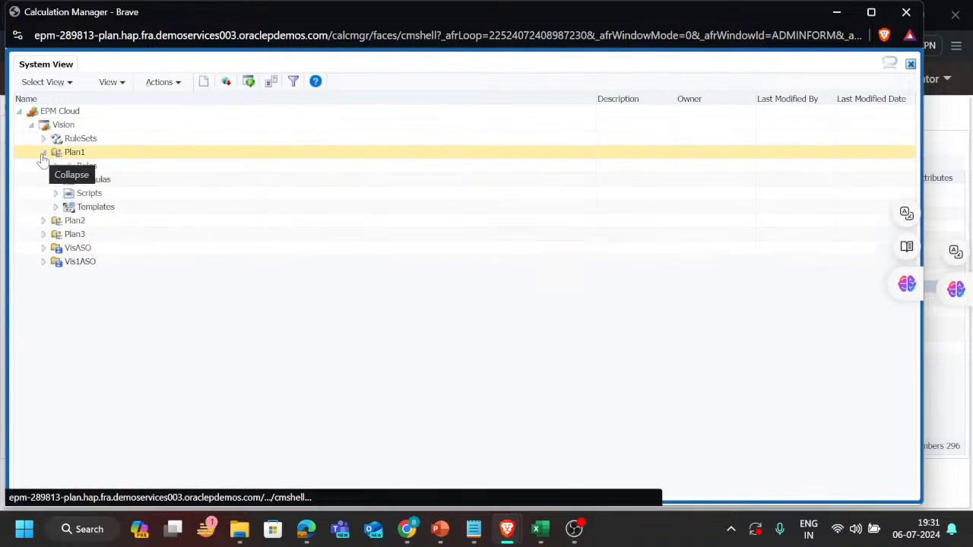
click(50, 166)
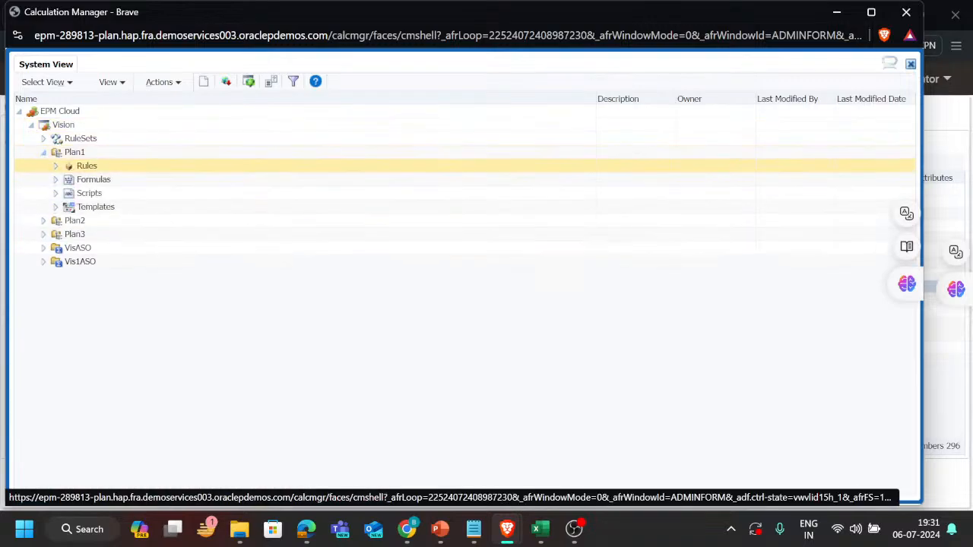
click(54, 166)
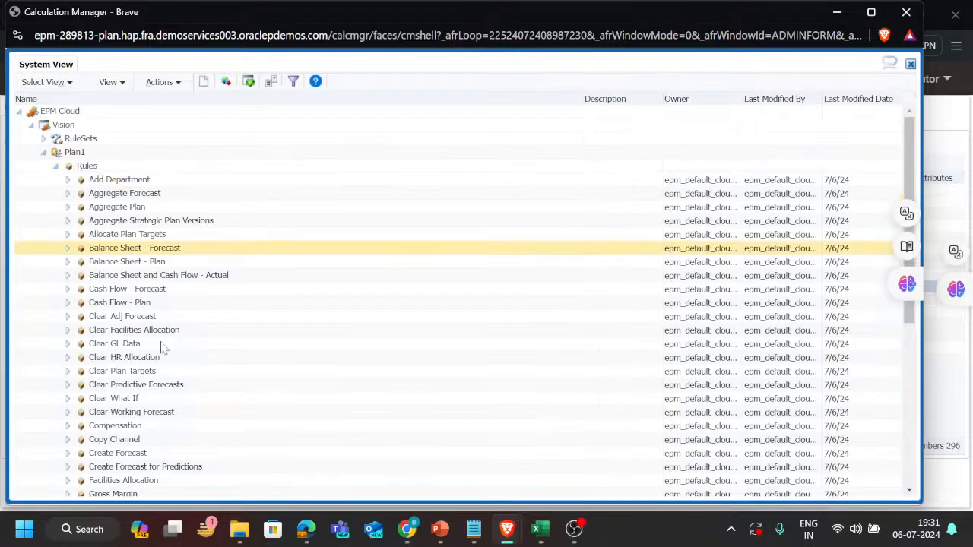
scroll(161, 372, down, 5)
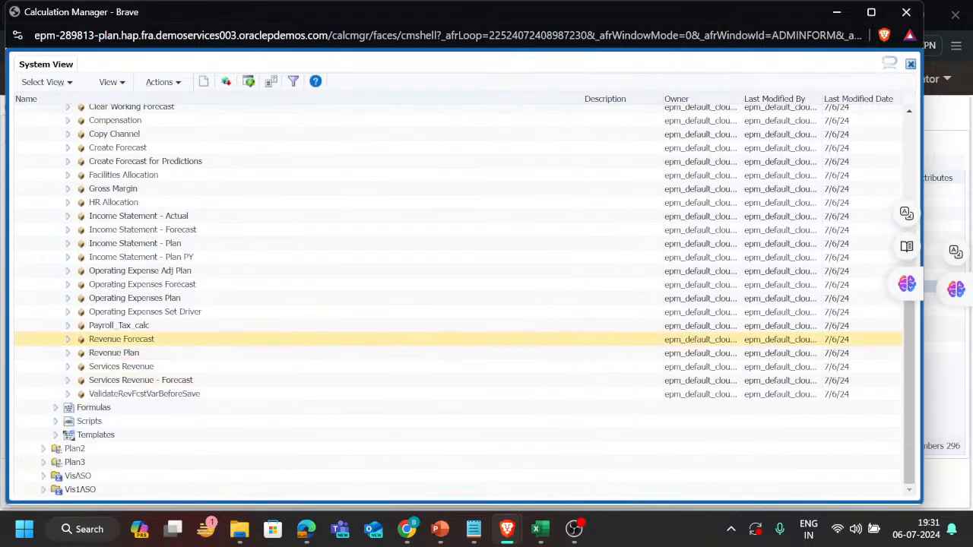
click(156, 326)
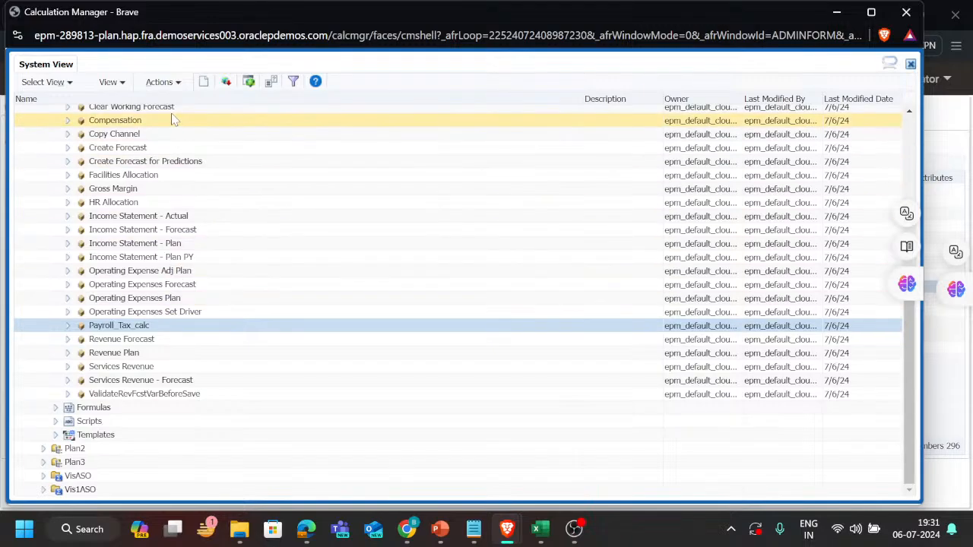
scroll(209, 185, up, 1)
scroll(211, 187, up, 2)
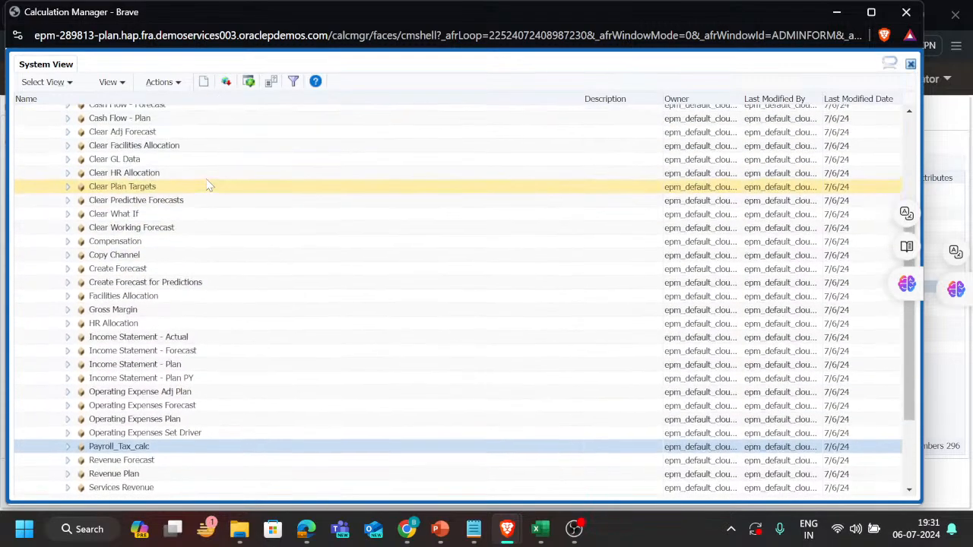
scroll(211, 187, down, 1)
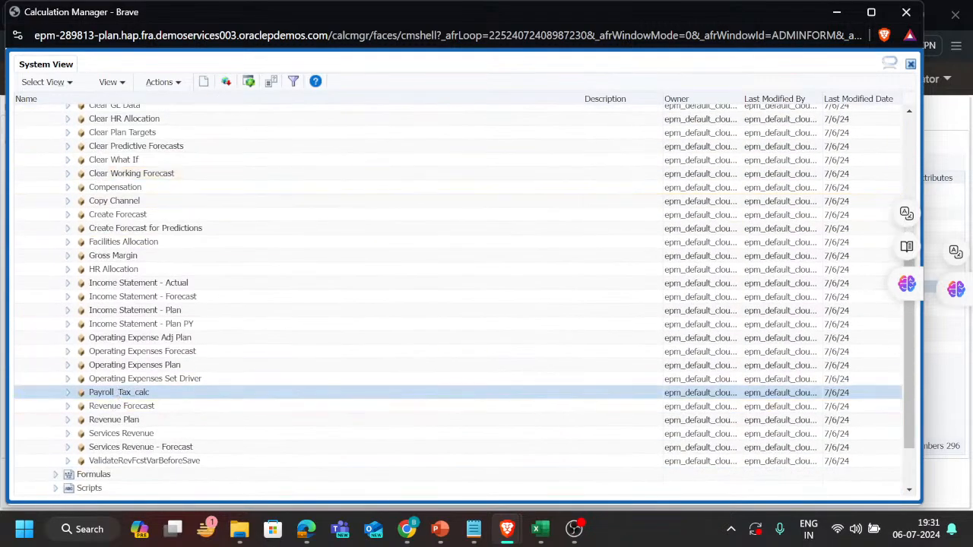
double_click(140, 392)
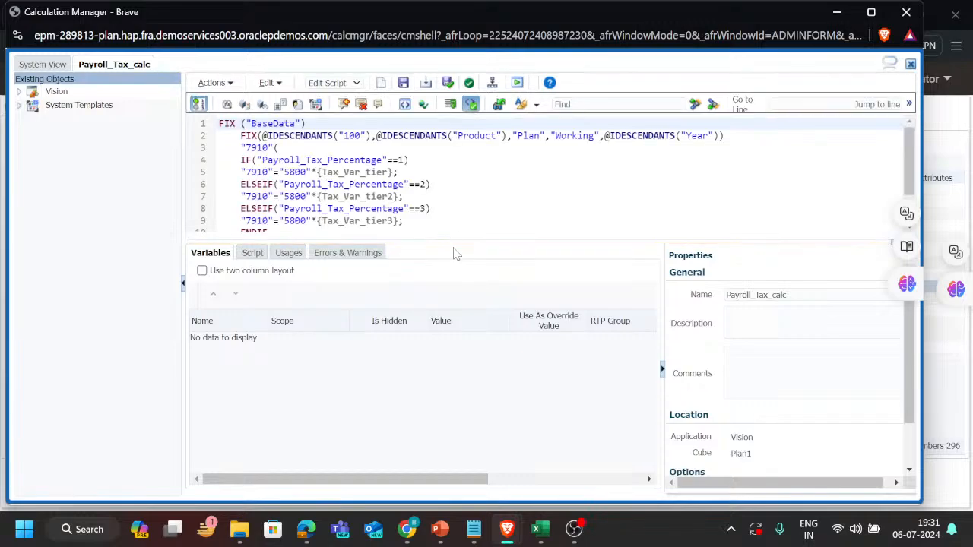
Enlarge the script area of Payroll_Tax_calc and open the variable selector at Tax_Var_tier on line 5.
drag(465, 243, 432, 350)
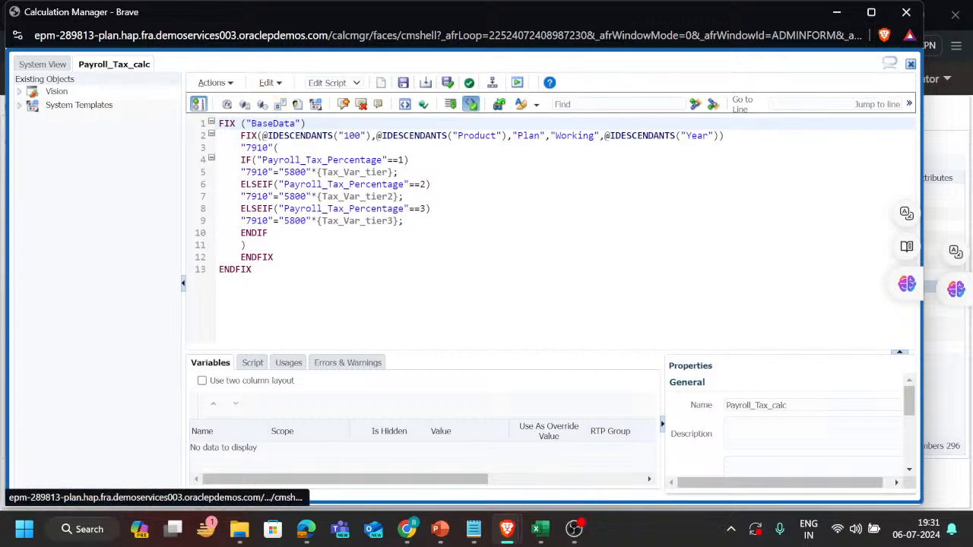
click(318, 172)
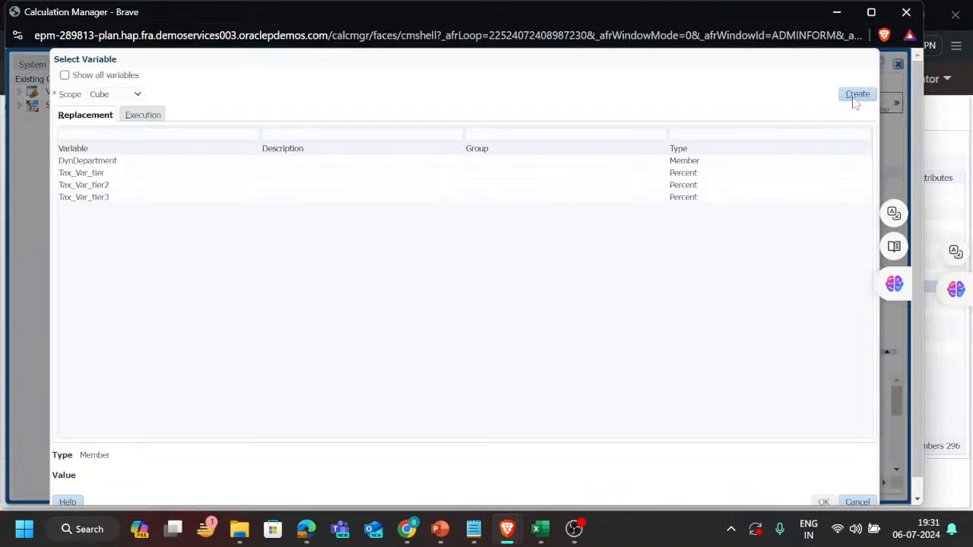
Start a new cube-level variable of type Percent with default value 5, and cancel its creation.
click(857, 94)
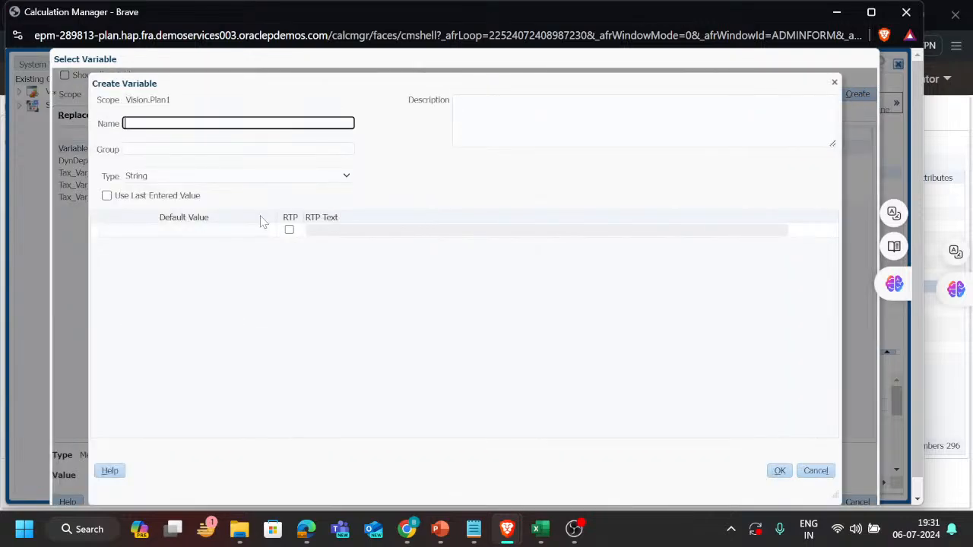
click(215, 125)
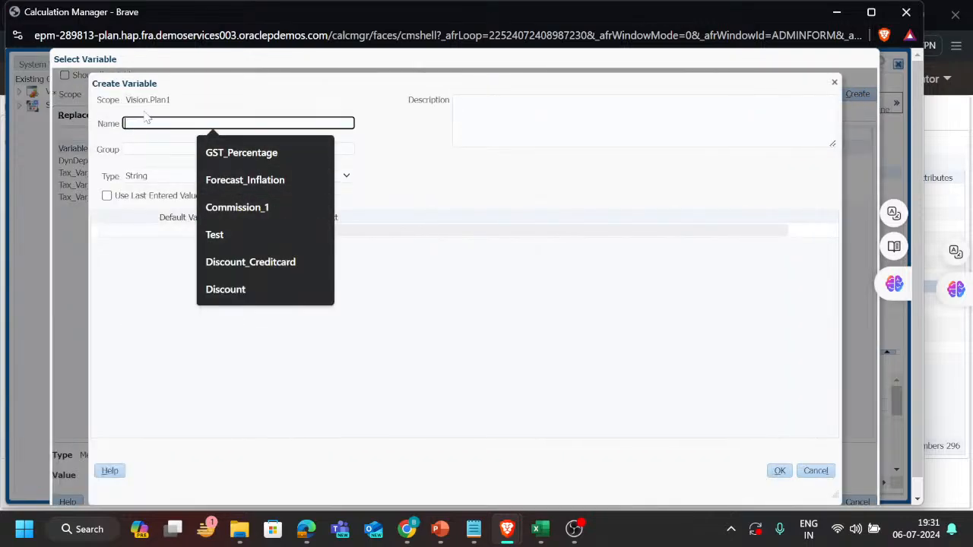
click(147, 141)
click(168, 179)
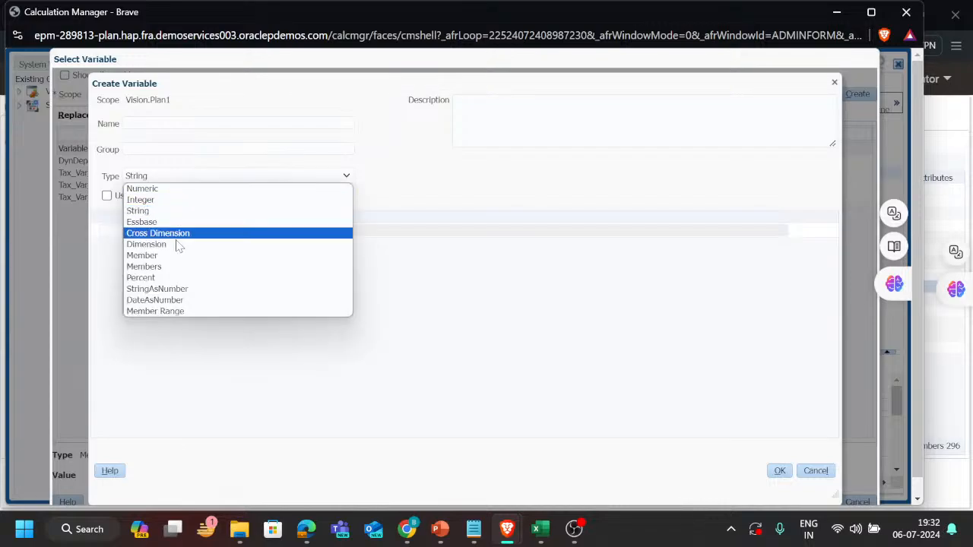
click(174, 278)
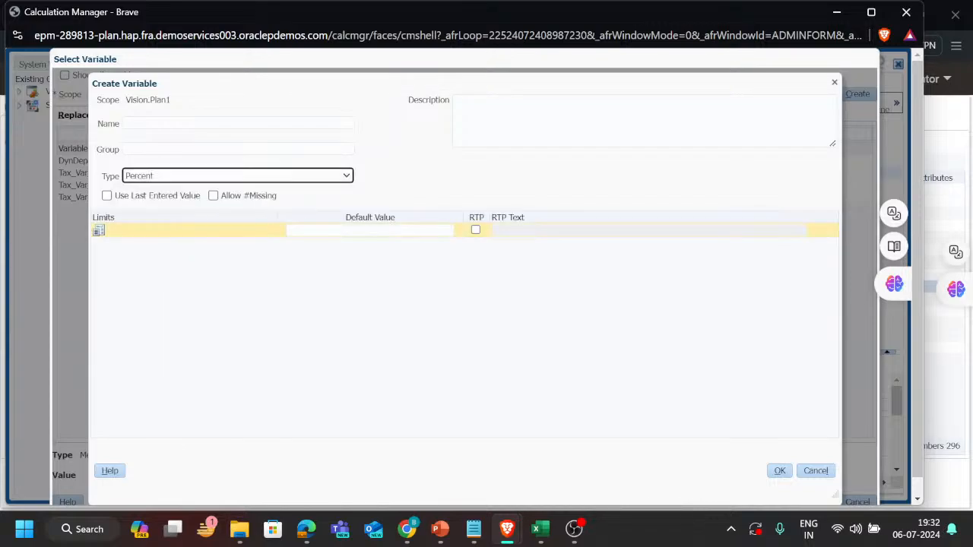
click(319, 229)
text(1)
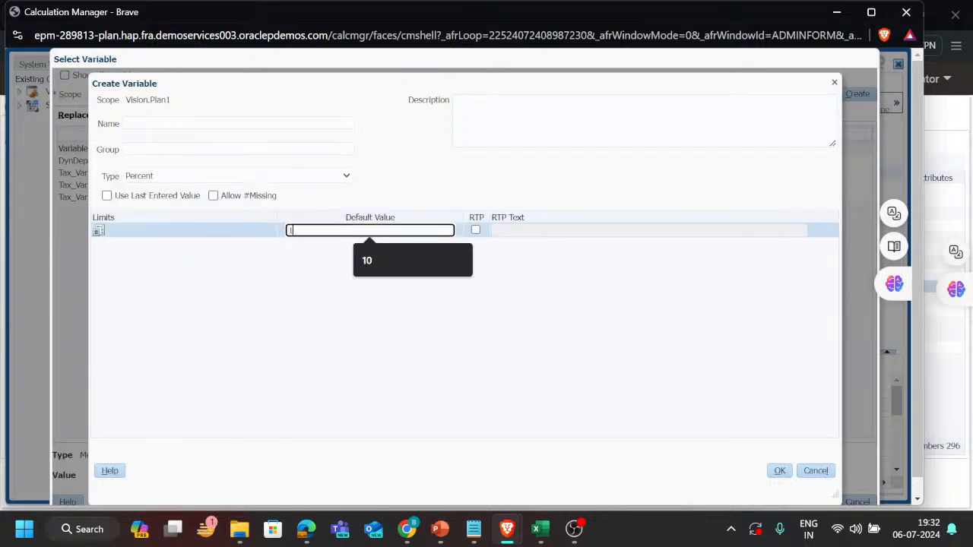
key(BackSpace)
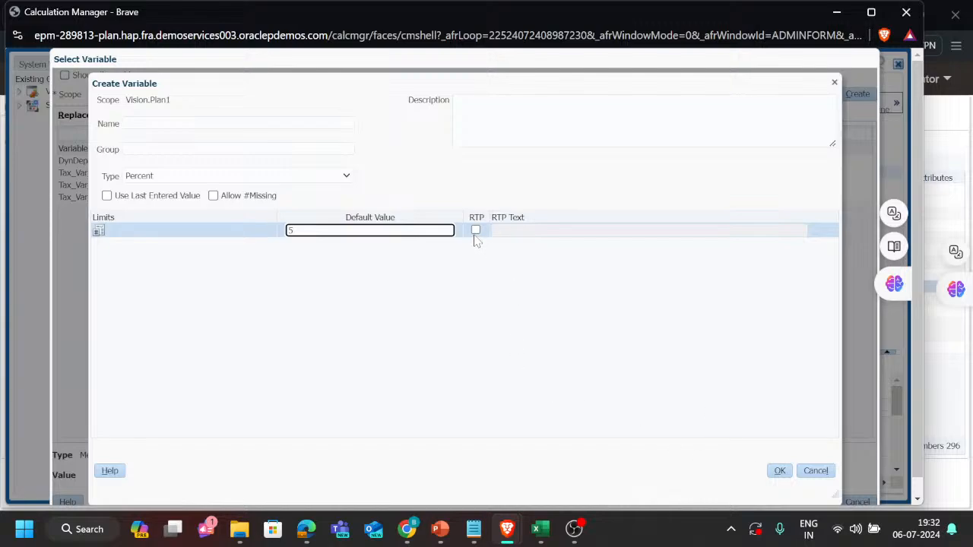
click(816, 471)
Check the values of Tax_Var_tier, Tax_Var_tier2 and Tax_Var_tier3, and close the variable selector without choosing one.
click(129, 178)
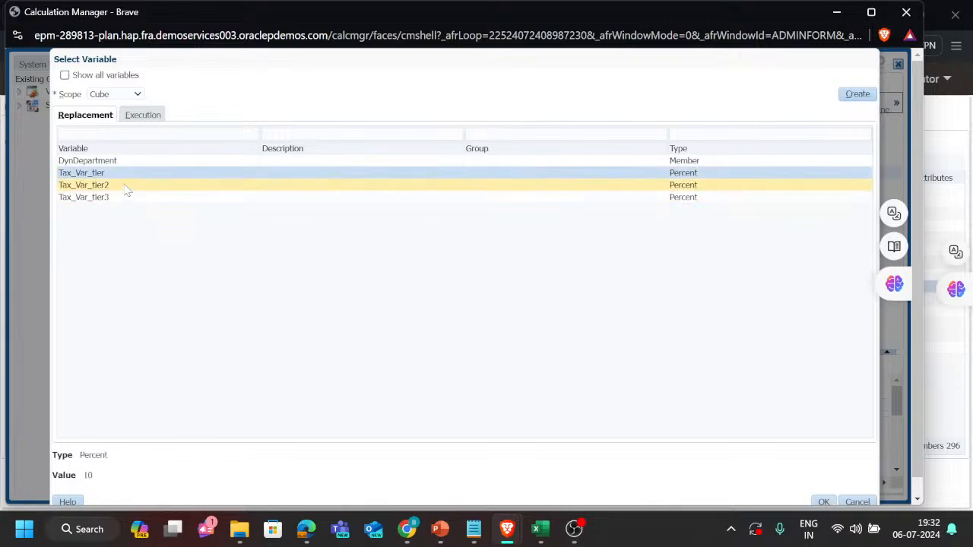
click(127, 189)
click(127, 200)
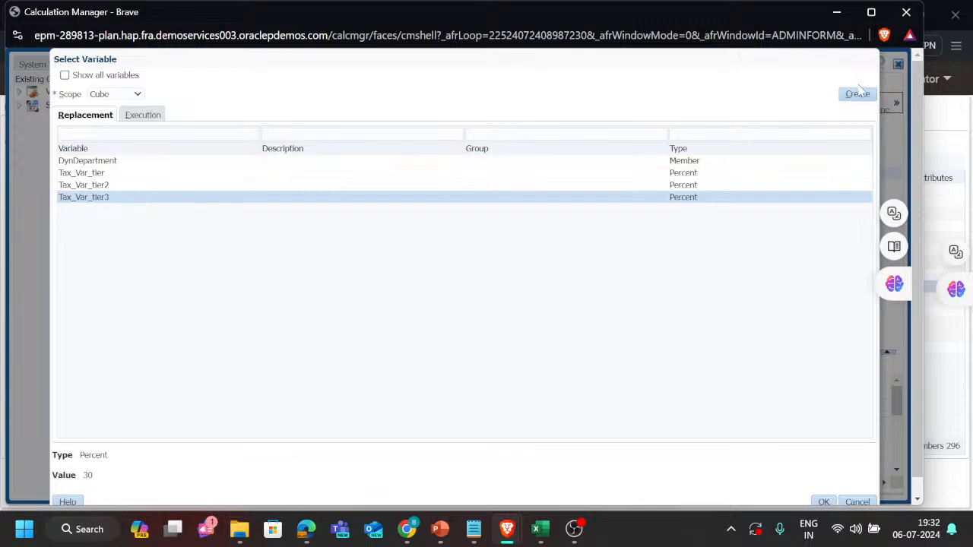
click(855, 486)
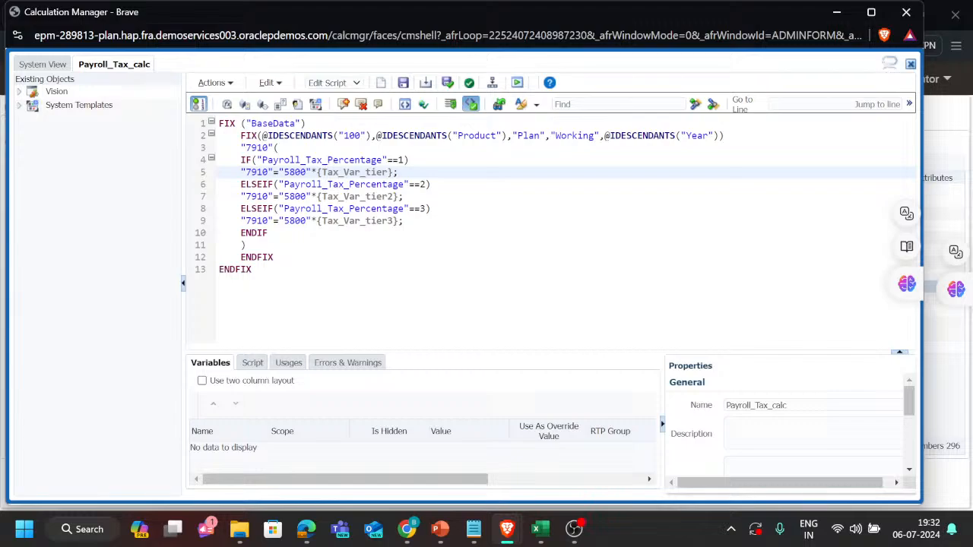
Examine how each Payroll_Tax_Percentage condition in the script uses its matching tier variable, through to ENDIF.
drag(317, 172, 394, 172)
drag(317, 197, 398, 196)
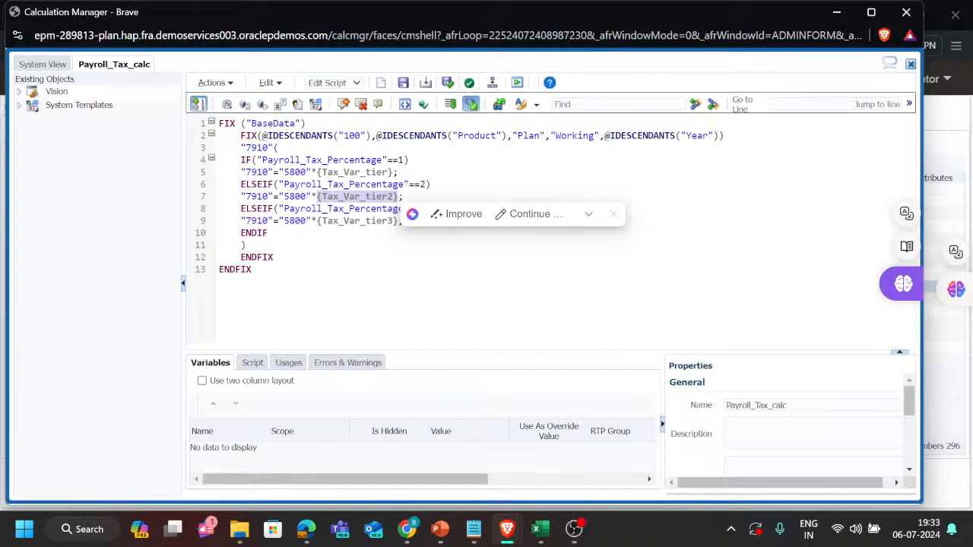
click(365, 209)
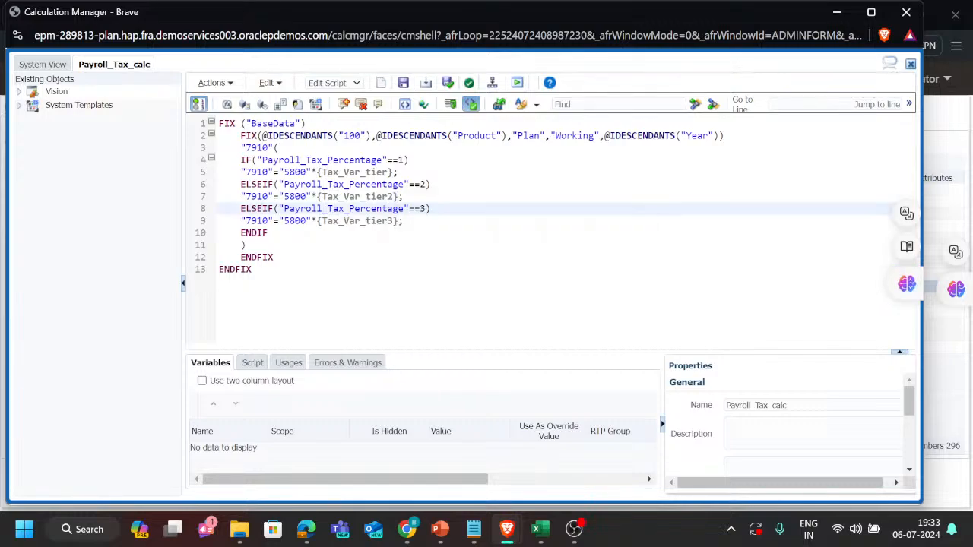
double_click(422, 209)
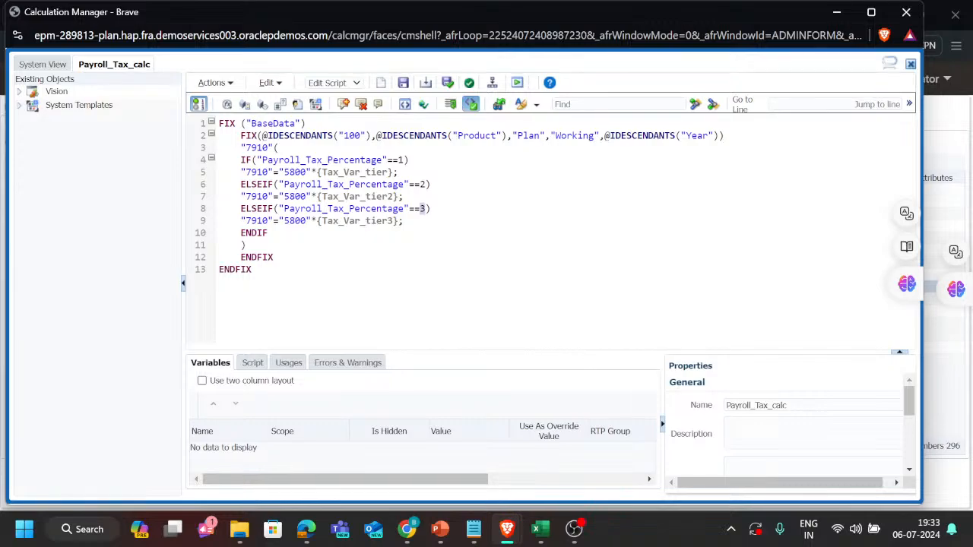
drag(317, 221, 403, 220)
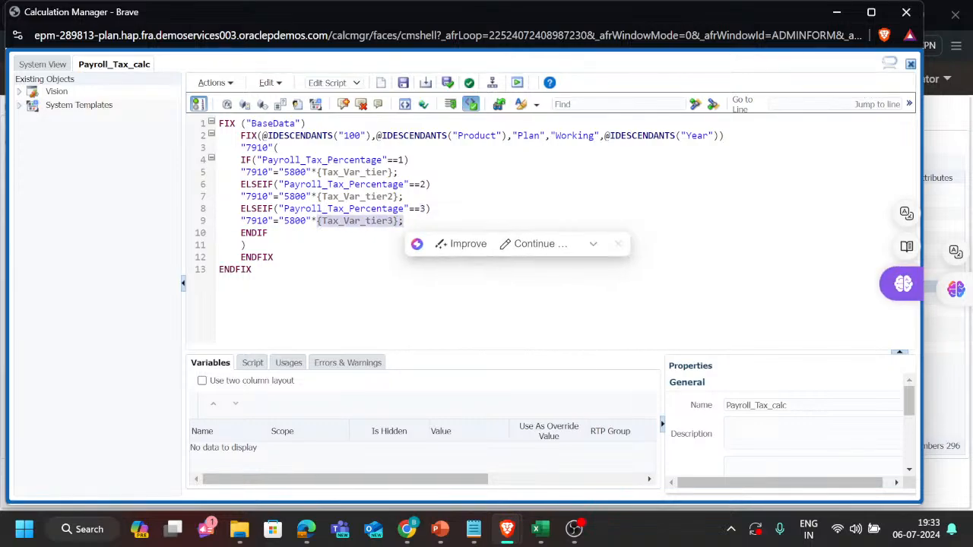
click(319, 233)
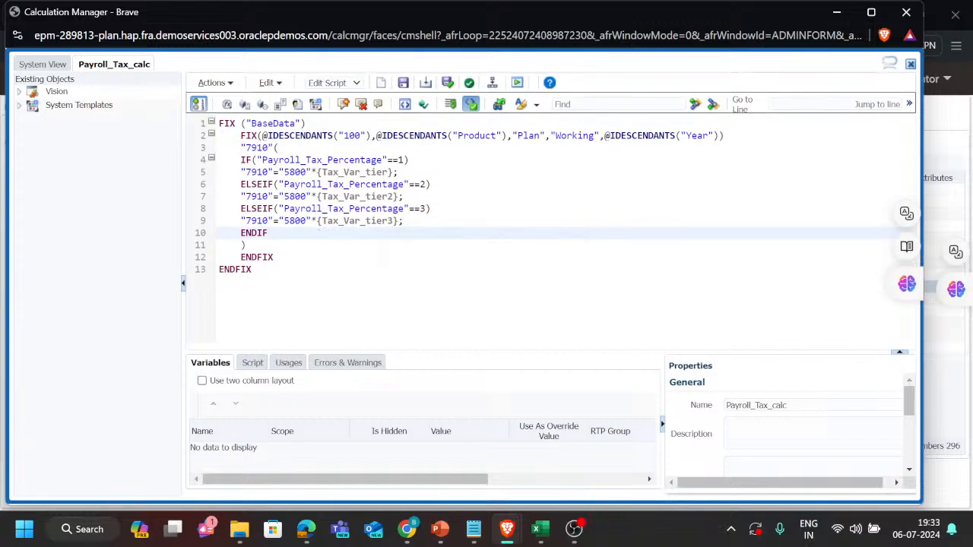
Check the brackets of the "7910" block and the two closing ENDFIX lines, and validate the Payroll_Tax_calc rule.
drag(273, 148, 279, 148)
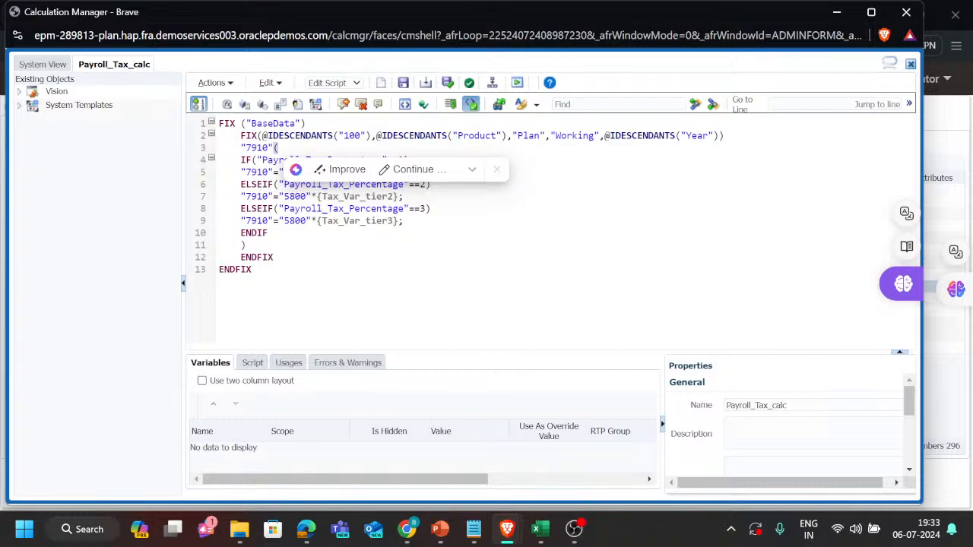
drag(246, 246, 239, 246)
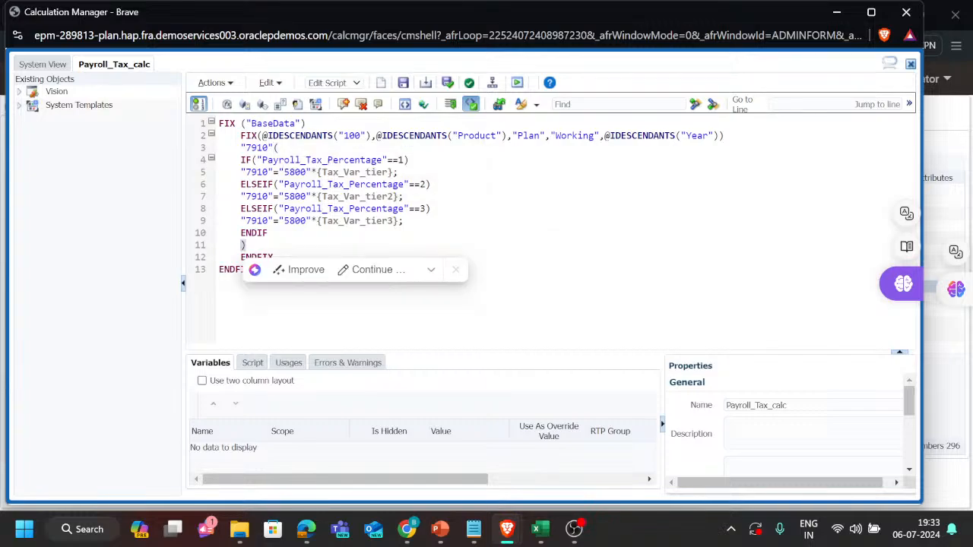
click(241, 257)
drag(241, 257, 273, 287)
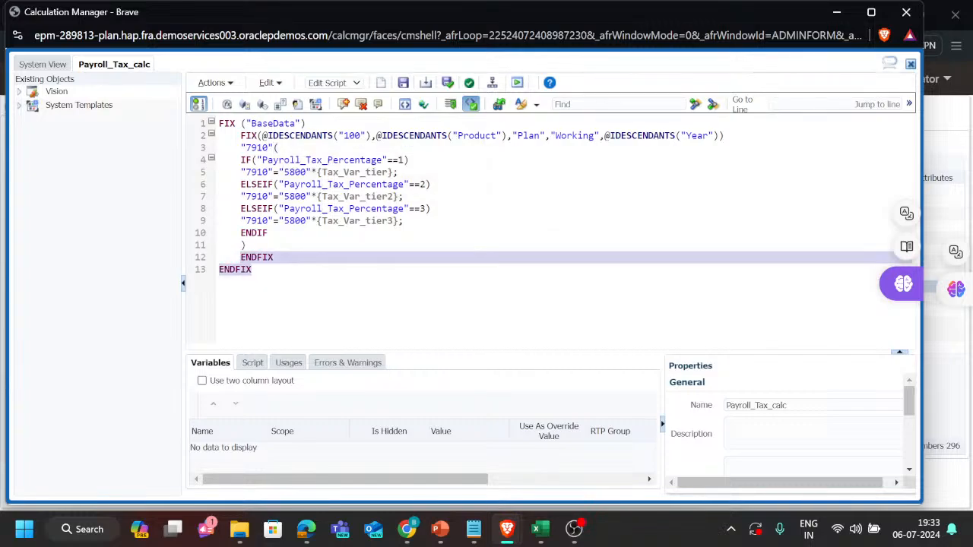
click(273, 286)
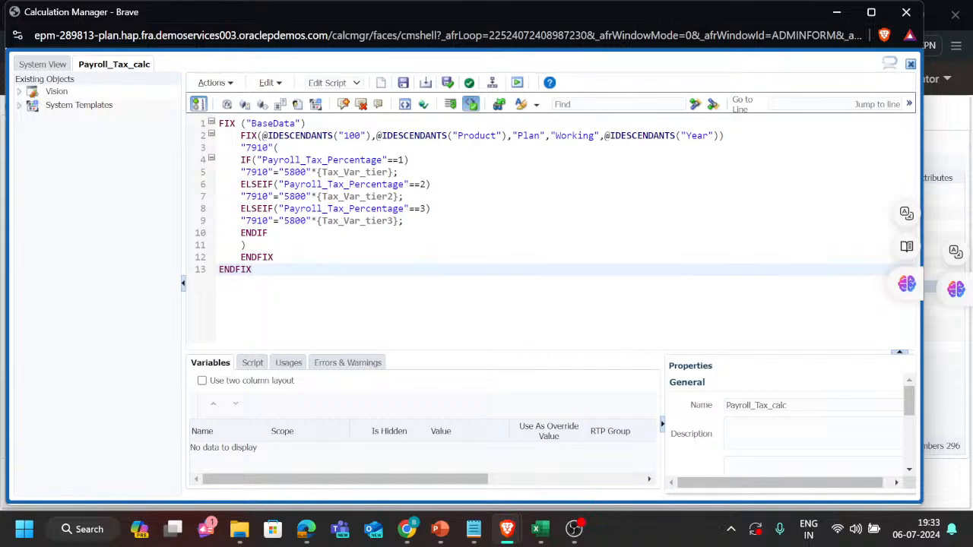
click(469, 82)
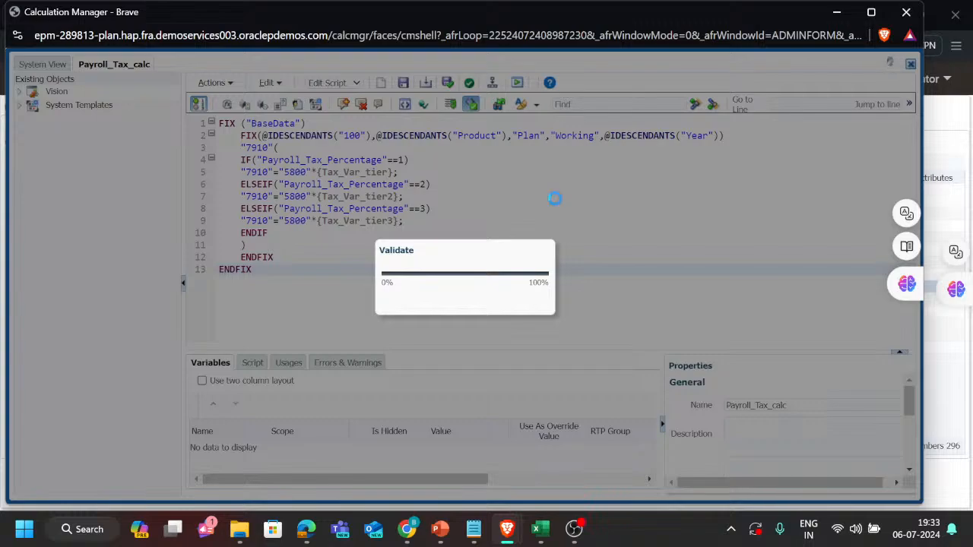
click(654, 330)
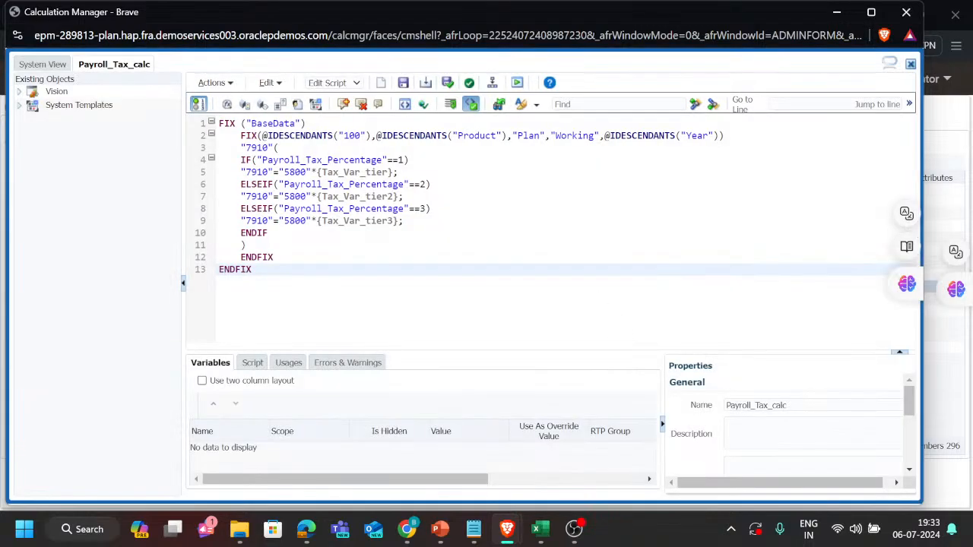
Switch to the PBCS trackers tickets workbook in Excel and open sheet SV-185 at the FY22 salary cell.
key(alt+Tab)
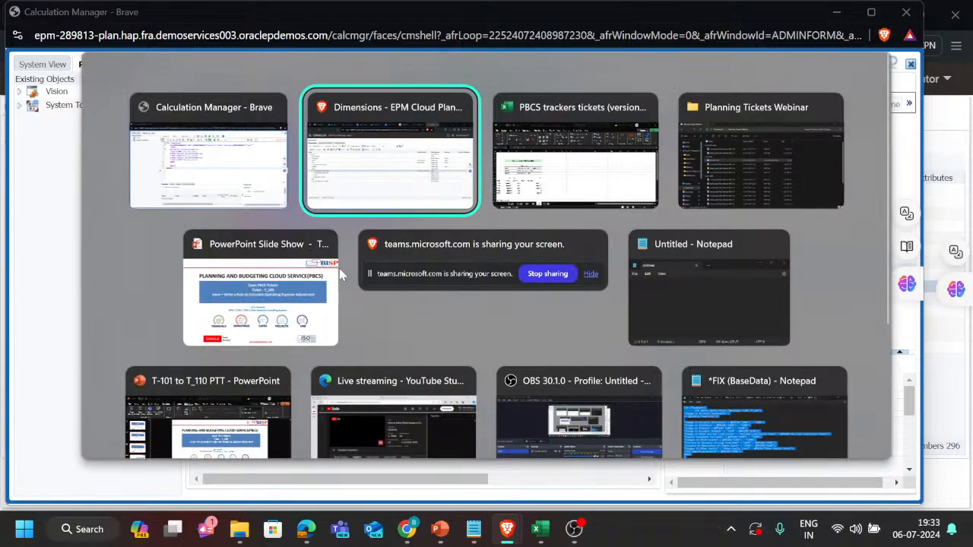
key(Tab)
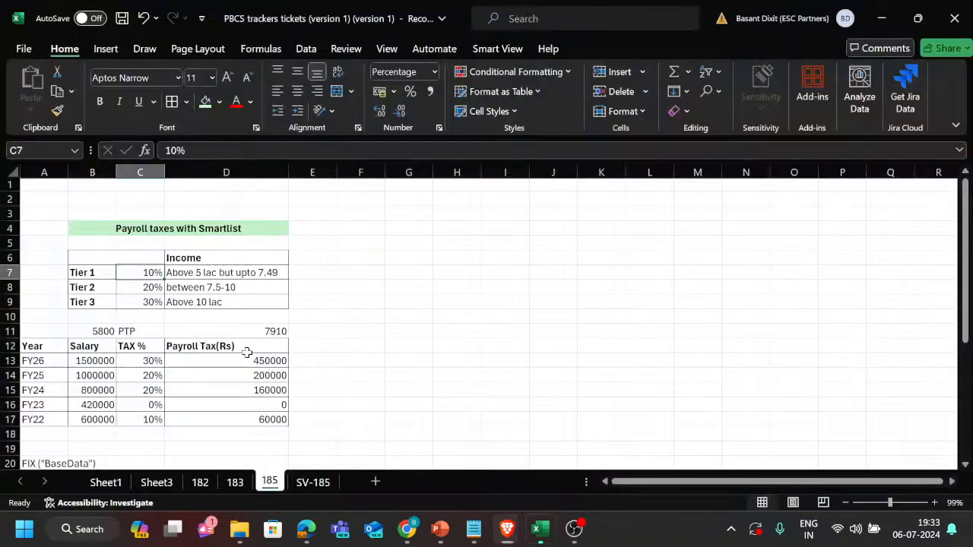
click(312, 482)
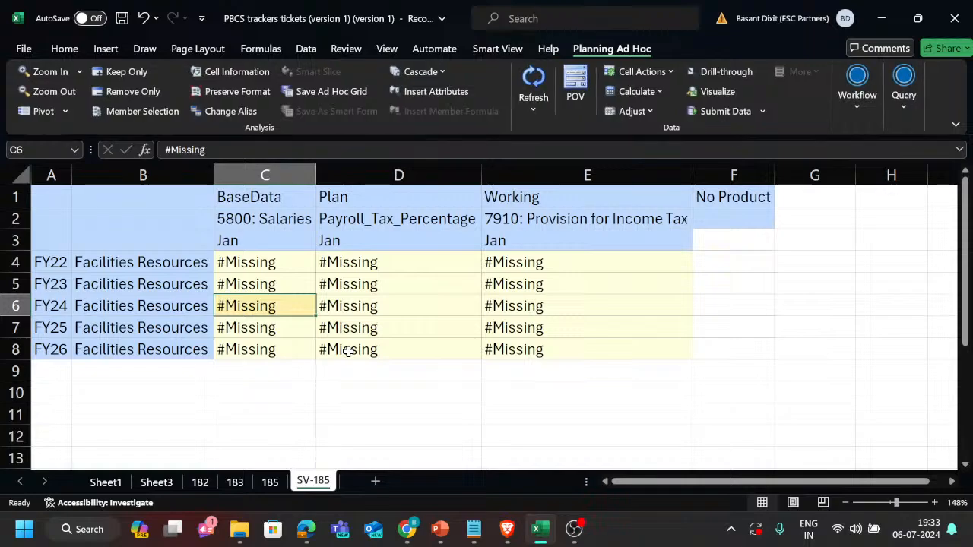
click(258, 262)
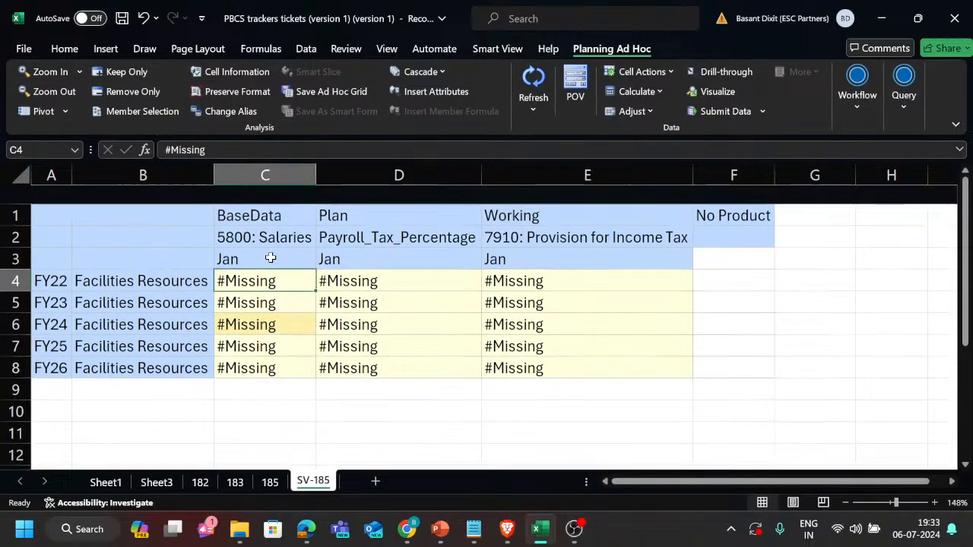
Make the 5800: Salaries and Payroll_Tax_Percentage headers in row 2 bold.
click(285, 219)
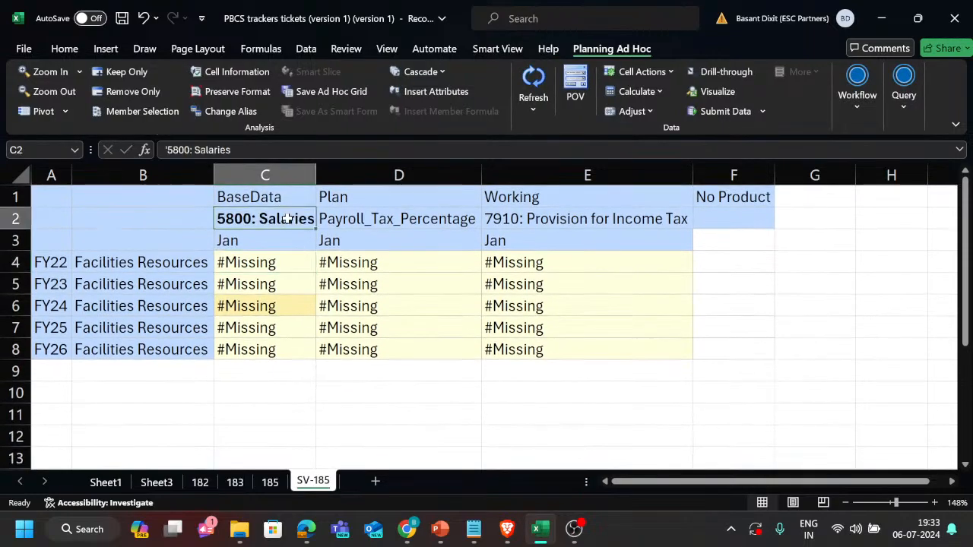
key(Right)
key(Right)
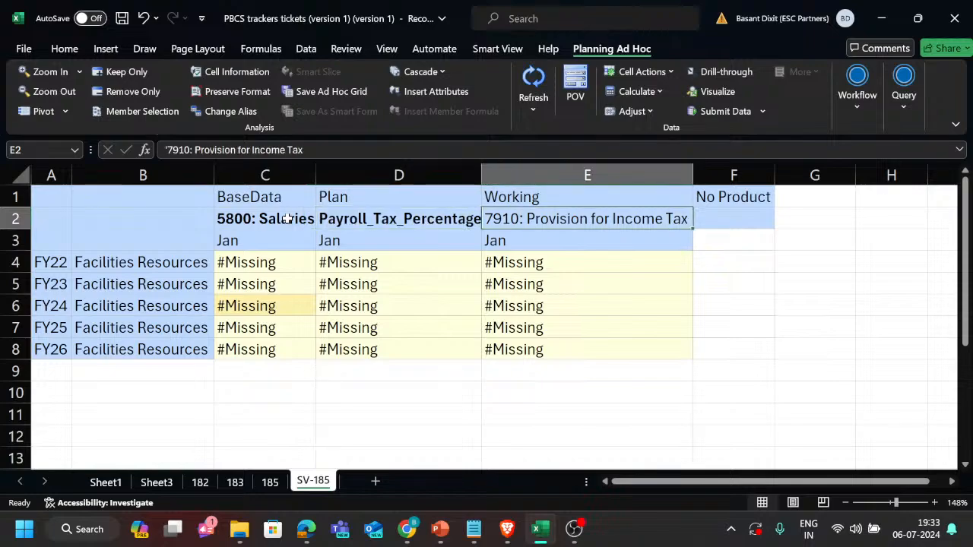
Examine the Payroll_Tax_Percentage header in D2 and its neighbouring header, leaving the cell text unedited.
key(Left)
key(Down)
key(Up)
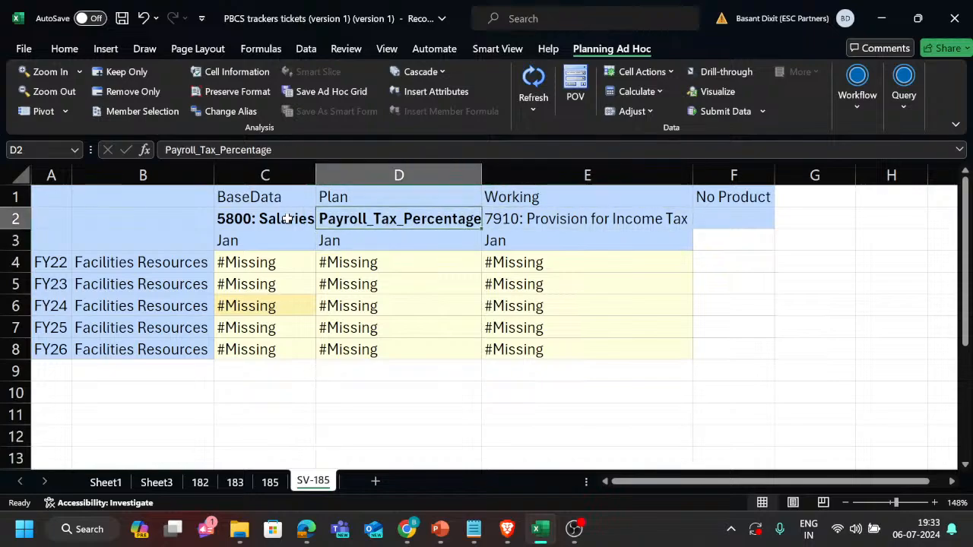
key(Down)
key(Up)
key(Down)
key(Up)
key(Right)
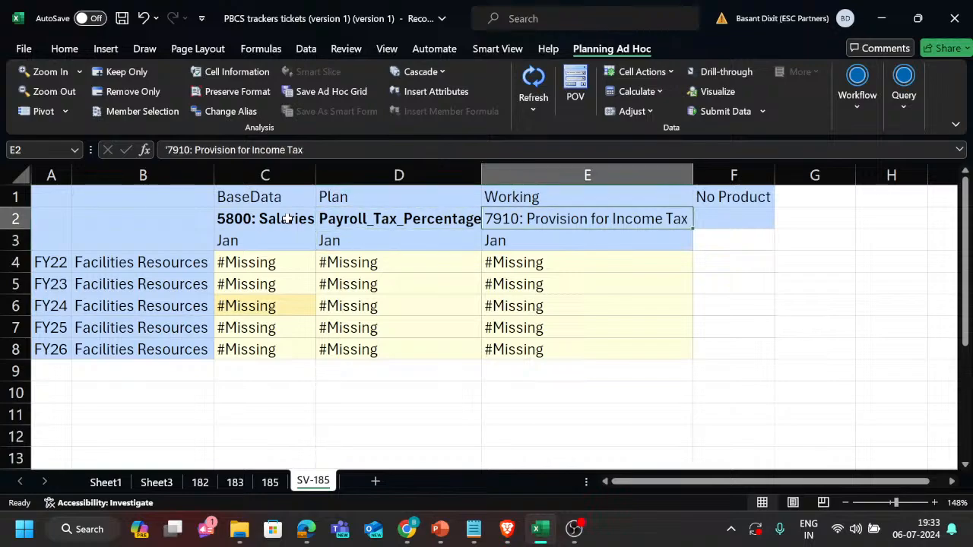
key(Left)
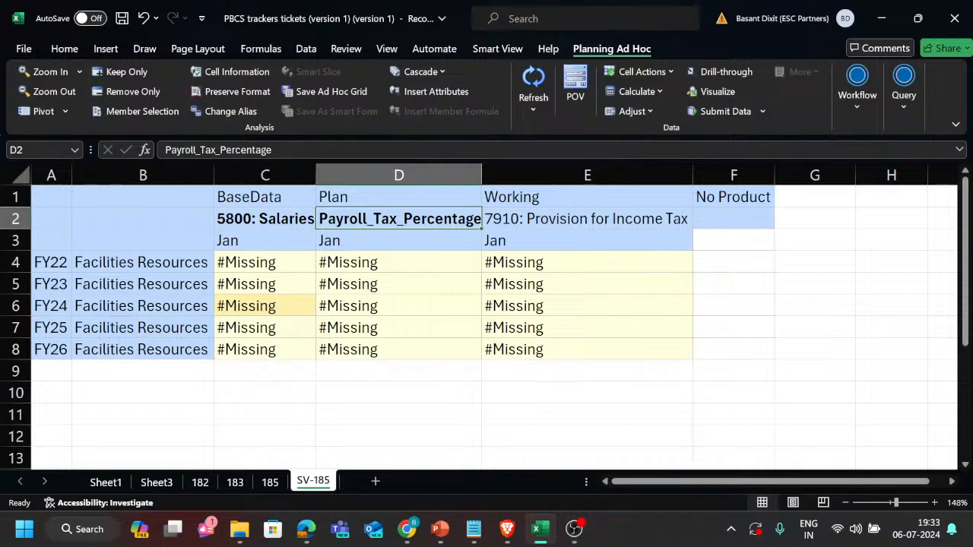
drag(274, 149, 220, 150)
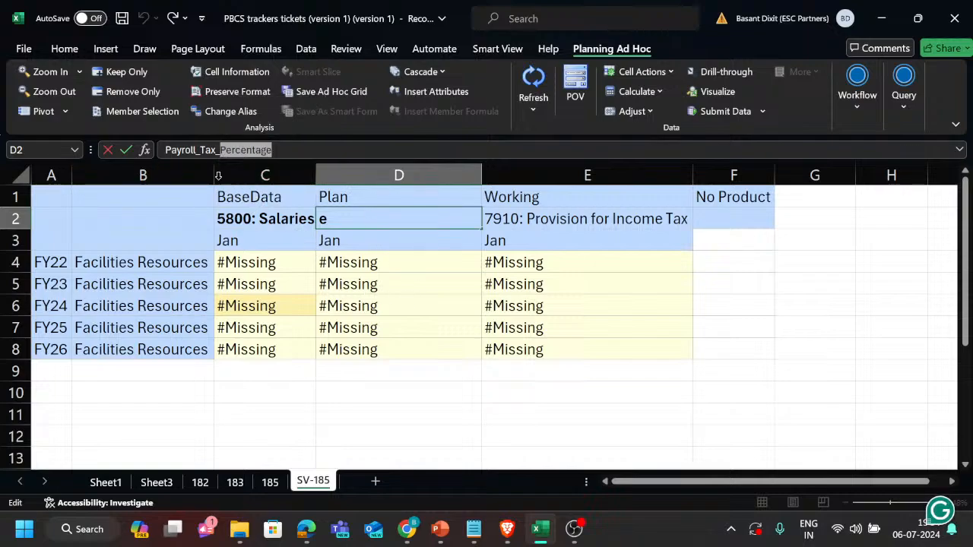
key(Escape)
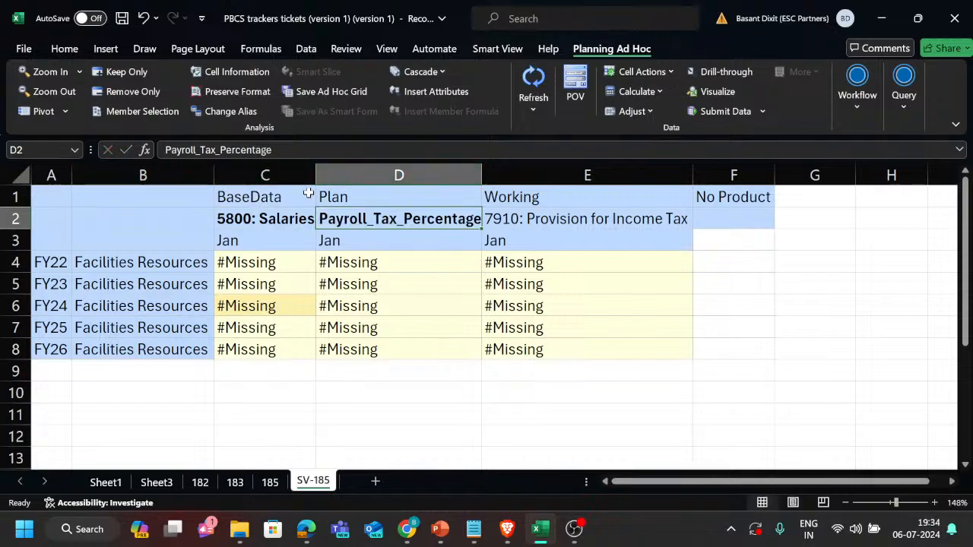
Make the 7910: Provision for Income Tax header in E2 bold.
click(548, 220)
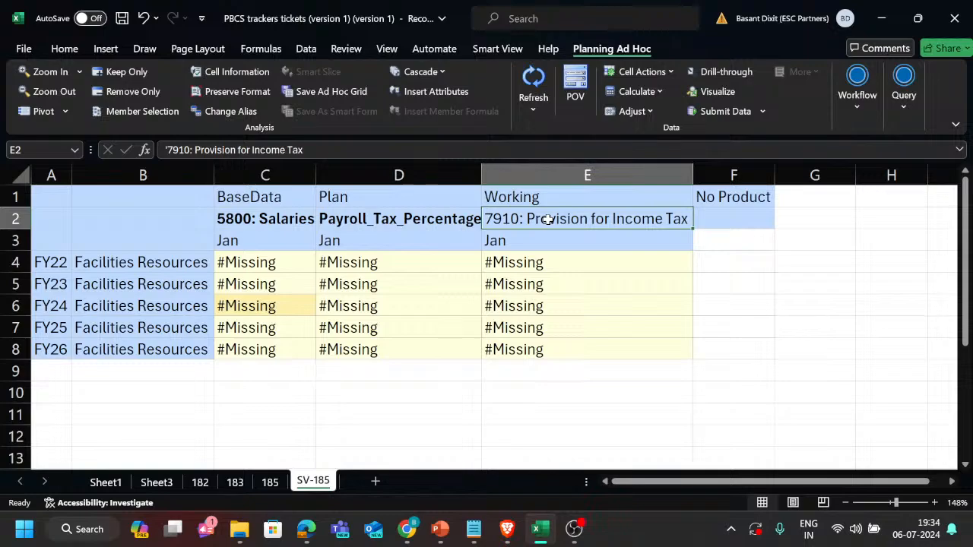
key(ctrl+b)
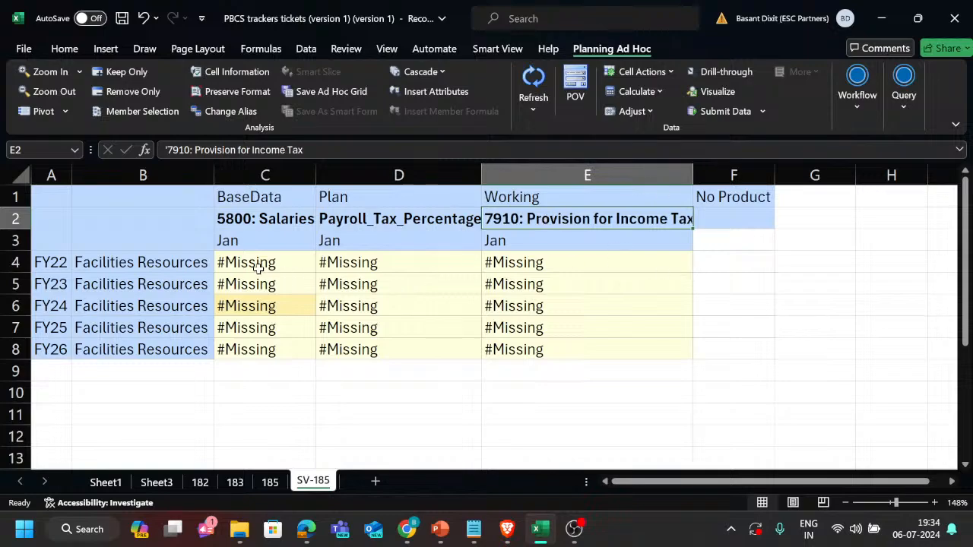
Refresh the ad hoc grid on sheet SV-185.
click(533, 85)
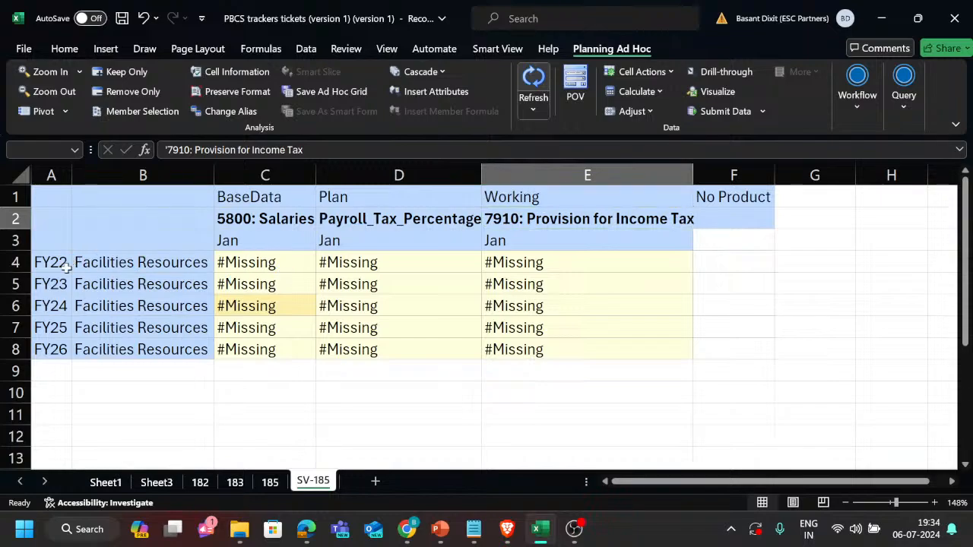
click(279, 287)
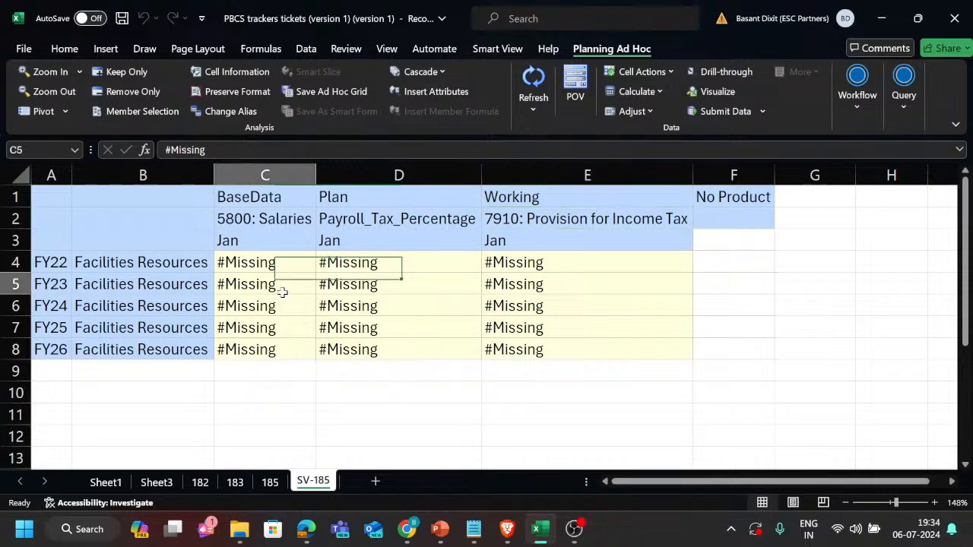
click(270, 482)
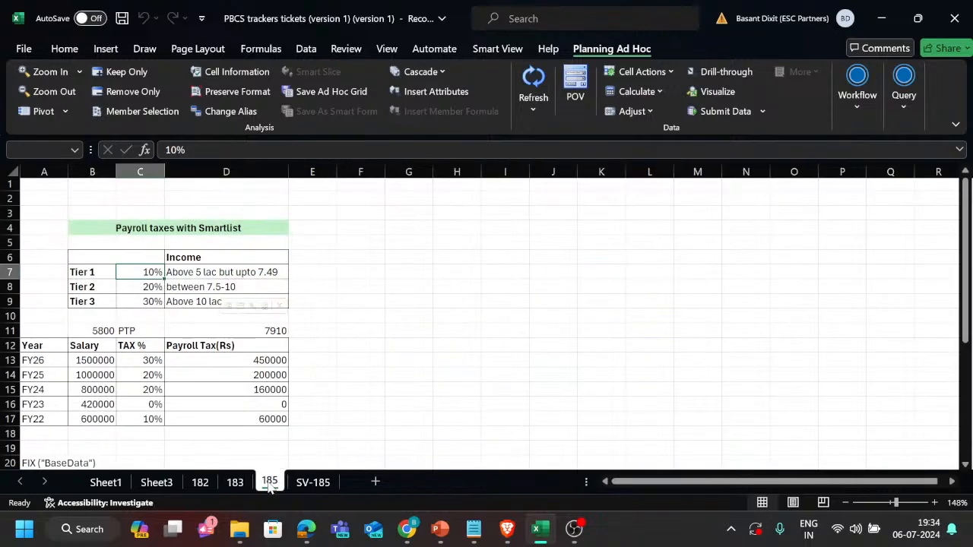
click(85, 361)
drag(87, 389, 108, 418)
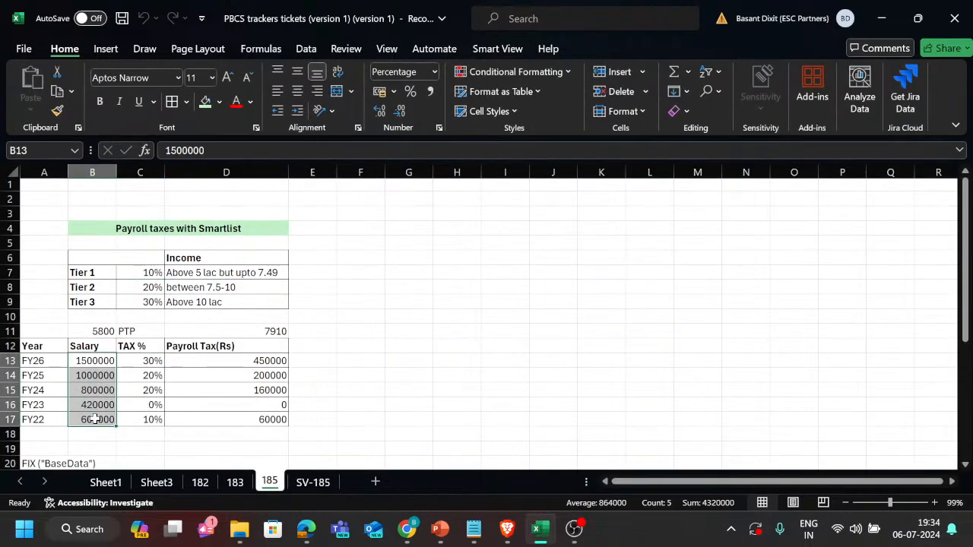
key(ctrl+c)
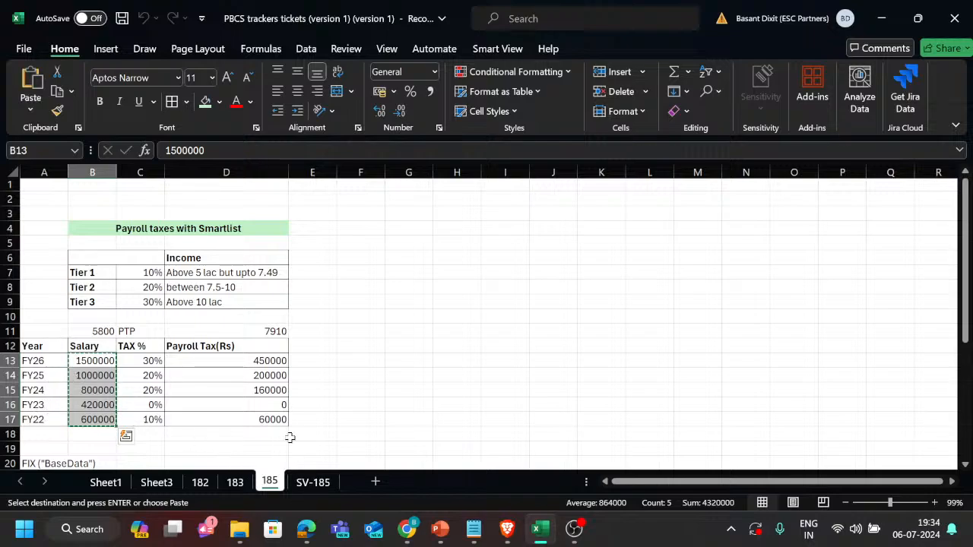
click(320, 482)
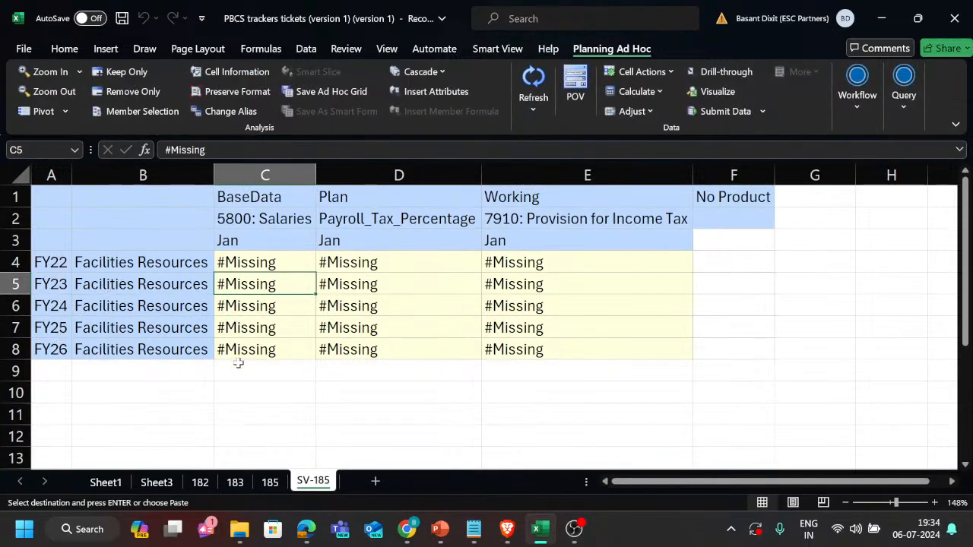
drag(246, 350, 269, 371)
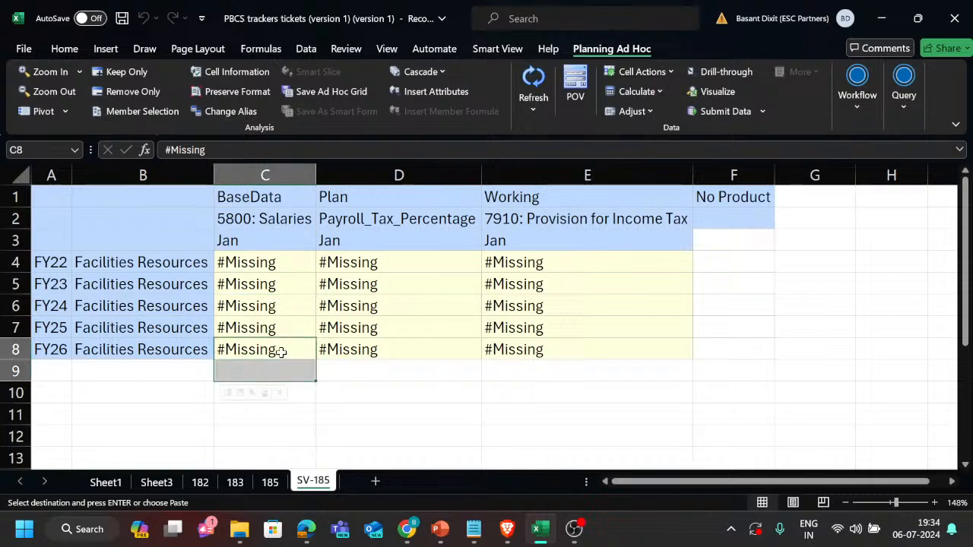
Set the FY26 value of 5800: Salaries to 1500000 in the SV-185 grid.
click(278, 350)
key(Escape)
text(15000)
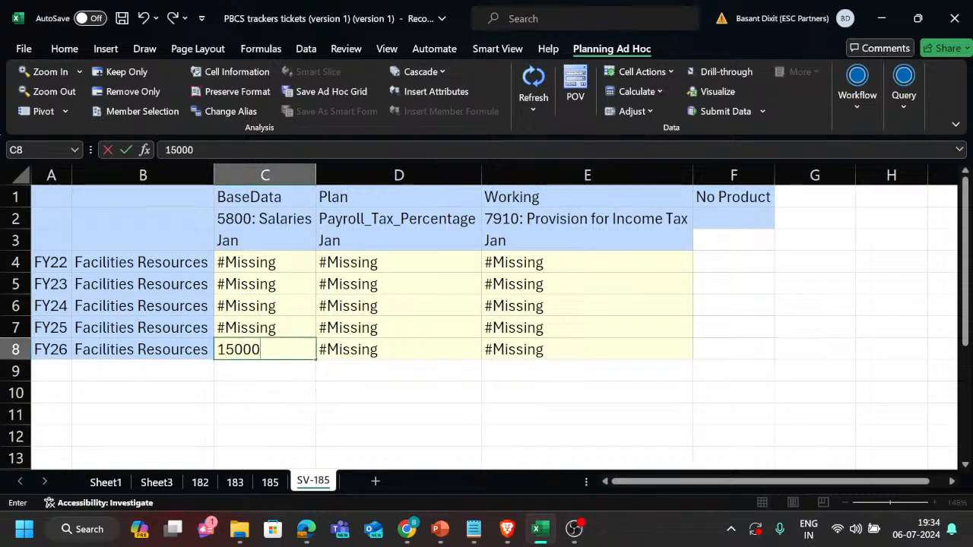
text(0)
key(Return)
click(278, 348)
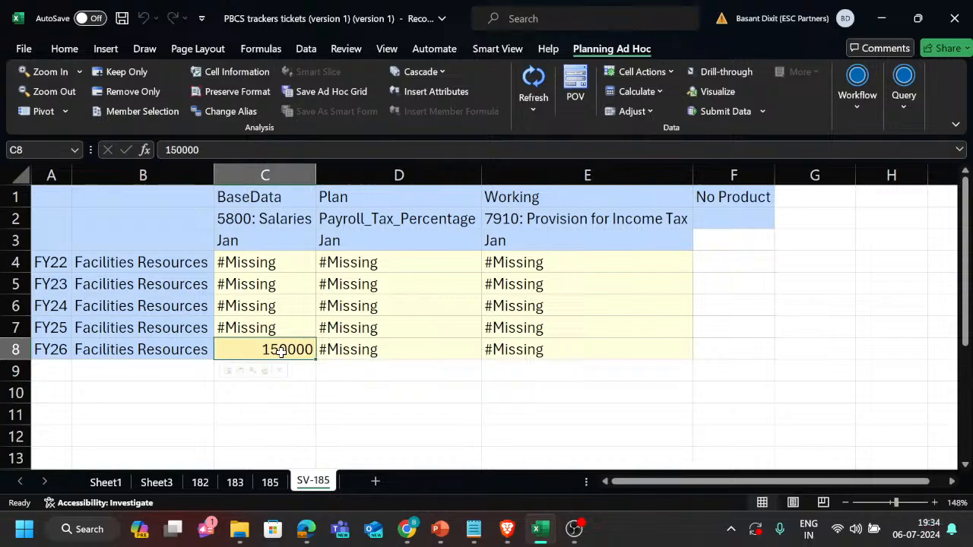
text(15000000)
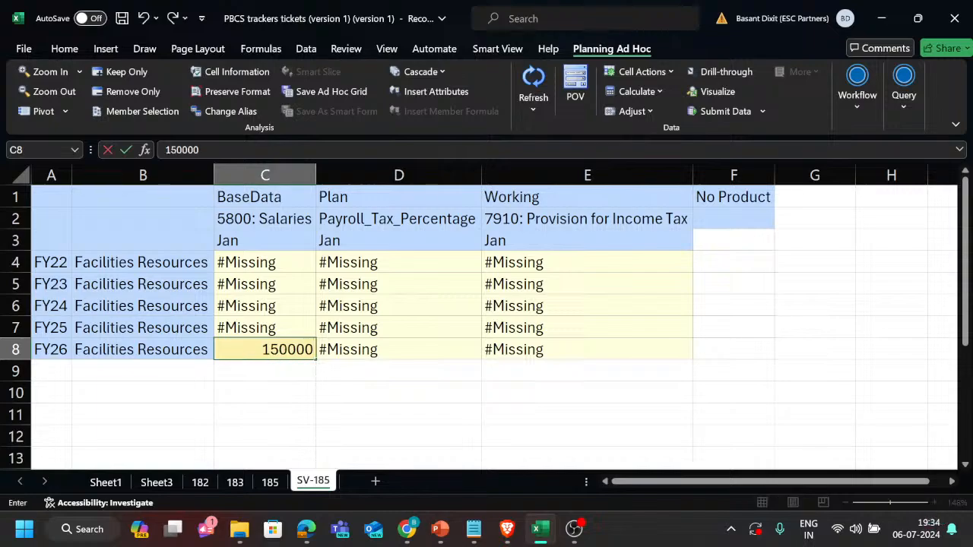
key(Return)
Set the FY25 value of 5800: Salaries to 1000000.
key(Up)
key(Up)
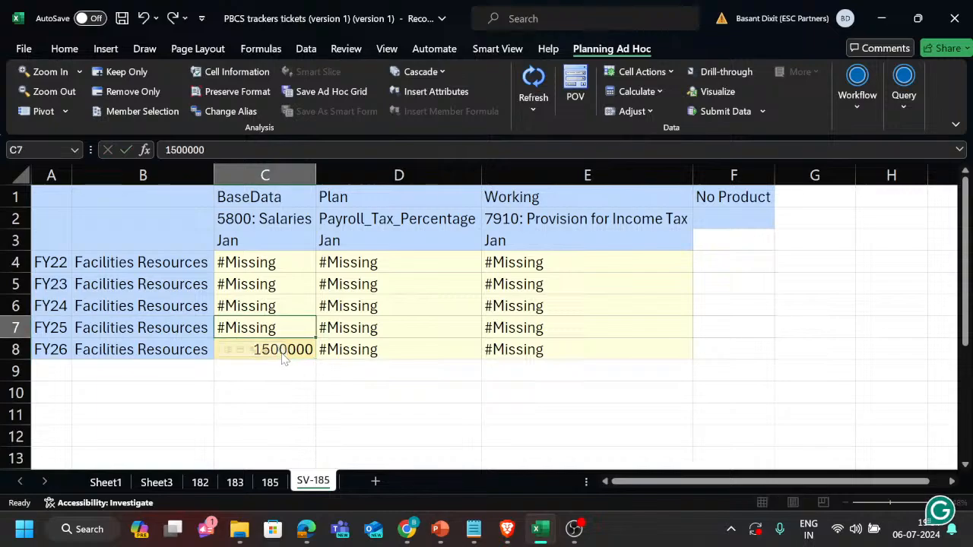
text(100000)
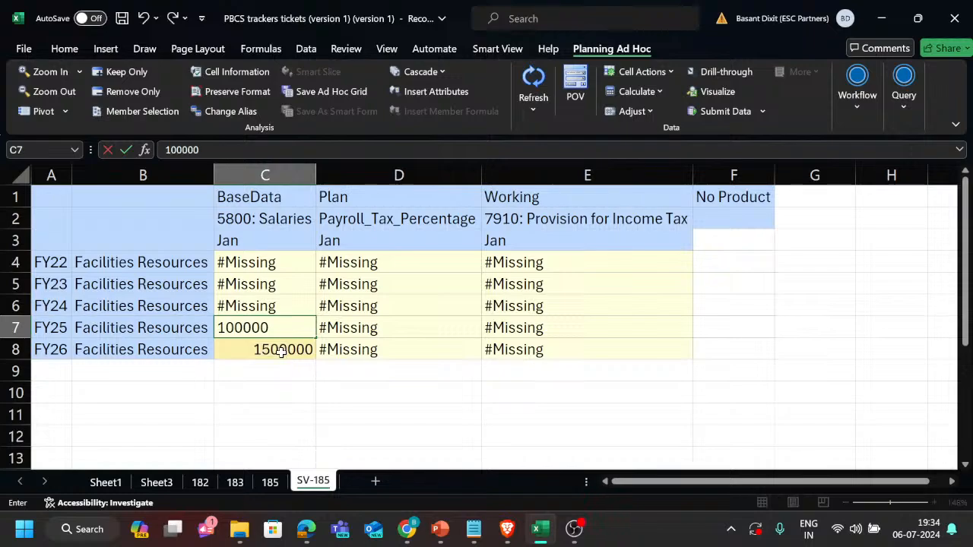
text(0)
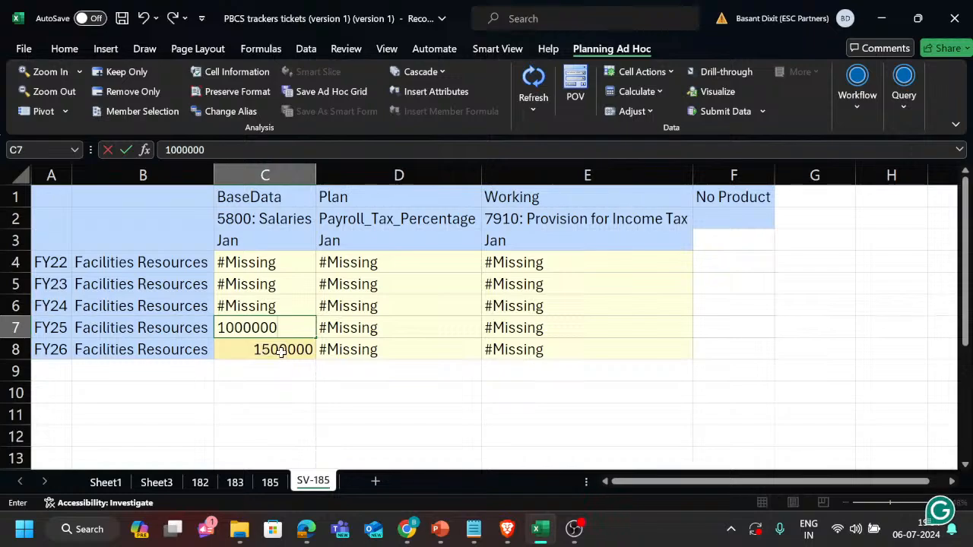
key(ctrl+Return)
Check the example salaries on sheet 185 and set the FY24 value of 5800: Salaries on SV-185 to 800000.
key(Up)
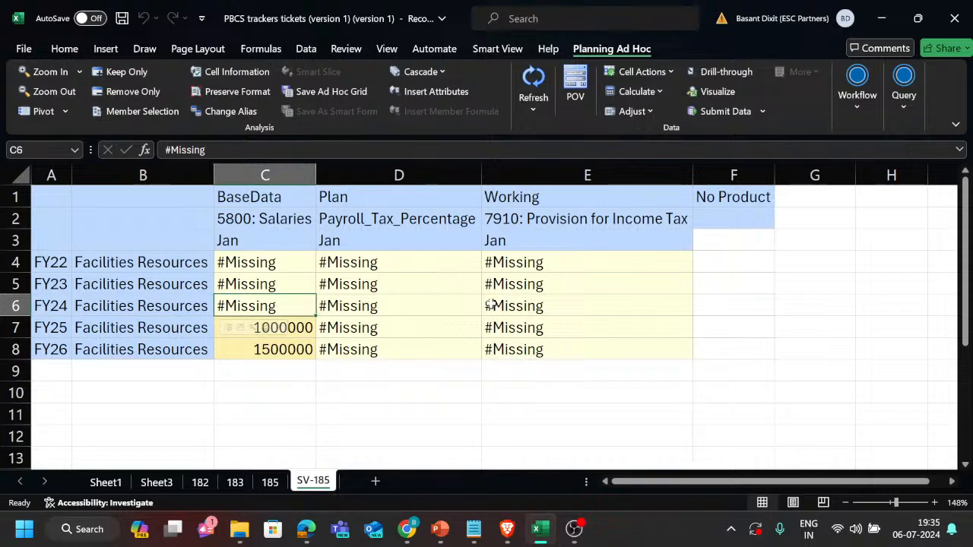
key(alt+Tab)
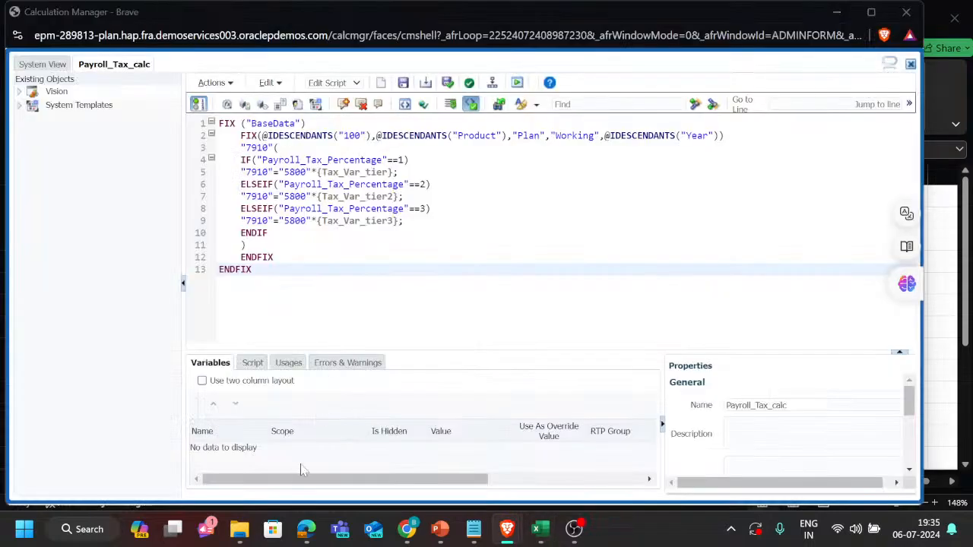
key(alt+Tab)
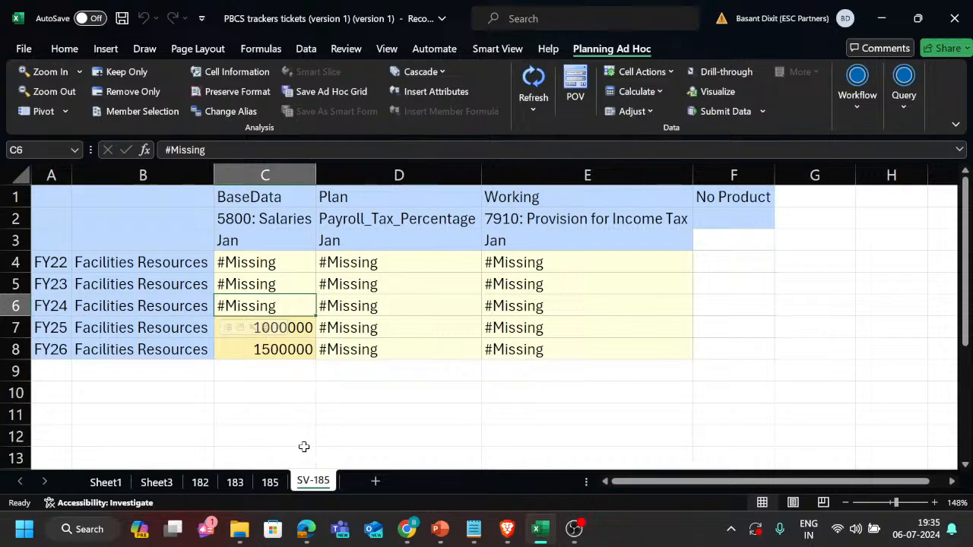
click(270, 482)
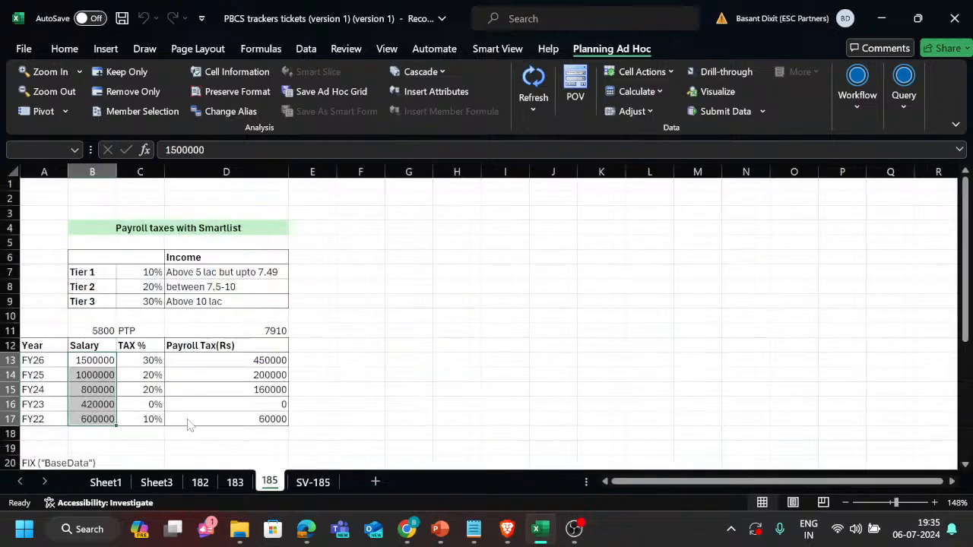
click(313, 483)
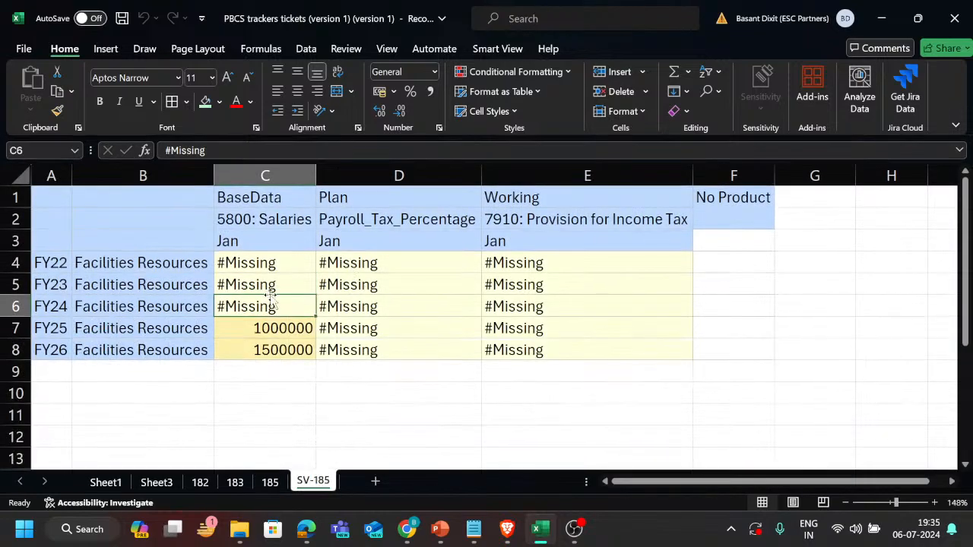
text(800000)
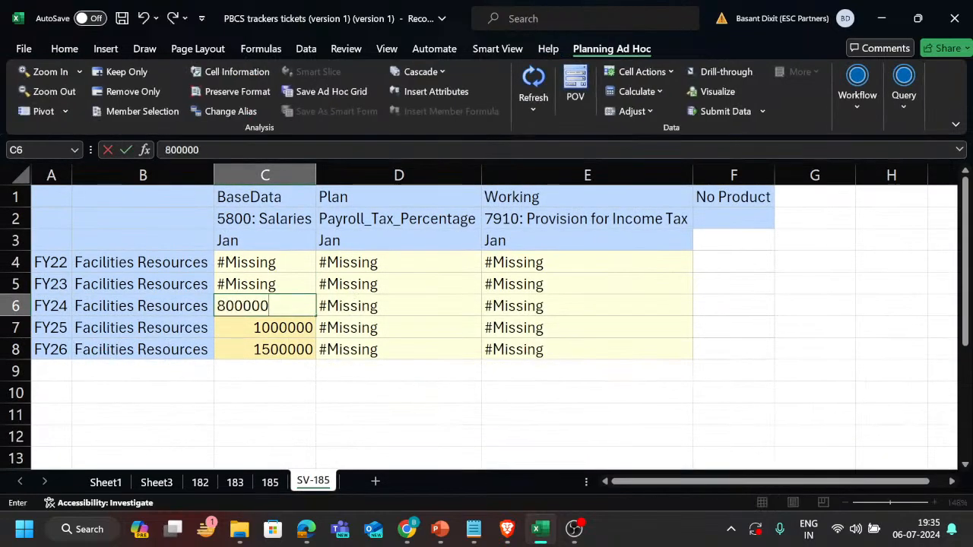
key(Return)
Set the FY23 value of 5800: Salaries to 420000.
click(271, 294)
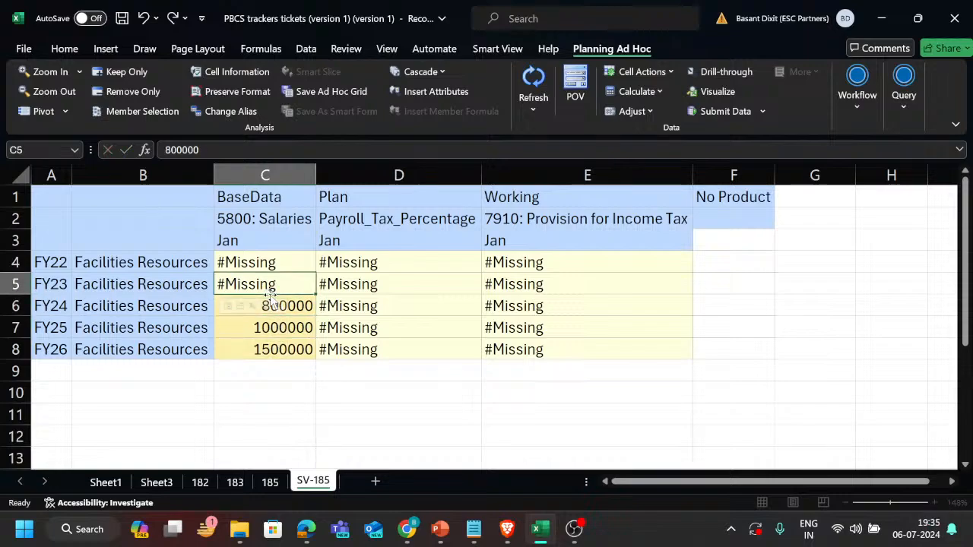
text(420000)
key(Return)
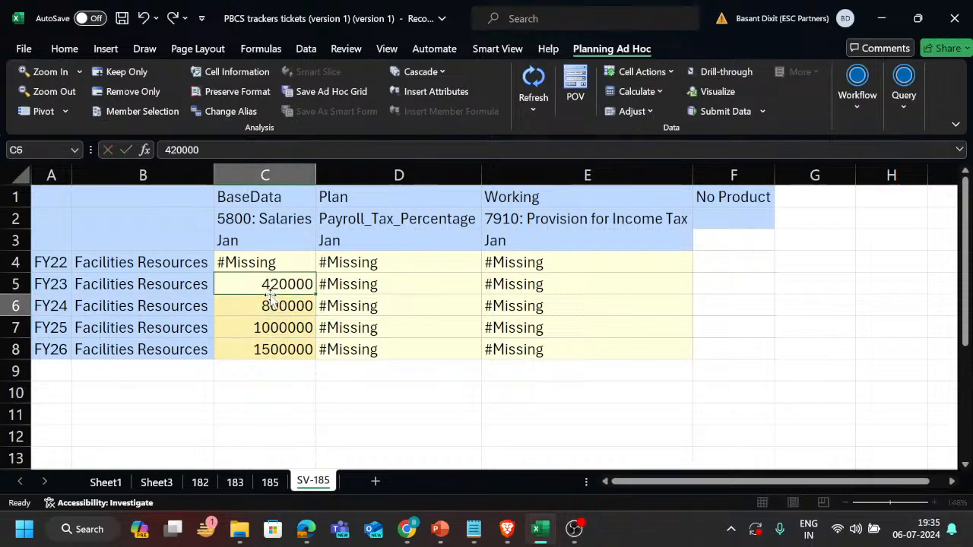
Set the FY22 value of 5800: Salaries to 600000 and submit the salary data to the application.
key(Up)
key(Up)
key(Up)
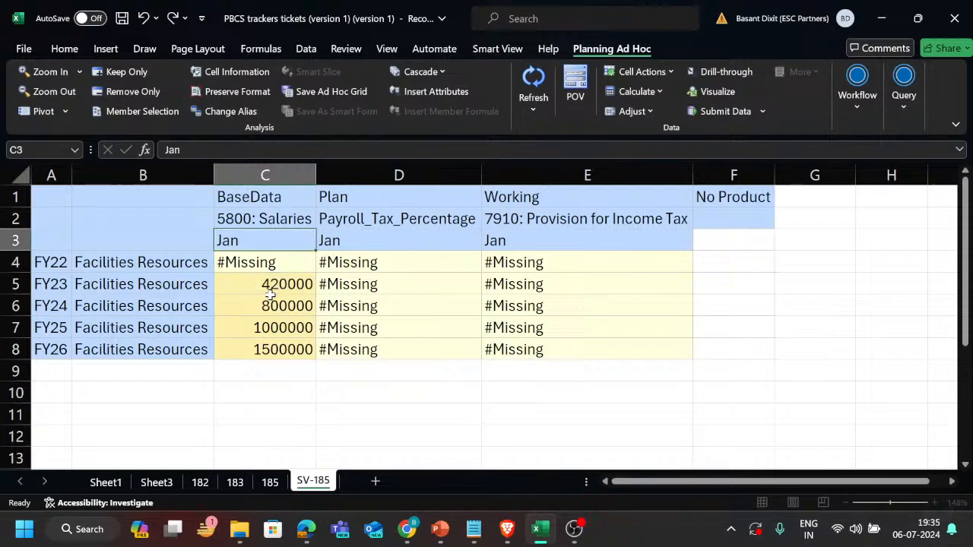
key(Down)
text(6000)
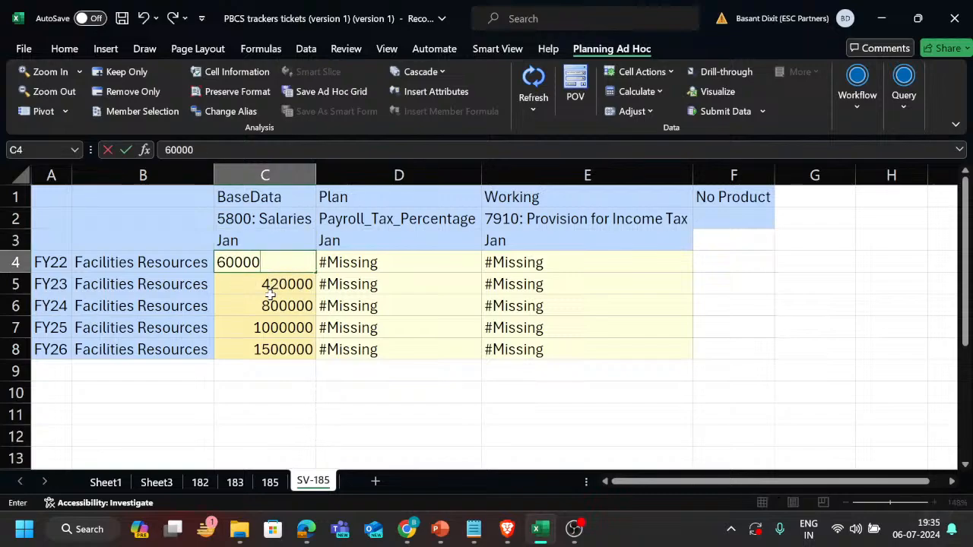
key(Return)
key(Up)
key(F2)
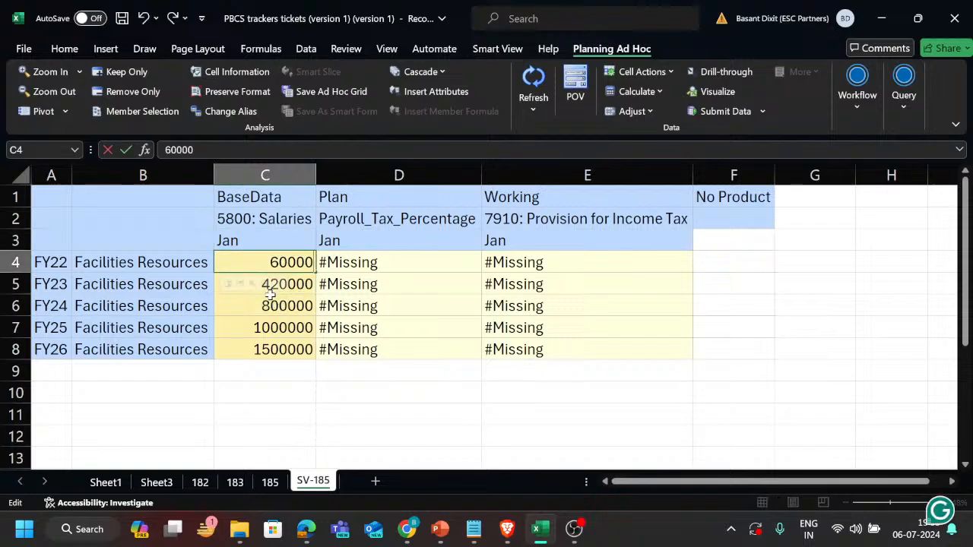
text(0)
key(Return)
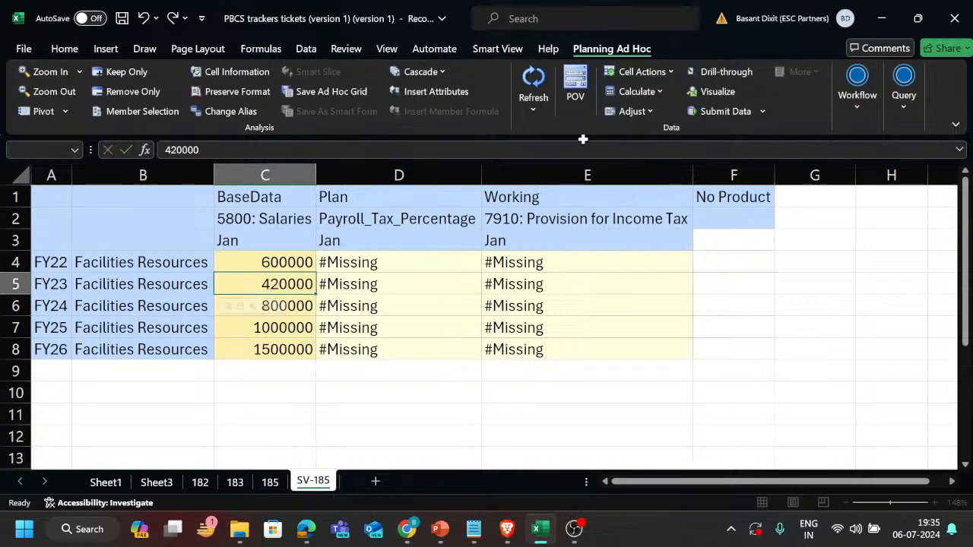
click(719, 115)
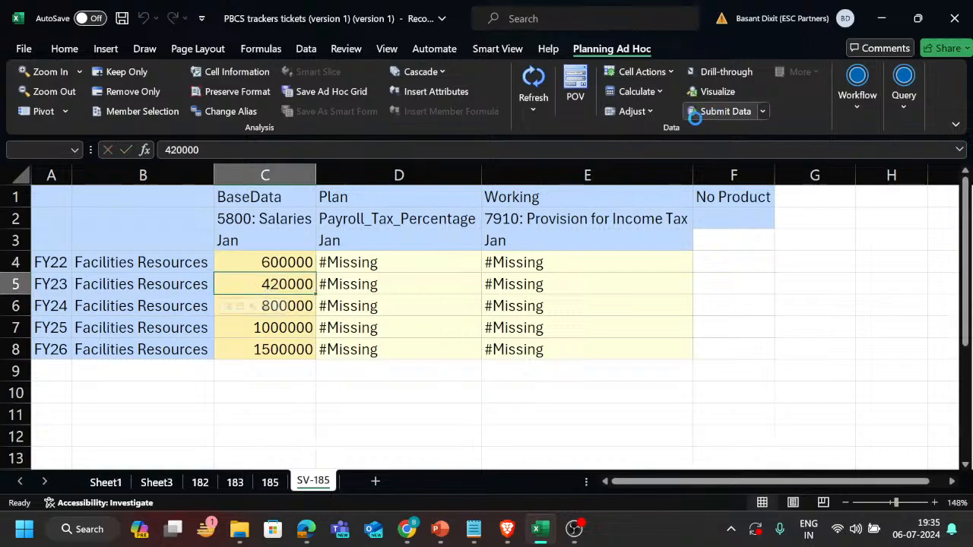
Assign the Tier_2 SmartList value to Payroll_Tax_Percentage for FY22.
click(448, 266)
click(489, 267)
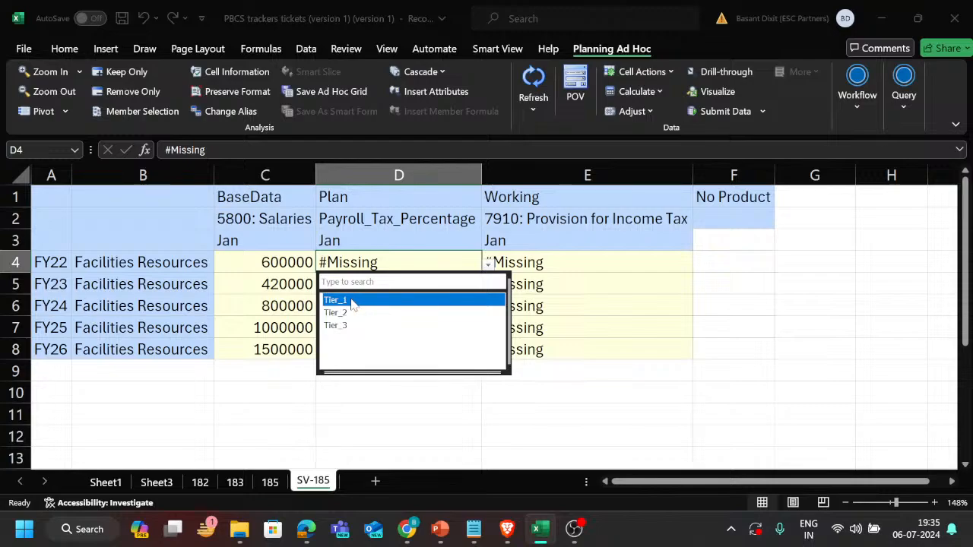
click(348, 311)
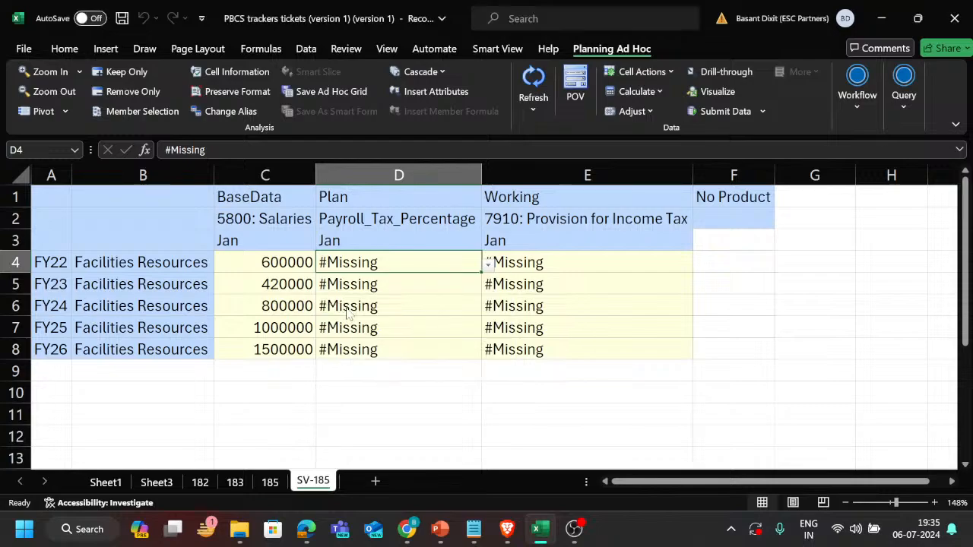
click(466, 282)
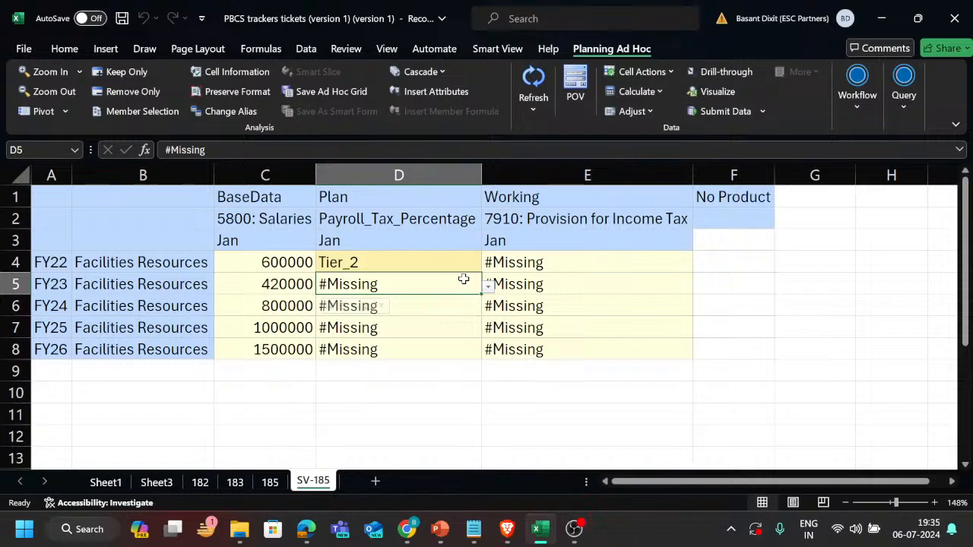
Assign the Tier_2 SmartList value to Payroll_Tax_Percentage for FY24 and FY25.
click(449, 306)
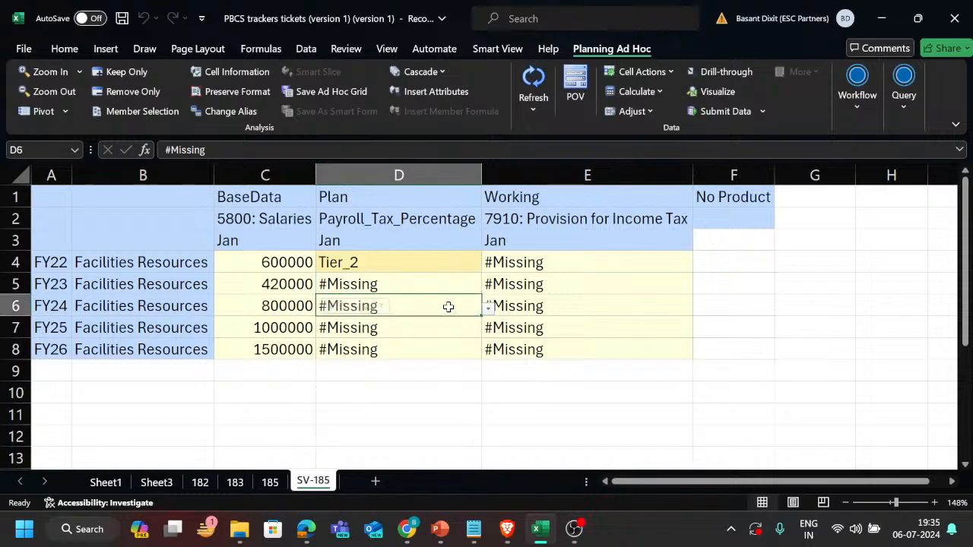
click(488, 310)
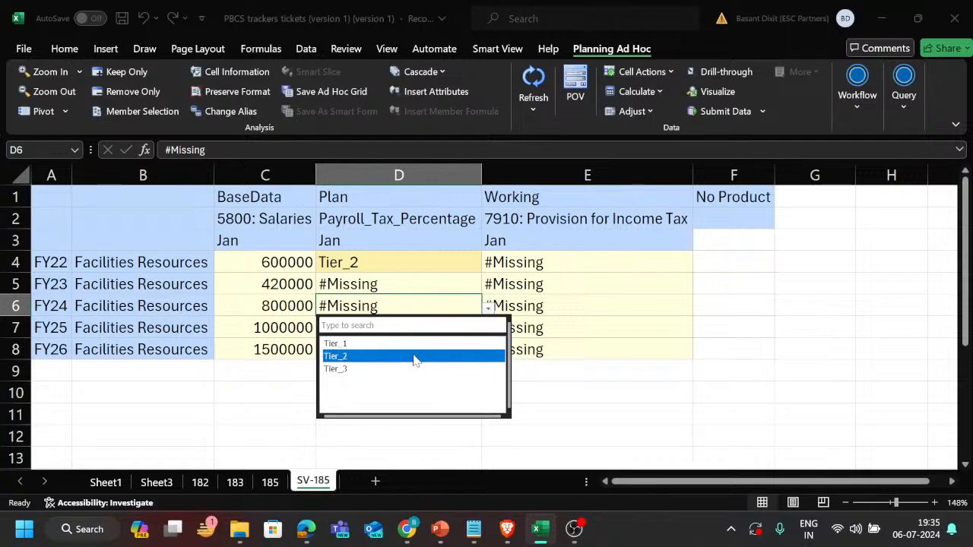
click(414, 358)
click(461, 331)
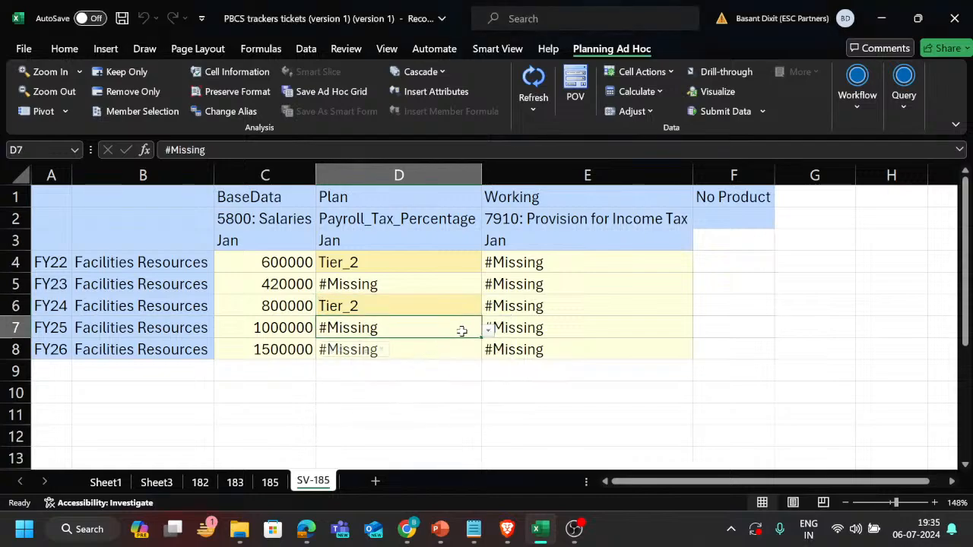
click(488, 334)
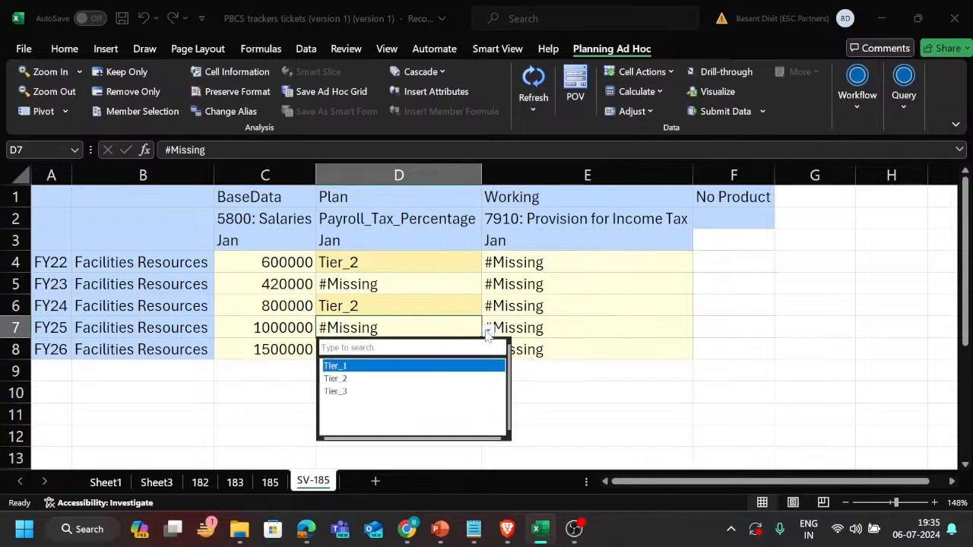
click(389, 379)
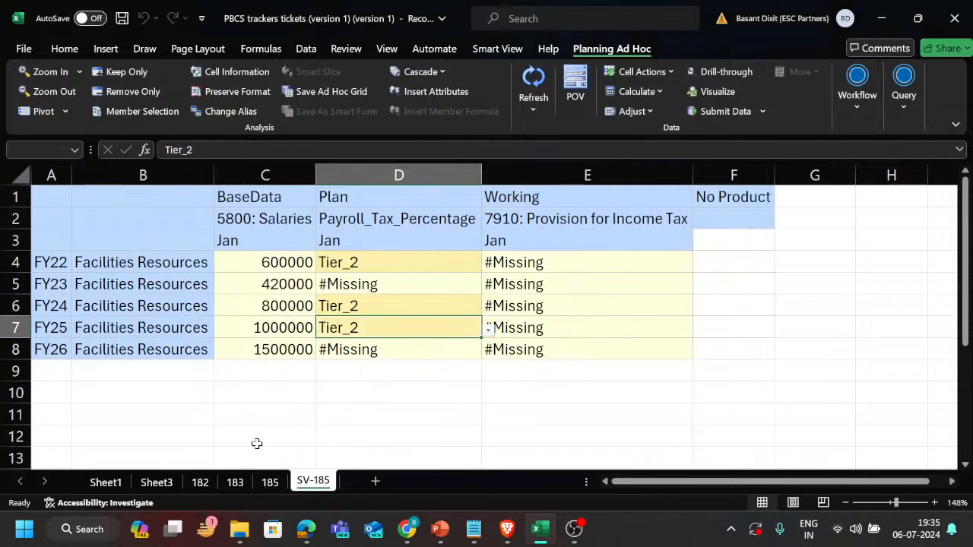
Check the tier brackets on sheet 185 and change the FY22 Payroll_Tax_Percentage on SV-185 to Tier_1.
click(270, 485)
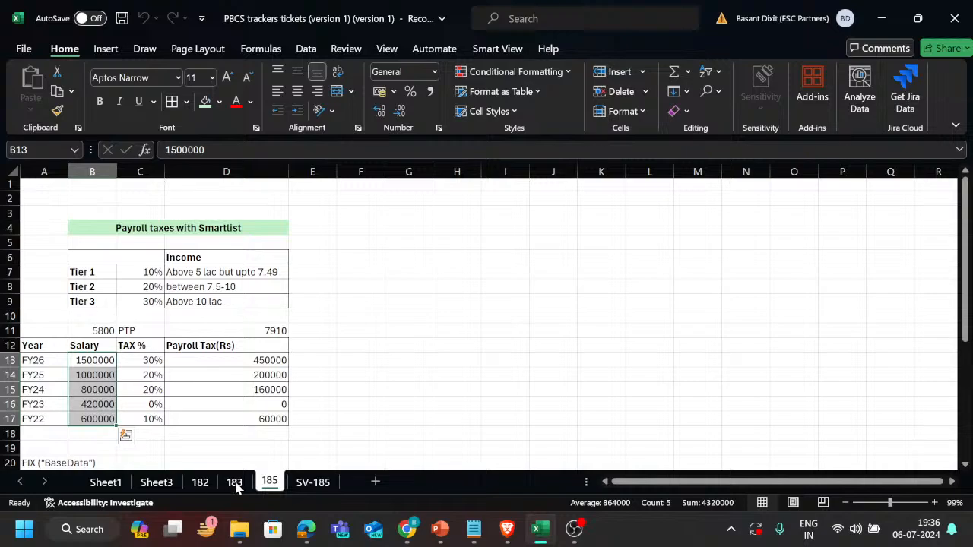
click(315, 482)
click(449, 259)
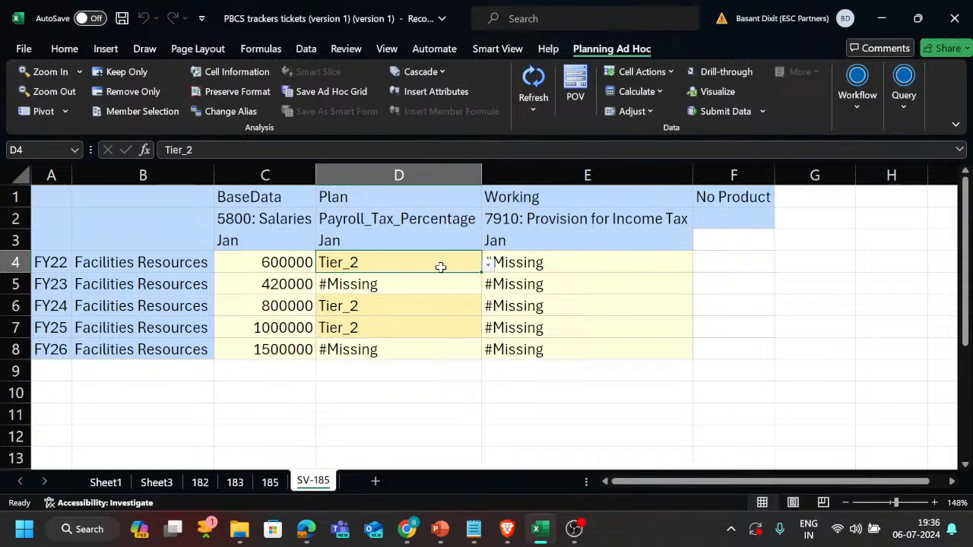
click(487, 263)
key(Up)
key(Up)
key(Return)
Assign the Tier_3 SmartList value to Payroll_Tax_Percentage for FY26 and submit the tier data to the application.
click(403, 356)
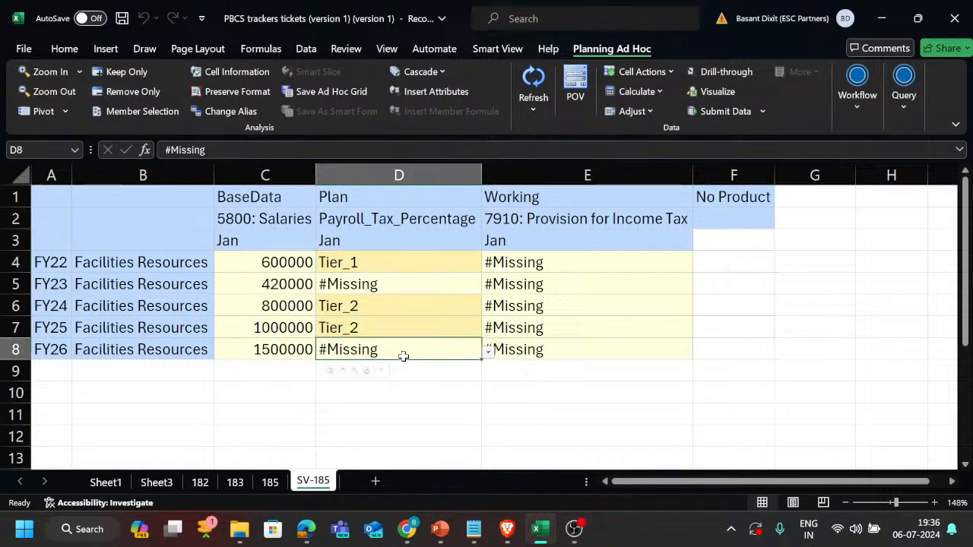
click(488, 355)
click(488, 353)
click(488, 353)
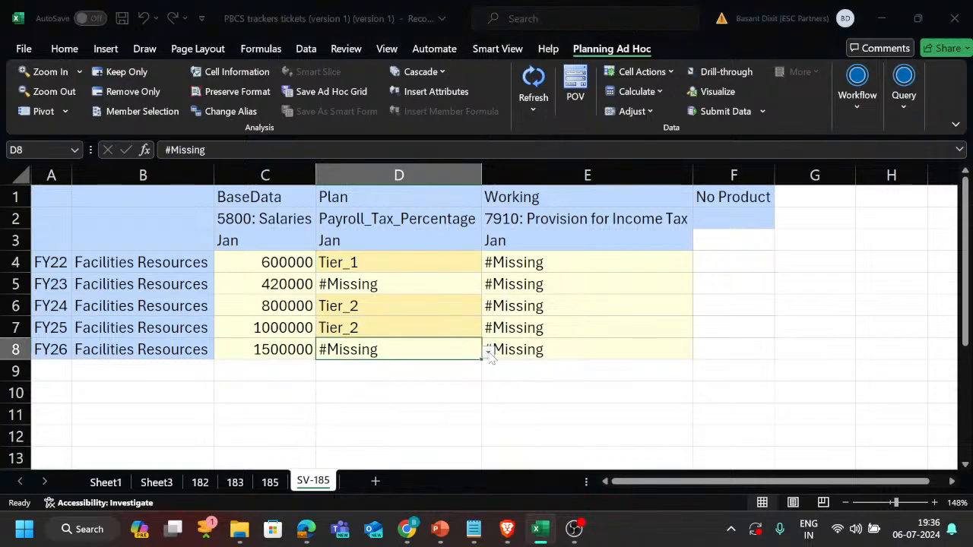
click(432, 389)
click(456, 353)
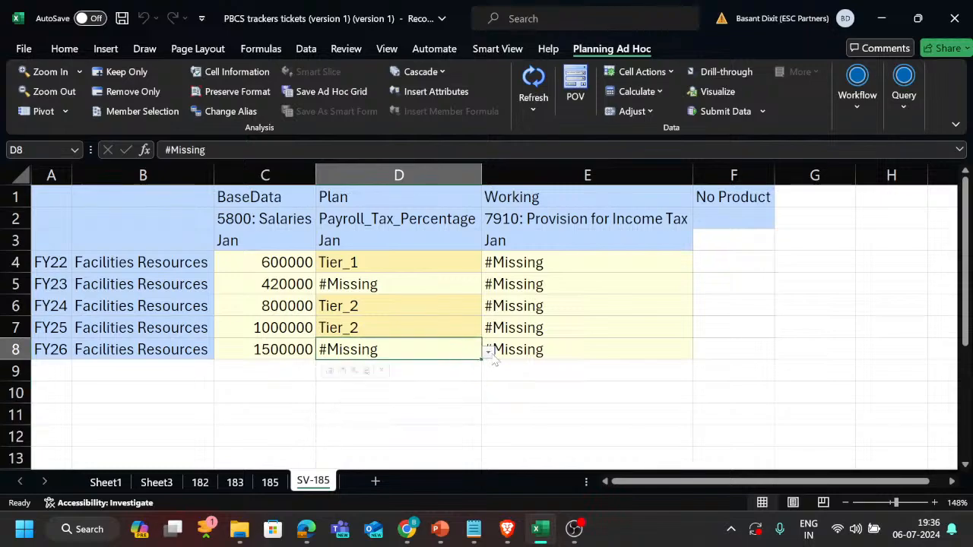
click(491, 355)
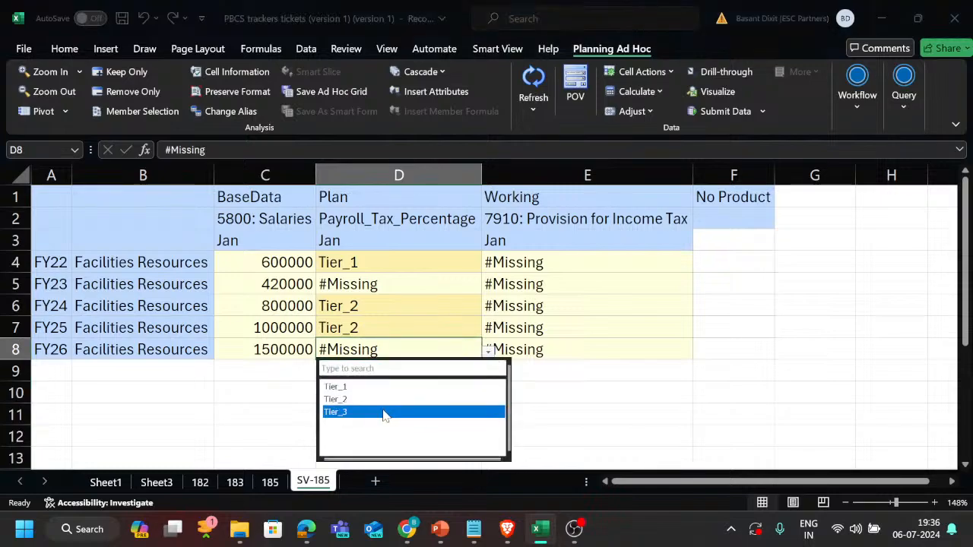
click(381, 412)
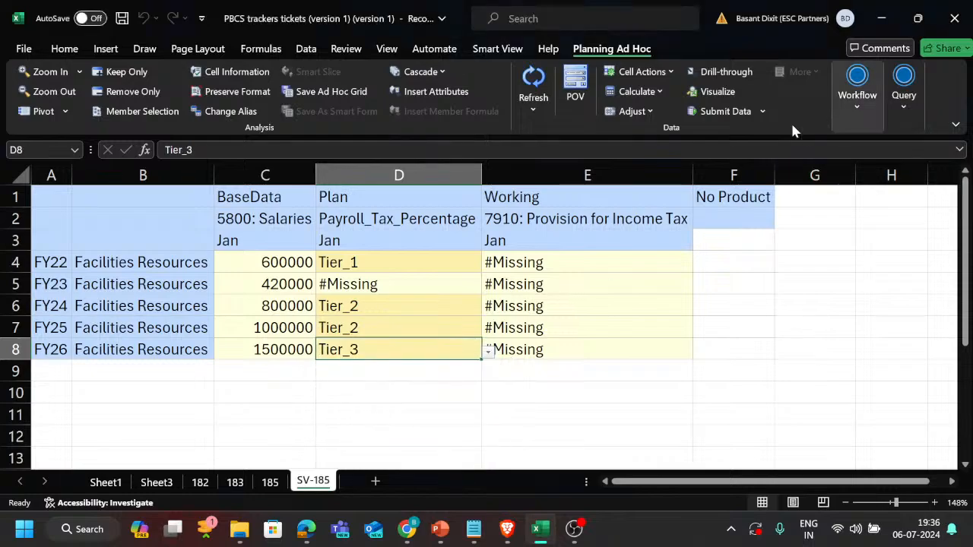
click(705, 113)
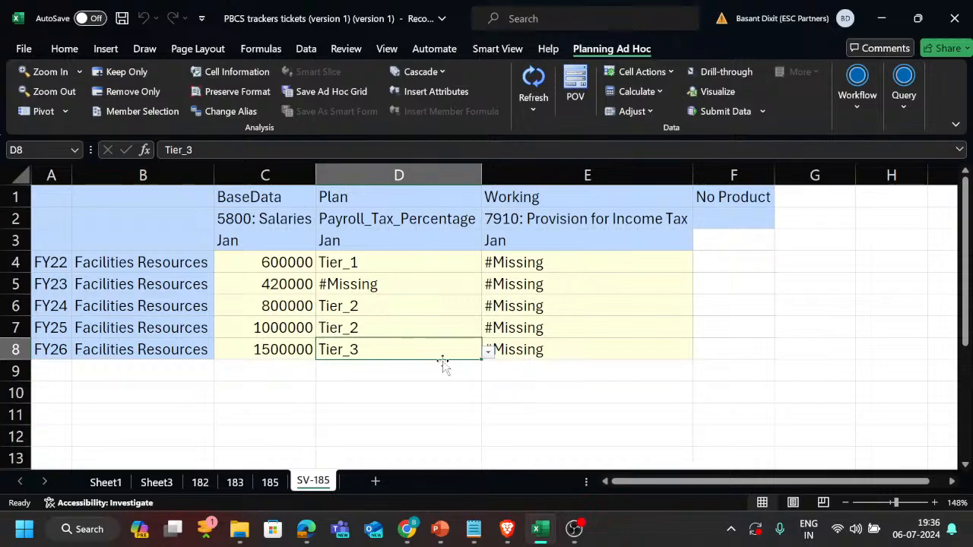
Pivot the Facilities Resources entity from the rows to the columns of the grid and widen column A.
scroll(417, 399, down, 1)
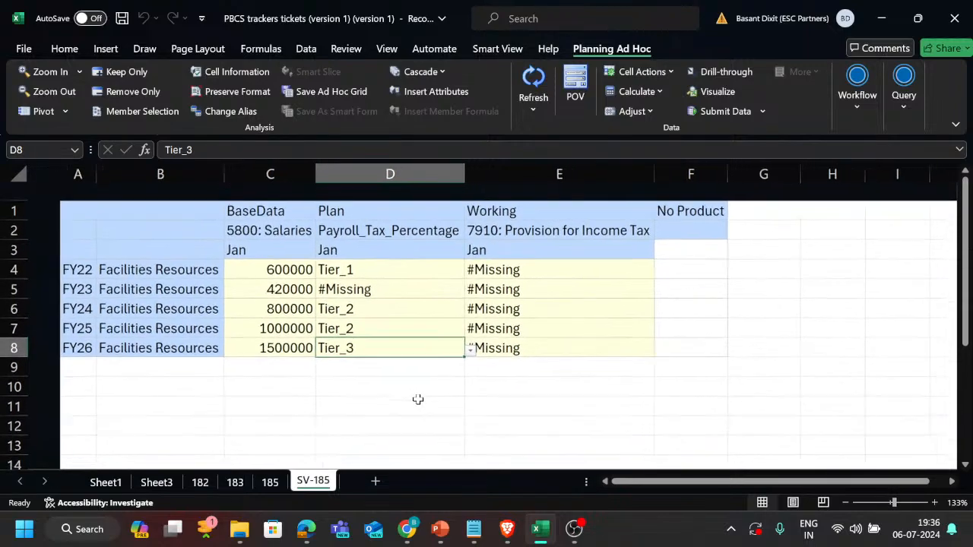
click(161, 252)
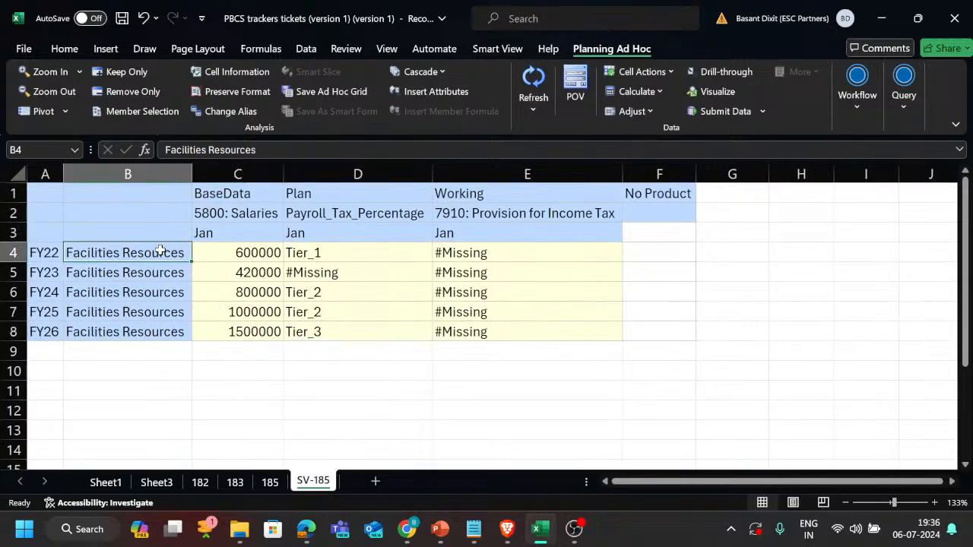
click(35, 112)
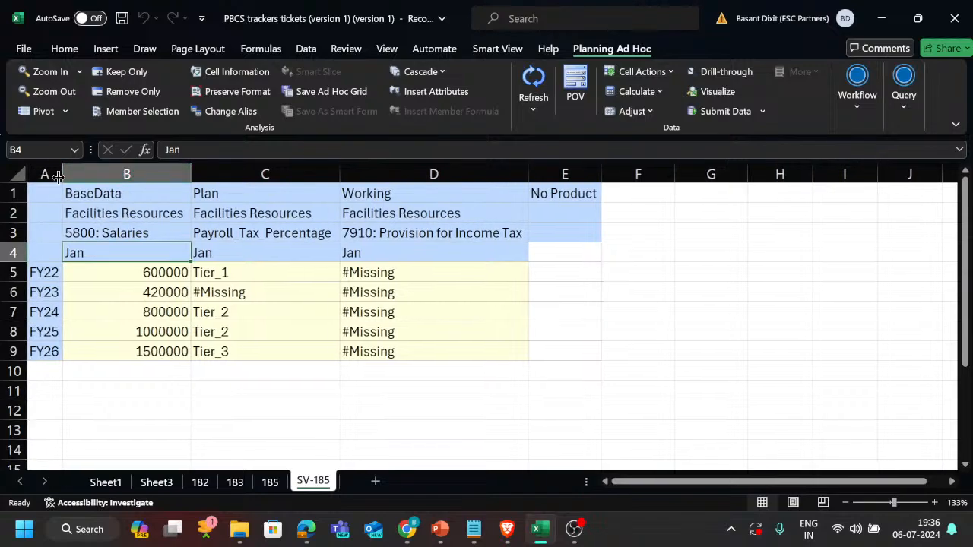
drag(63, 174, 78, 174)
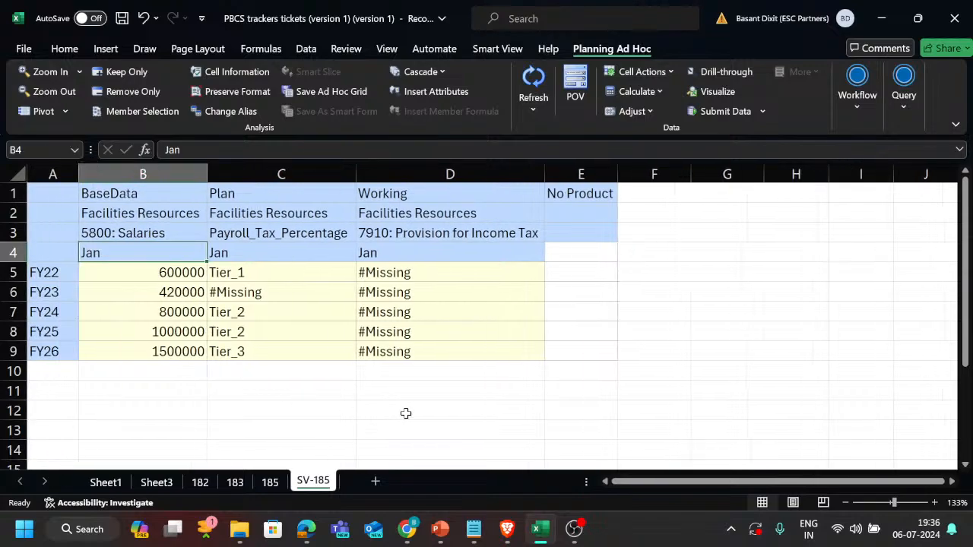
Switch to Calculation Manager, launch the Payroll_Tax_calc rule and dismiss its launch status.
key(alt+Tab)
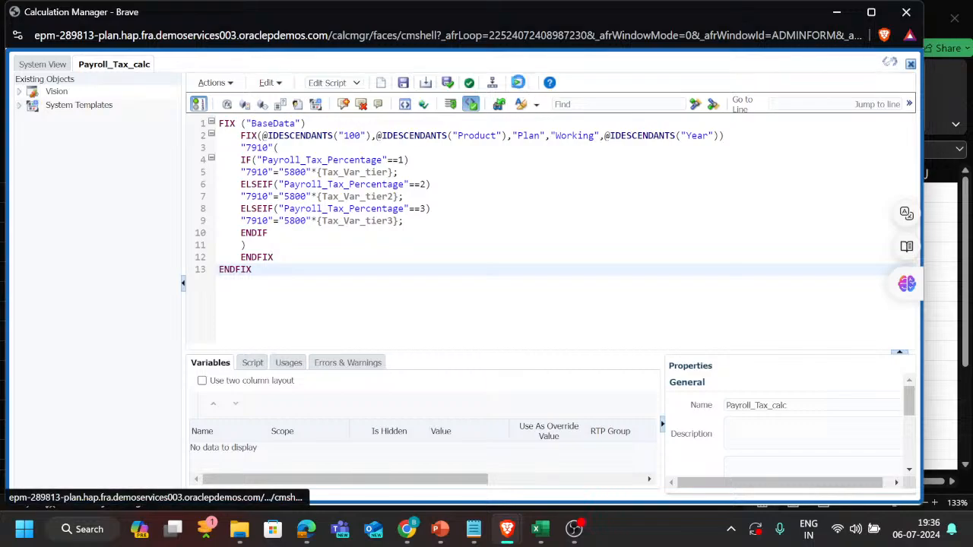
click(518, 83)
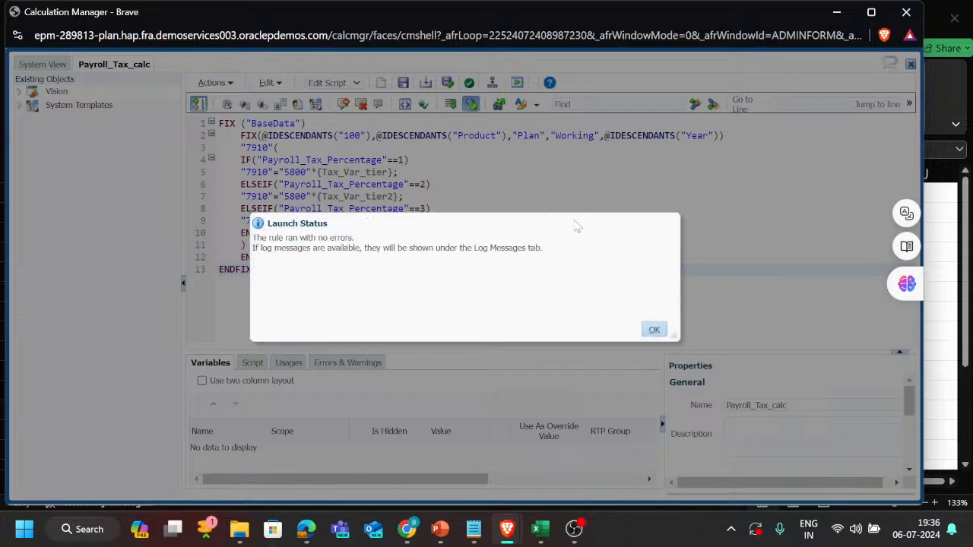
click(654, 331)
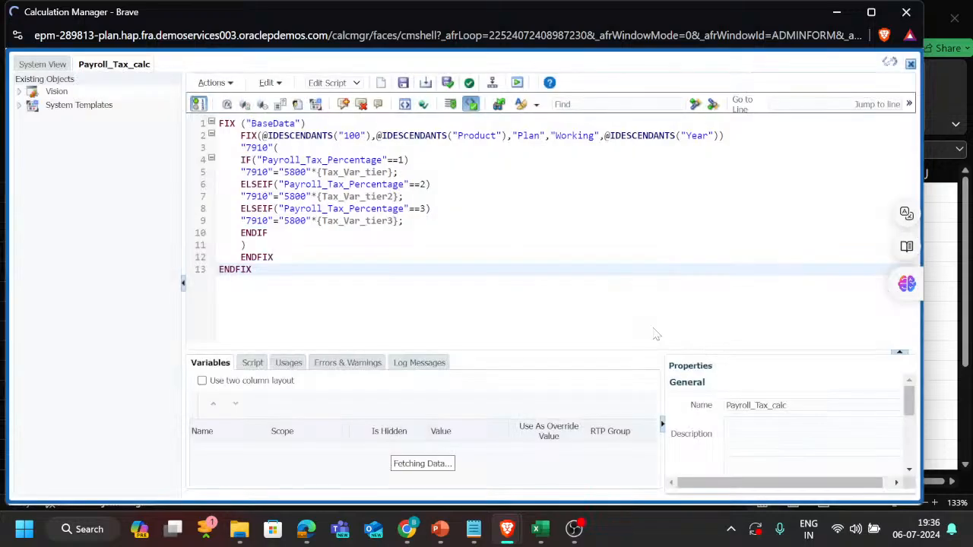
Return to the SV-185 grid in Excel and refresh it to retrieve the calculated 7910: Provision for Income Tax values.
key(alt+Tab)
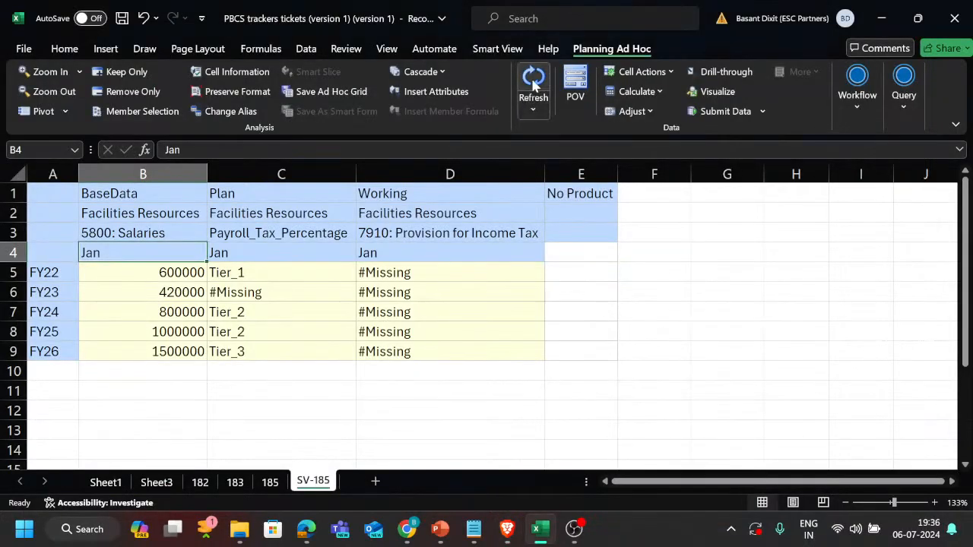
click(534, 83)
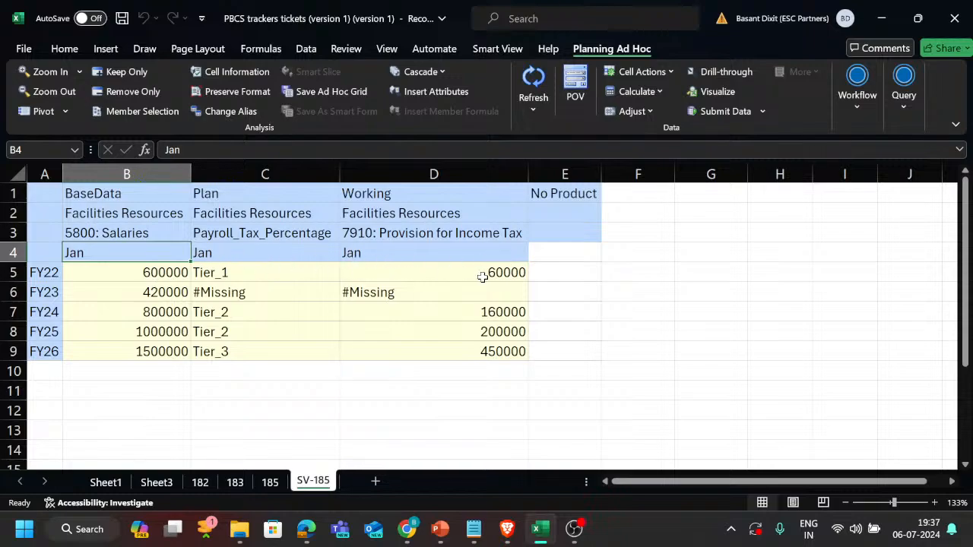
click(163, 291)
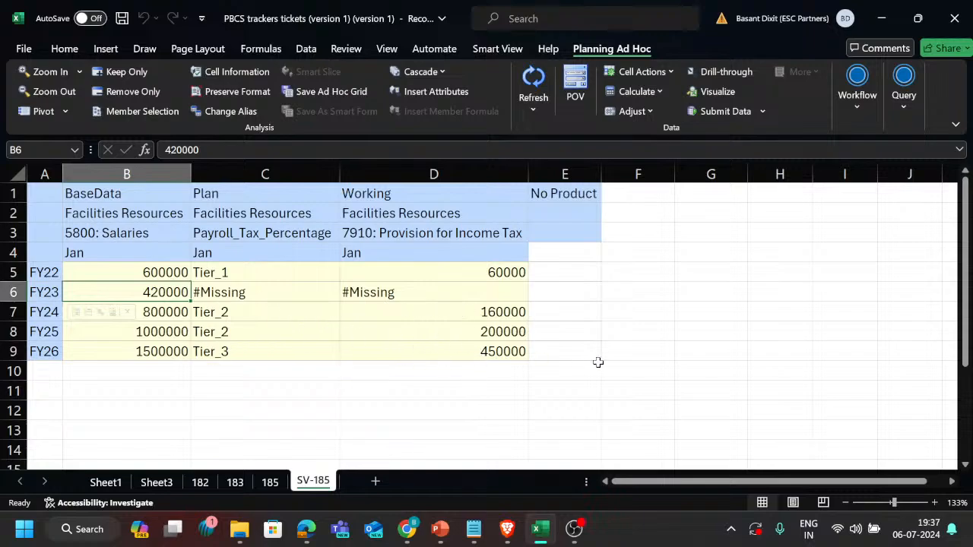
Enter the check formula +B9*.30 in cell F9 to verify the FY26 tax, and inspect the stored formula.
click(636, 356)
text(+)
key(Left)
key(Left)
key(Left)
key(Left)
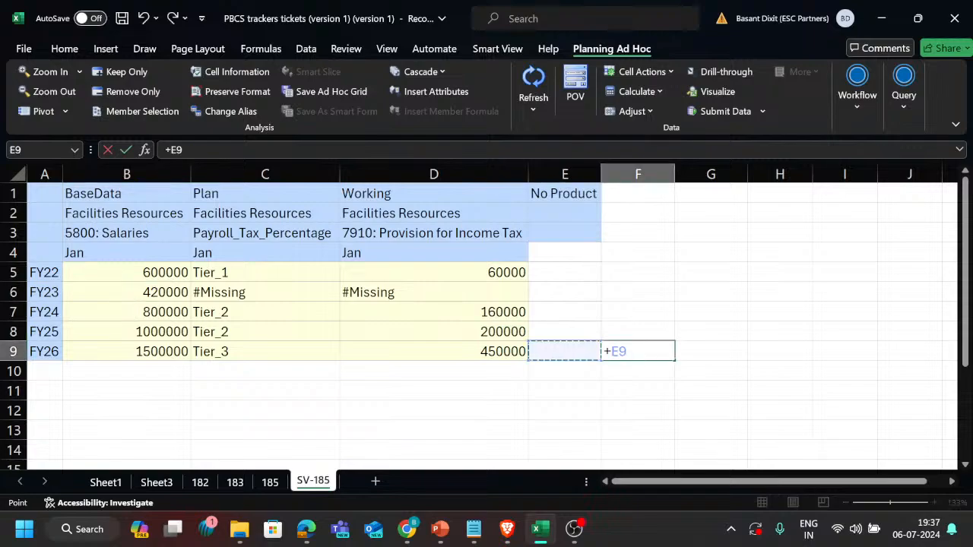
text(*)
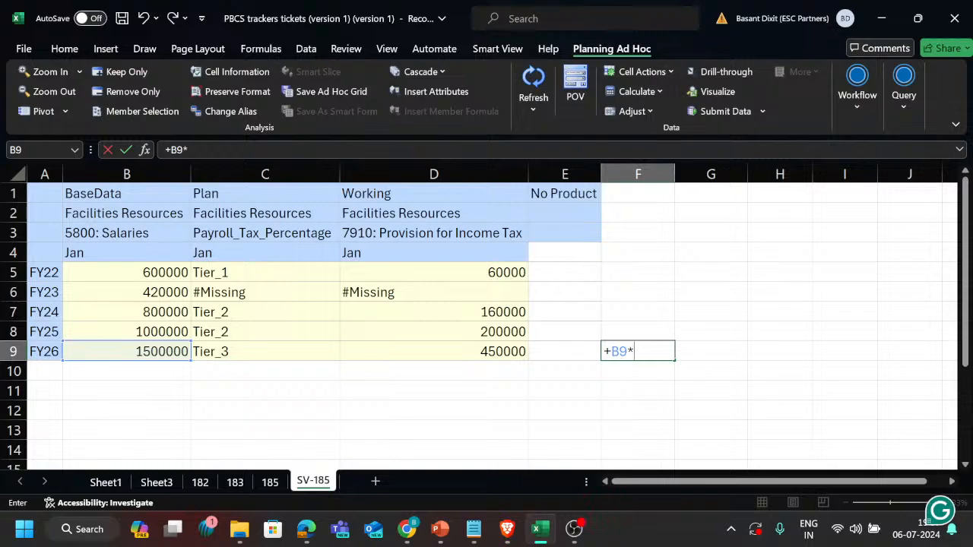
text(.30)
key(Return)
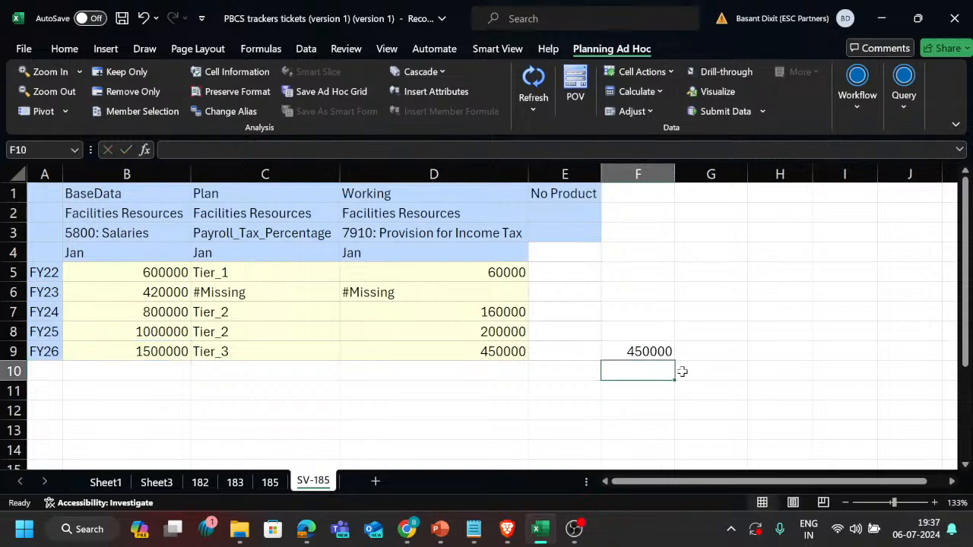
click(645, 350)
double_click(644, 350)
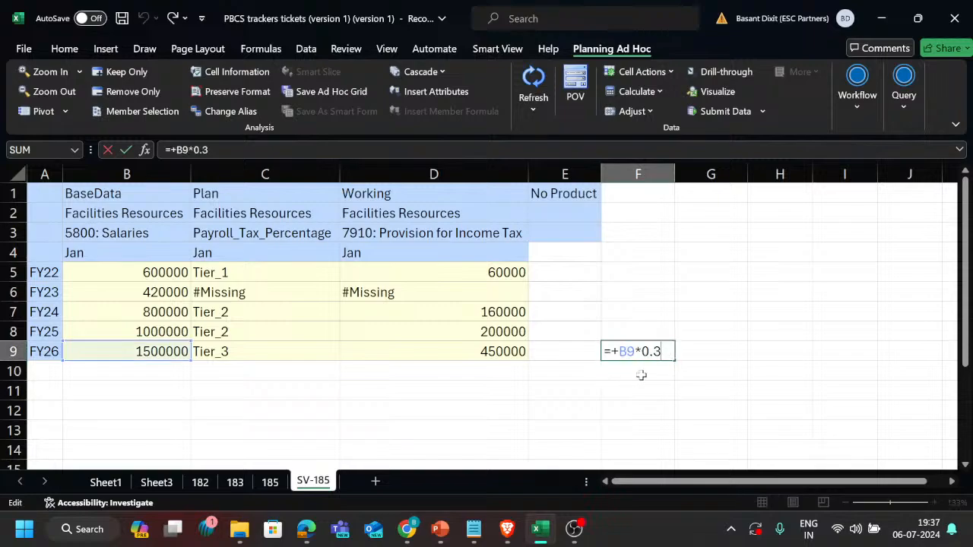
key(Return)
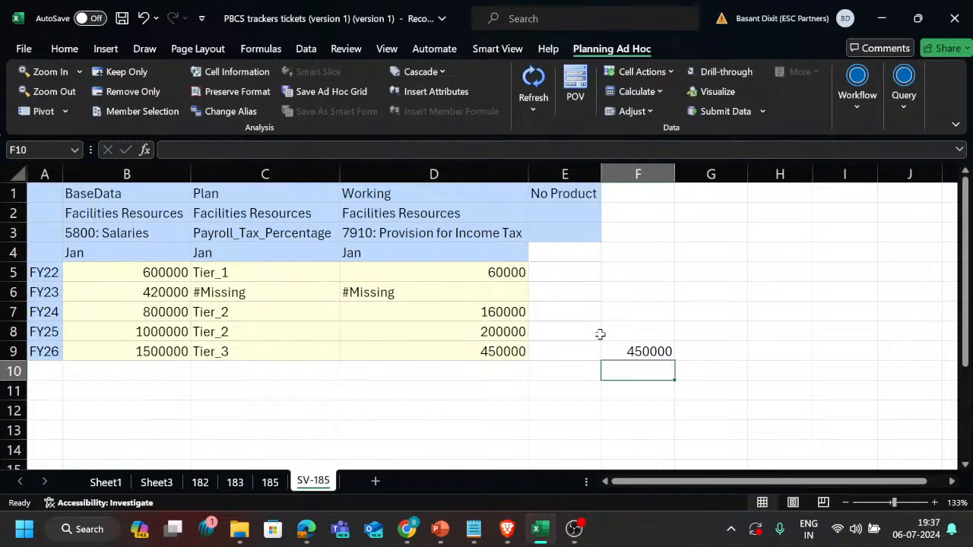
Review the expected payroll tax table and the rule script on sheet 185.
scroll(359, 372, down, 1)
click(270, 482)
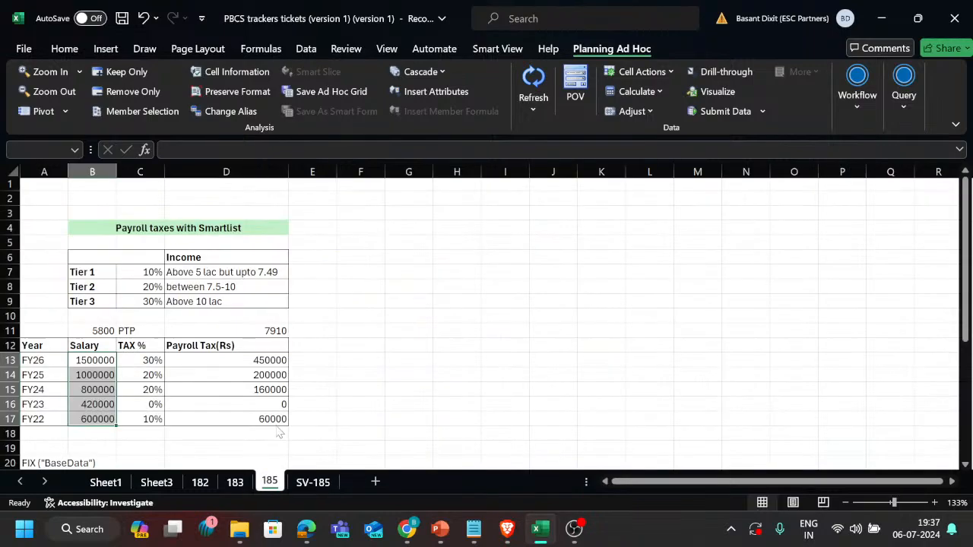
scroll(275, 364, down, 5)
scroll(275, 364, up, 1)
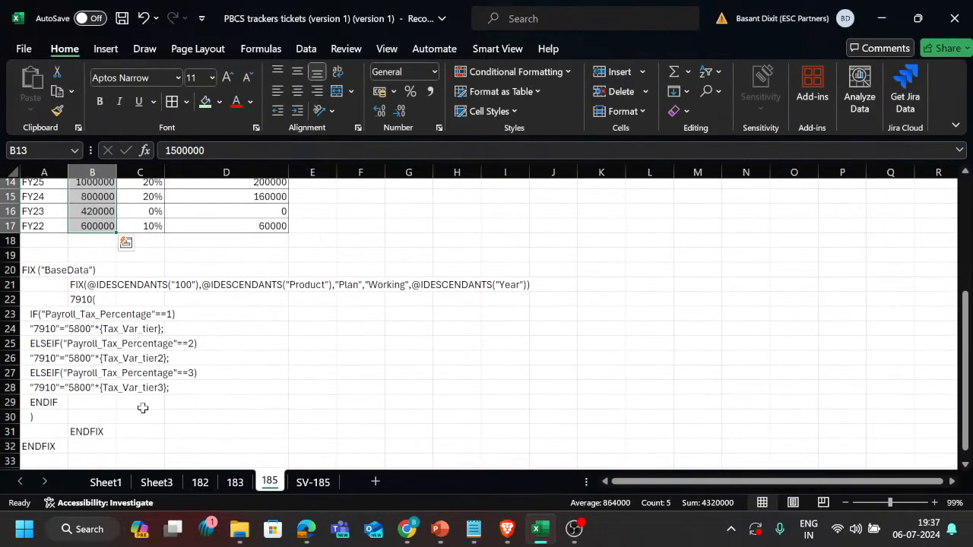
Switch to Calculation Manager and examine the Payroll_Tax_calc log messages for calculation scope and timing, along with its errors and warnings.
key(alt+Tab)
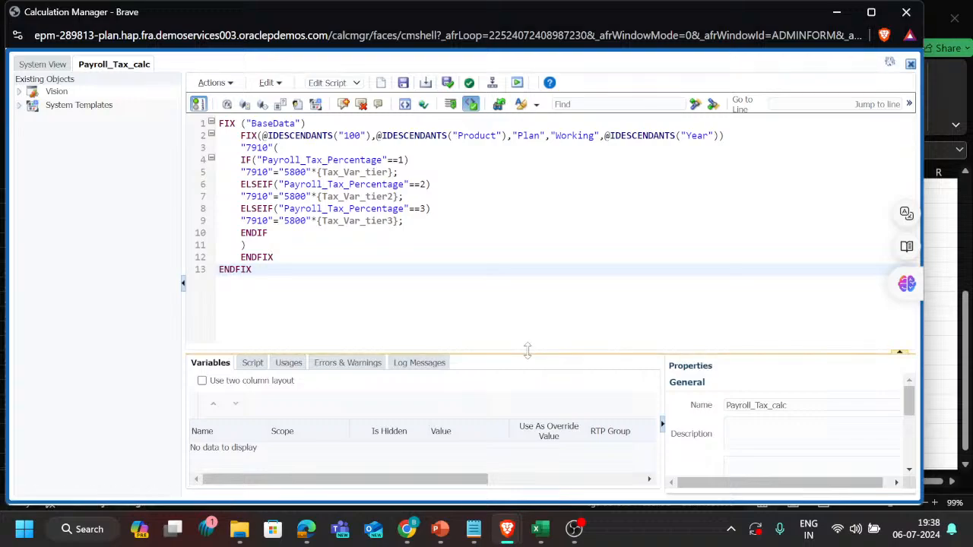
drag(527, 358, 545, 274)
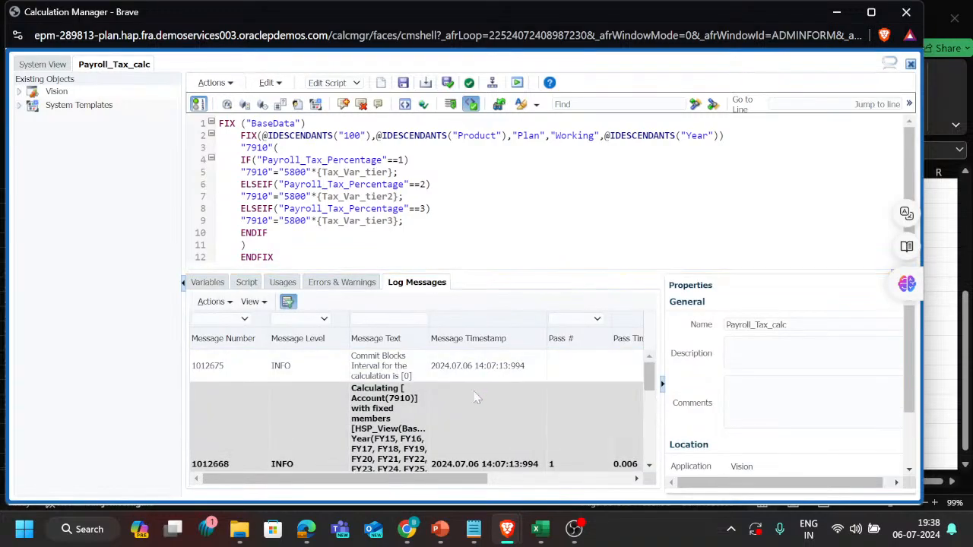
scroll(475, 397, down, 3)
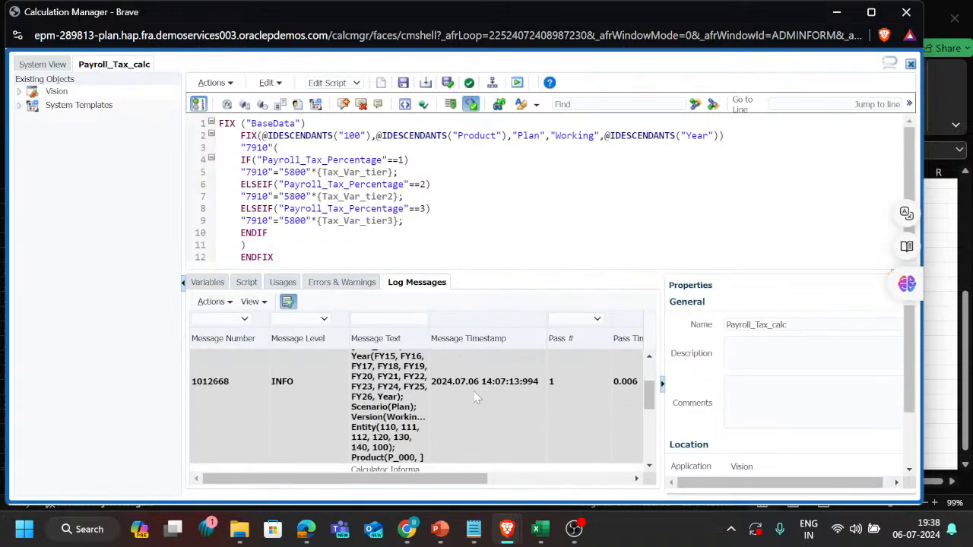
scroll(475, 397, right, 3)
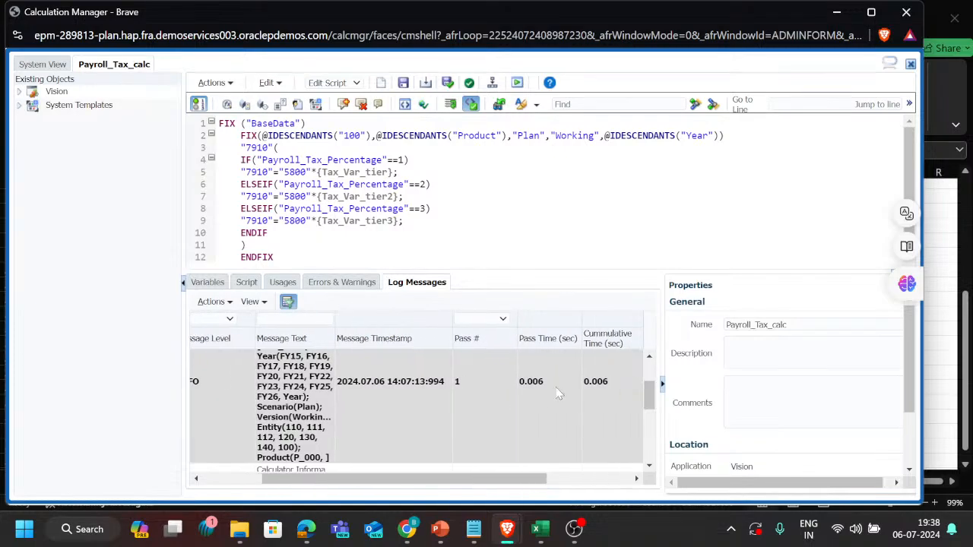
scroll(537, 403, down, 5)
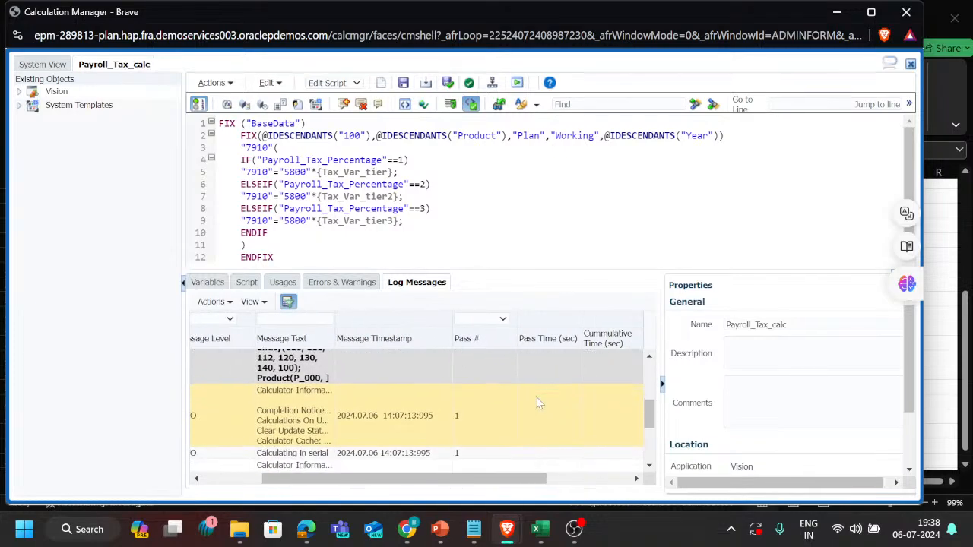
scroll(537, 404, down, 2)
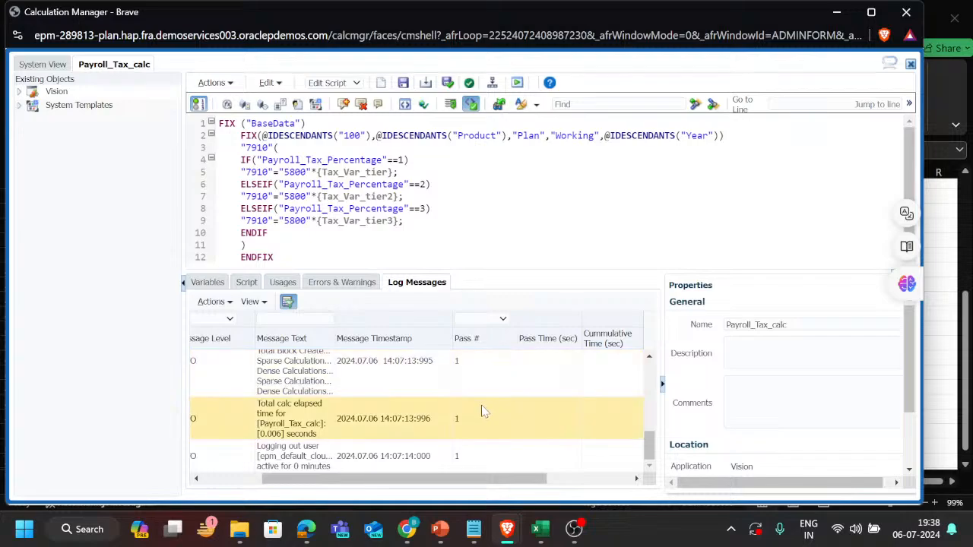
scroll(483, 413, up, 5)
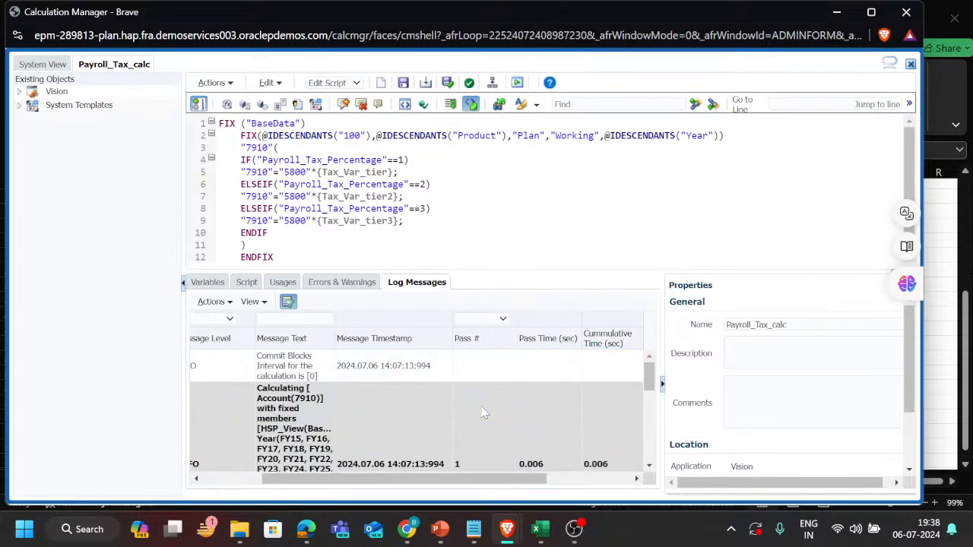
scroll(483, 413, down, 5)
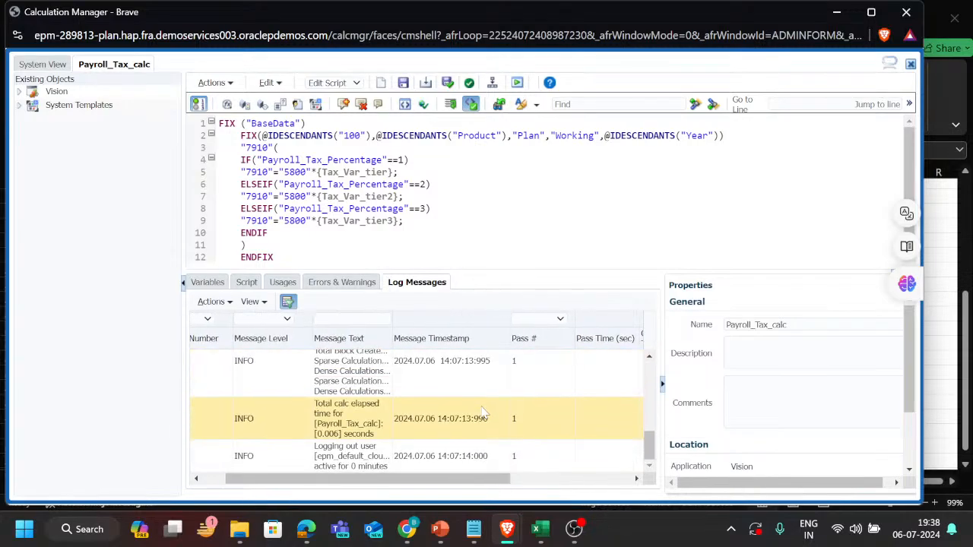
scroll(483, 413, up, 5)
scroll(459, 404, down, 1)
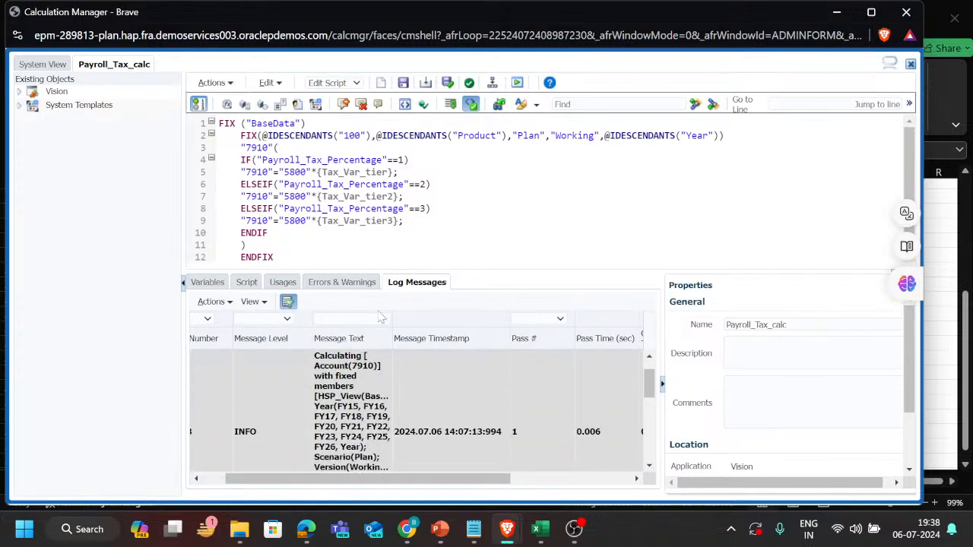
scroll(410, 390, down, 5)
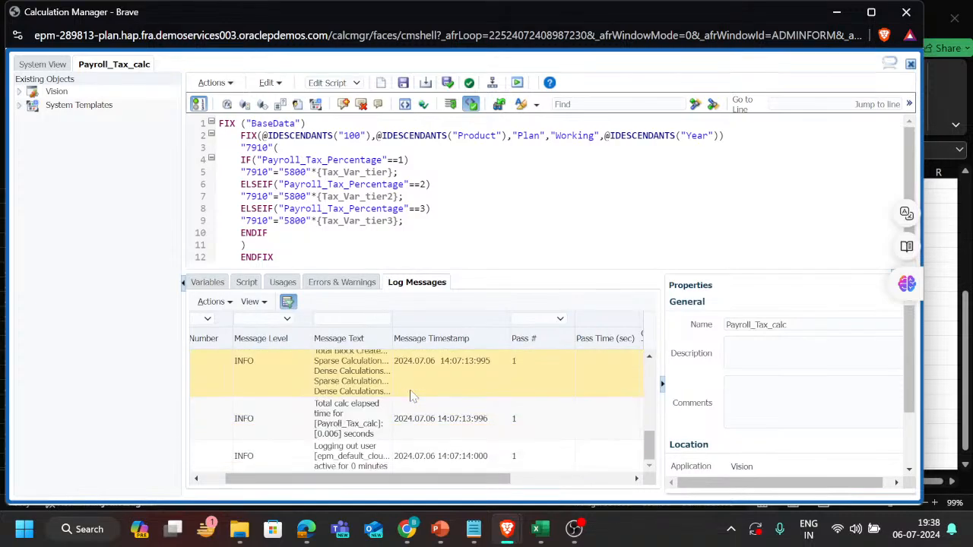
click(338, 290)
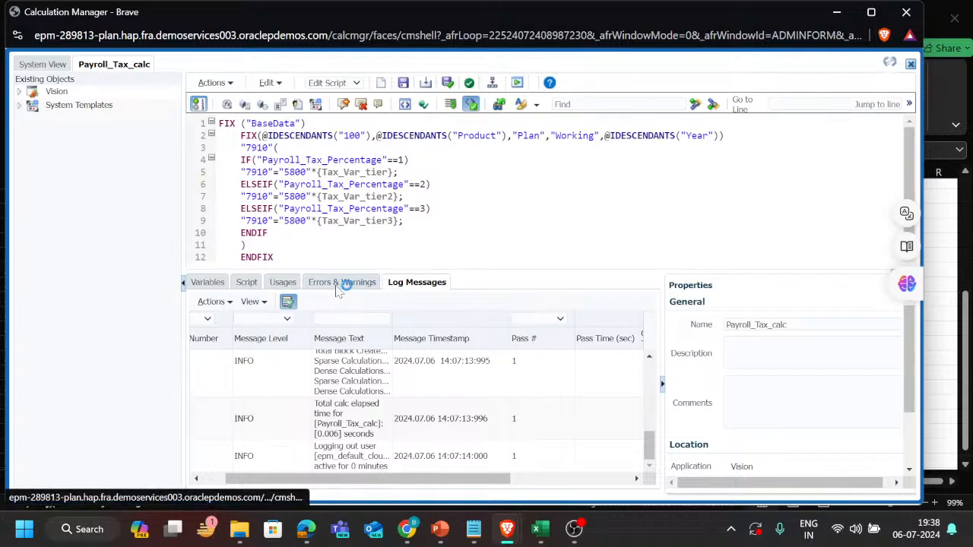
Run script diagnostics on the Payroll_Tax_calc rule, and open the Discount Calc workbook from the Planning Tickets Webinar folder in Excel.
click(380, 302)
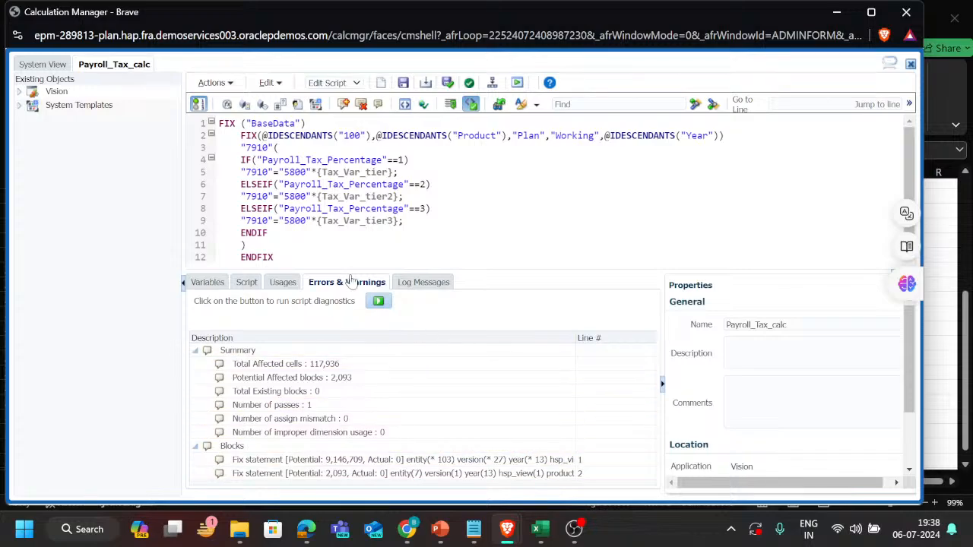
key(alt+Tab)
key(alt+Tab)
key(alt+Tab)
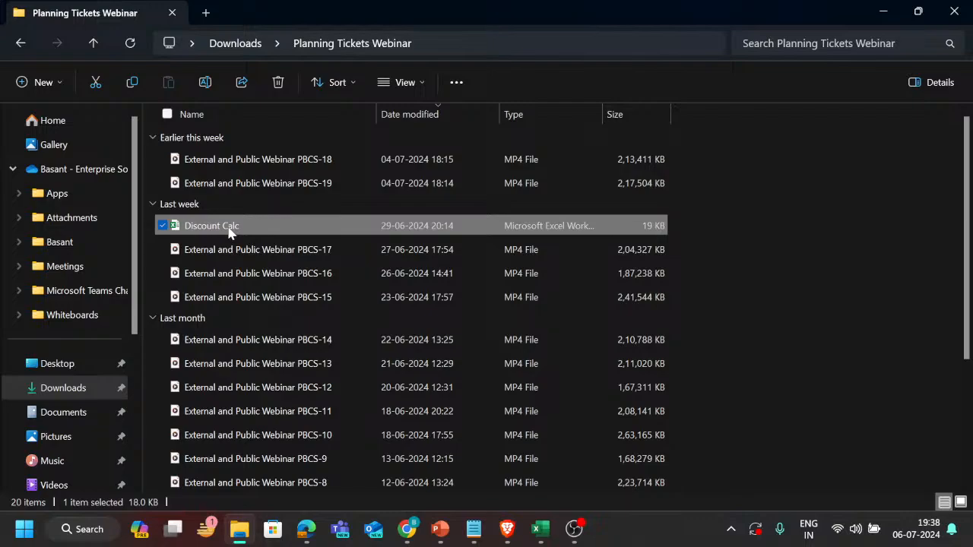
click(228, 232)
click(276, 234)
key(alt+Tab)
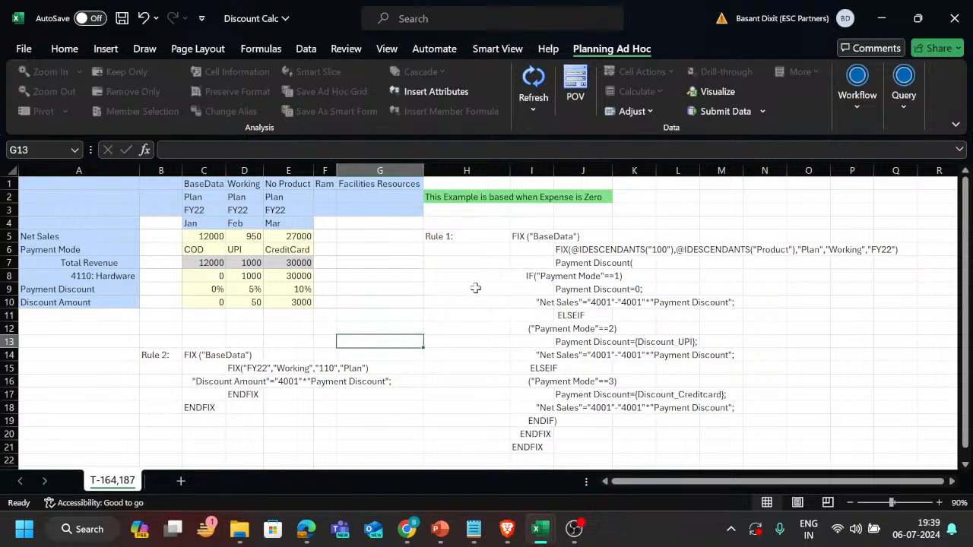
Review the Payment Discount and Discount Amount members in the Discount Calc grid.
drag(99, 289, 99, 302)
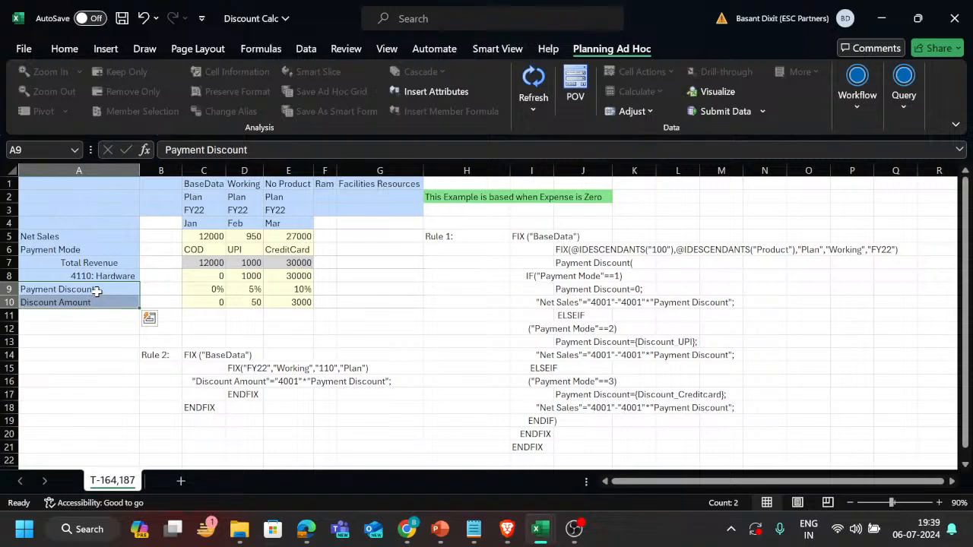
click(97, 291)
click(92, 304)
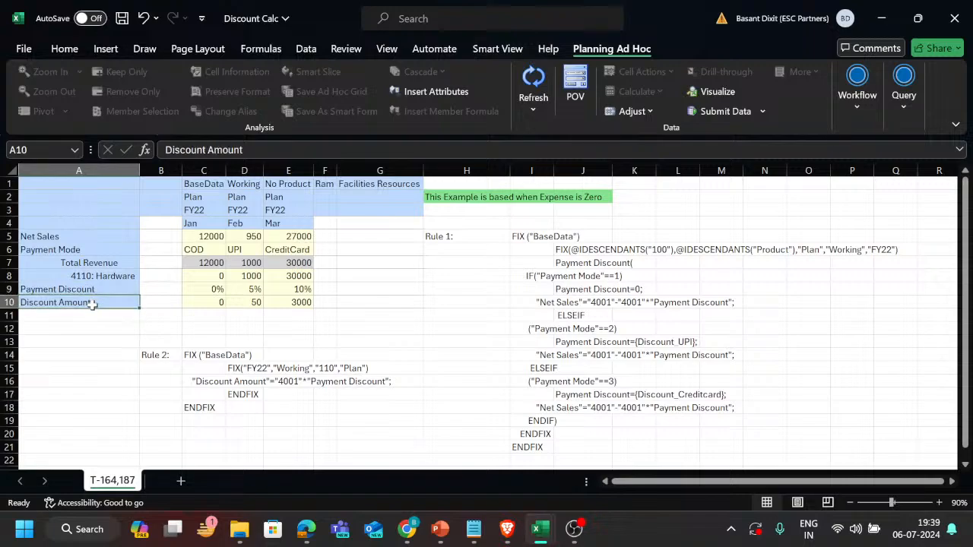
click(98, 289)
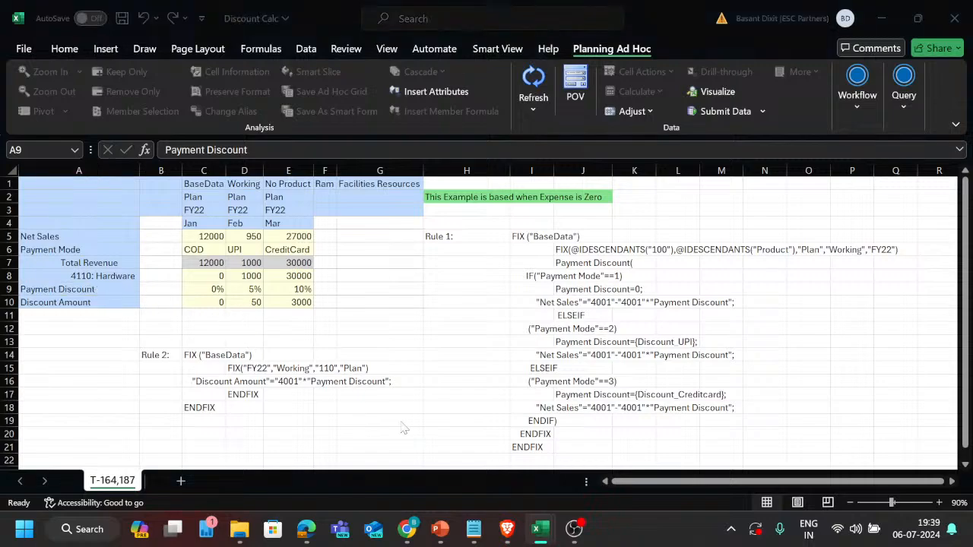
Switch to the PBCS trackers tickets workbook and review the Payroll_Tax_Percentage tiers for FY22 to FY26 on sheet SV-185.
key(alt+Tab)
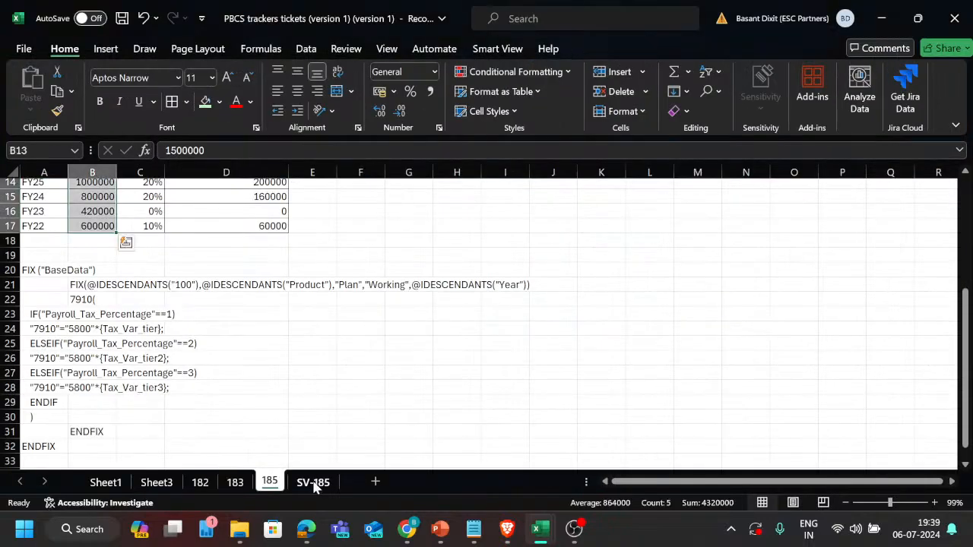
click(312, 484)
drag(253, 261, 252, 341)
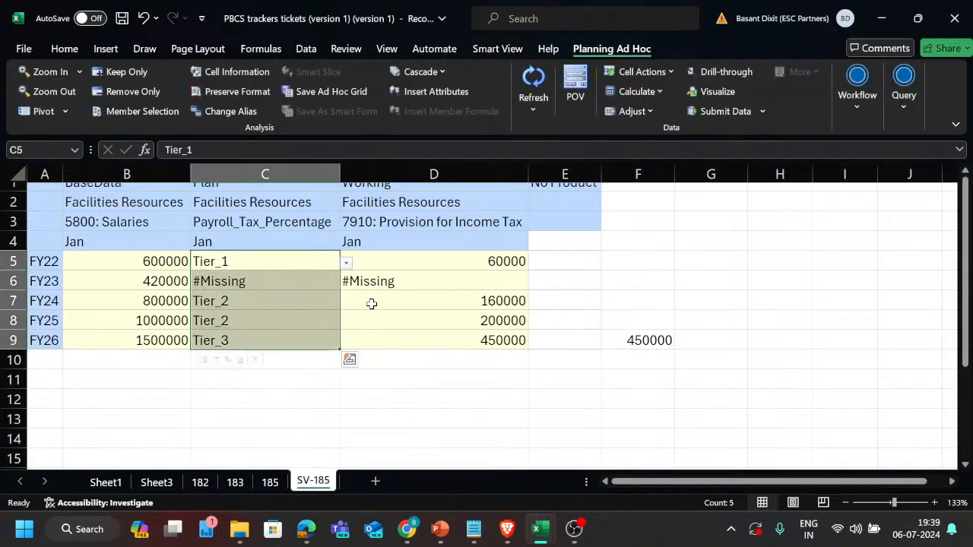
scroll(348, 325, up, 1)
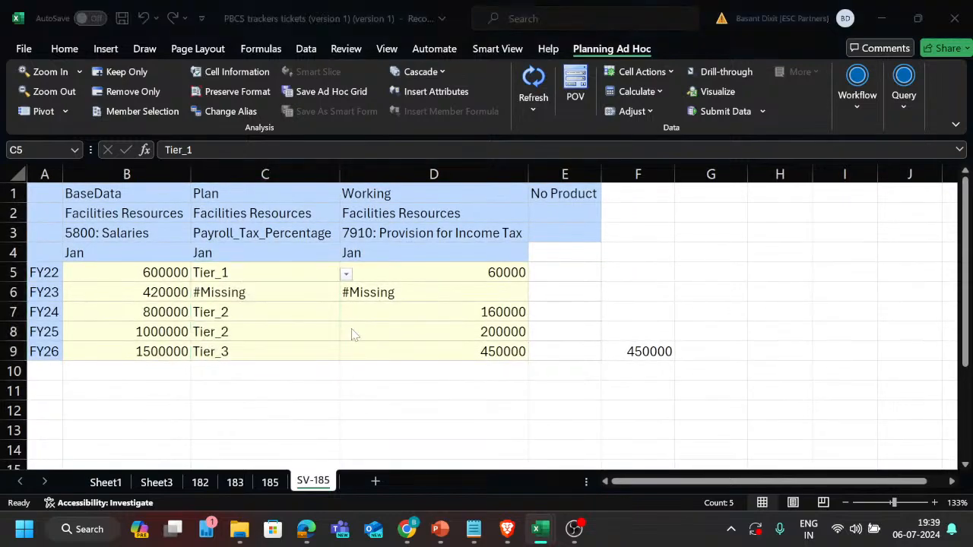
Return to the Discount Calc workbook and compare the Payment Discount and Discount Amount values with the Rule 2 script.
key(alt+Tab)
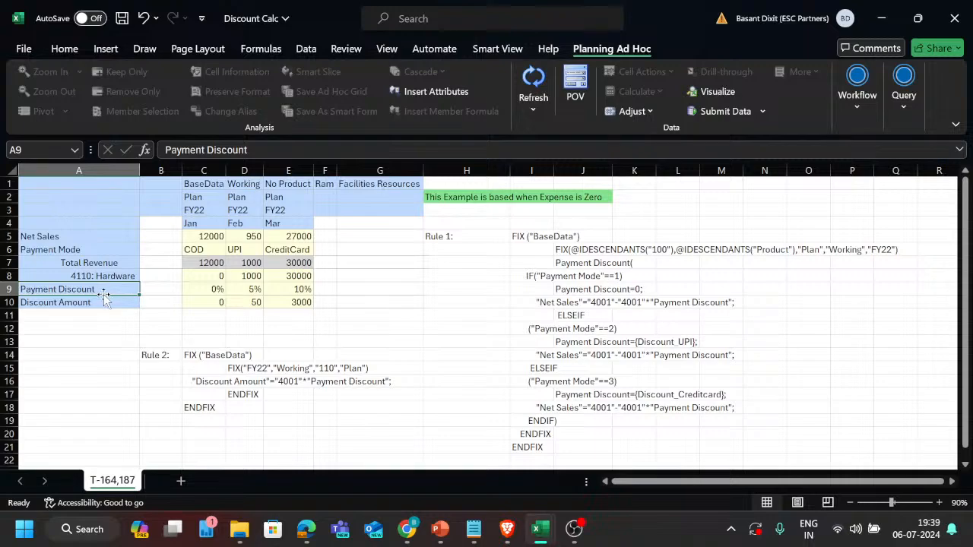
click(210, 292)
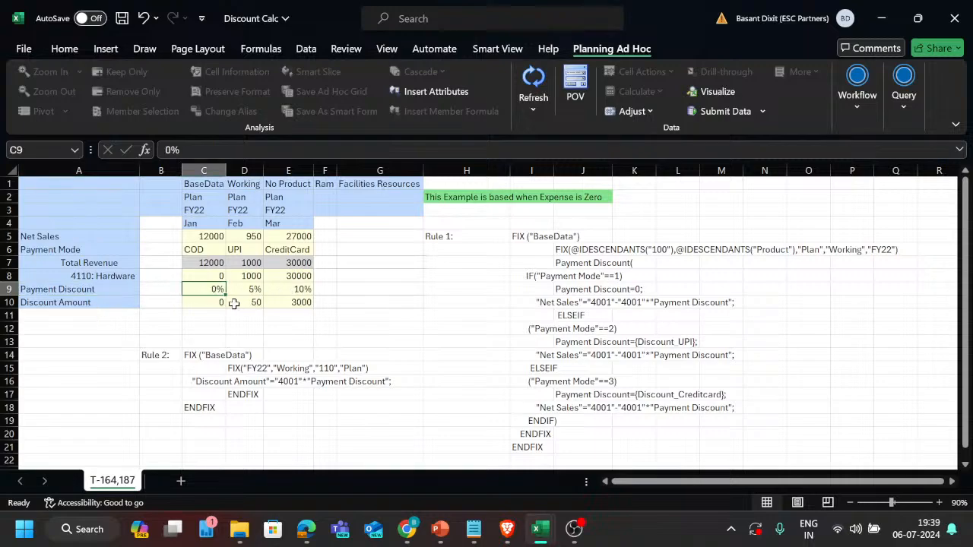
drag(212, 306, 289, 299)
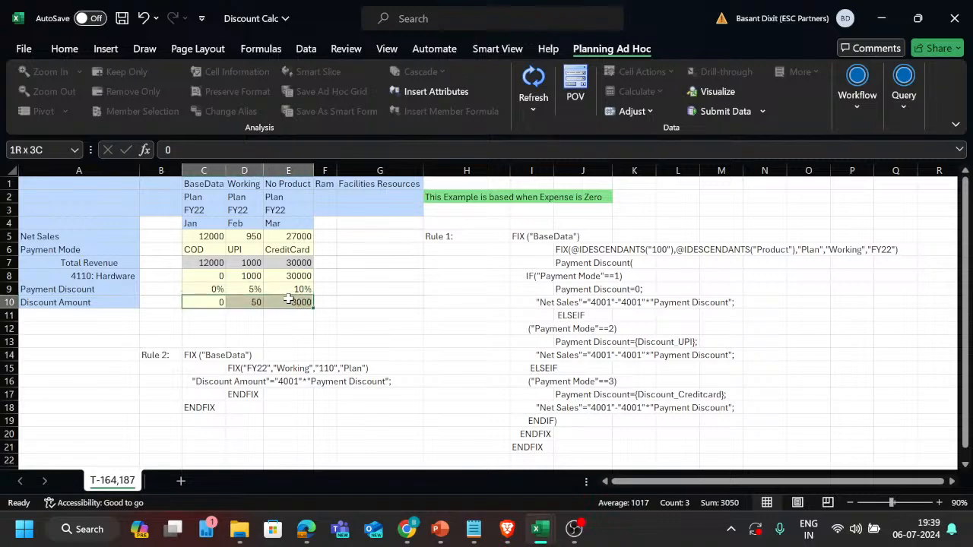
drag(211, 290, 287, 295)
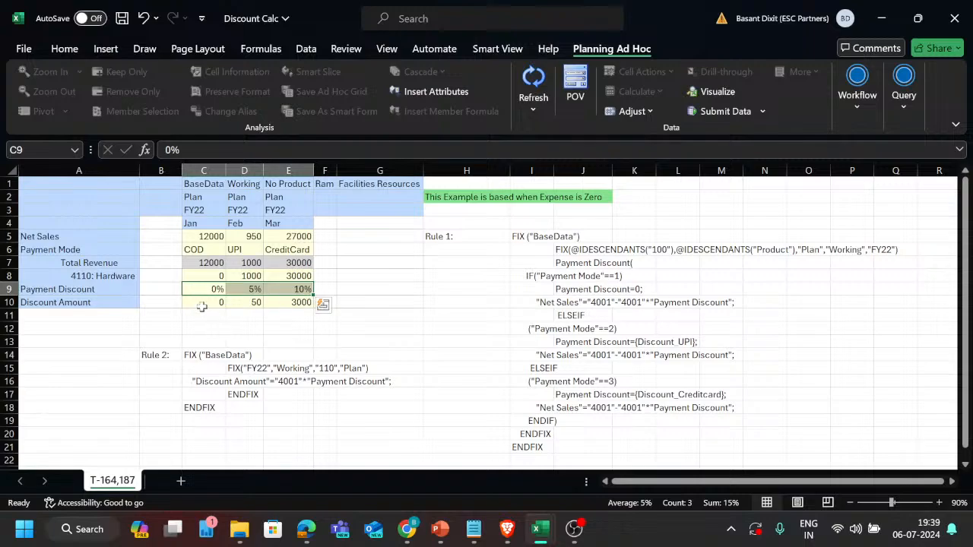
drag(201, 302, 282, 303)
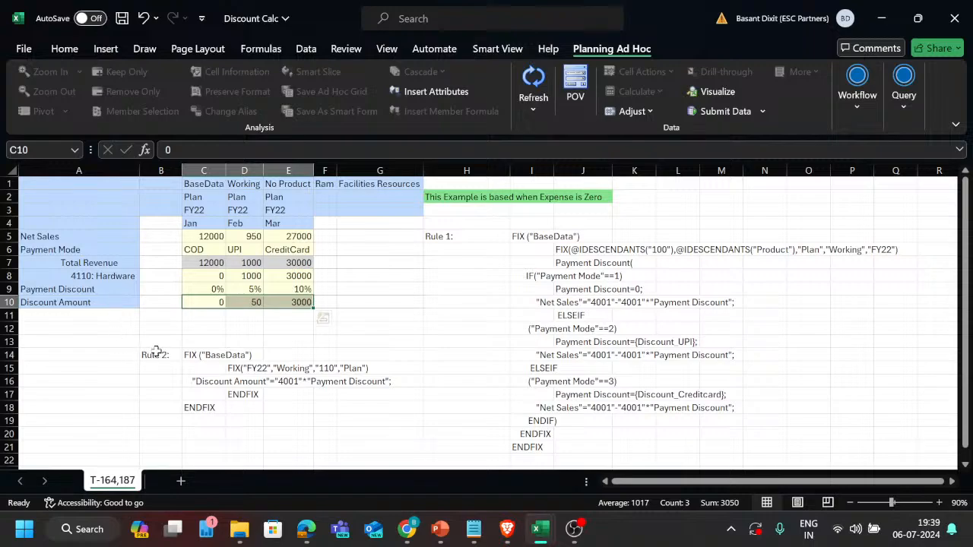
drag(155, 351, 343, 415)
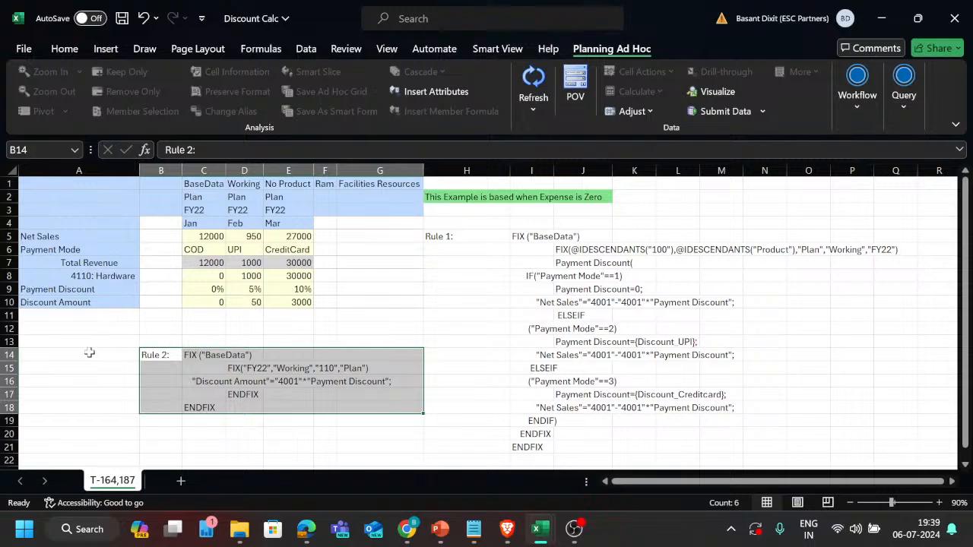
click(95, 302)
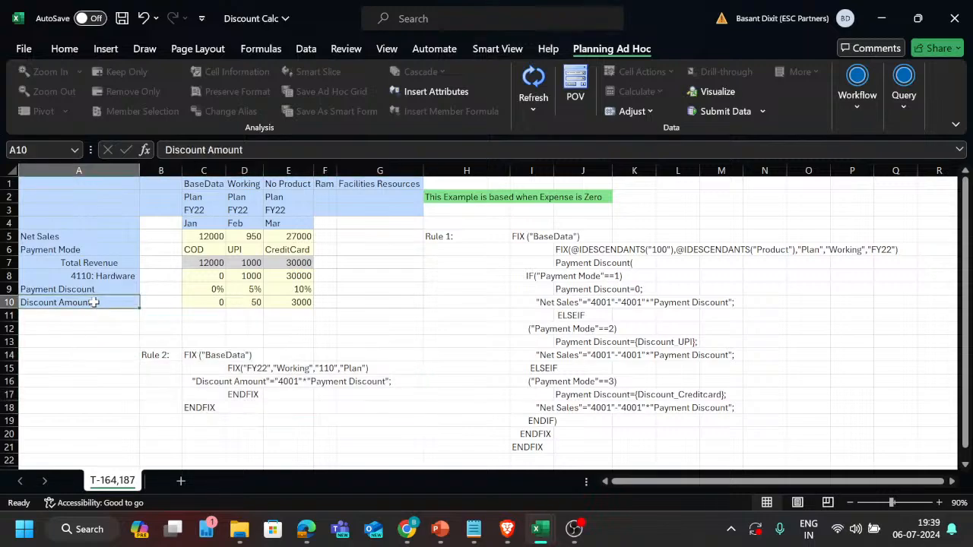
Merge and center cells G5:G9 beside the Net Sales to Payment Discount rows and label them Rule 1.
drag(45, 236, 294, 290)
click(329, 240)
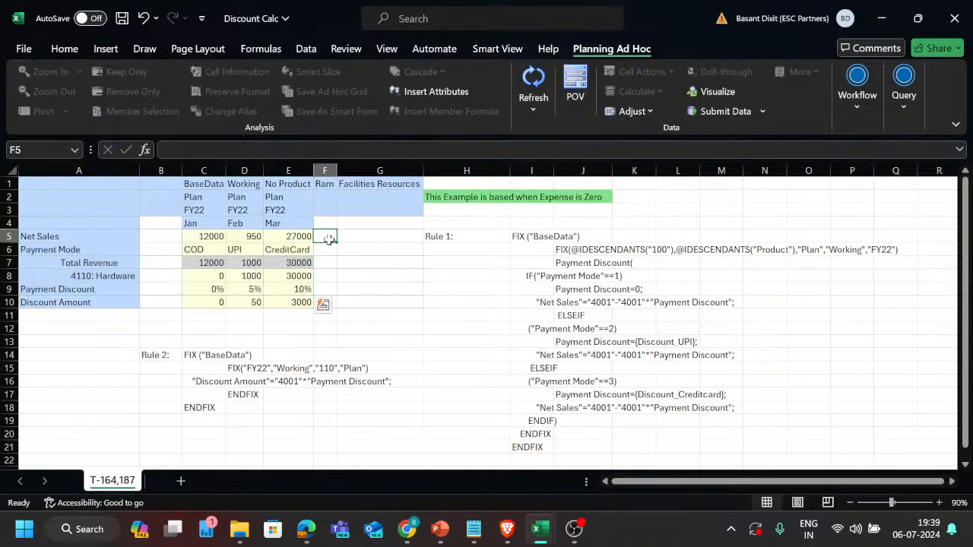
drag(355, 236, 366, 290)
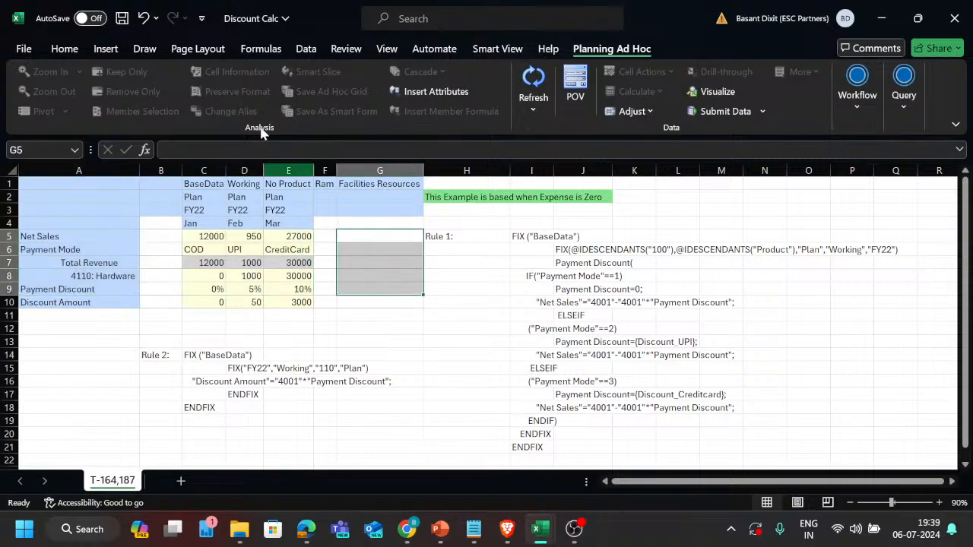
click(60, 50)
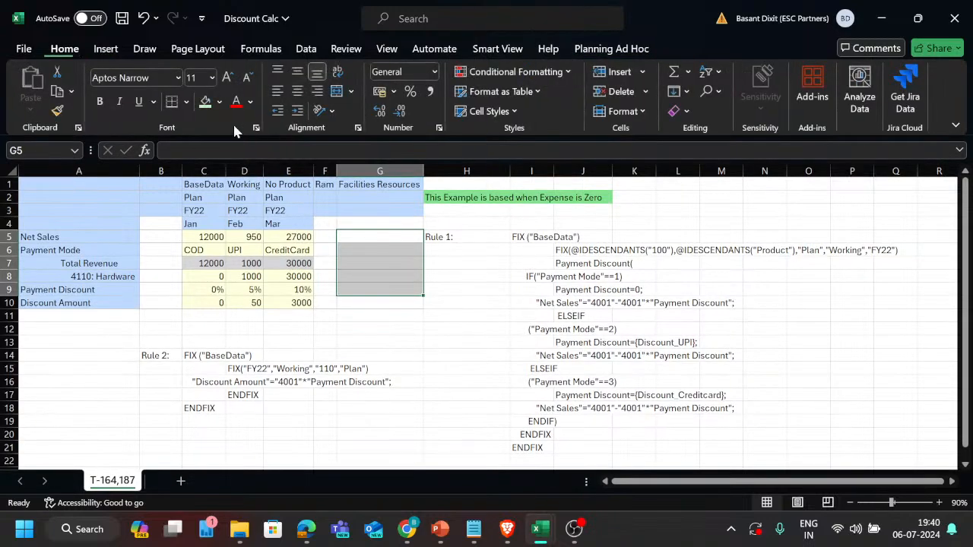
click(337, 91)
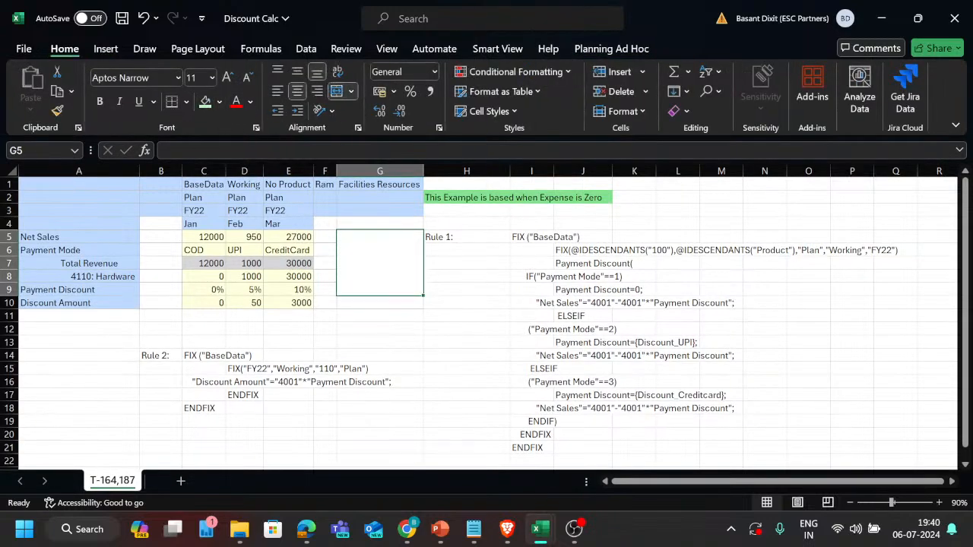
text(Rule)
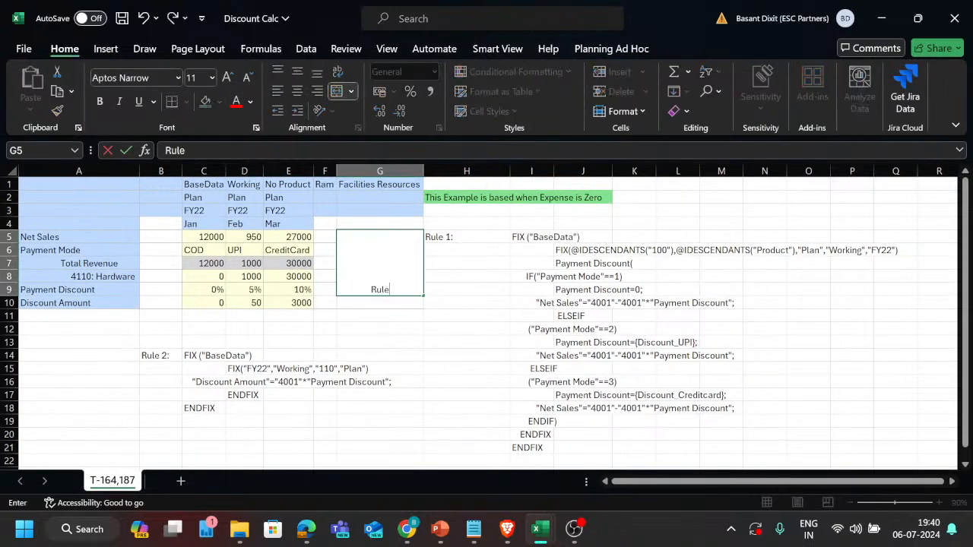
text( 1)
key(Return)
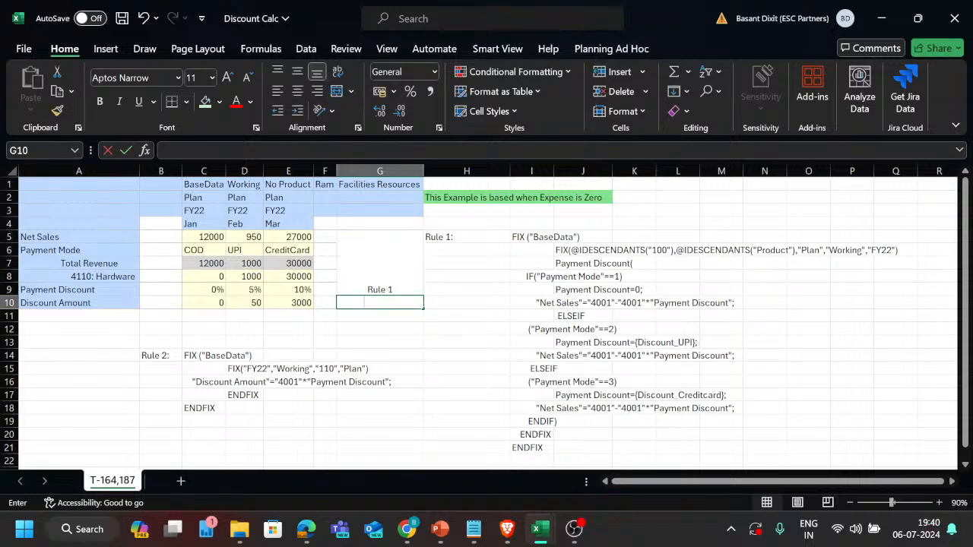
Enter the label Rule 2 in cell G10 beside Discount Amount and center it.
text(Rule )
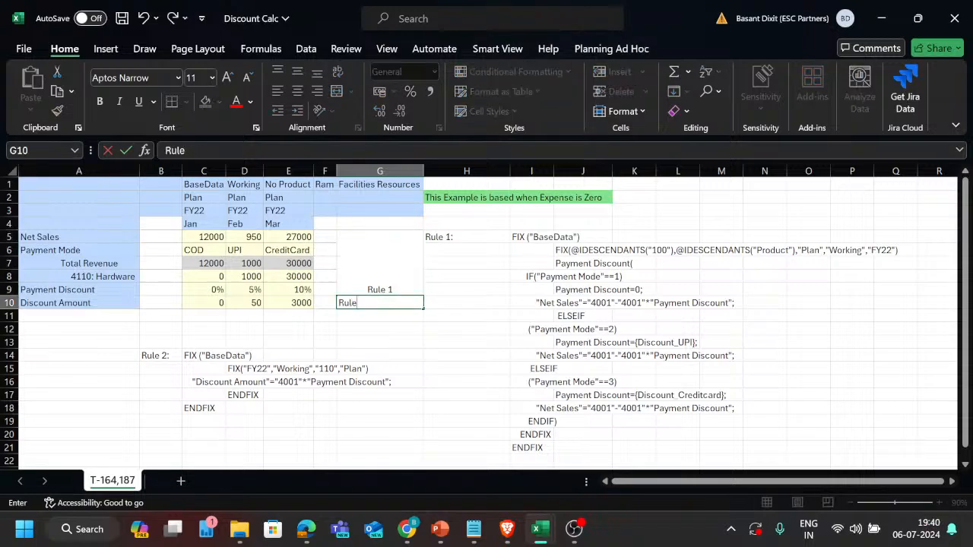
text(2)
key(Return)
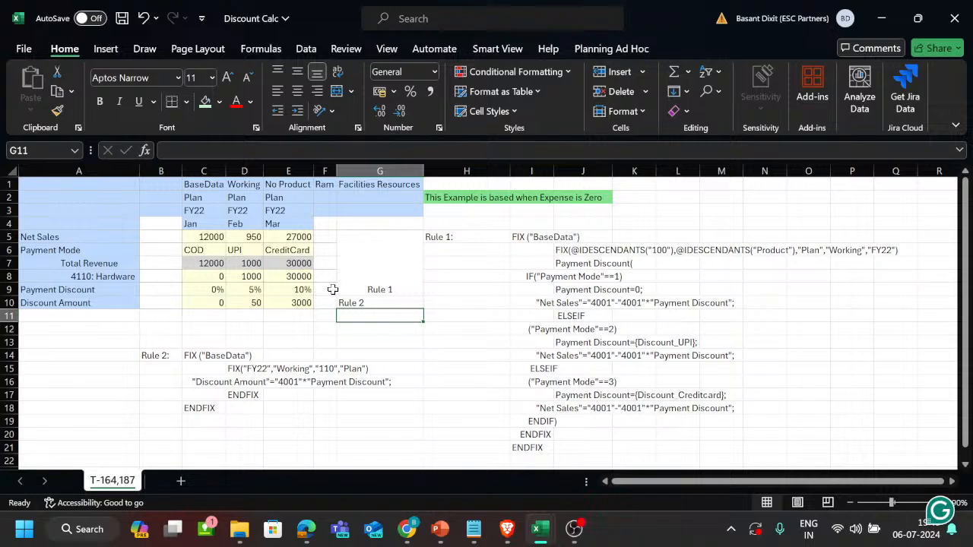
click(373, 302)
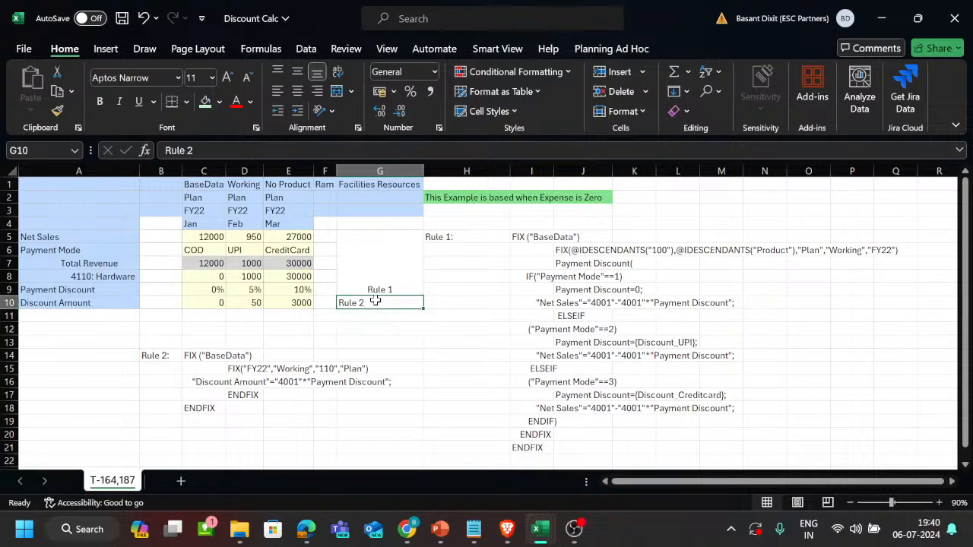
click(298, 91)
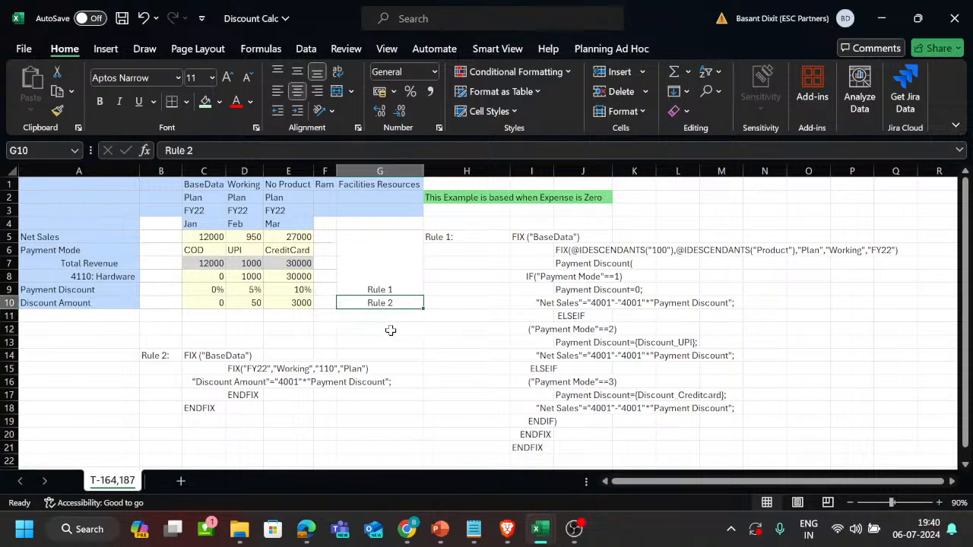
Review the new rule labels against the full Rule 2 and Rule 1 scripts on the sheet.
drag(398, 258, 397, 314)
drag(132, 336, 395, 428)
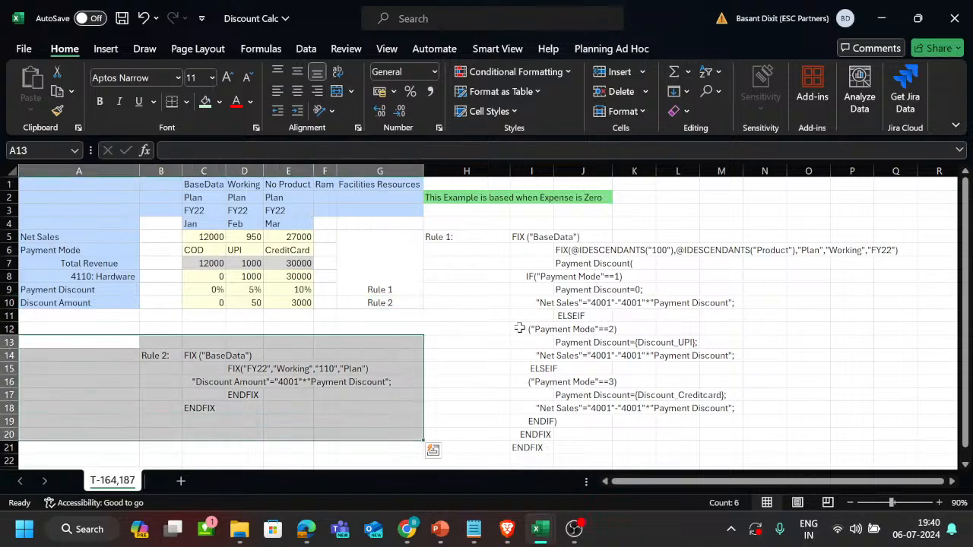
drag(495, 226, 601, 344)
click(469, 316)
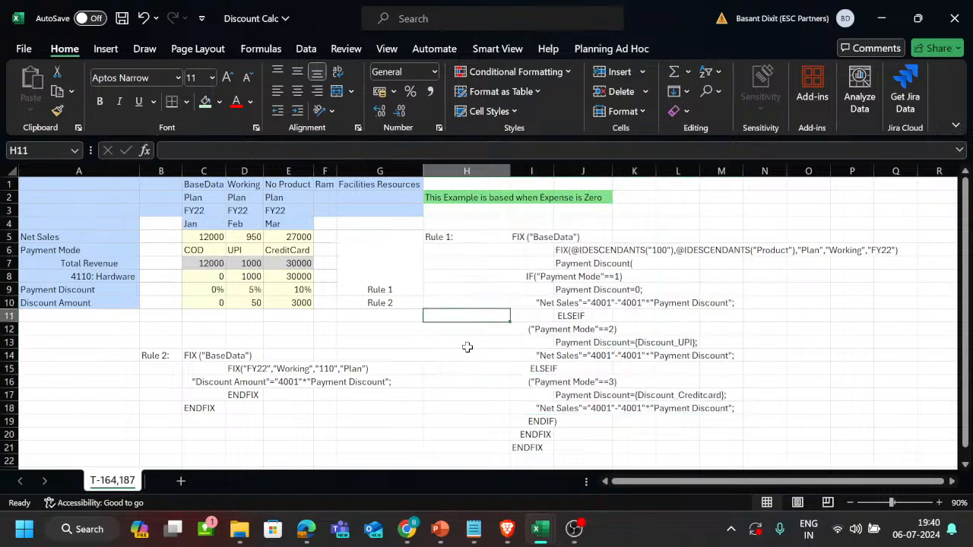
scroll(468, 360, down, 1)
scroll(468, 360, up, 1)
Examine how Rule 1 sets Payment Discount for the COD, UPI and CreditCard payment modes and uses Total Revenue.
drag(215, 291, 299, 296)
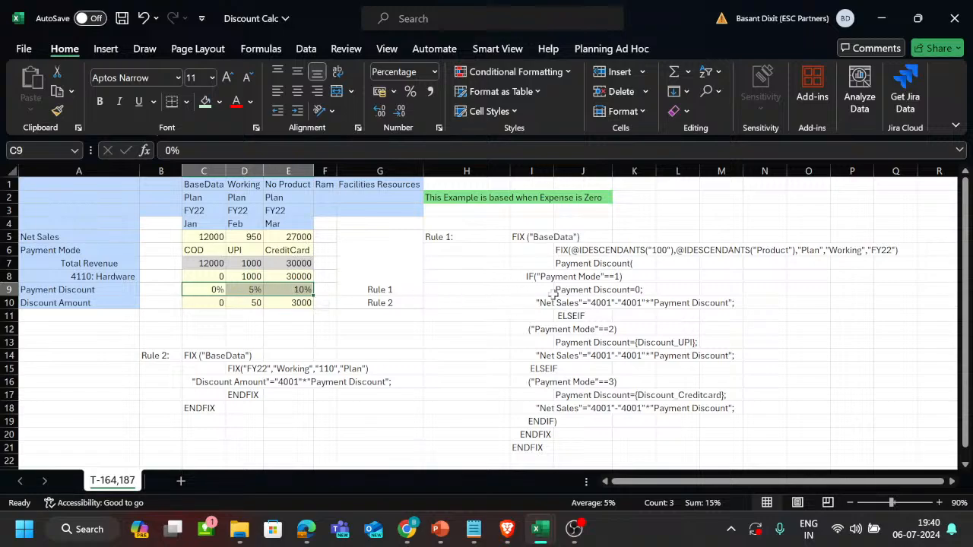
scroll(610, 311, up, 1)
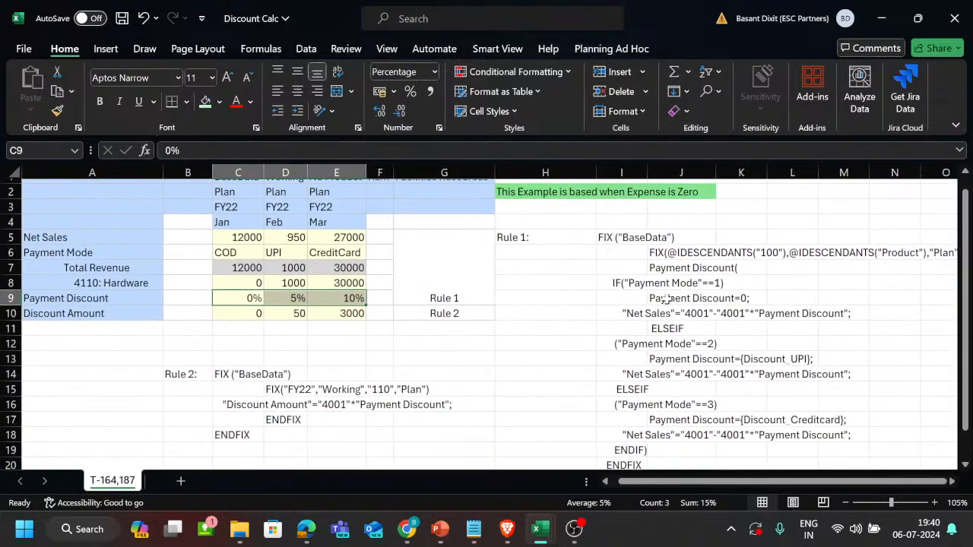
click(666, 300)
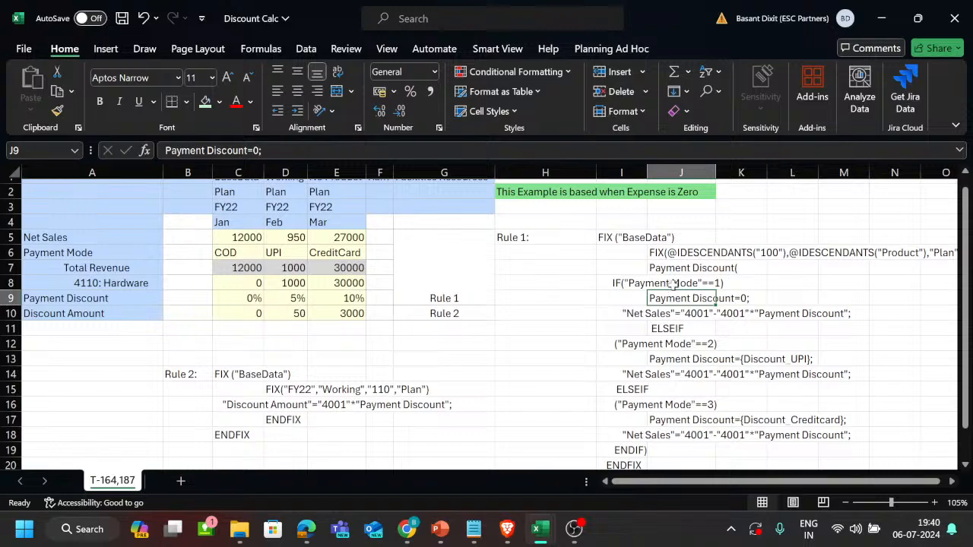
click(250, 253)
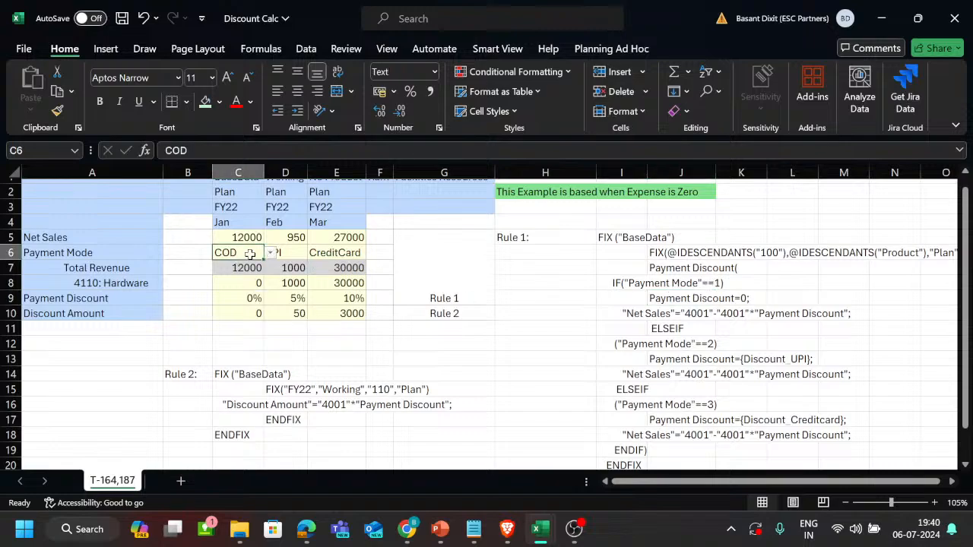
click(288, 252)
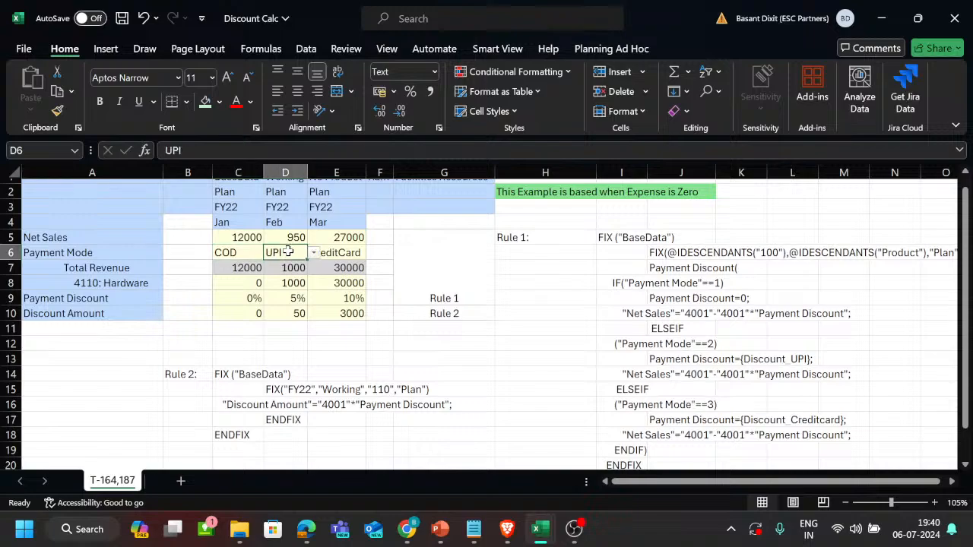
click(334, 252)
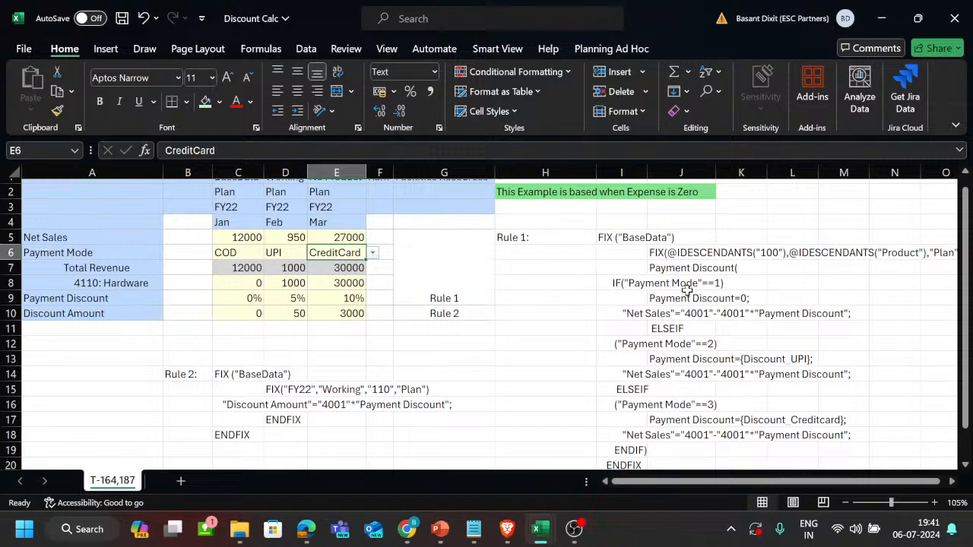
scroll(687, 289, right, 2)
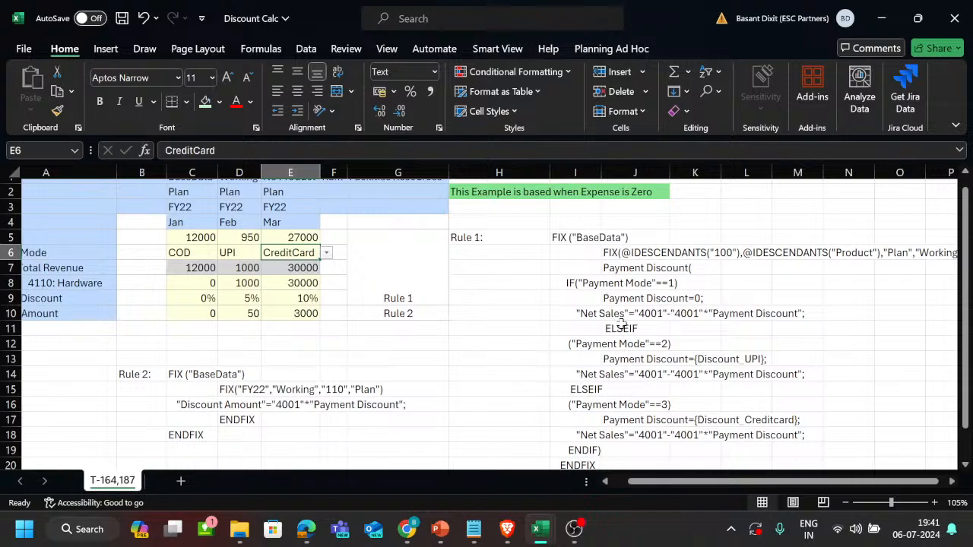
scroll(606, 320, left, 1)
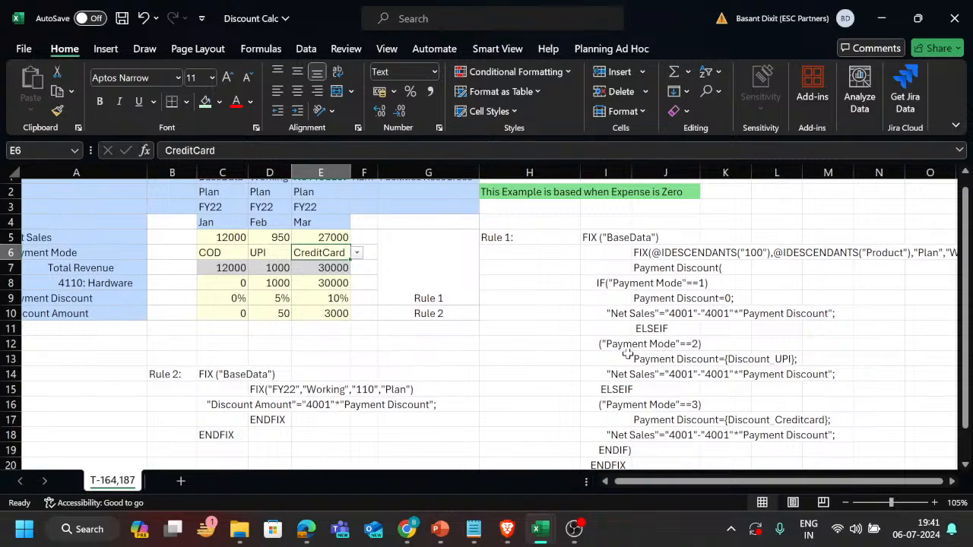
scroll(628, 354, left, 1)
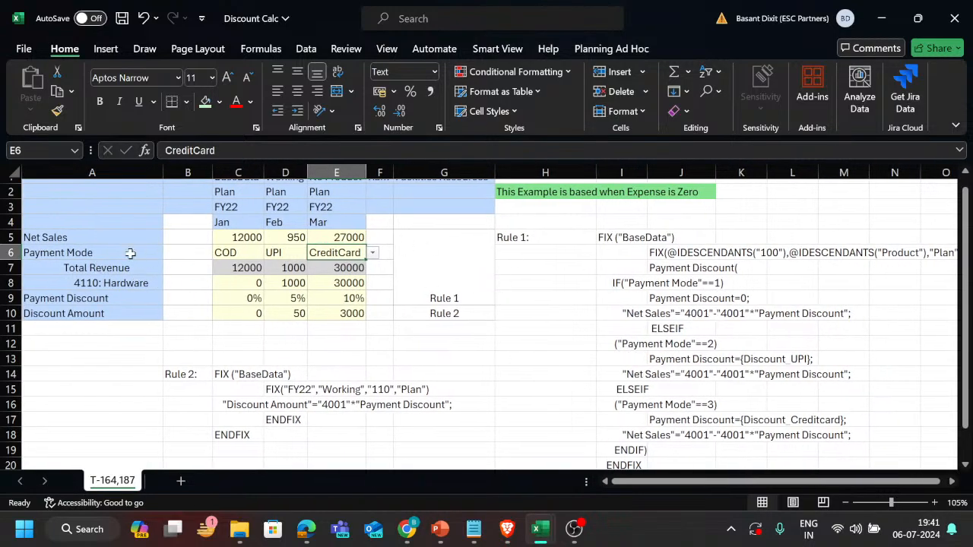
click(91, 267)
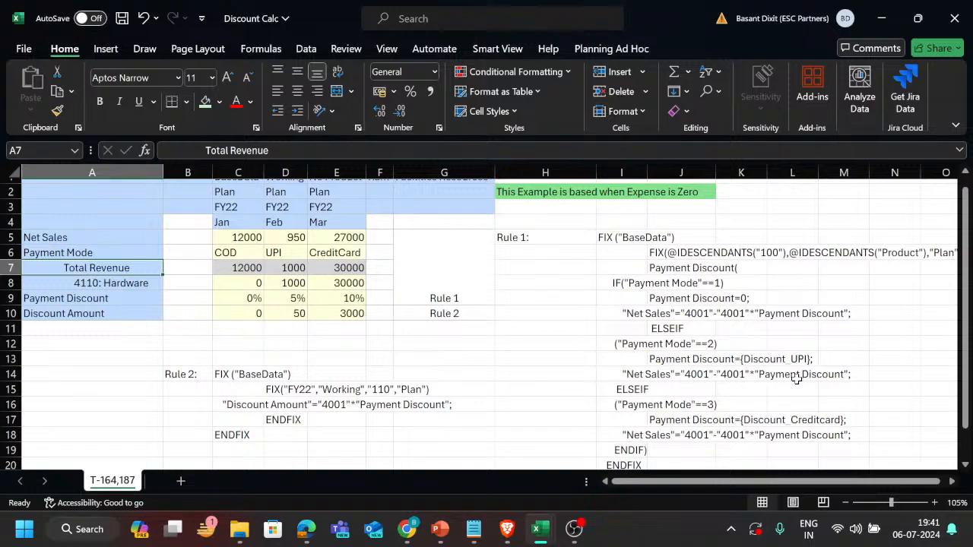
Draft the scratch calculation 1000-1000*.05 in cell N14 beside Rule 1's UPI Net Sales formula, and discard it.
click(893, 371)
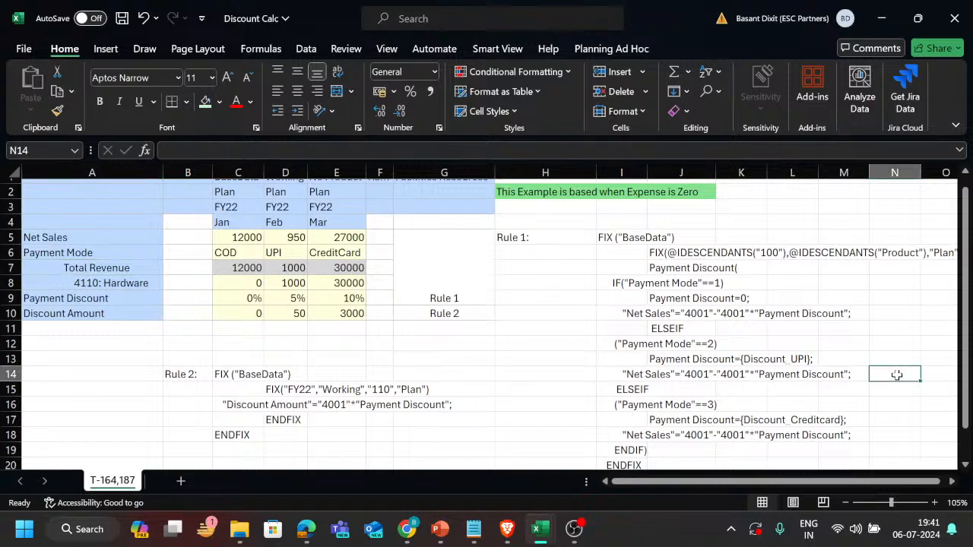
text(1000-)
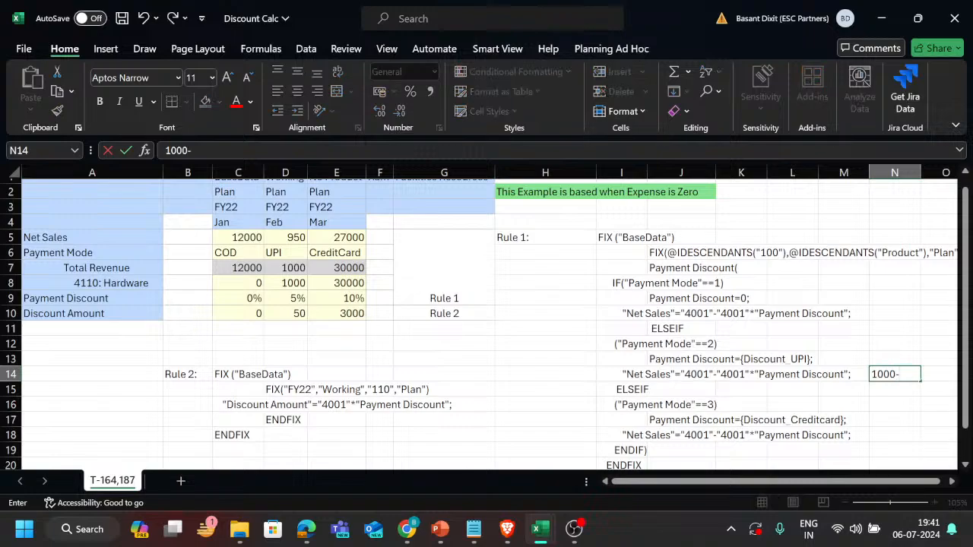
text(1000)
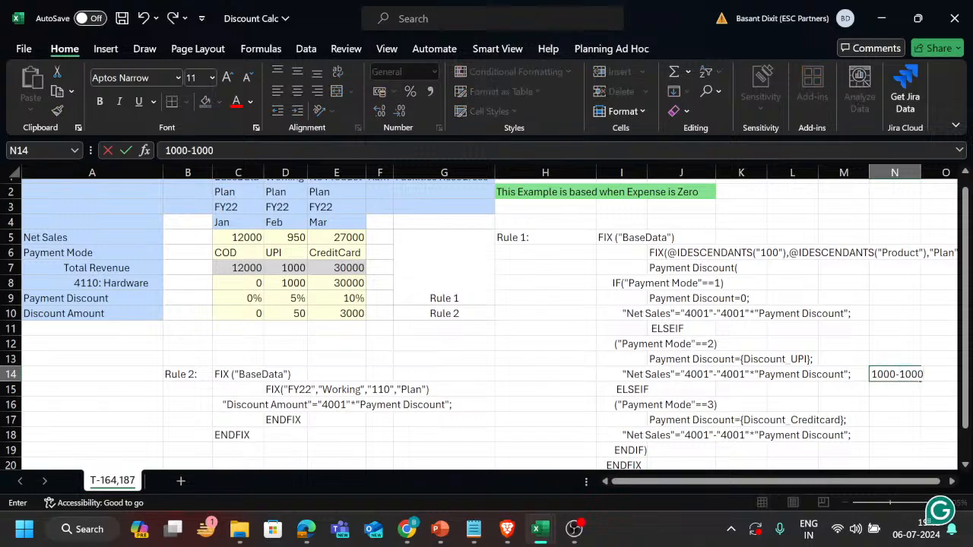
text(*.05)
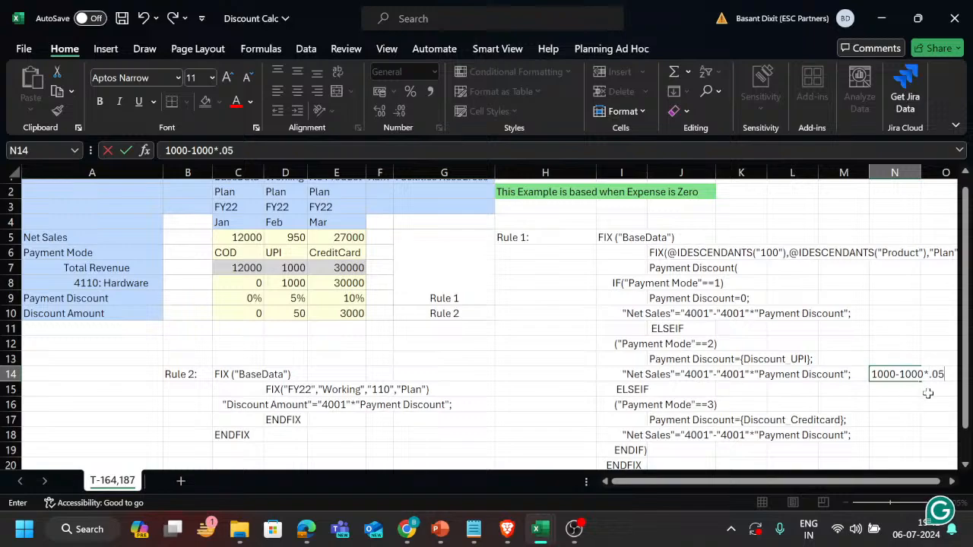
scroll(730, 402, right, 1)
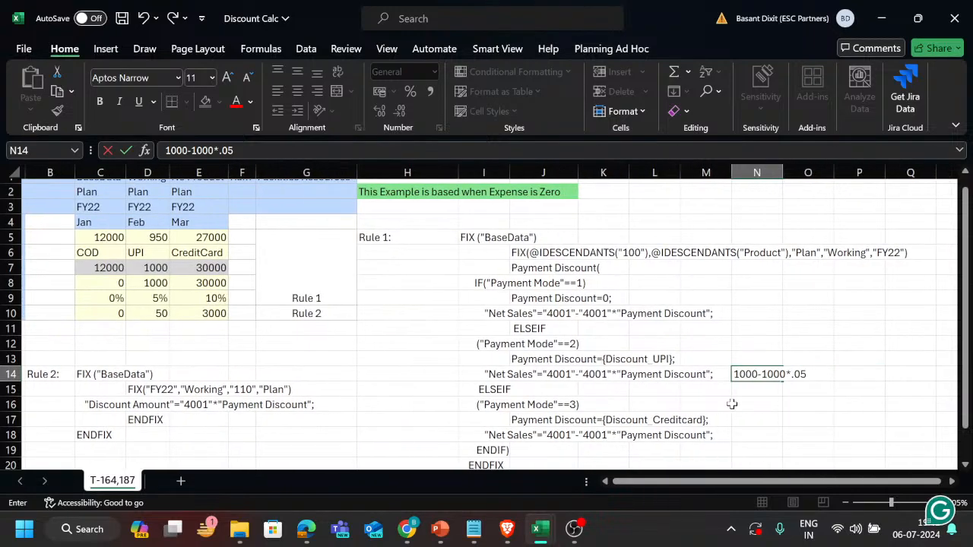
key(Escape)
Examine the Net Sales formula under each payment mode in Rule 1 against the Net Sales row.
click(578, 375)
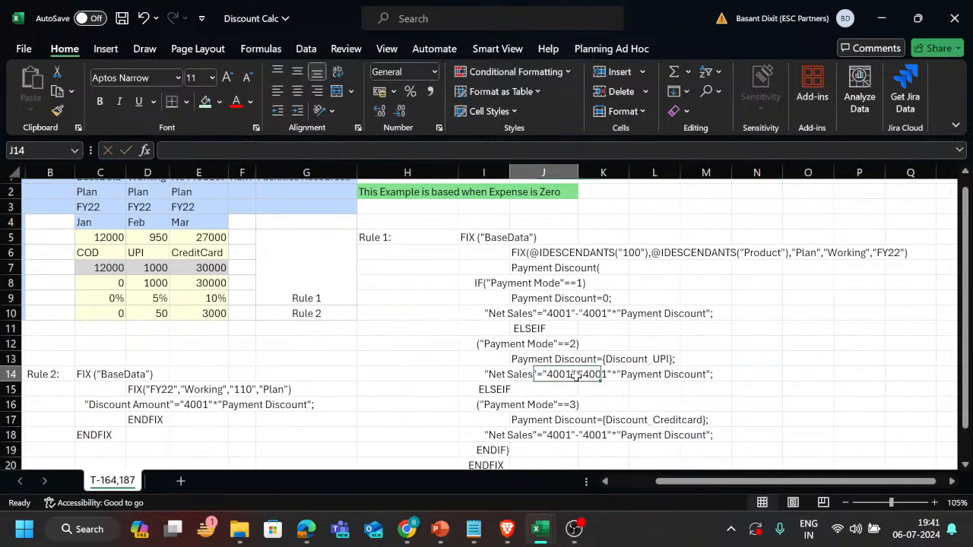
scroll(575, 375, left, 1)
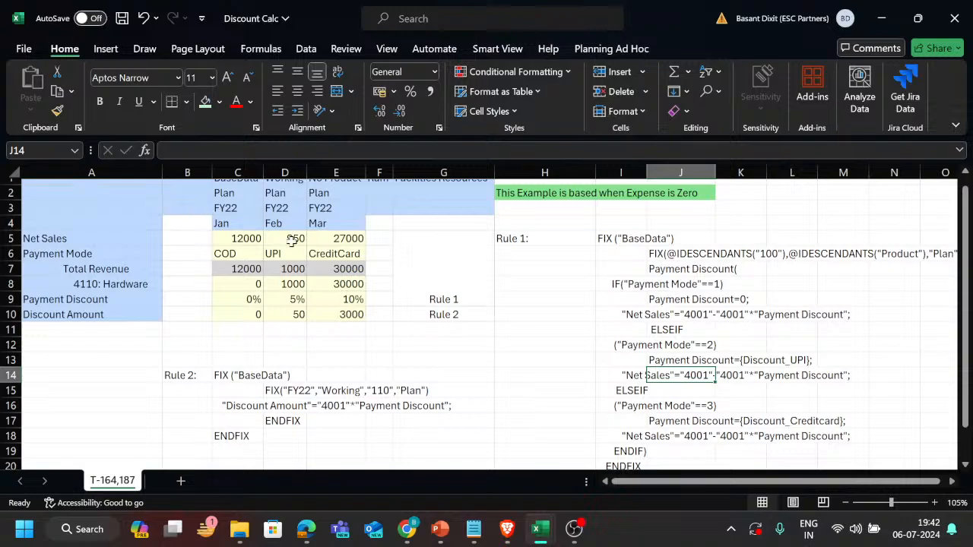
scroll(453, 322, left, 1)
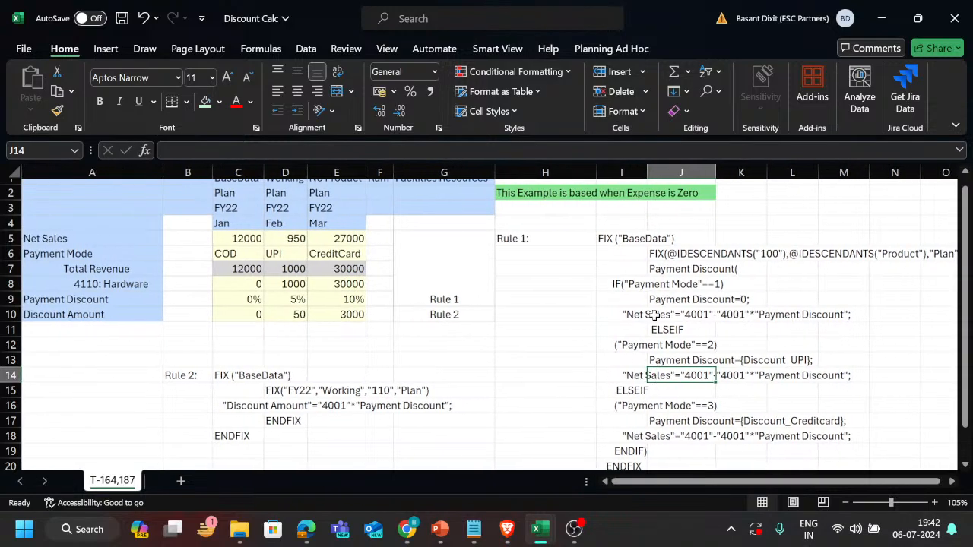
click(655, 317)
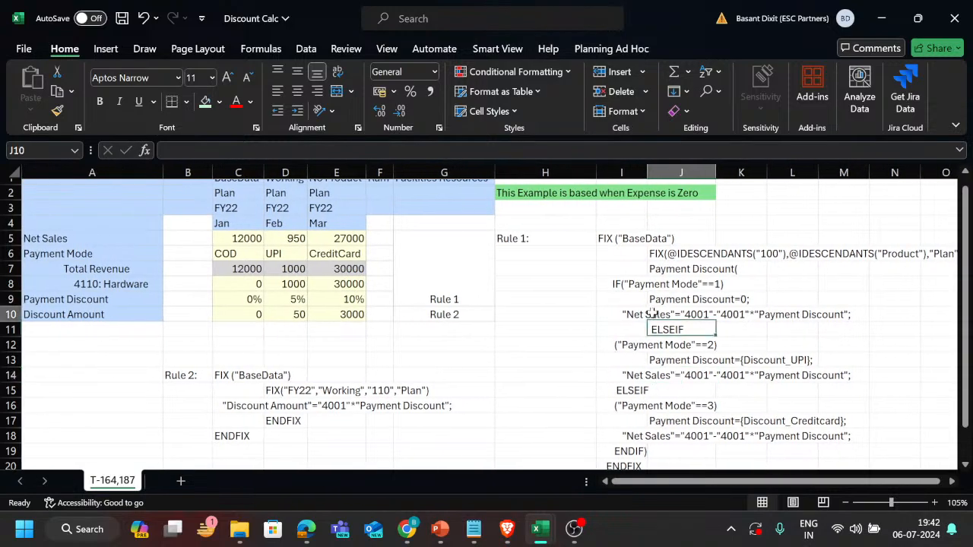
click(659, 440)
scroll(658, 439, down, 1)
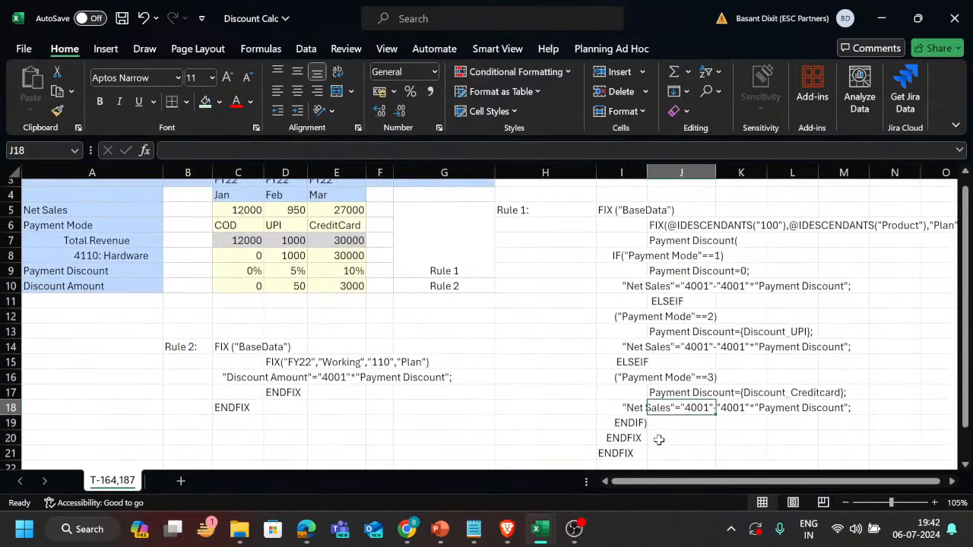
Compare the Rule 2 script with the Discount Amount row, and review the Rule 1 rows from Net Sales to Payment Discount.
drag(199, 335, 445, 441)
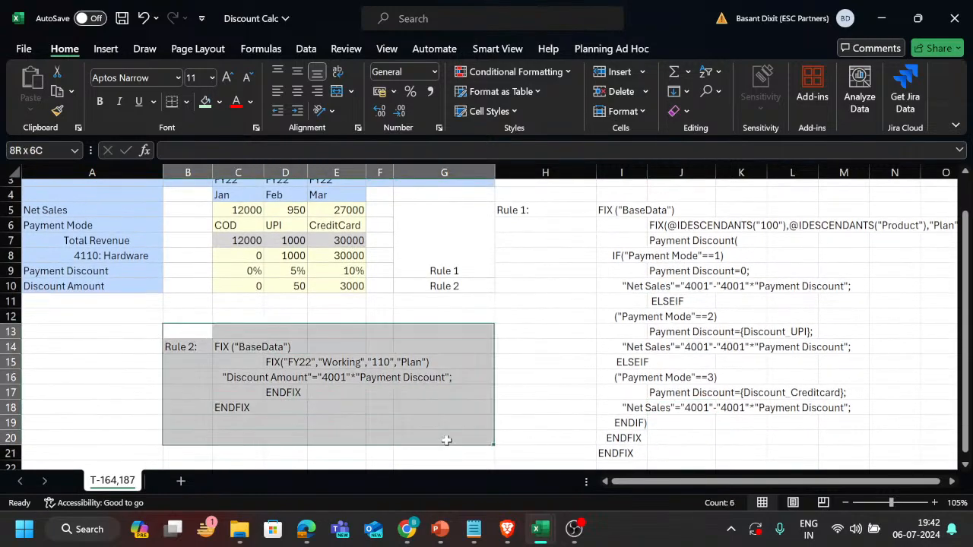
drag(251, 281, 340, 289)
scroll(328, 308, up, 1)
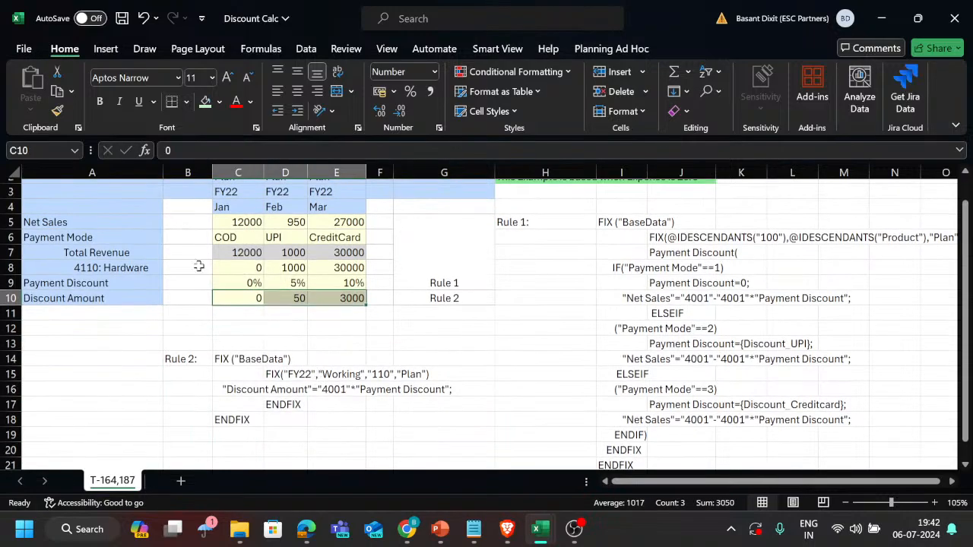
drag(92, 221, 342, 285)
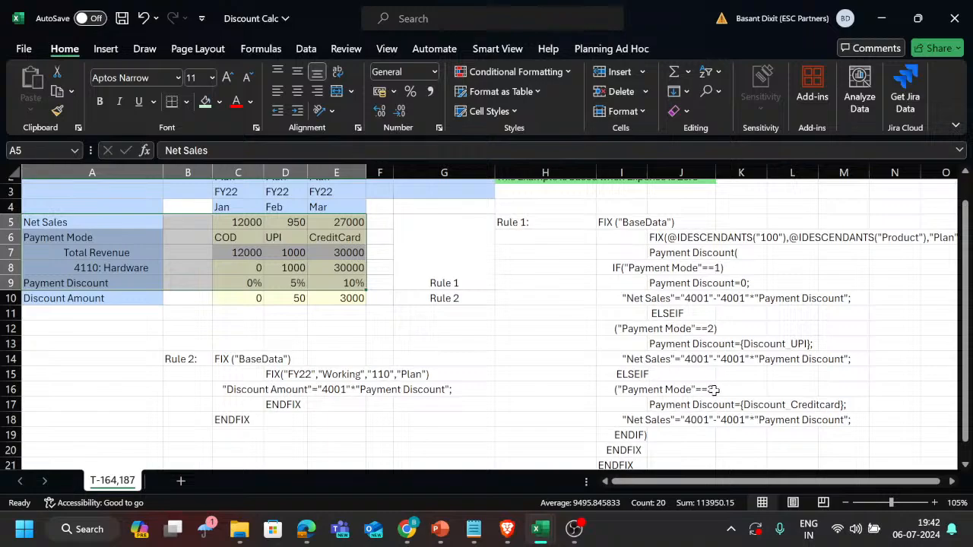
Inspect the Payment Discount=0 line in Rule 1, and undo the accidental move of the other Payment Discount lines.
scroll(713, 389, down, 1)
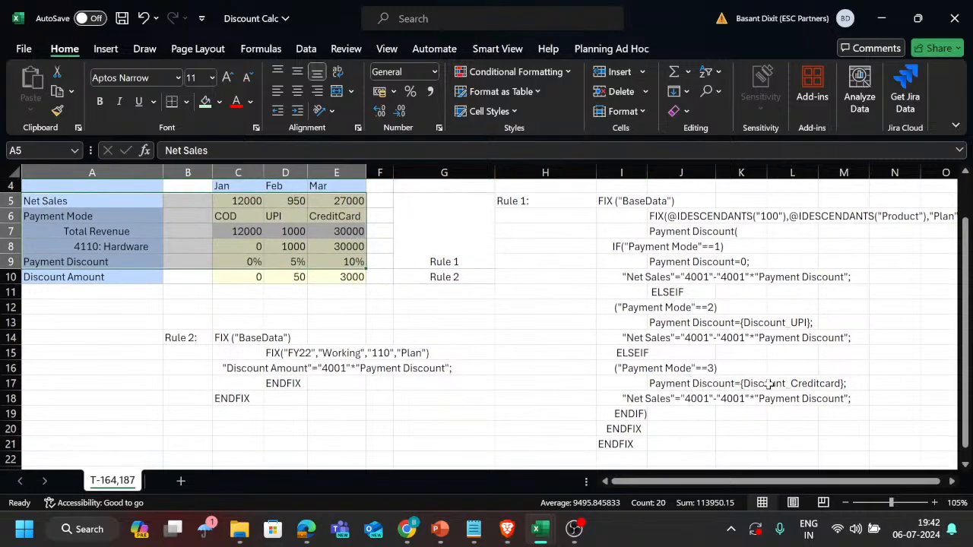
click(741, 264)
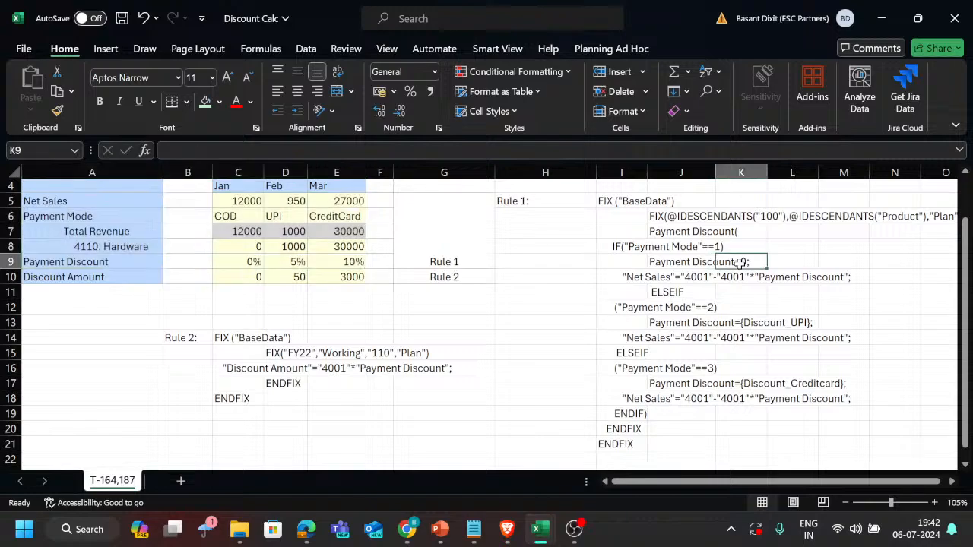
click(696, 261)
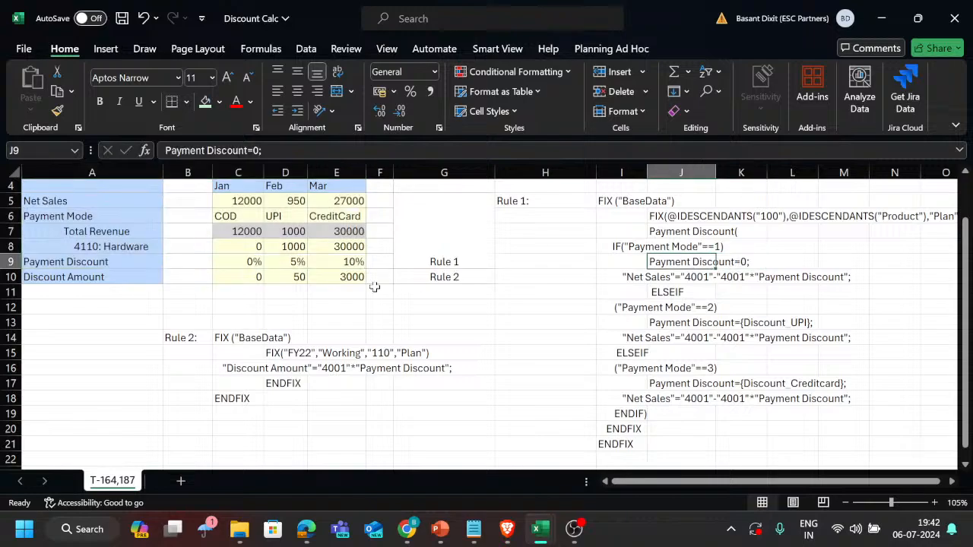
drag(701, 382, 718, 336)
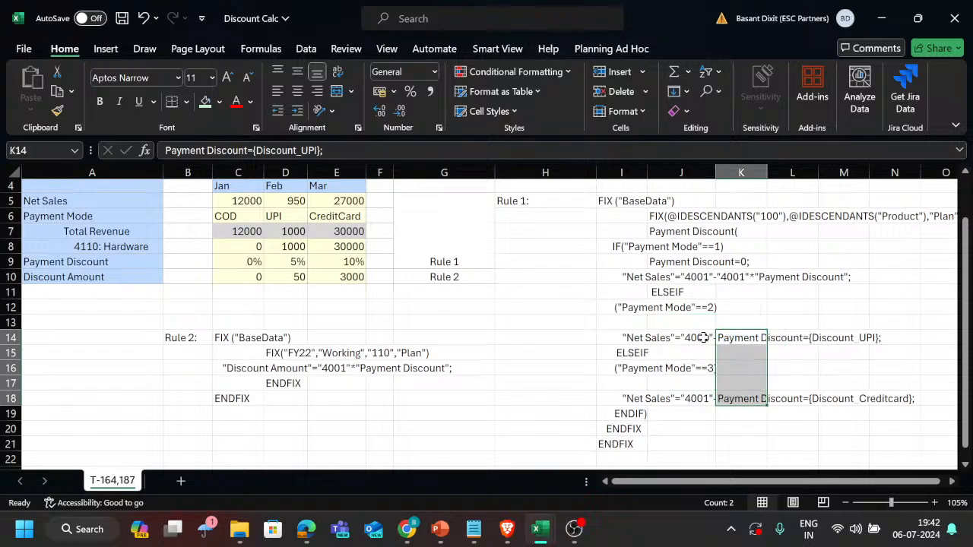
key(ctrl+z)
Examine the {Discount_UPI} and {Discount_Creditcard} variables in Rule 1's Payment Discount assignments.
click(747, 322)
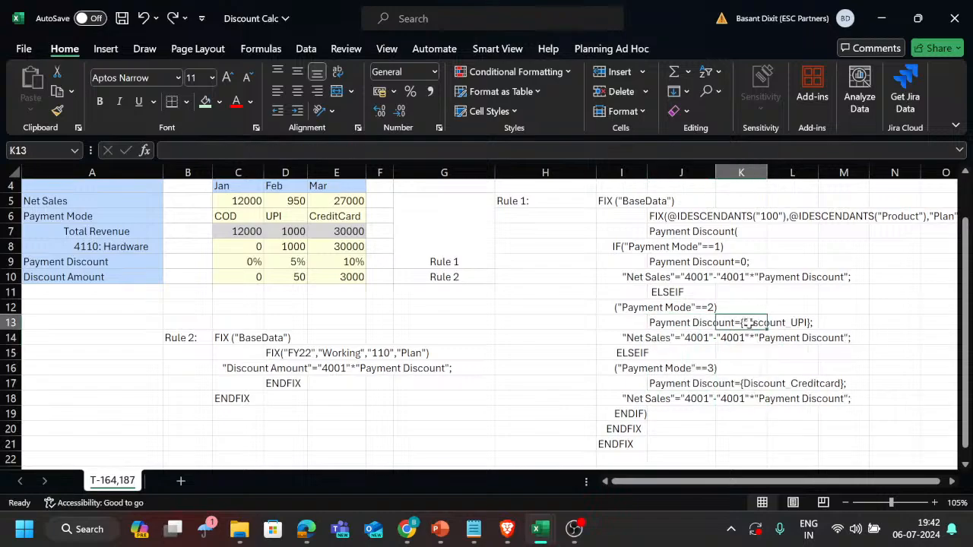
click(783, 326)
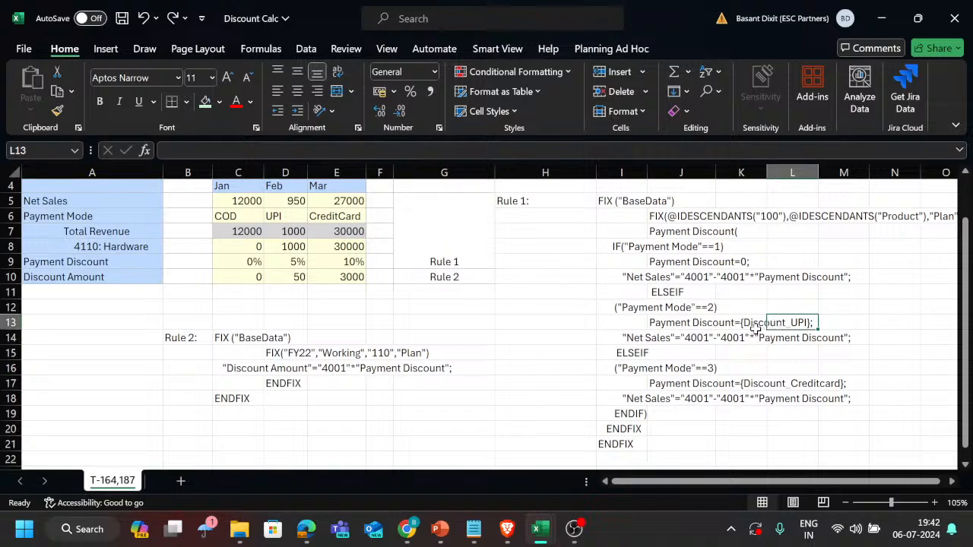
drag(755, 327, 799, 327)
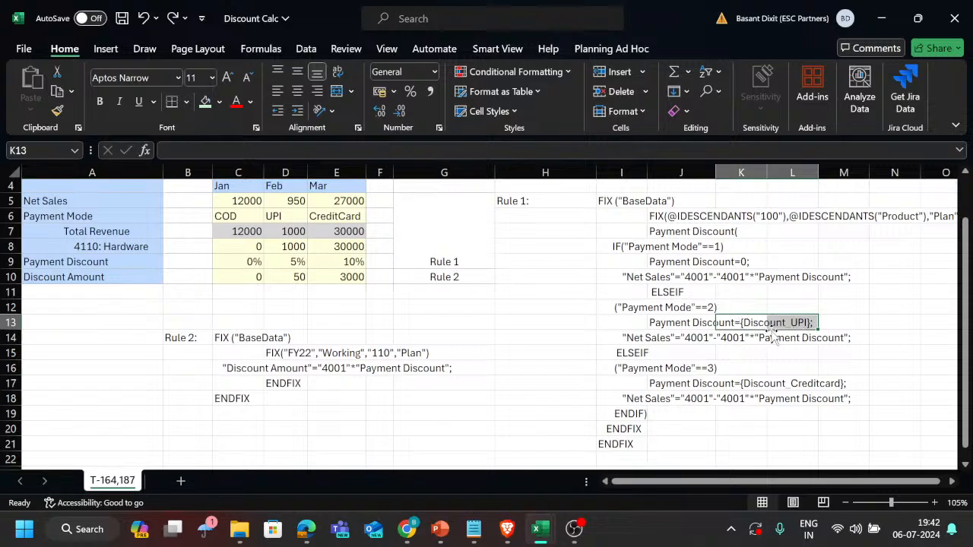
click(753, 384)
drag(779, 379, 816, 382)
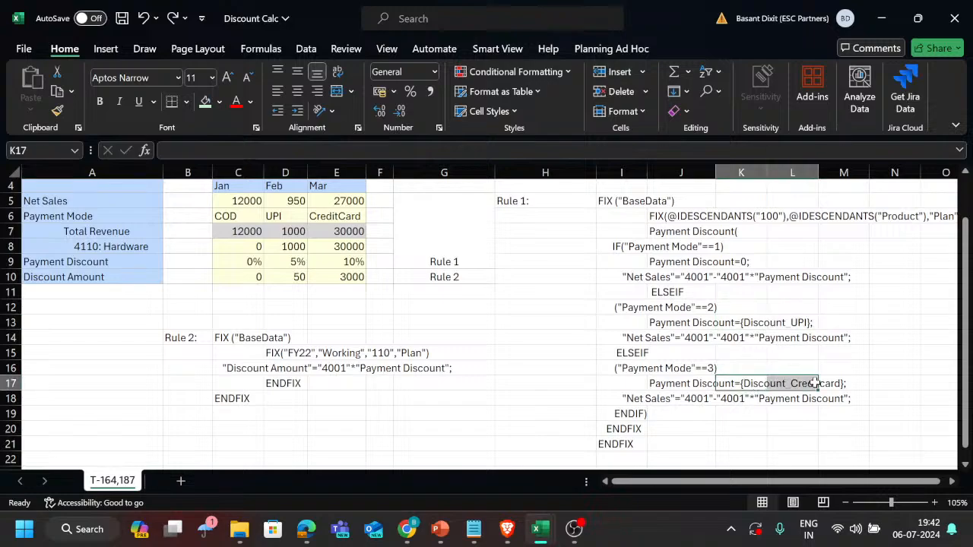
right_click(688, 431)
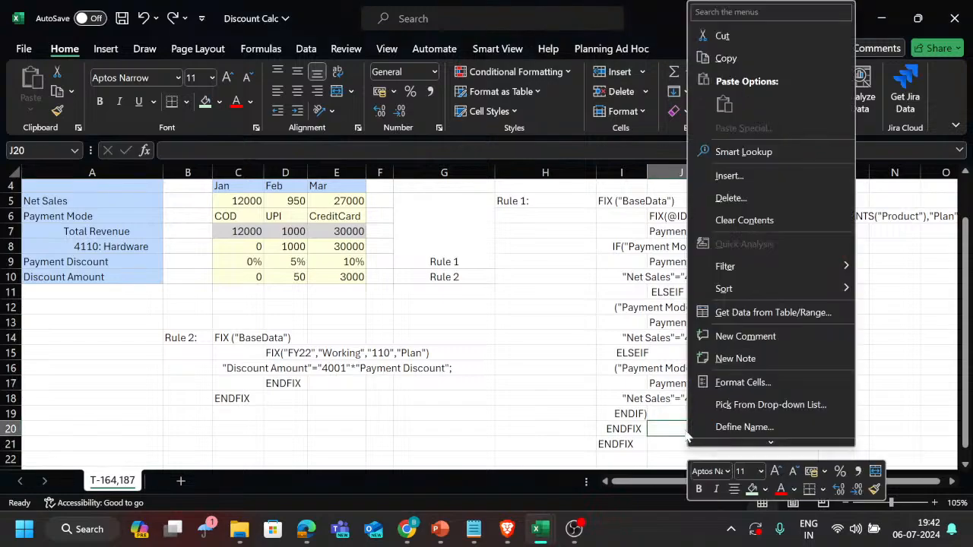
key(Escape)
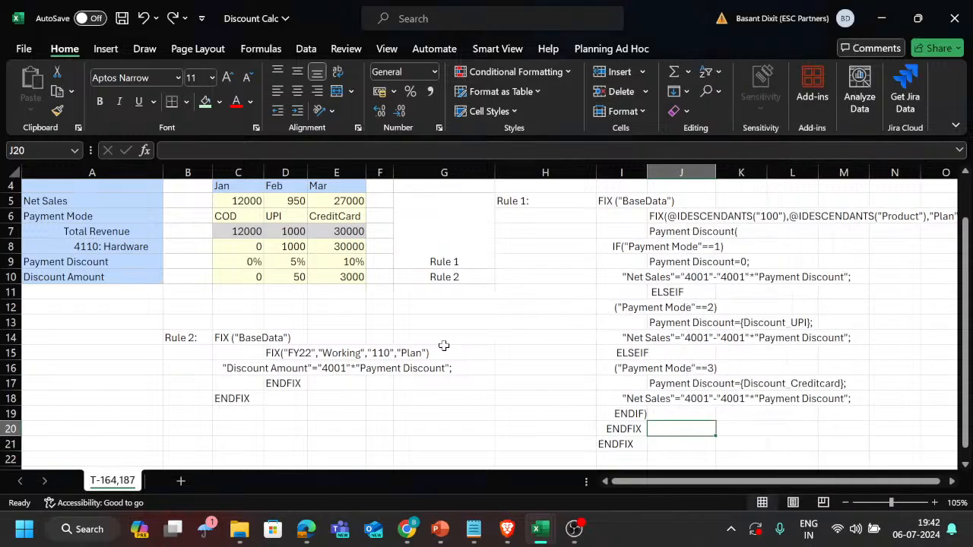
Review the full data block from Net Sales to Discount Amount alongside both rule scripts.
scroll(571, 316, down, 2)
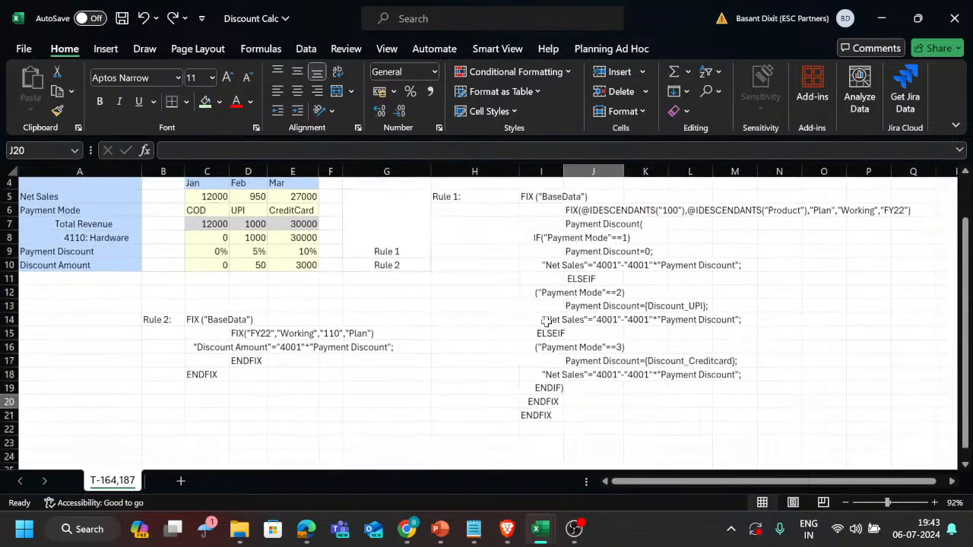
drag(85, 215, 292, 279)
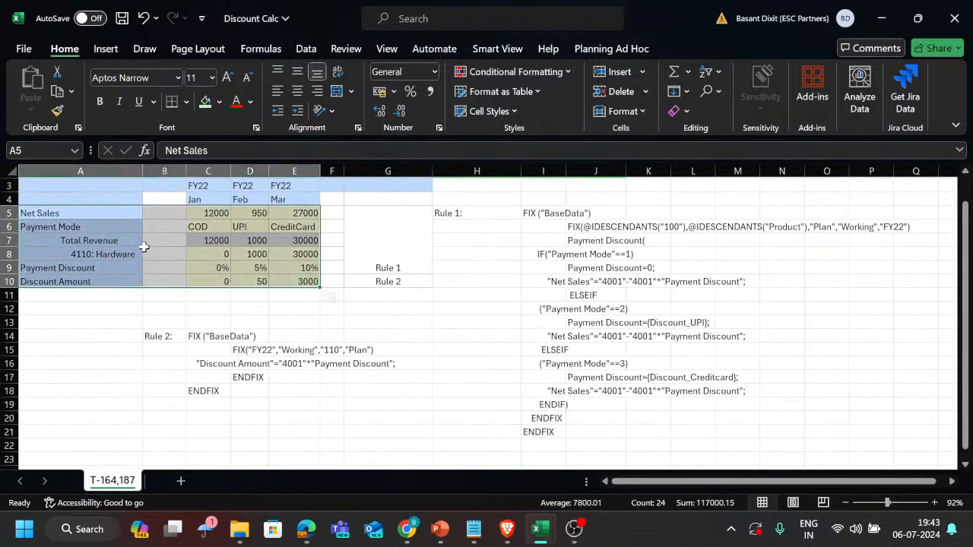
click(259, 297)
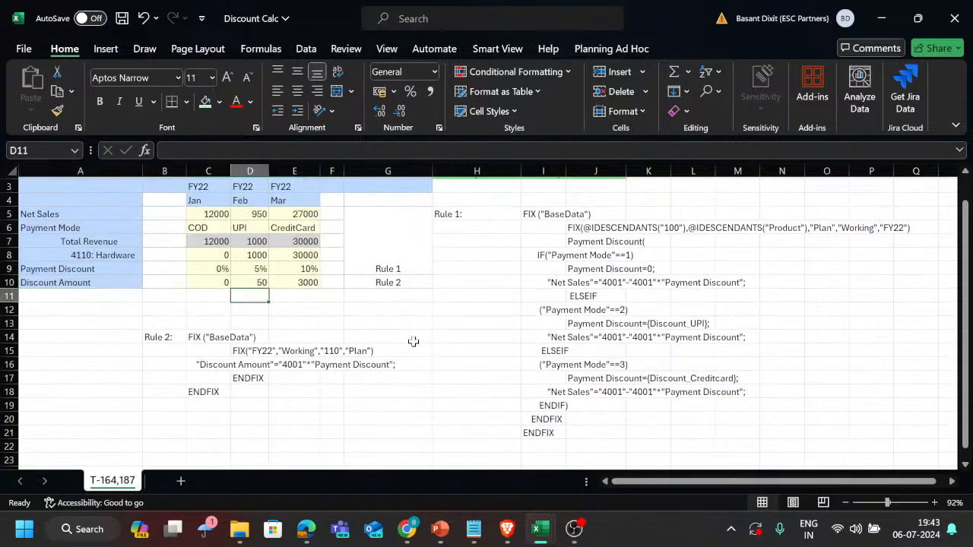
Switch to the PBCS trackers tickets workbook and fill the T185 payroll tax task on Sheet1 with green.
key(alt+Tab)
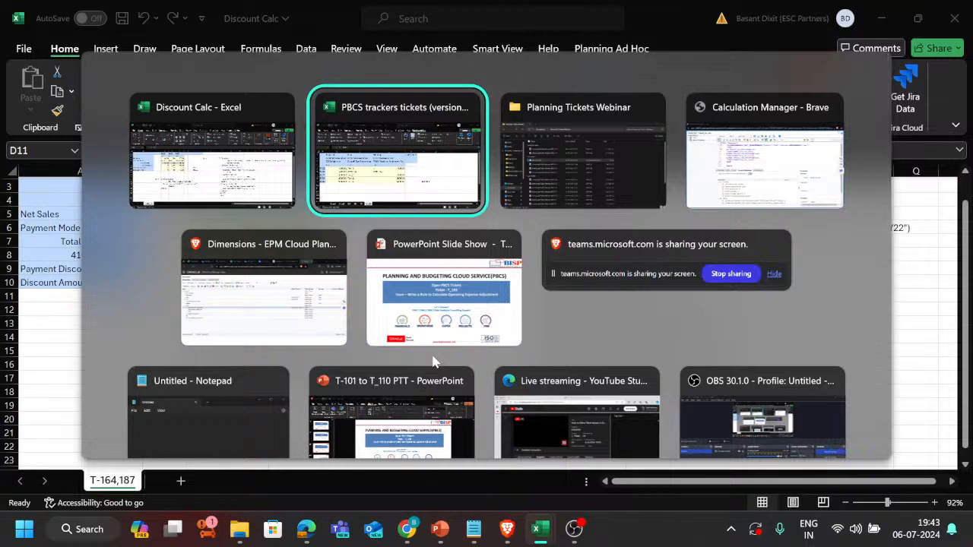
key(Tab)
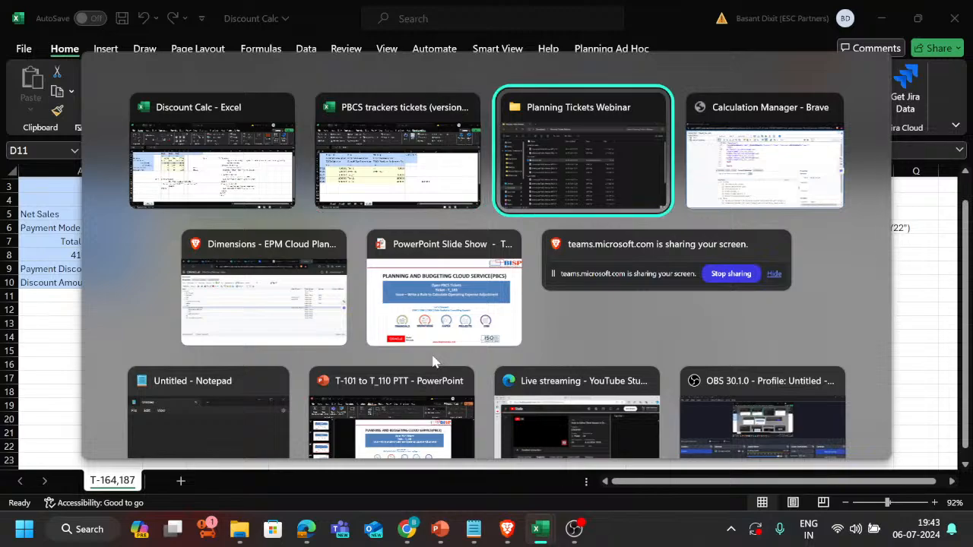
key(shift+Tab)
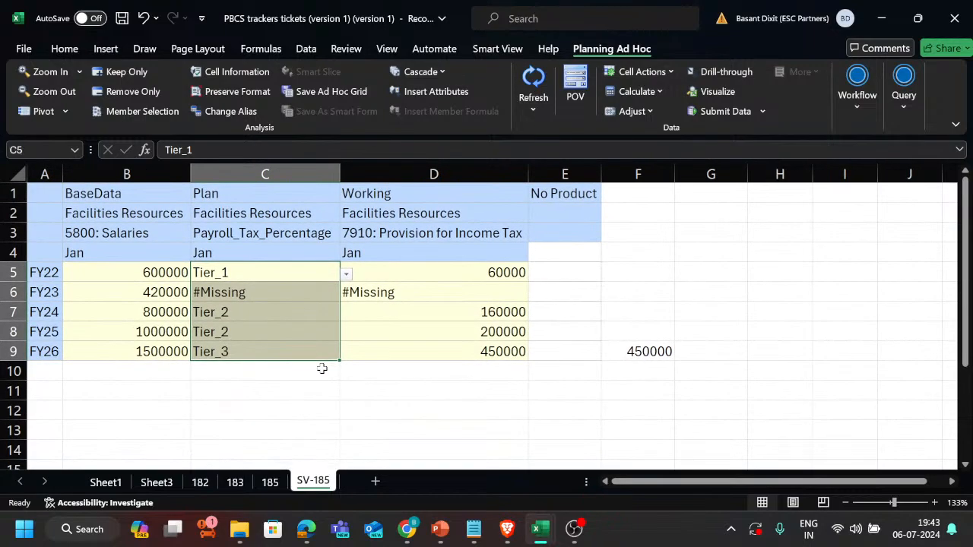
click(321, 369)
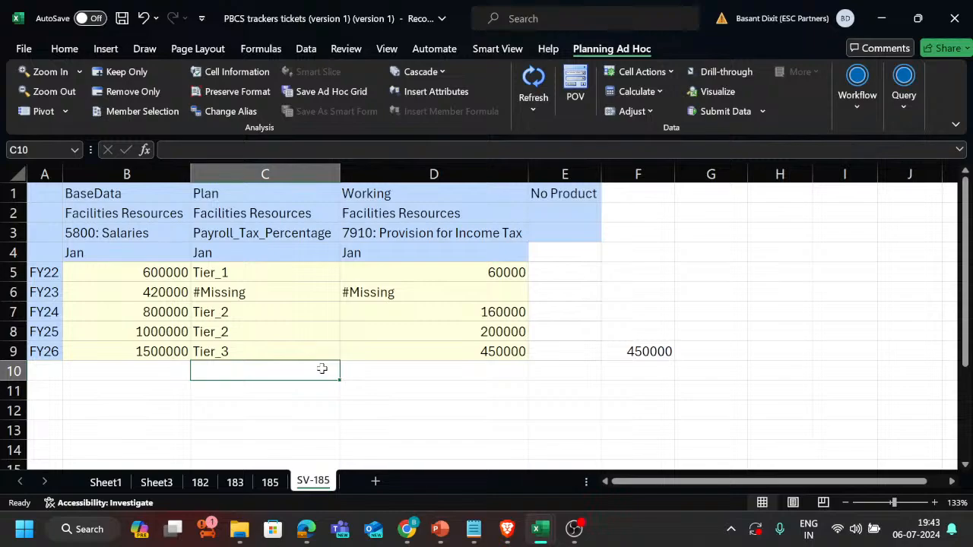
click(106, 482)
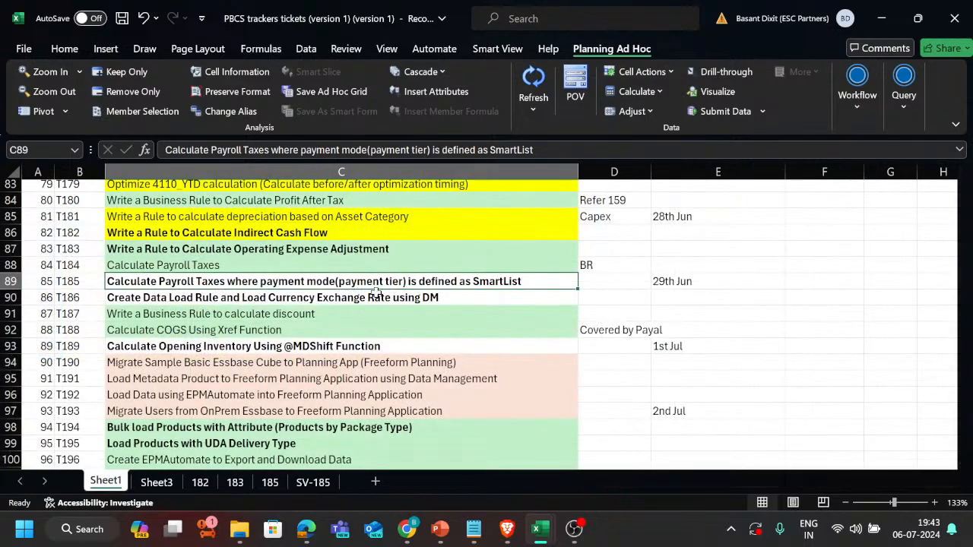
click(205, 101)
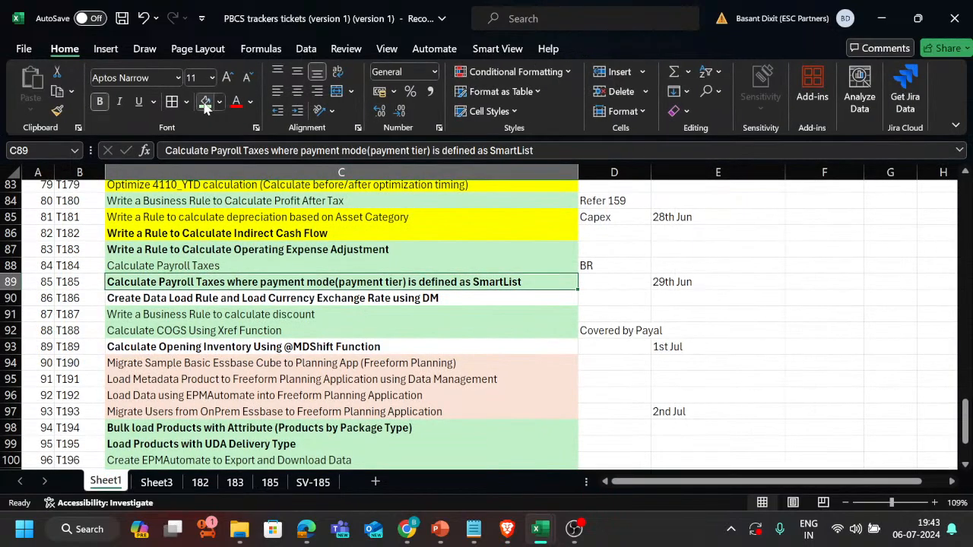
click(234, 297)
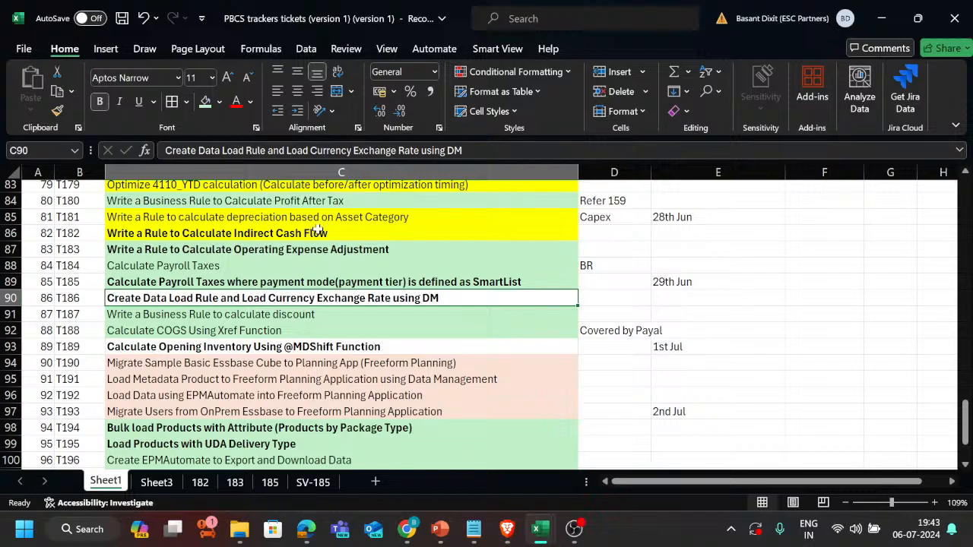
Switch to the browser window showing the EPM Cloud Planning Dimensions page with the Account hierarchy.
key(alt+Tab)
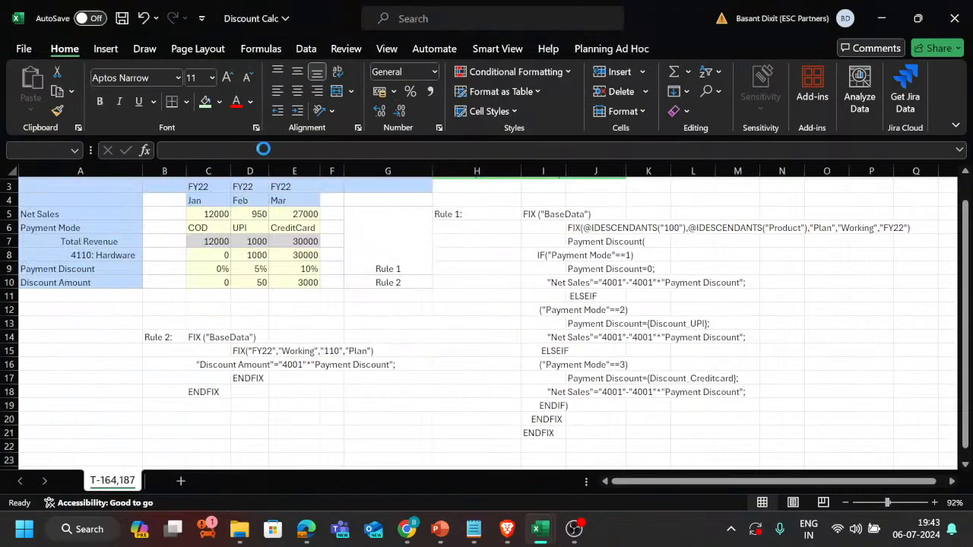
key(alt+Tab)
key(Tab)
key(Tab)
key(Tab)
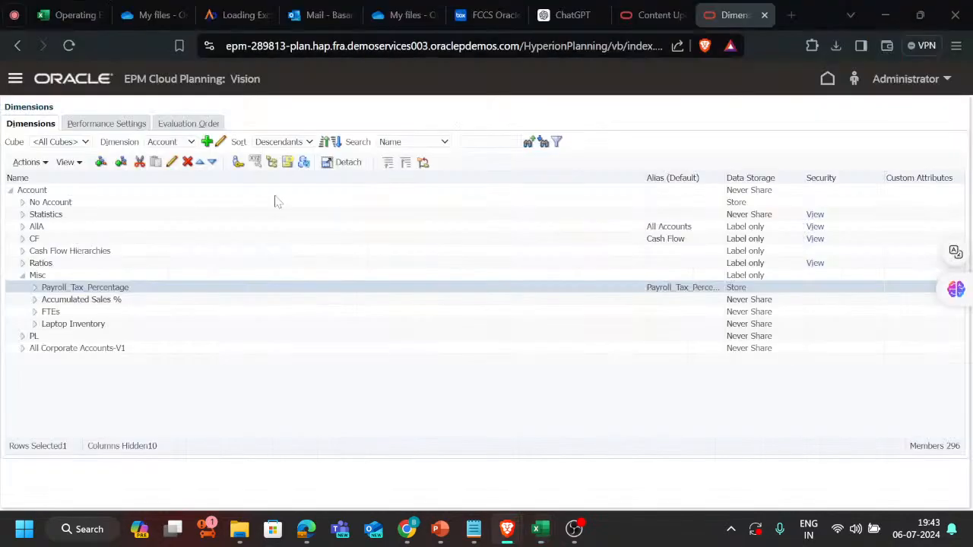
Open the Ace Paradigm article "Loading Exchange Rate with Data Management" and review its title through the Exchange Rate Import Format section.
click(249, 13)
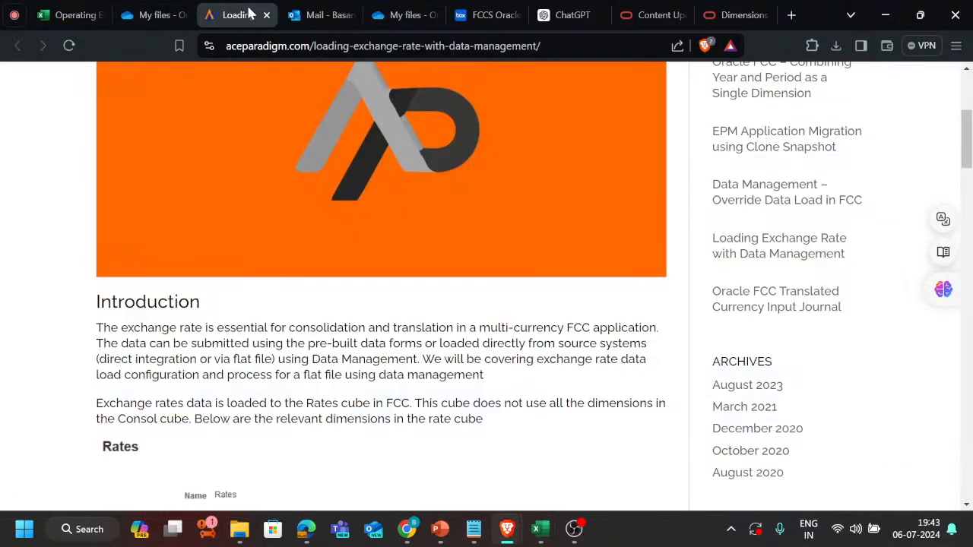
scroll(287, 259, up, 4)
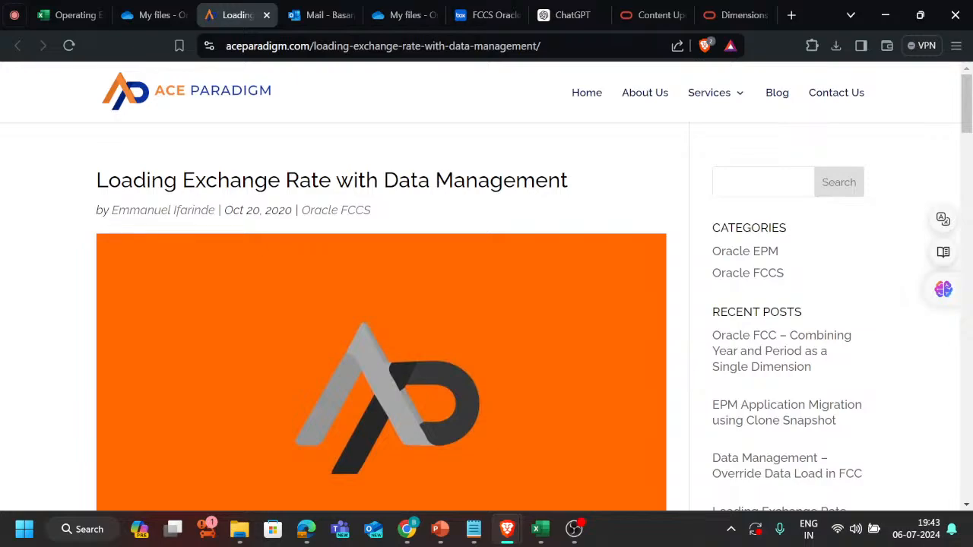
drag(97, 180, 618, 200)
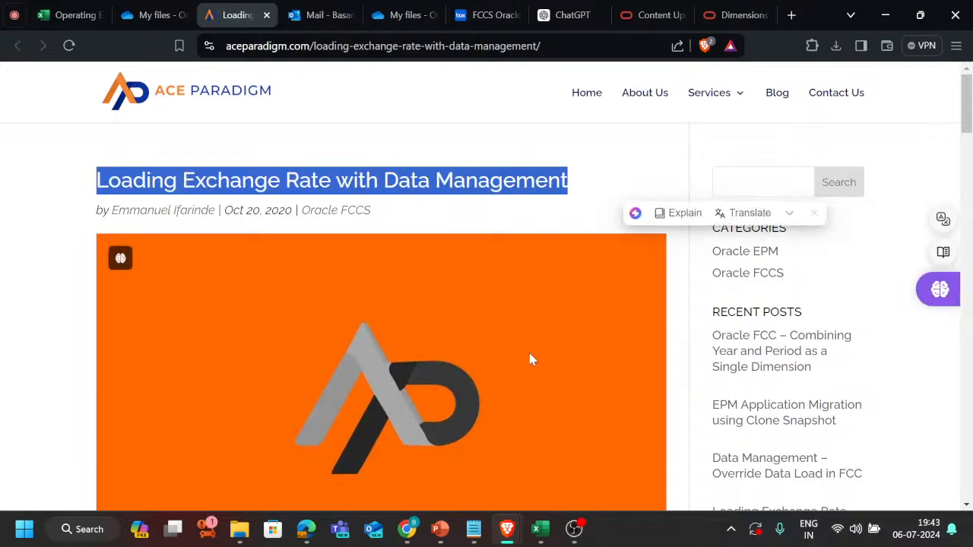
scroll(529, 359, down, 3)
scroll(530, 358, down, 6)
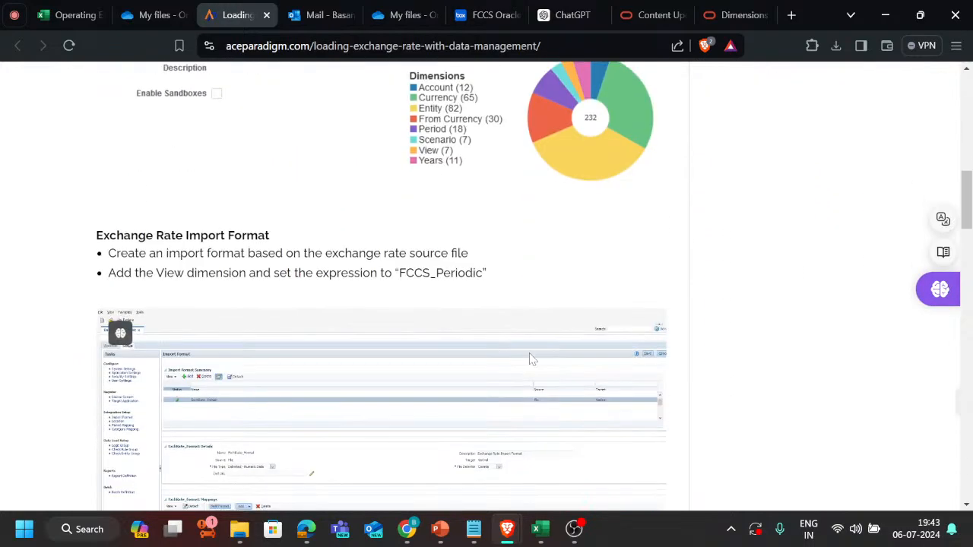
scroll(445, 357, down, 2)
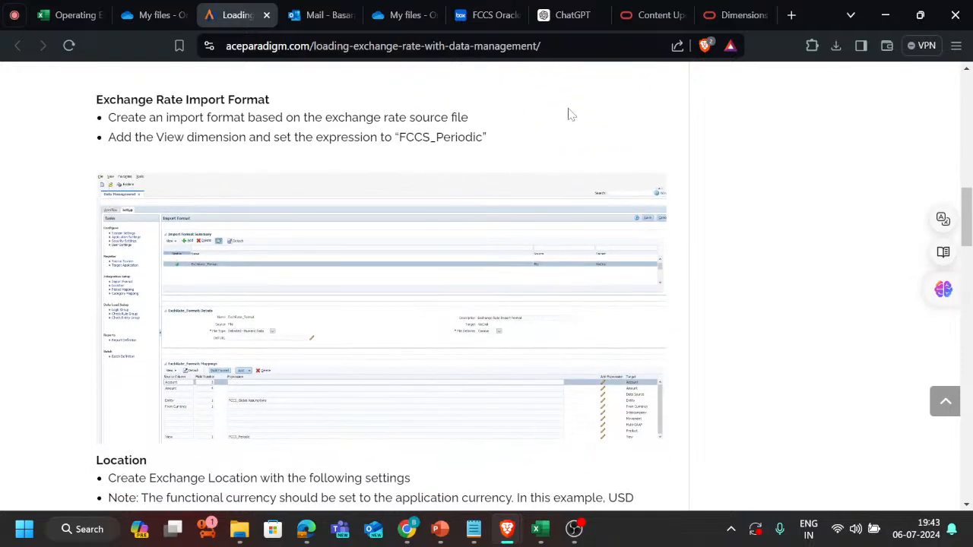
Copy the exchange rate article's web address and paste it into the Teams meeting chat's message box.
click(537, 46)
key(ctrl+c)
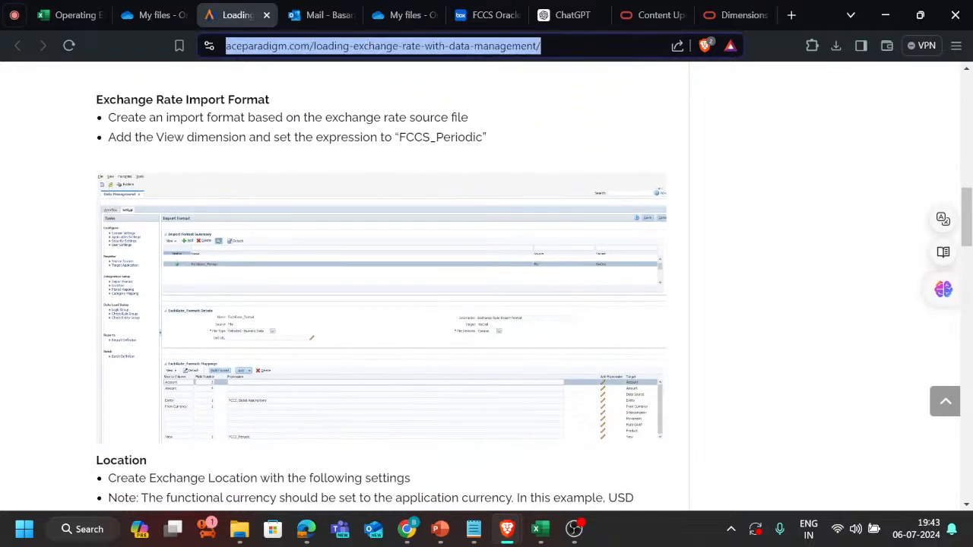
click(14, 14)
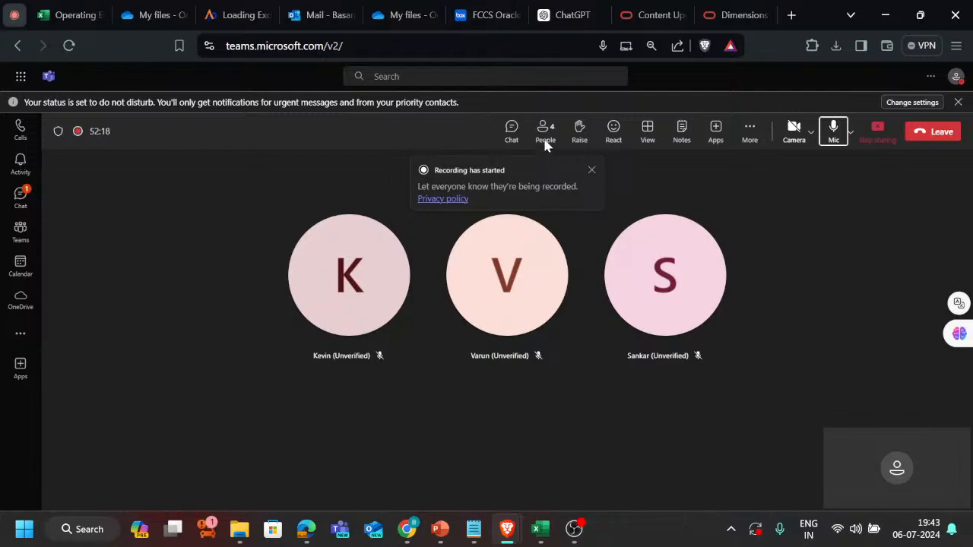
click(511, 137)
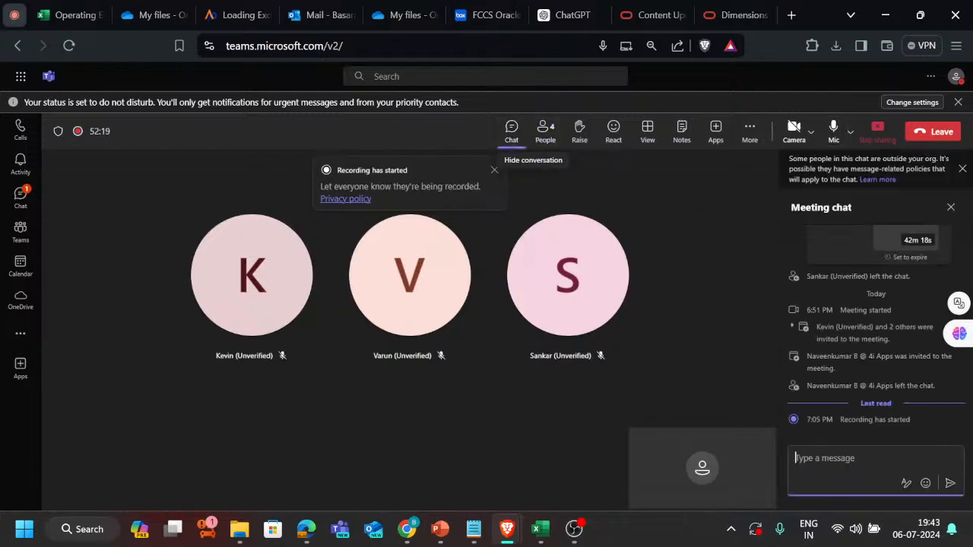
key(ctrl+v)
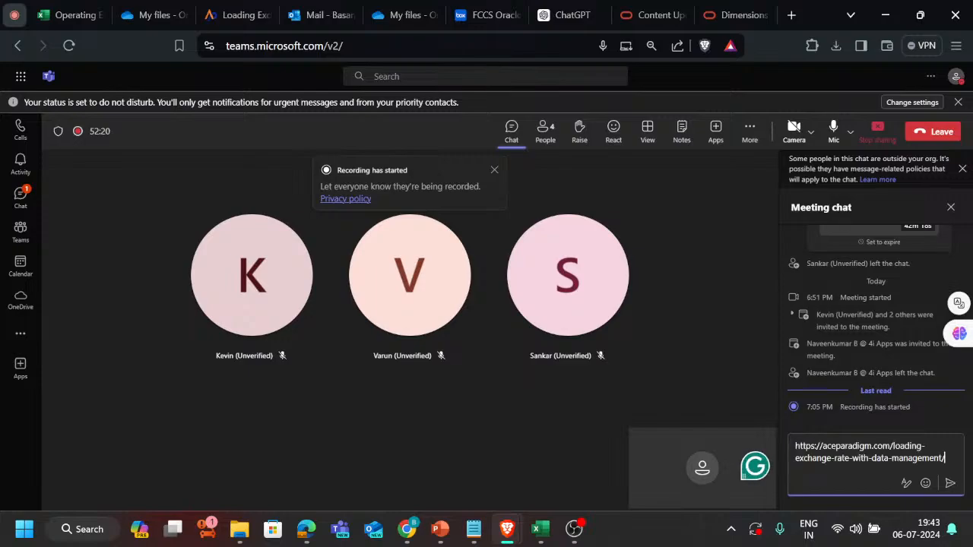
Return to the exchange rate article and read the Location, Data Load Mapping and Data Load Rule sections.
click(225, 11)
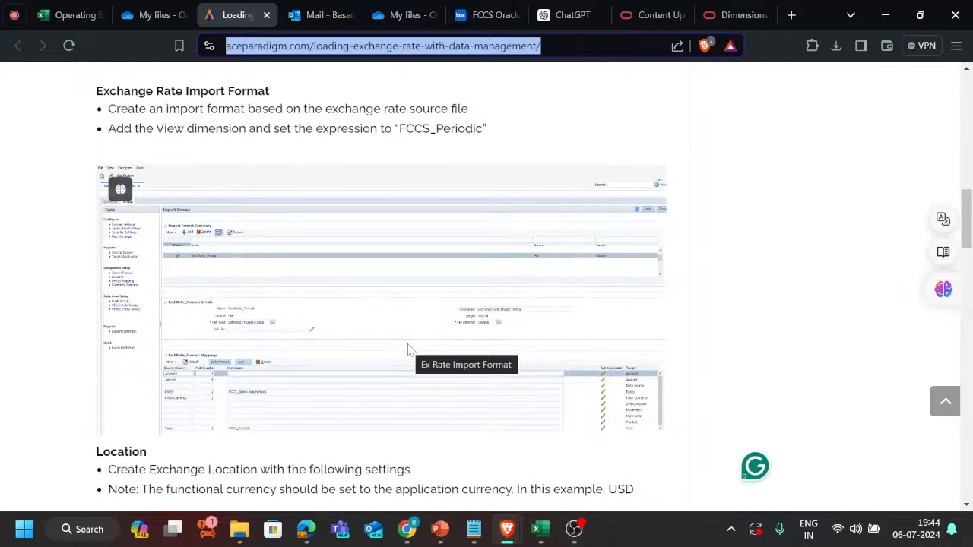
scroll(409, 349, down, 3)
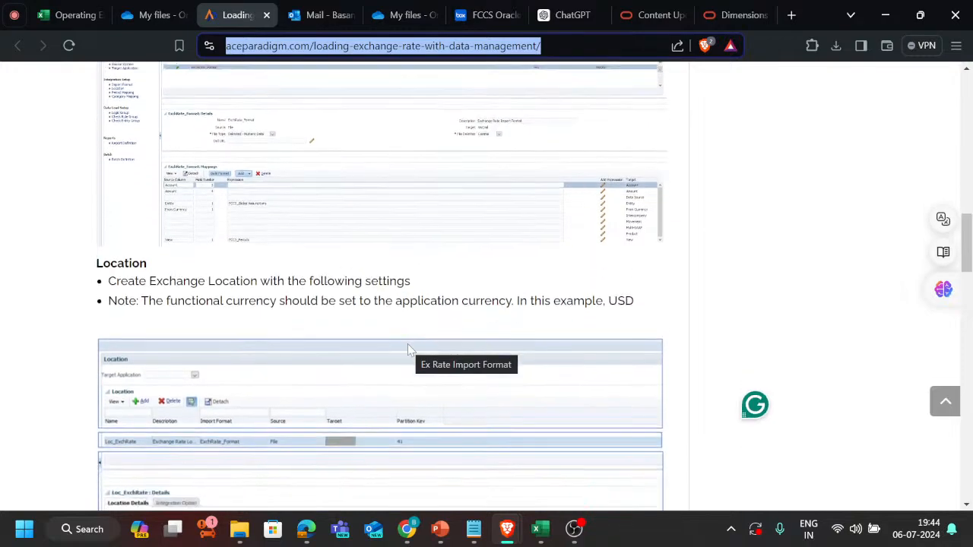
scroll(408, 349, down, 3)
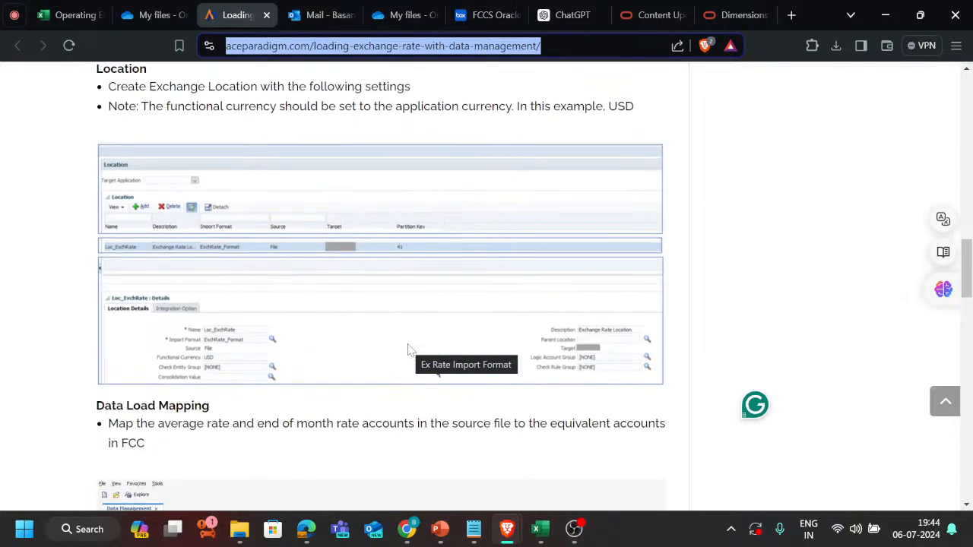
scroll(408, 350, down, 10)
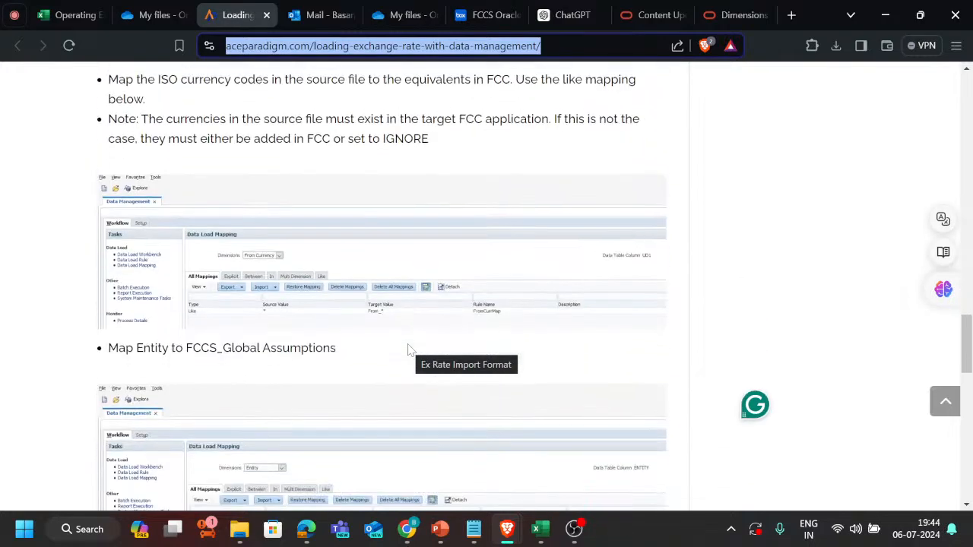
scroll(408, 350, down, 5)
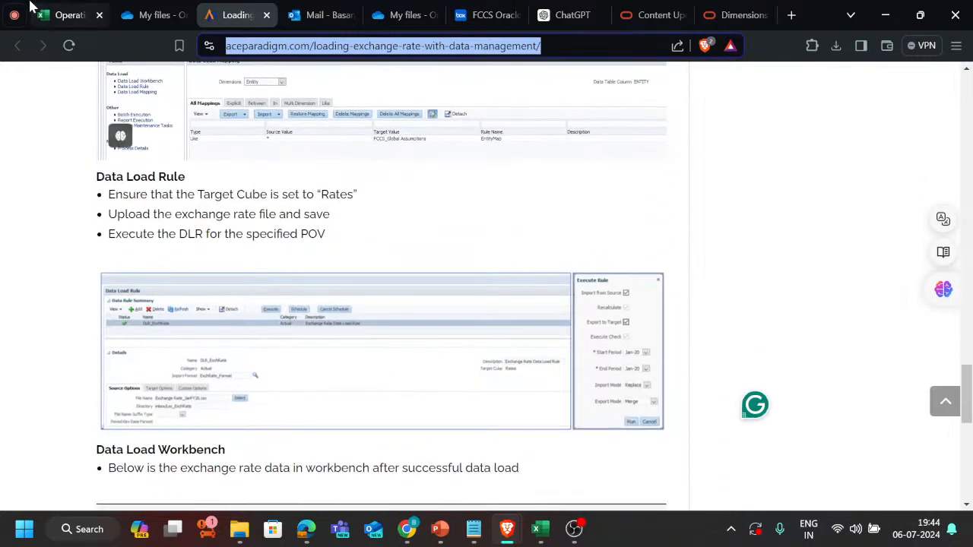
Switch to the PBCS trackers tickets workbook and check the T189 opening inventory task on Sheet1.
click(29, 11)
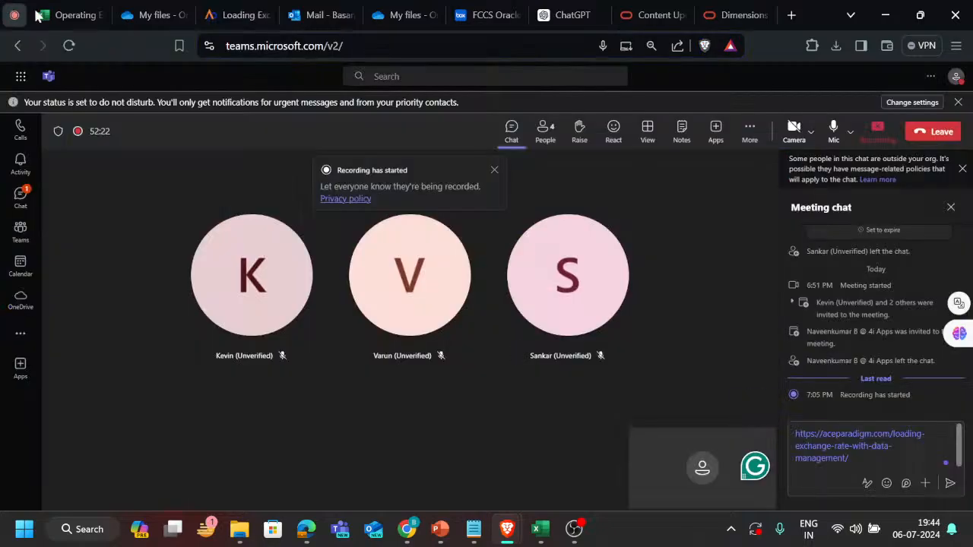
key(alt+Tab)
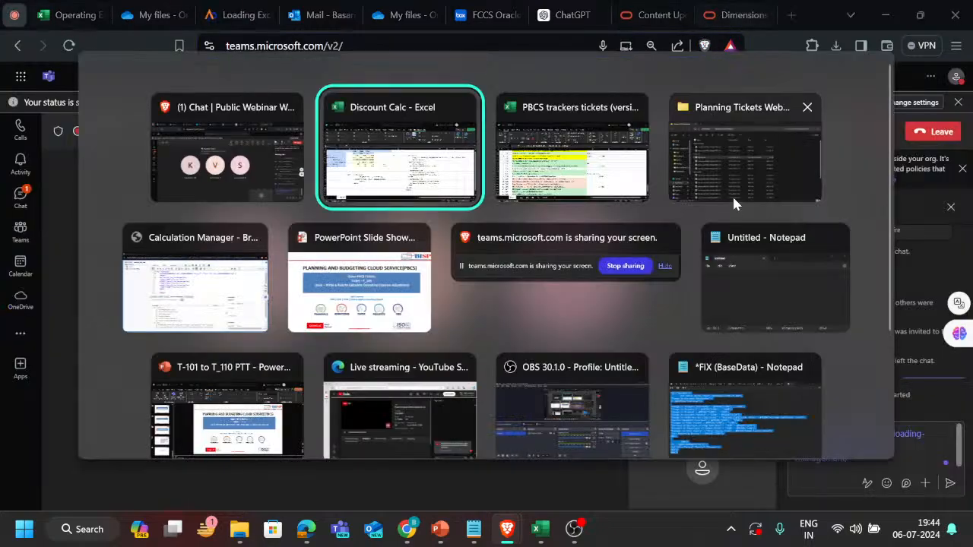
key(alt+Tab)
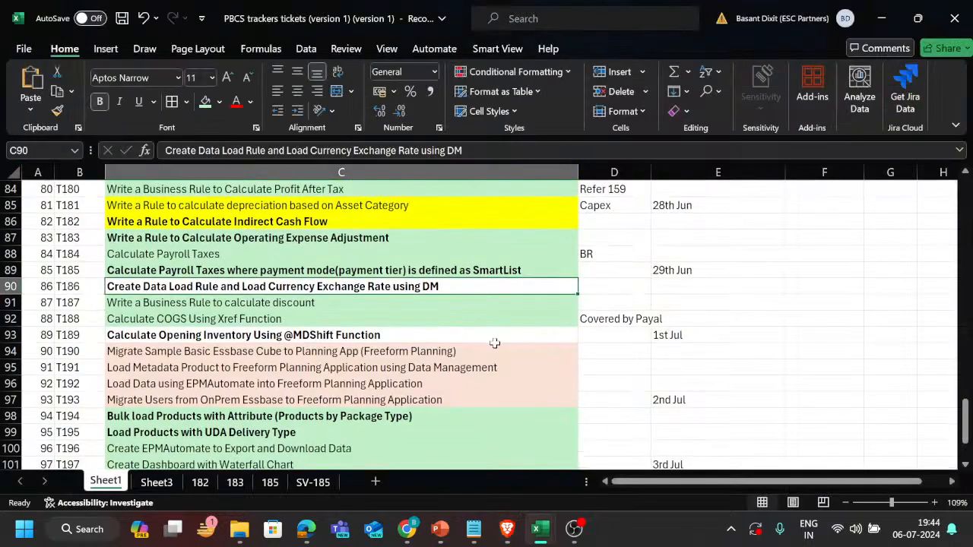
scroll(494, 343, down, 1)
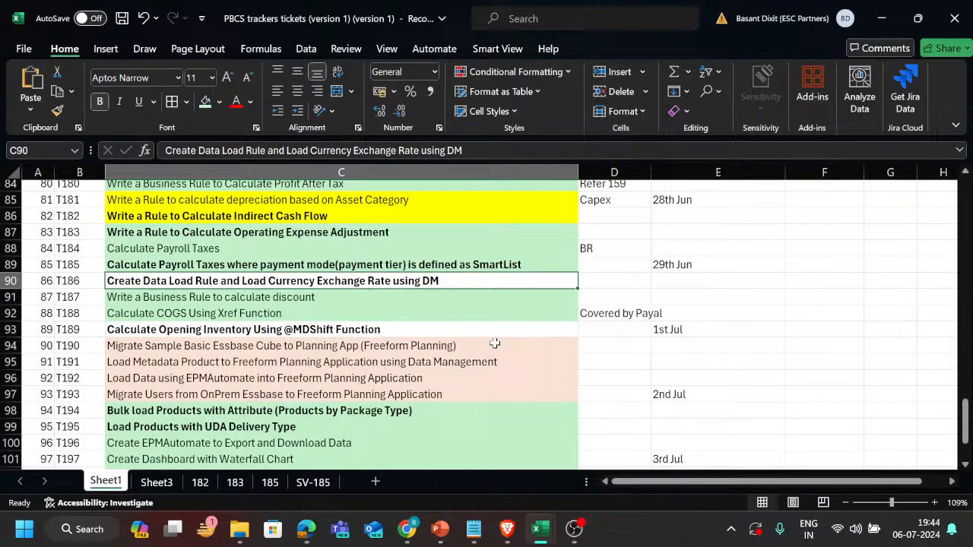
click(454, 329)
click(592, 330)
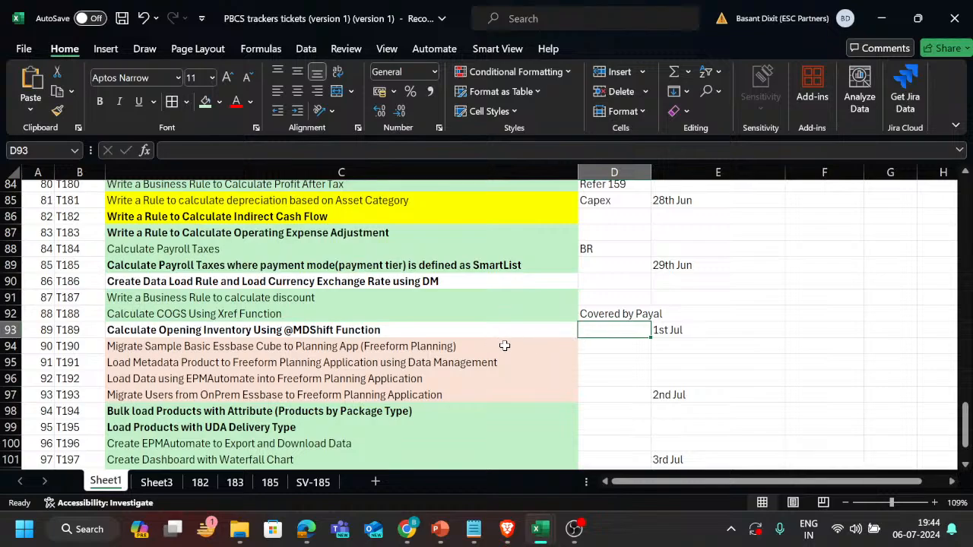
Review the Freeform Planning tasks T190 to T193 on Sheet1, plus the COGS and discount tasks T188 and T187.
drag(556, 343, 544, 397)
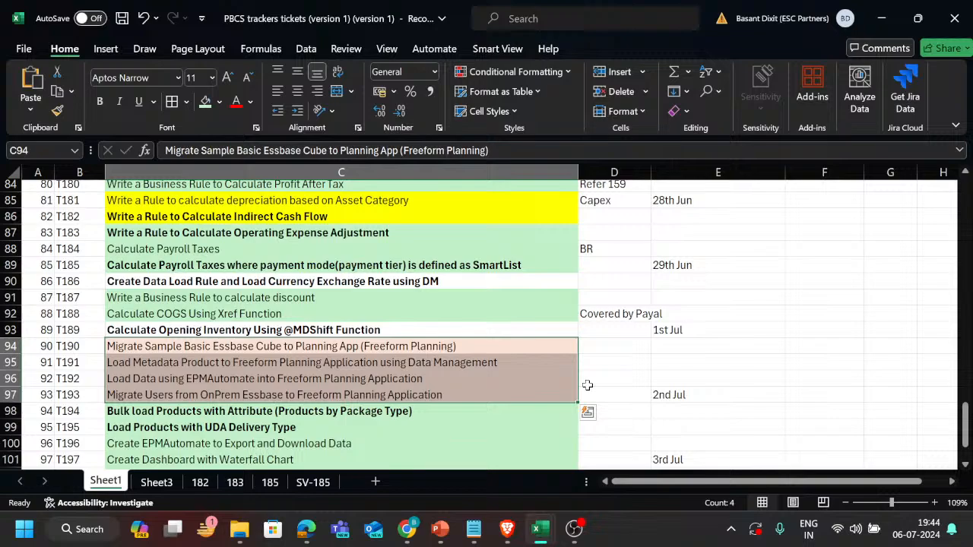
scroll(588, 385, down, 2)
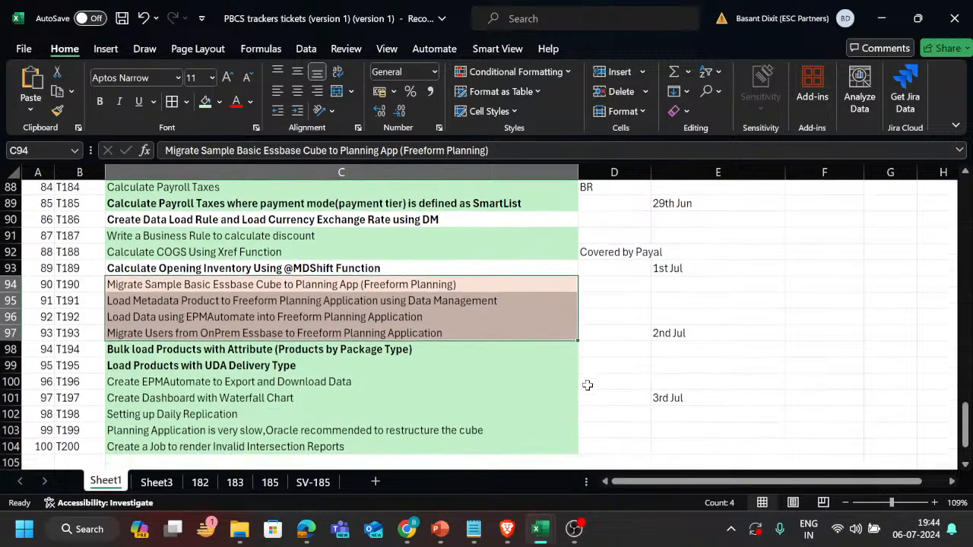
scroll(588, 385, up, 2)
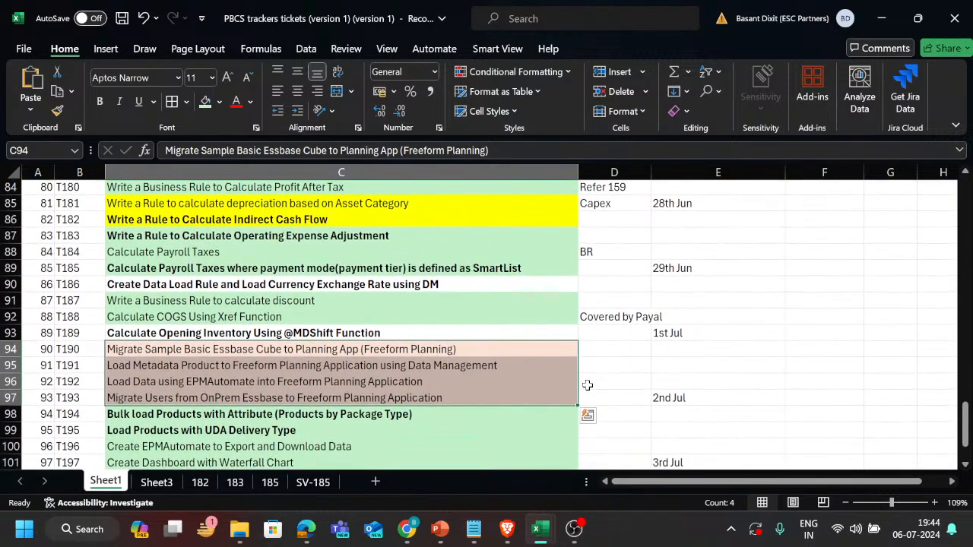
scroll(590, 389, down, 2)
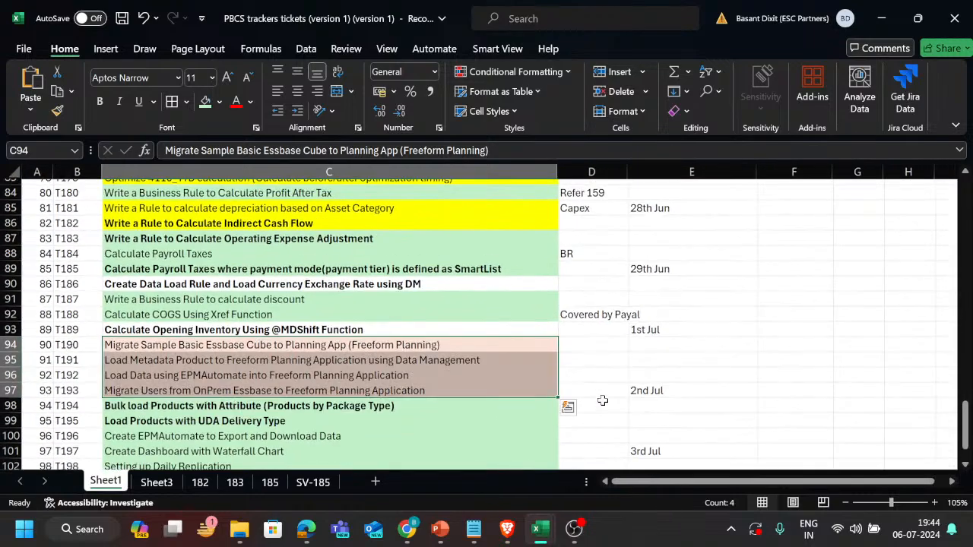
key(super+Tab)
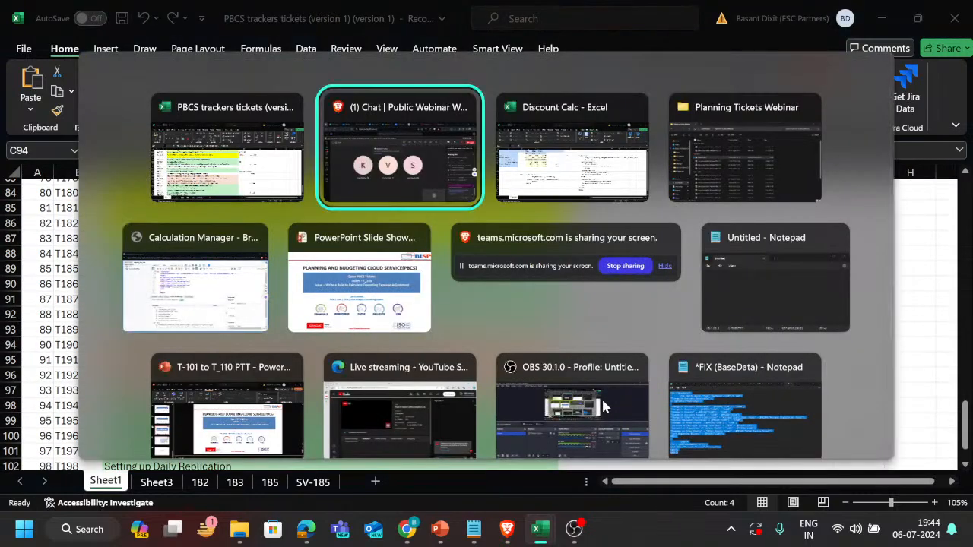
key(Escape)
click(514, 309)
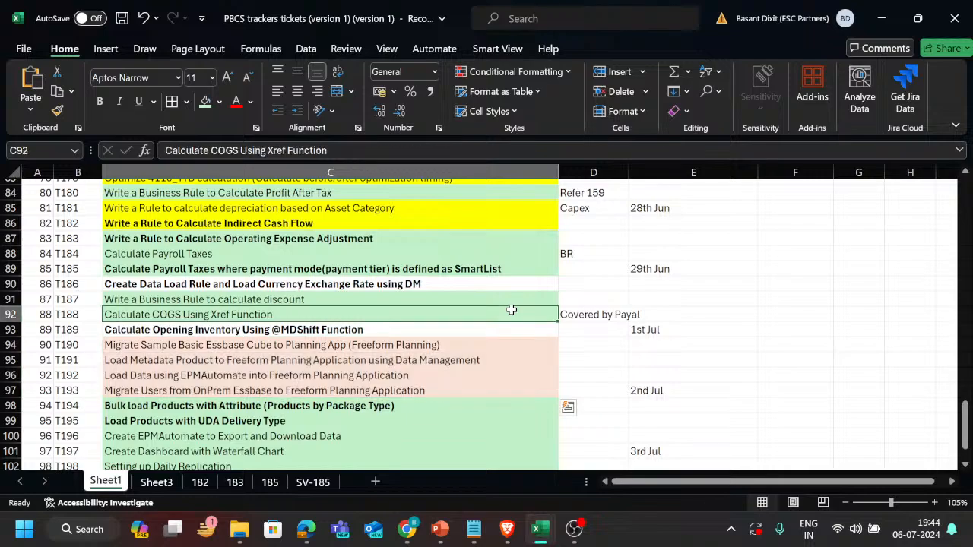
click(517, 298)
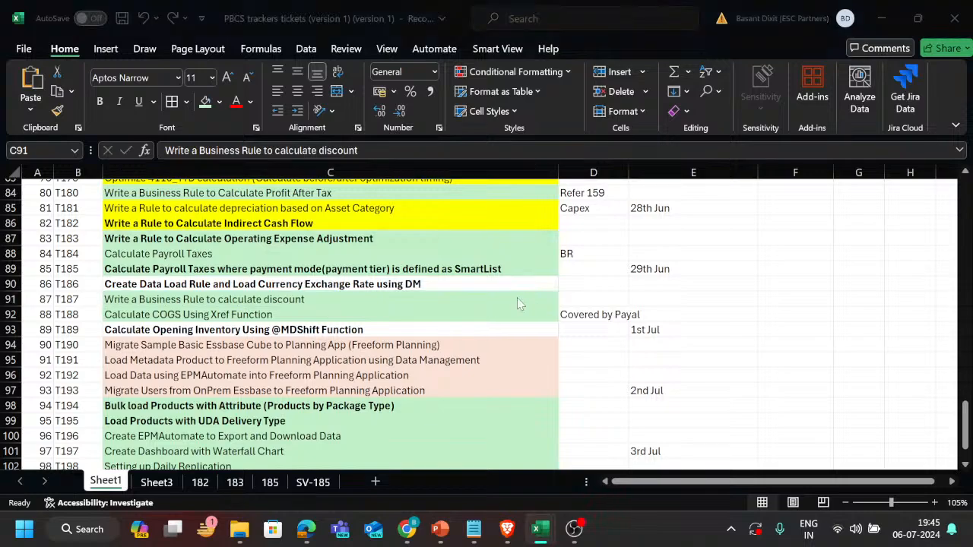
Go back to the exchange rate article in the browser, re-examine its sections from Introduction to Data Load Rule, and return to the Teams meeting.
key(alt+Tab)
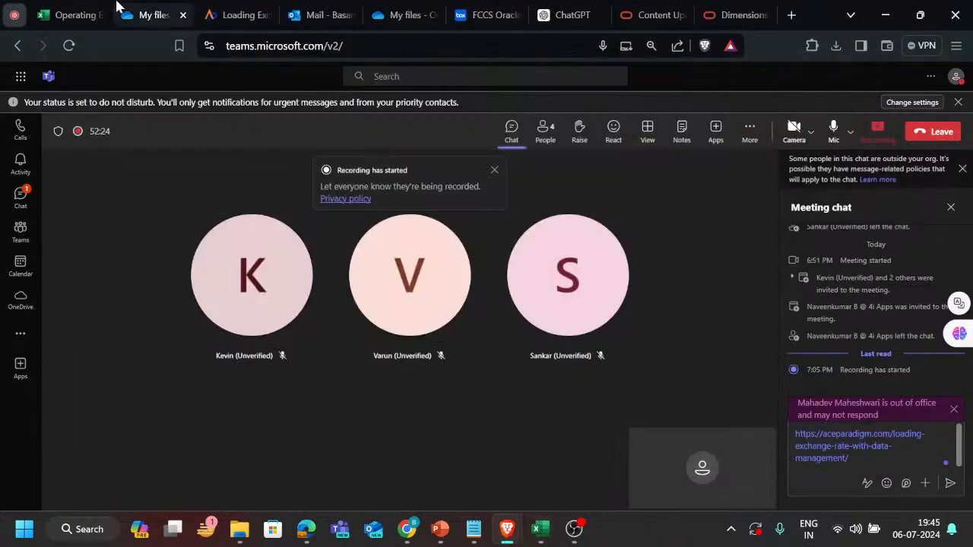
click(239, 14)
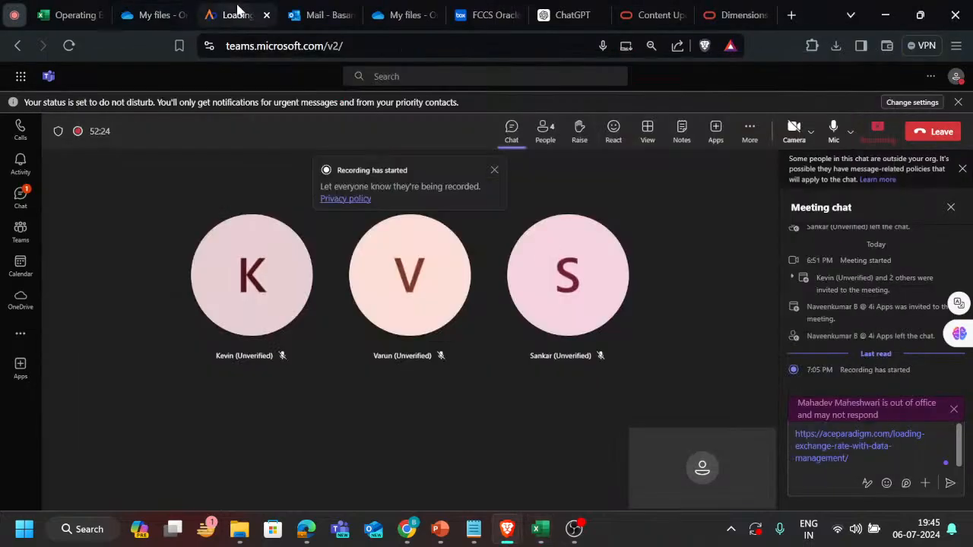
scroll(324, 266, up, 4)
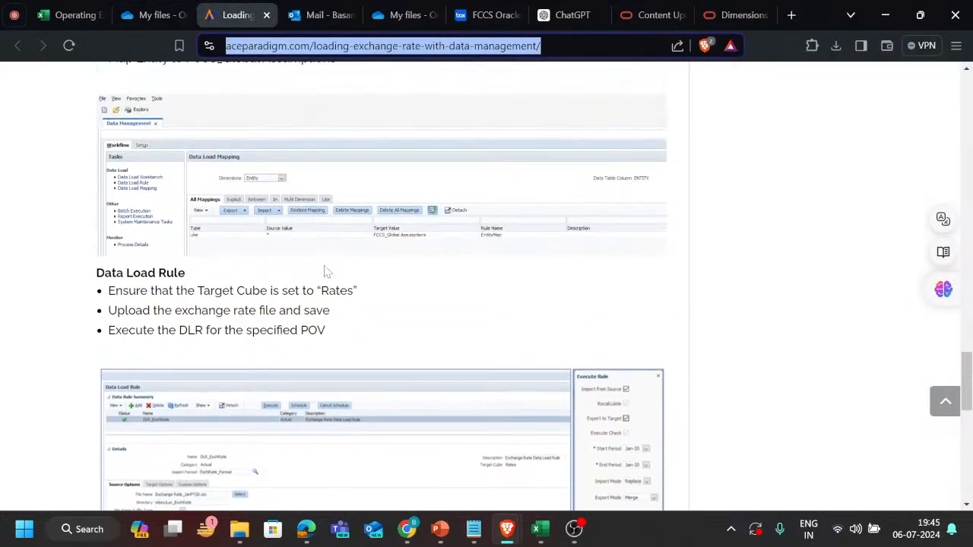
scroll(326, 270, up, 10)
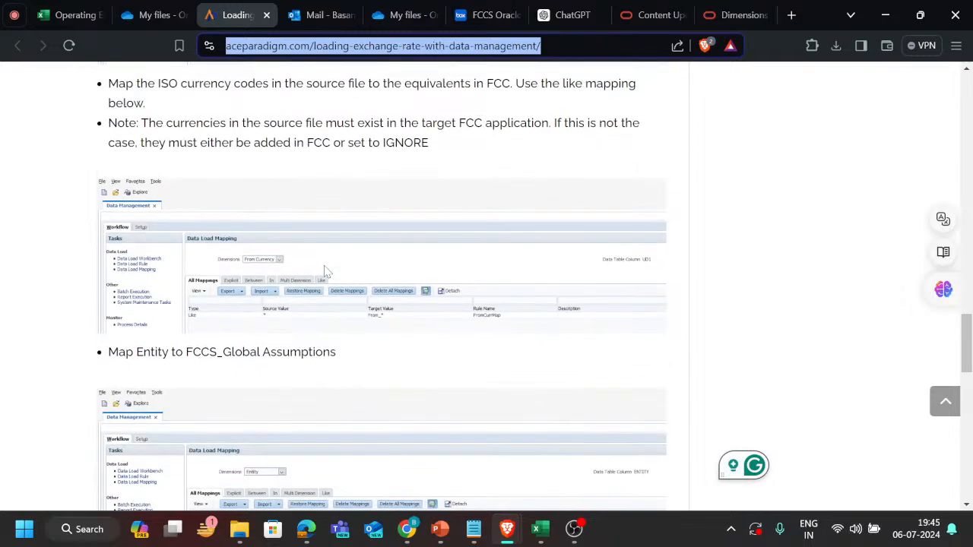
scroll(324, 271, up, 4)
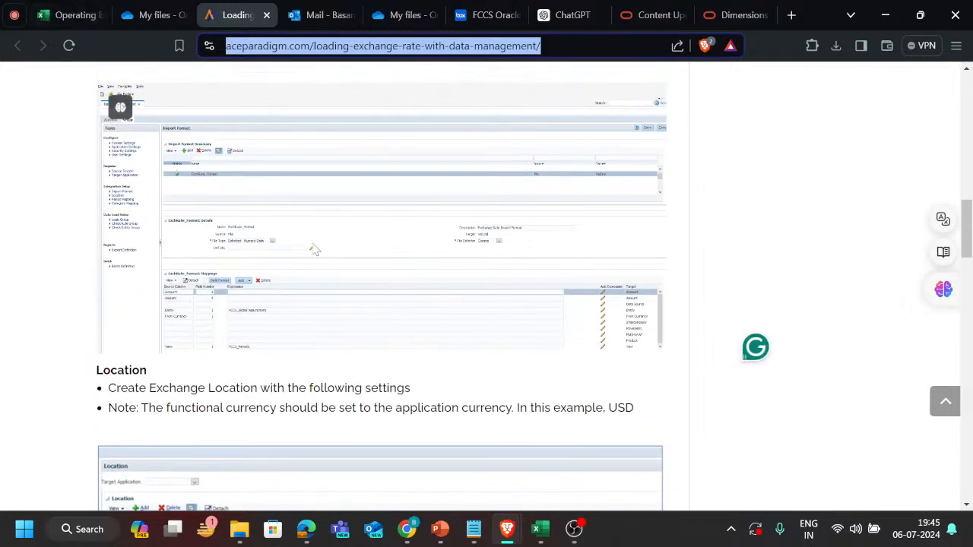
scroll(314, 251, up, 4)
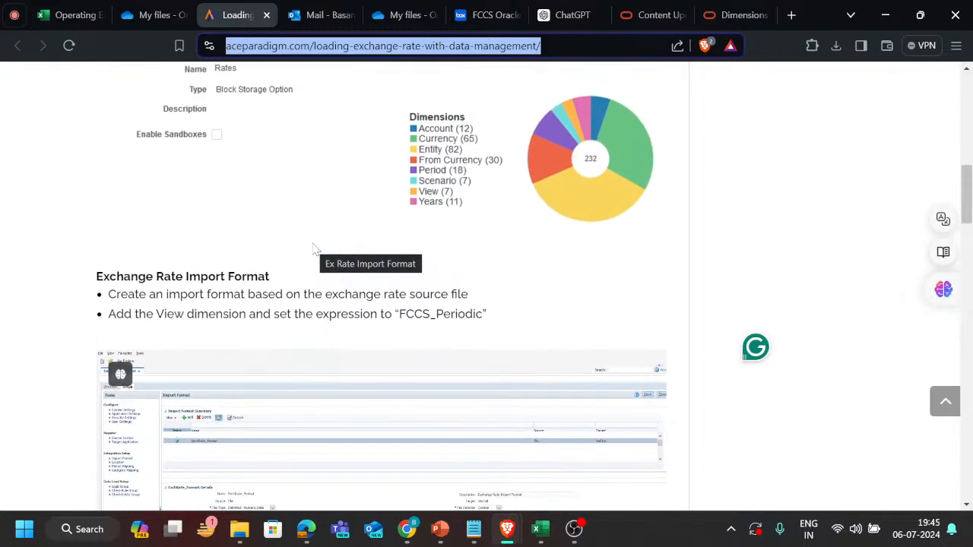
scroll(315, 251, up, 2)
scroll(308, 234, up, 4)
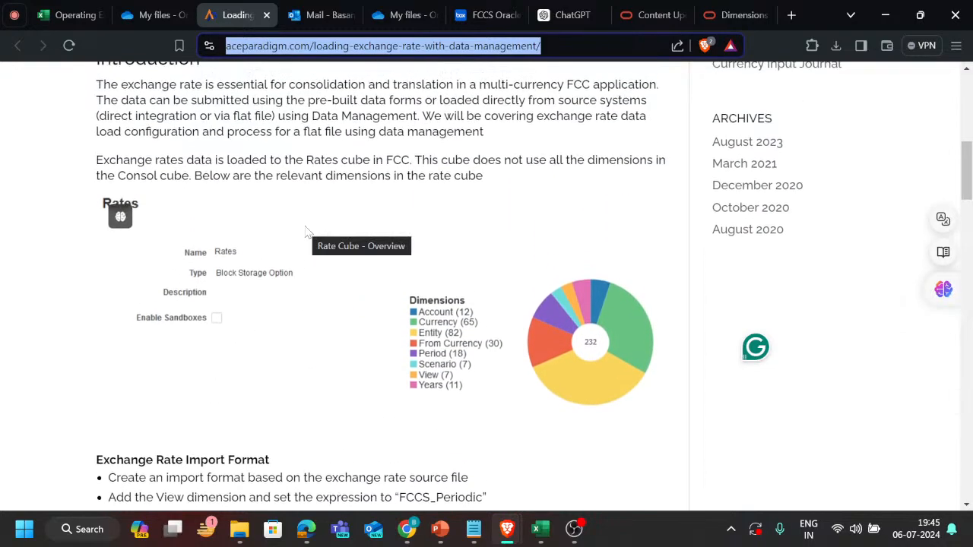
scroll(308, 234, down, 4)
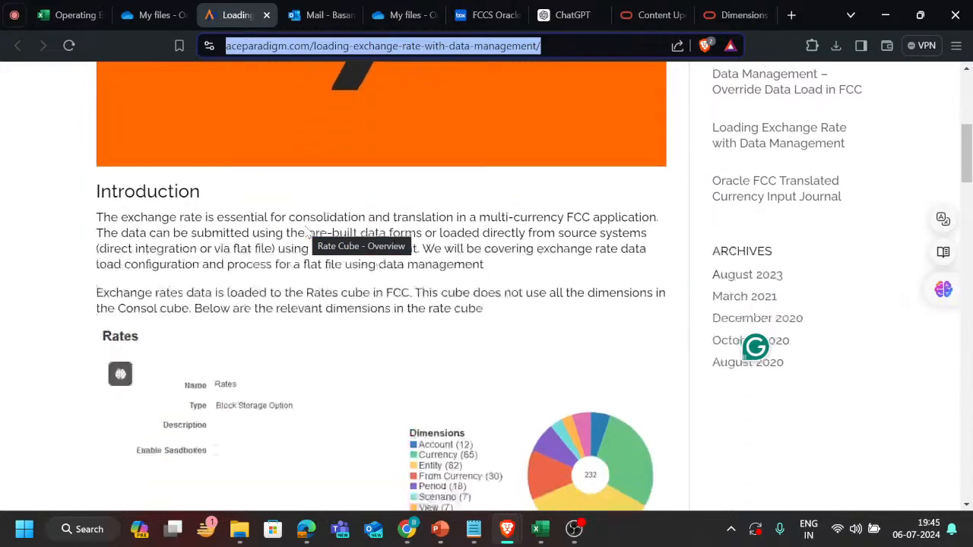
scroll(352, 301, down, 2)
scroll(353, 310, down, 9)
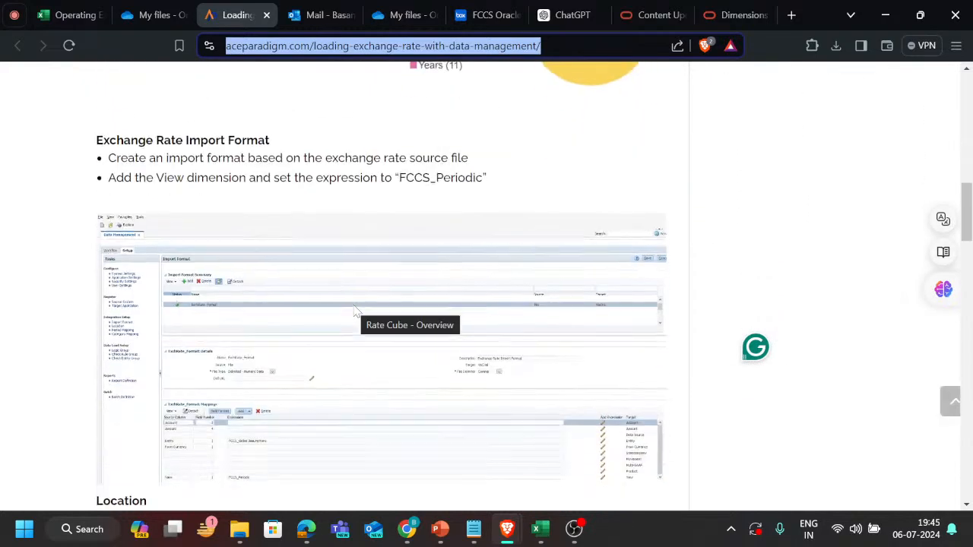
click(14, 14)
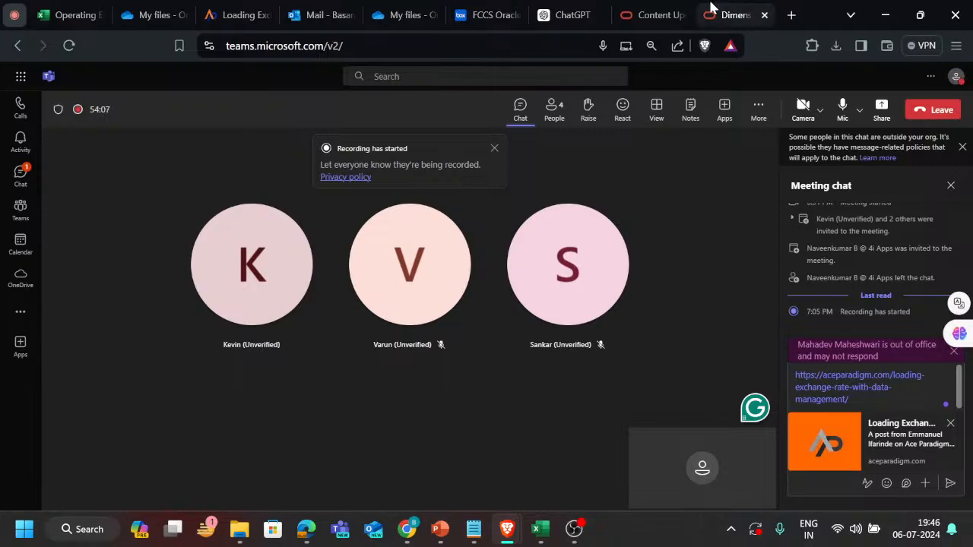
Switch to the Payroll_Tax_calc rule in Calculation Manager and copy its entire script.
click(759, 13)
mouse_move(540, 532)
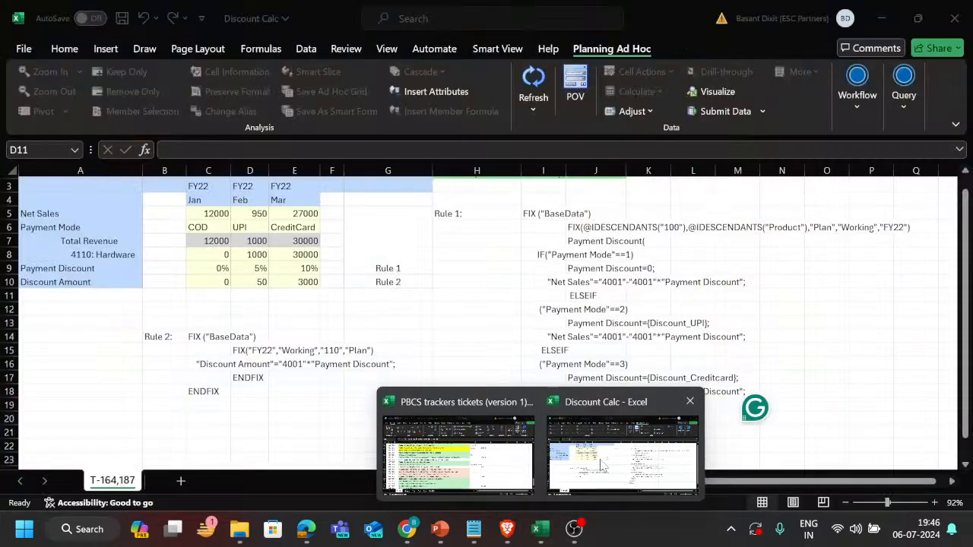
click(601, 465)
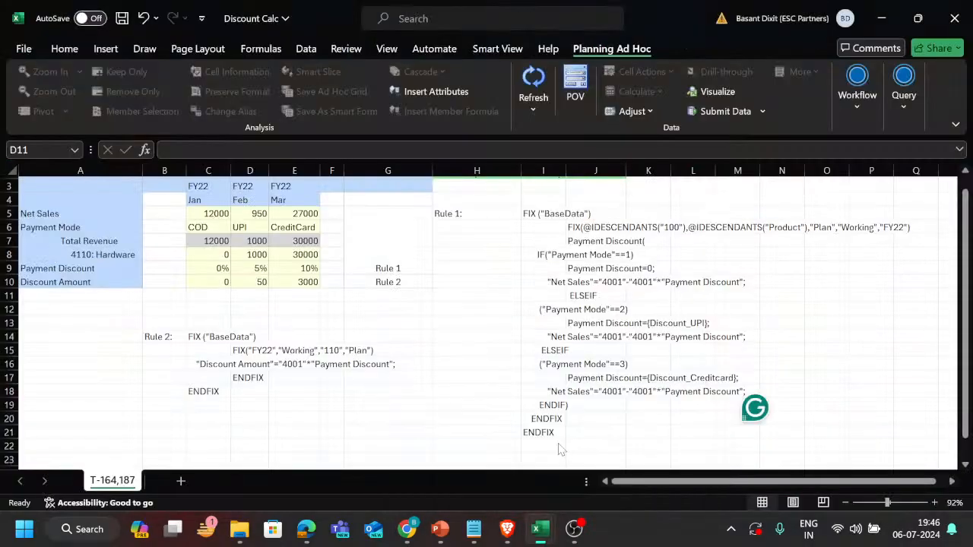
key(alt+Tab)
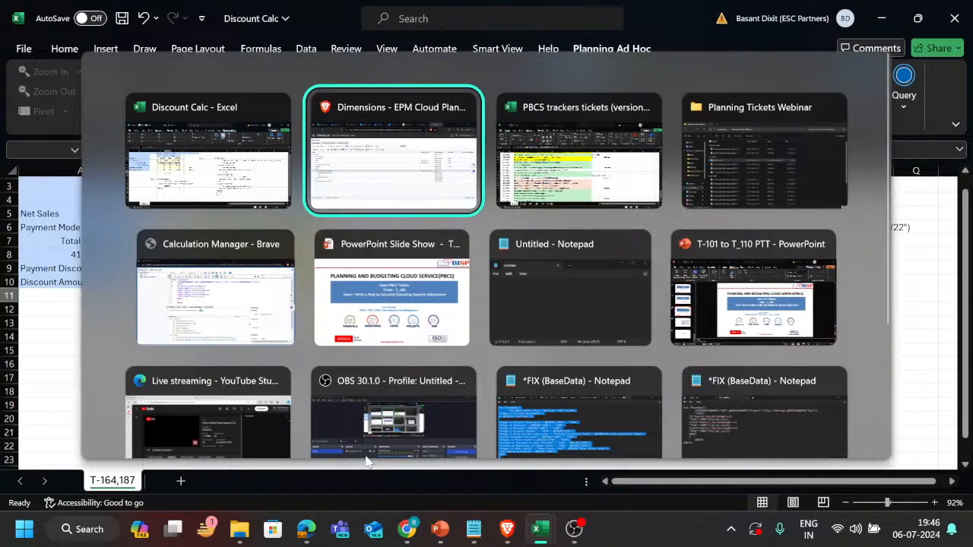
key(Tab)
key(Tab)
key(Tab)
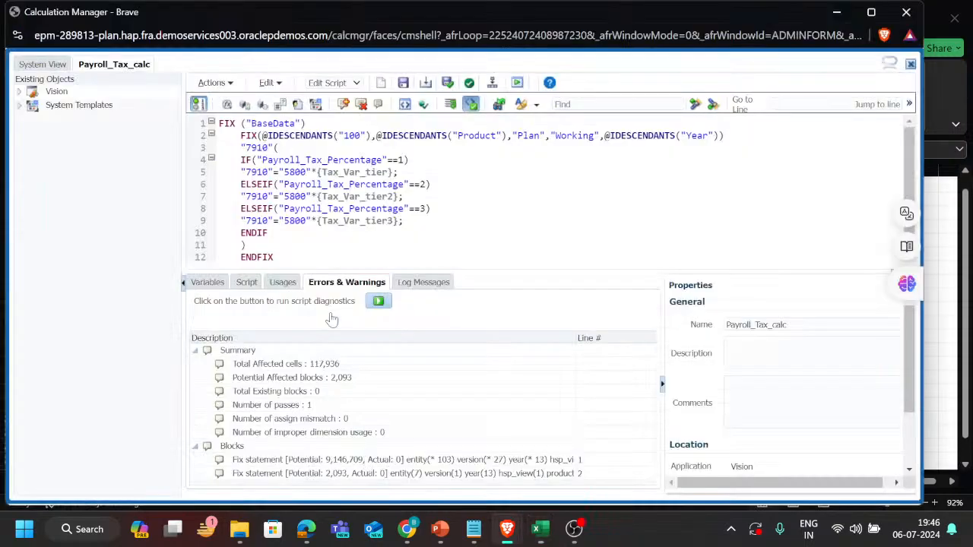
key(ctrl+a)
key(ctrl+c)
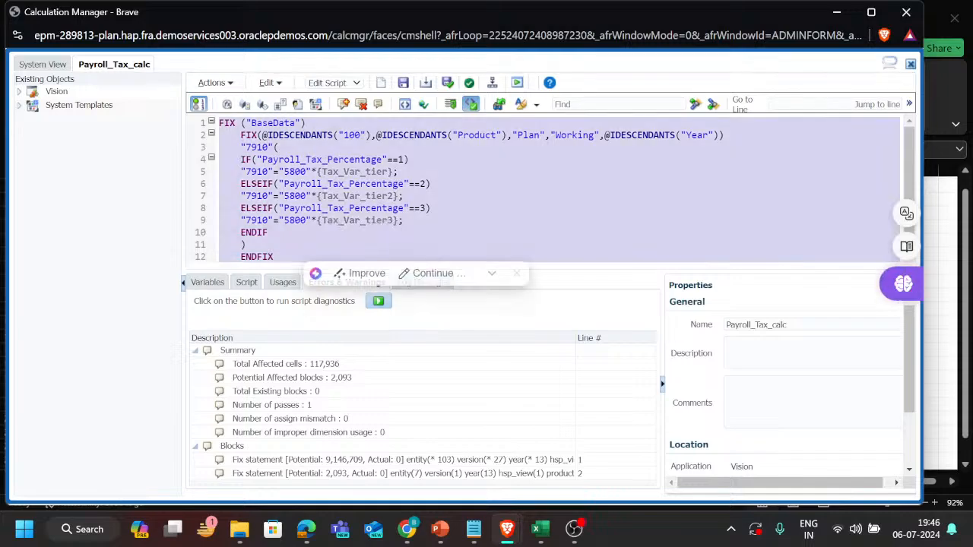
Return to the Teams meeting and send the drafted exchange rate article link in the meeting chat.
key(alt+Tab)
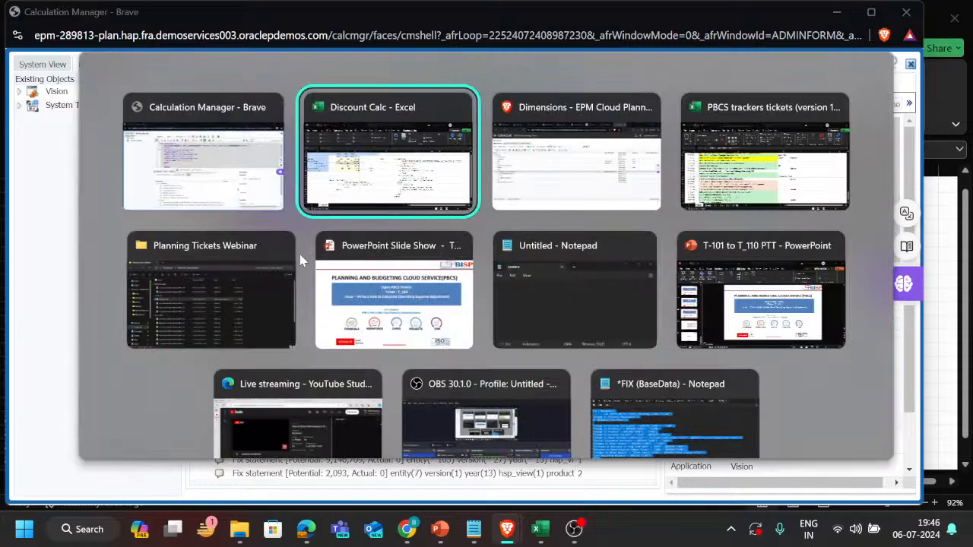
key(Tab)
click(14, 19)
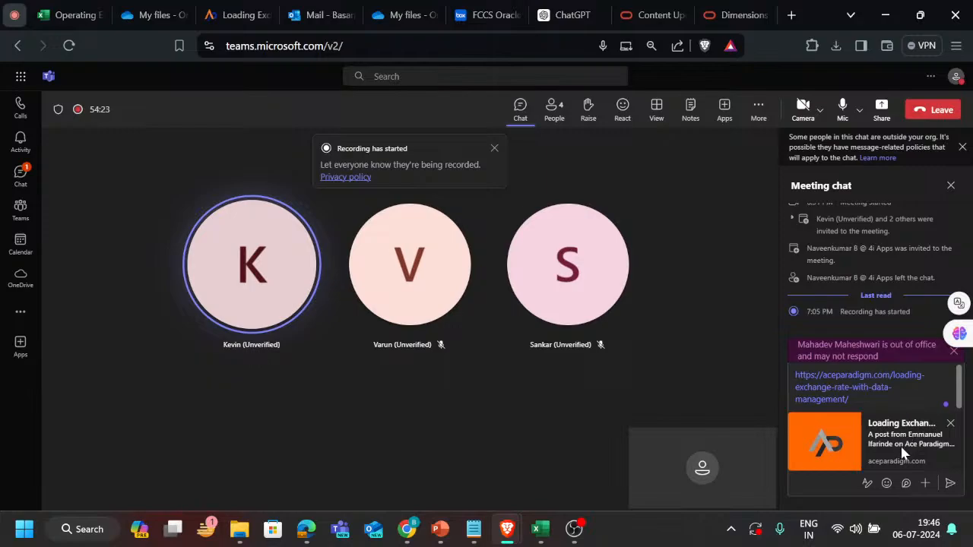
click(949, 484)
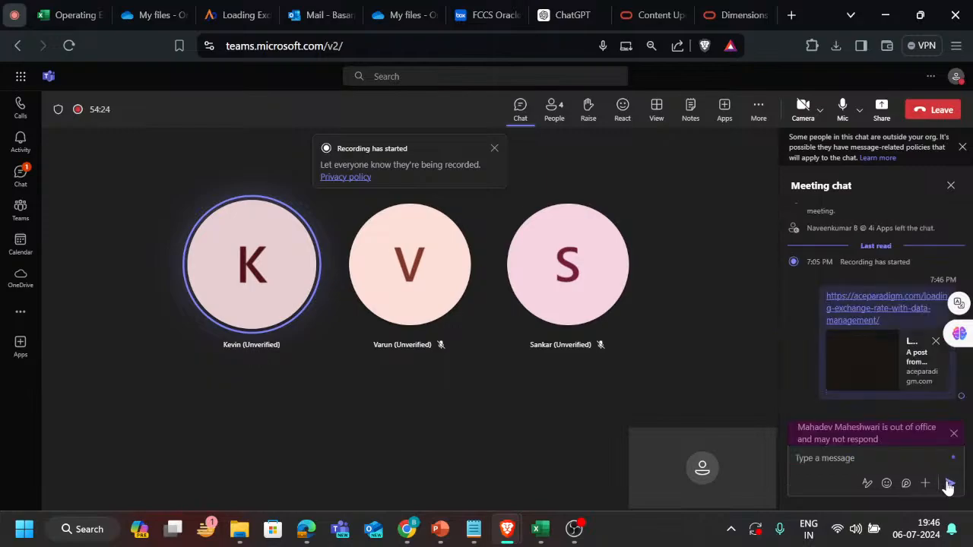
Send the copied Payroll_Tax_calc script as a message in the meeting chat, and close the chat.
key(ctrl+v)
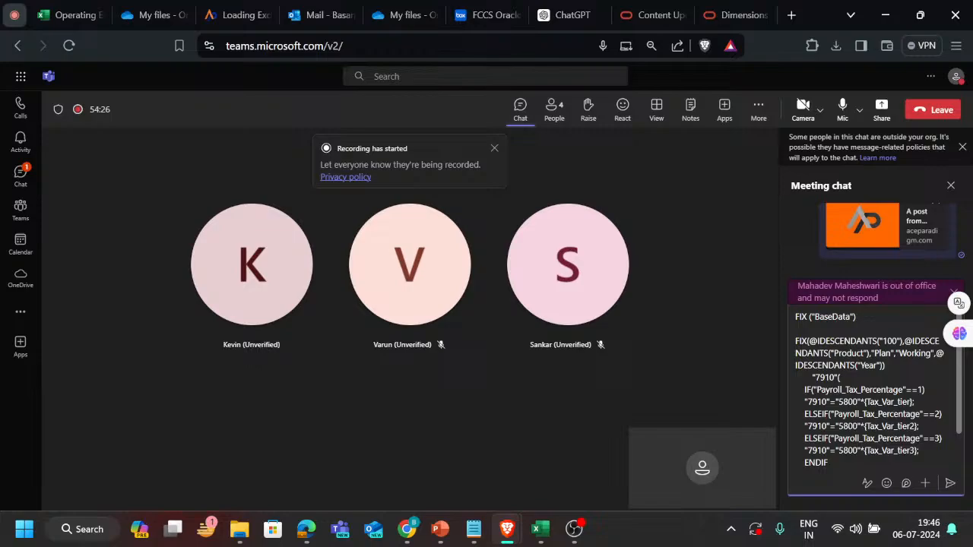
key(Return)
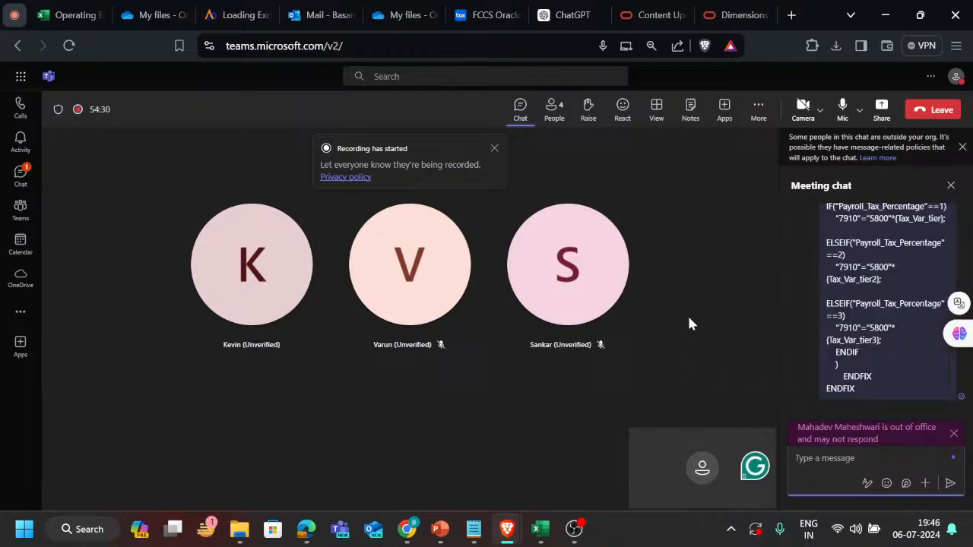
click(951, 186)
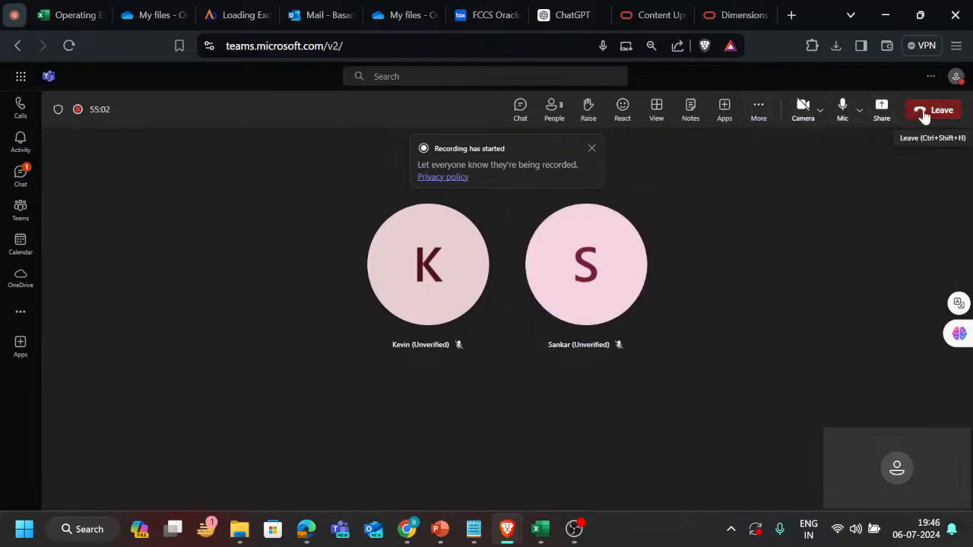
Stop the meeting recording and leave the meeting.
click(758, 110)
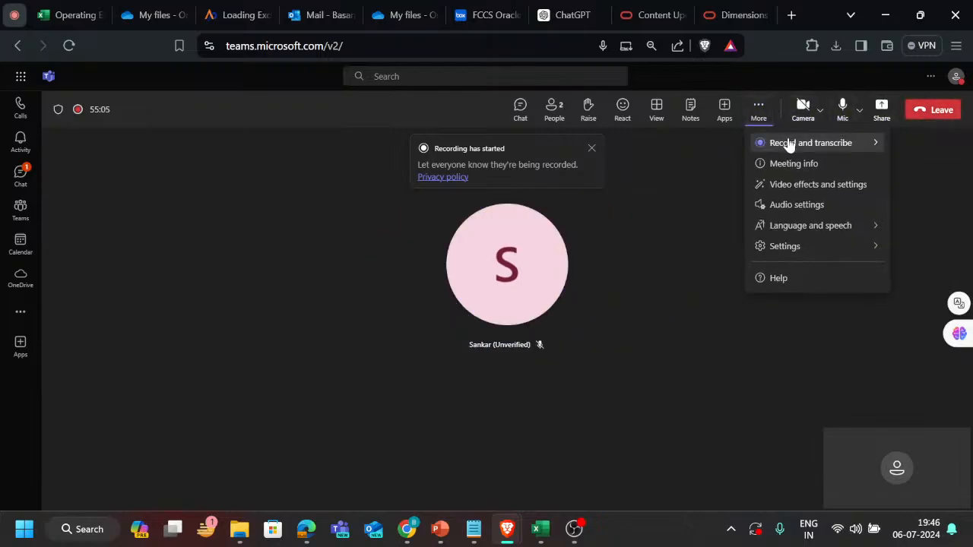
mouse_move(765, 142)
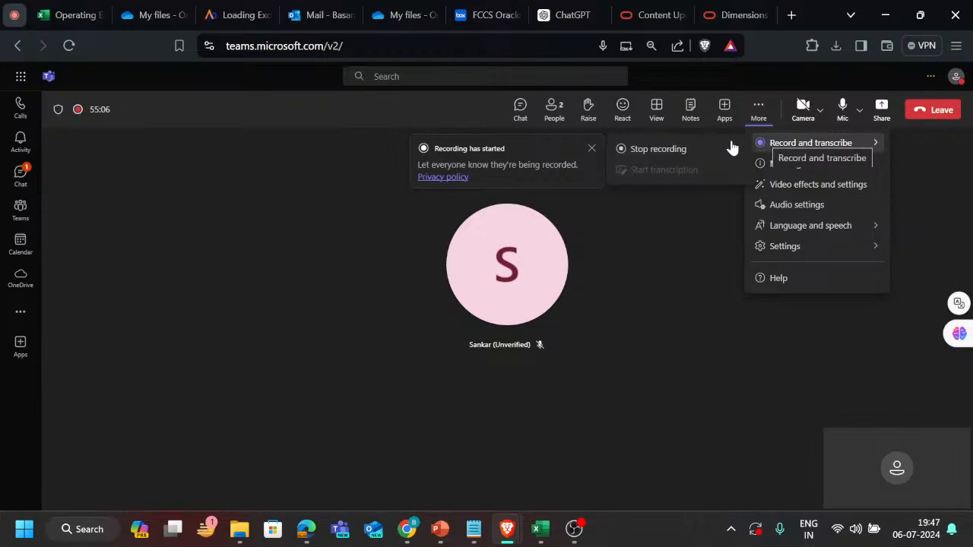
click(656, 149)
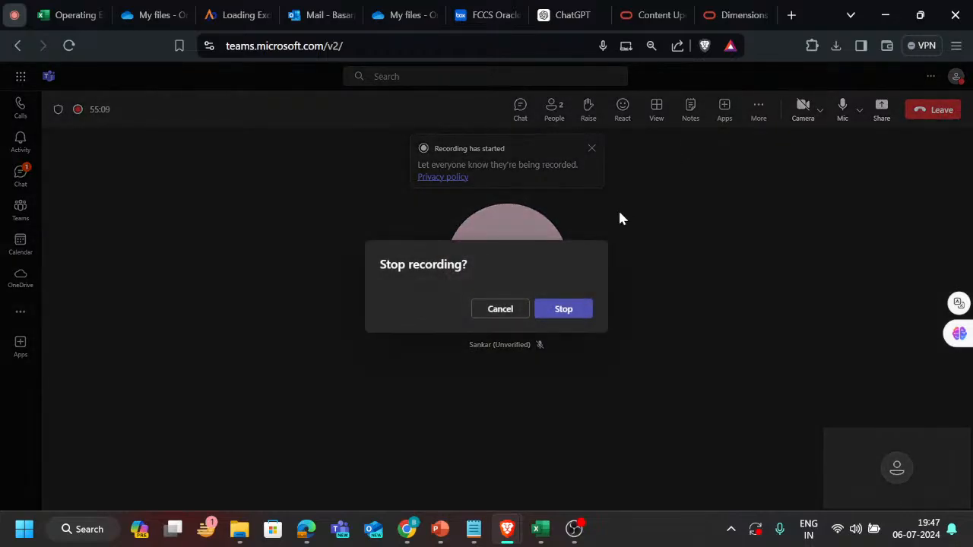
click(564, 309)
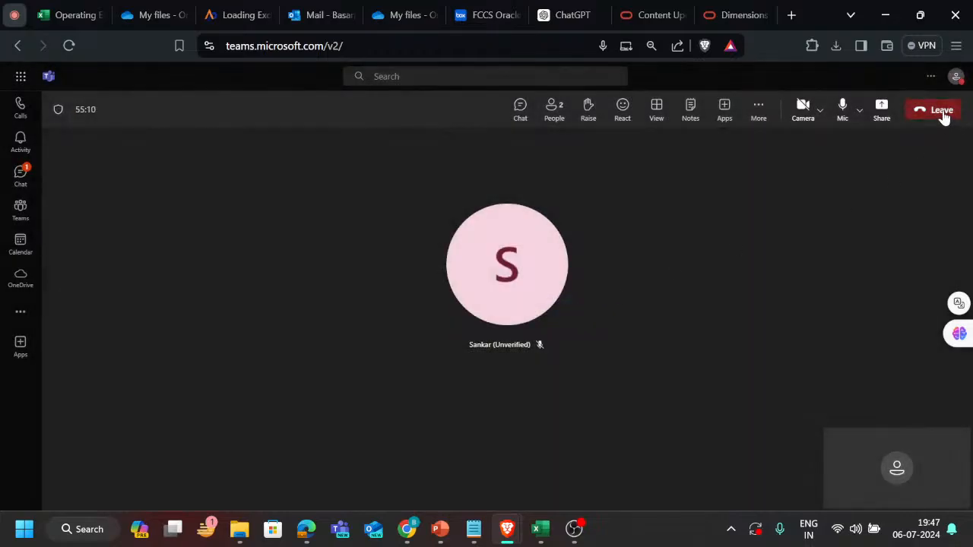
click(943, 114)
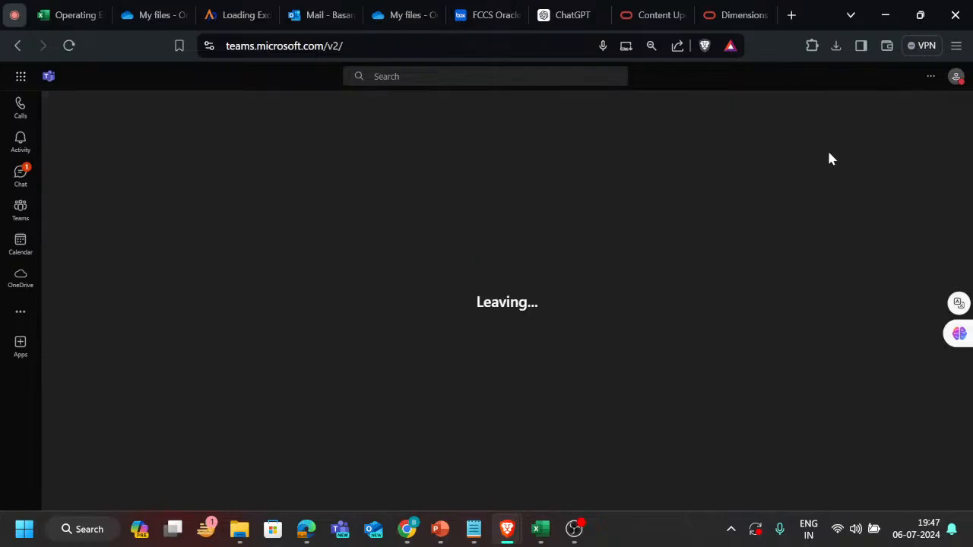
Switch to the live streaming page in YouTube Studio, end the stream immediately and close that browser window.
key(alt+Tab)
key(alt+Tab)
key(alt+Tab)
key(alt+Tab)
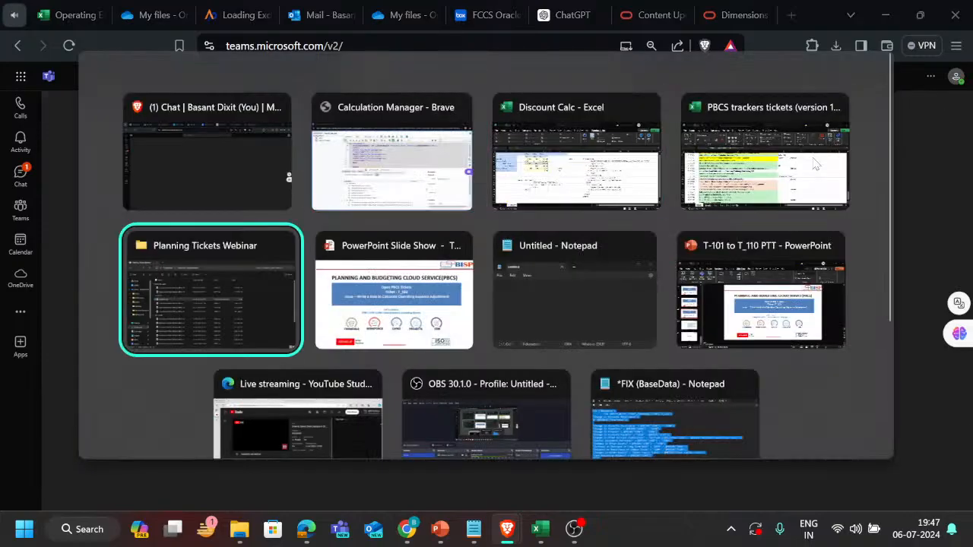
key(alt+shift+Tab)
key(alt+shift+Tab)
key(alt+shift+Tab)
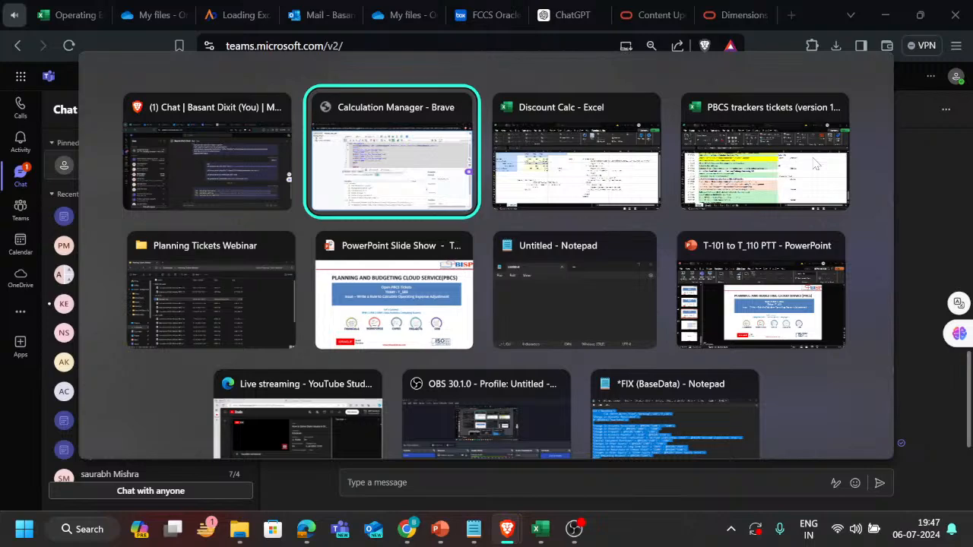
key(alt+Tab)
key(alt+Tab)
key(alt+Tab)
key(alt+Tab)
key(alt+Tab)
key(alt+Tab)
key(Escape)
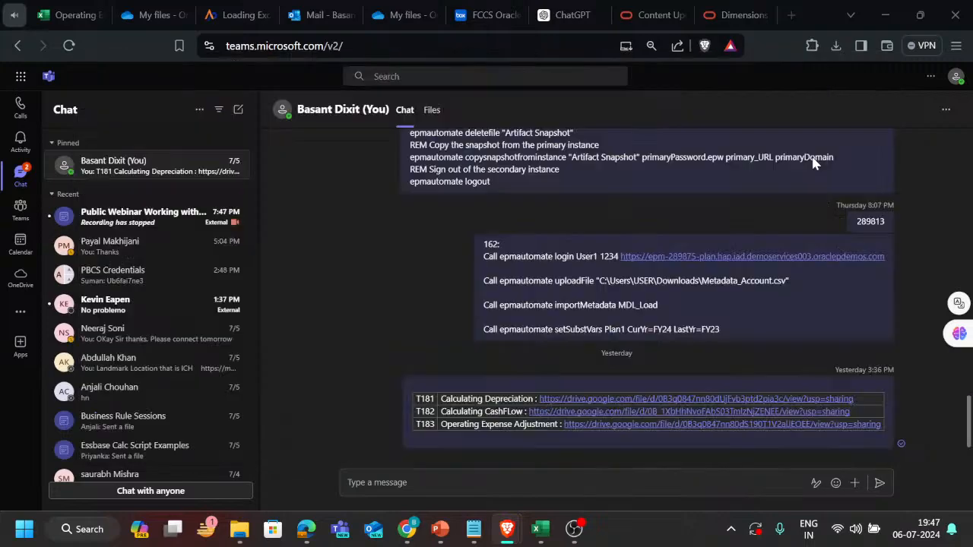
key(alt+Tab)
click(799, 77)
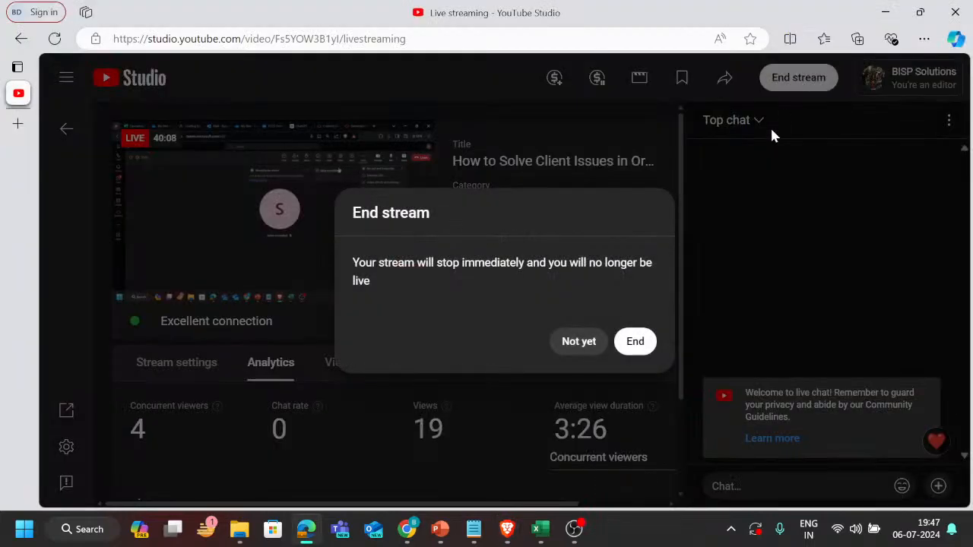
click(636, 344)
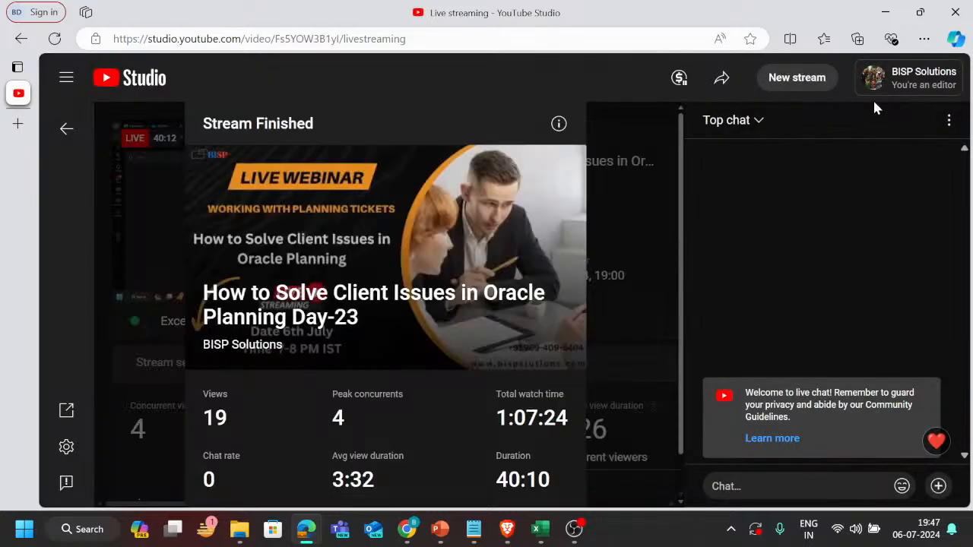
click(968, 7)
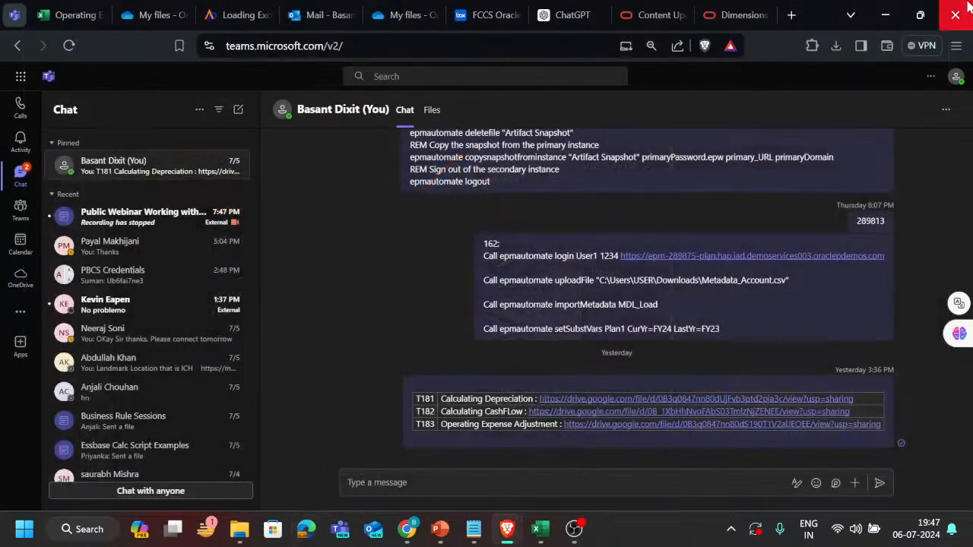